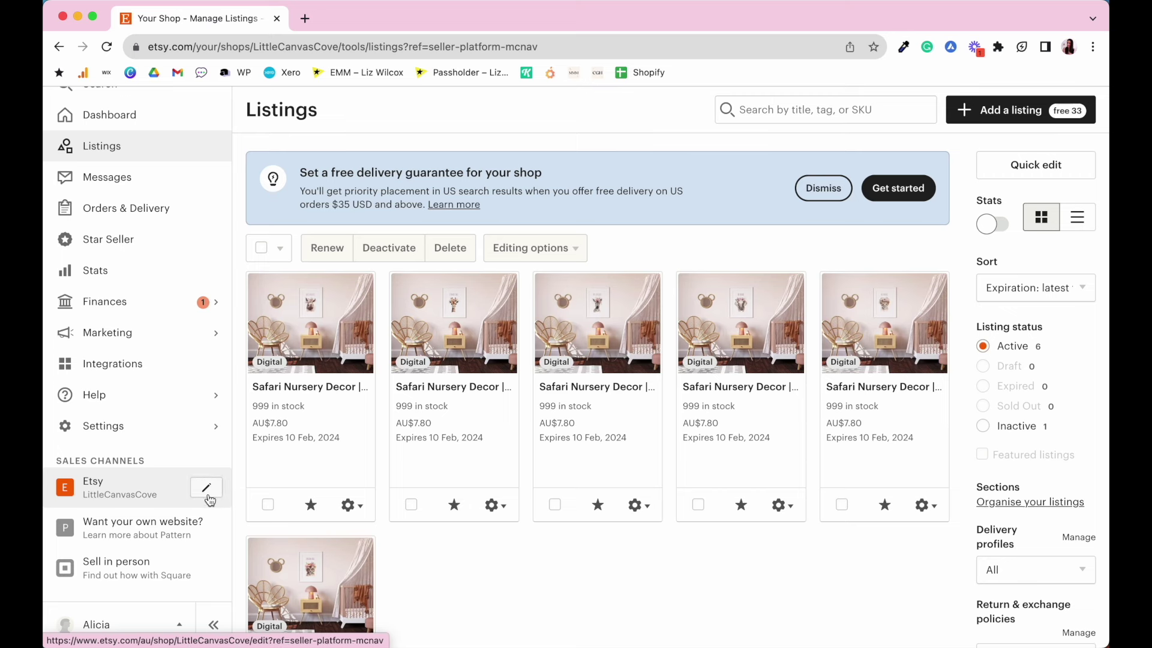
Open the LittleCanvasCove shop editor, view the public storefront, and examine its unbranded header, listings and shop policies.
click(210, 487)
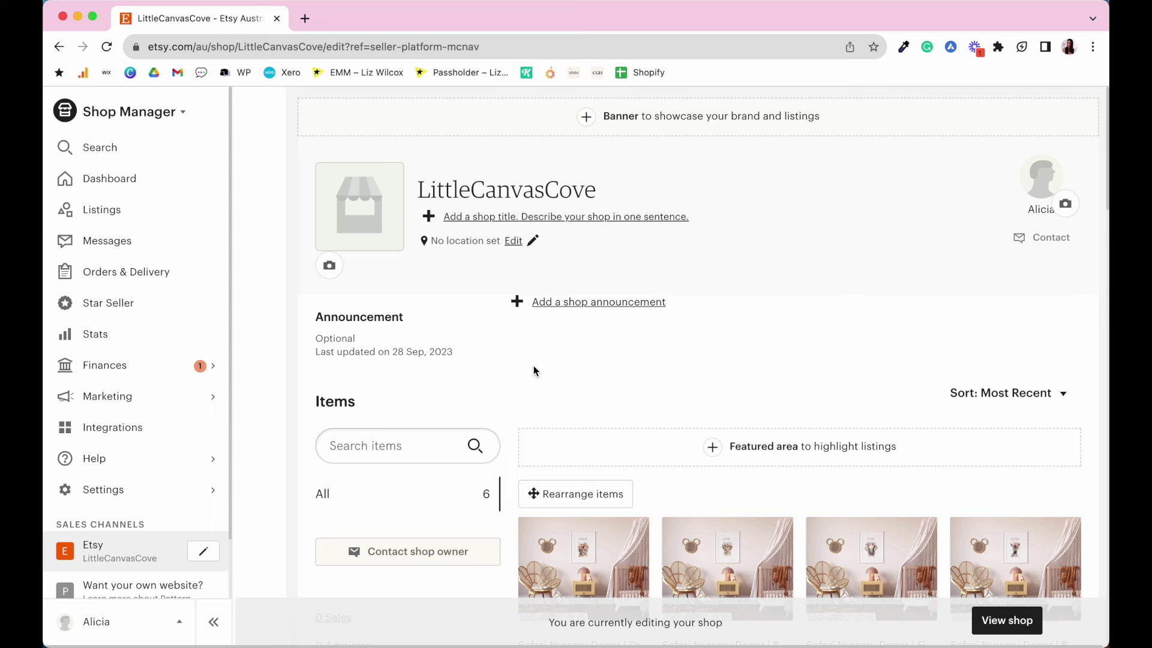
click(1008, 621)
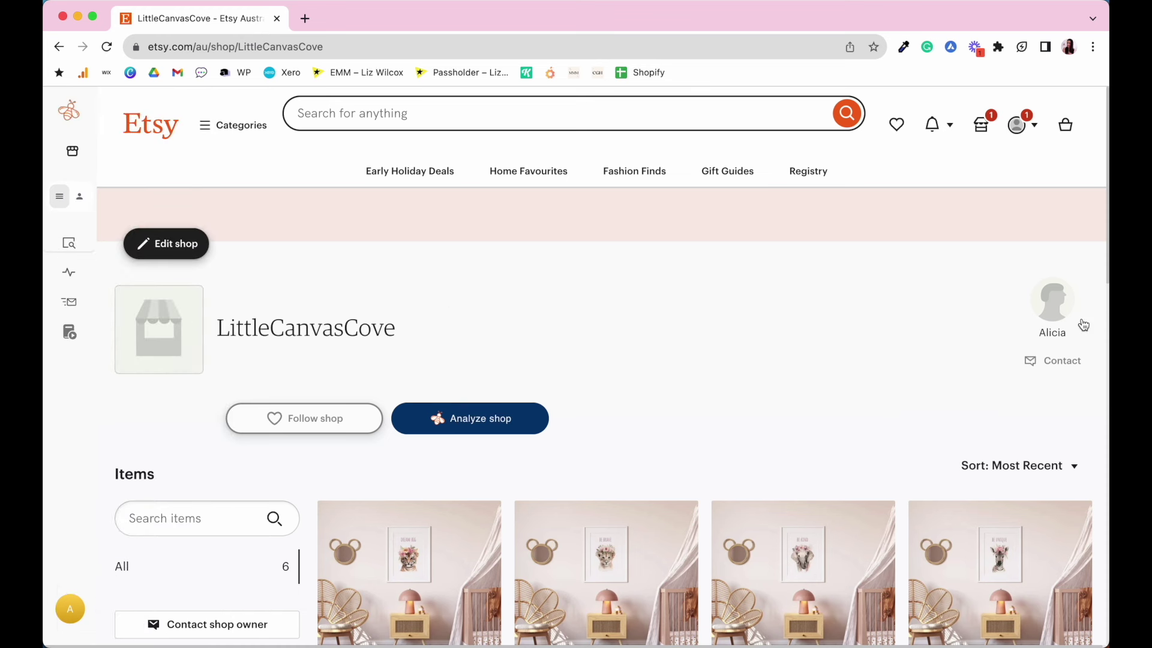
scroll(899, 395, down, 3)
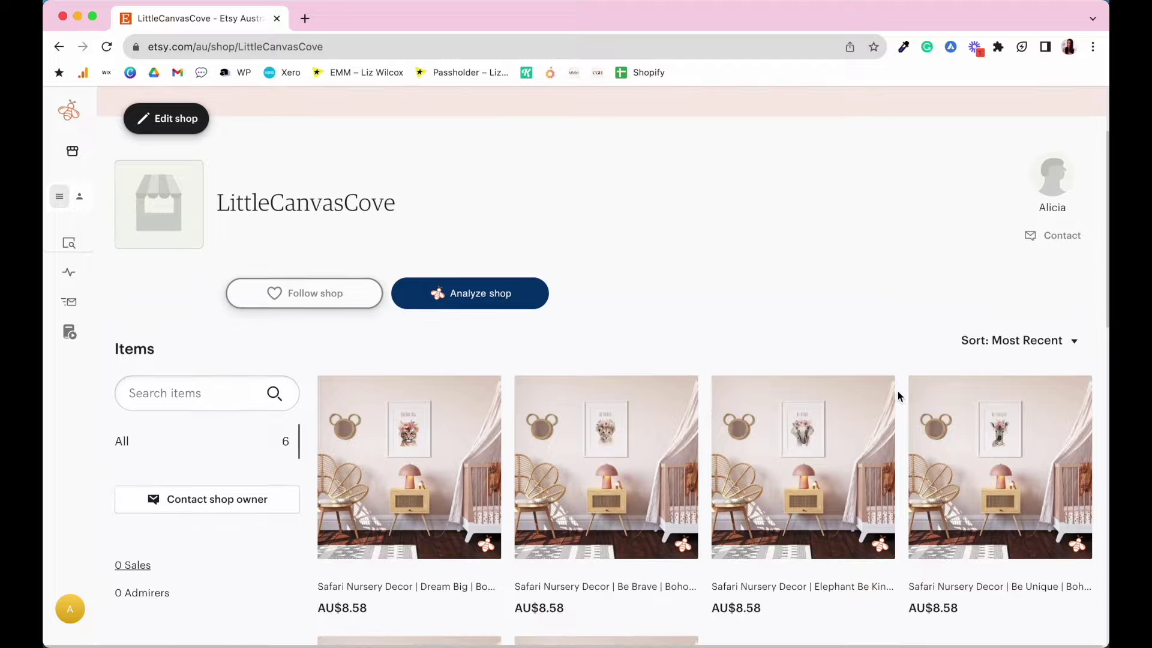
scroll(898, 391, down, 5)
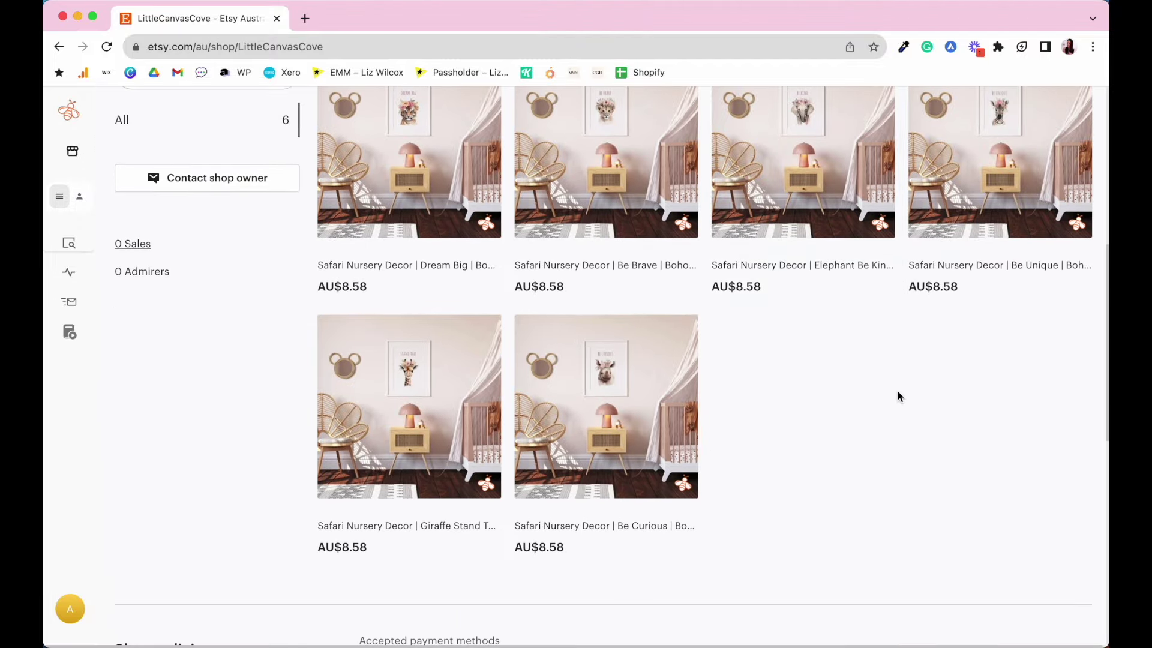
scroll(898, 396, down, 2)
scroll(898, 396, up, 4)
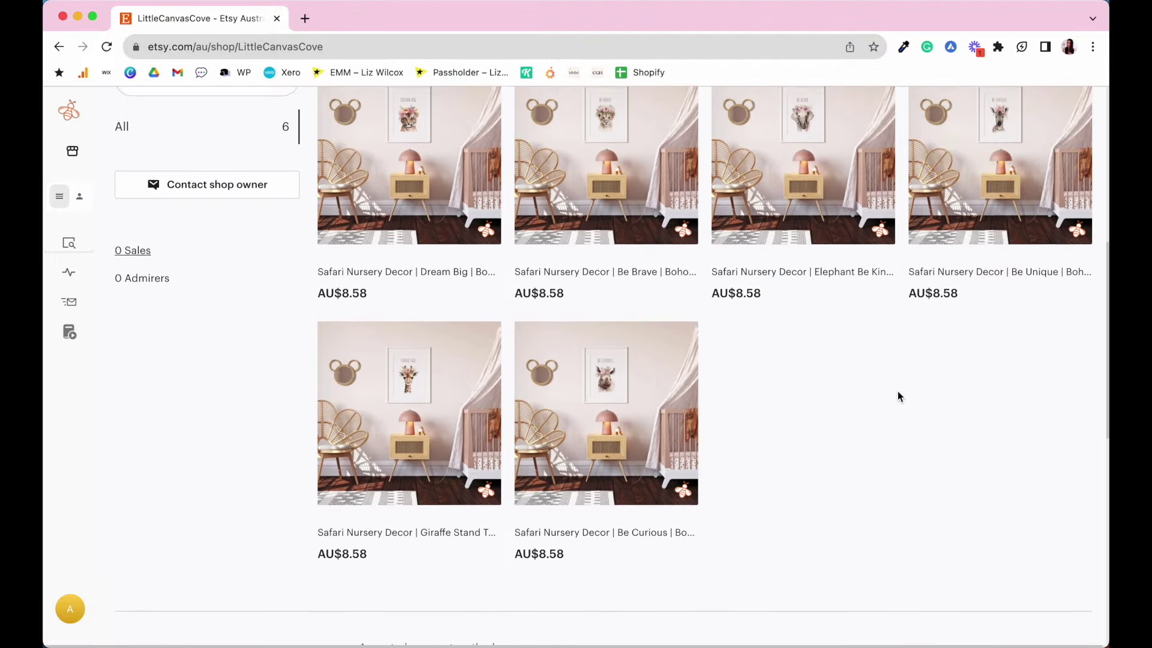
scroll(900, 397, down, 10)
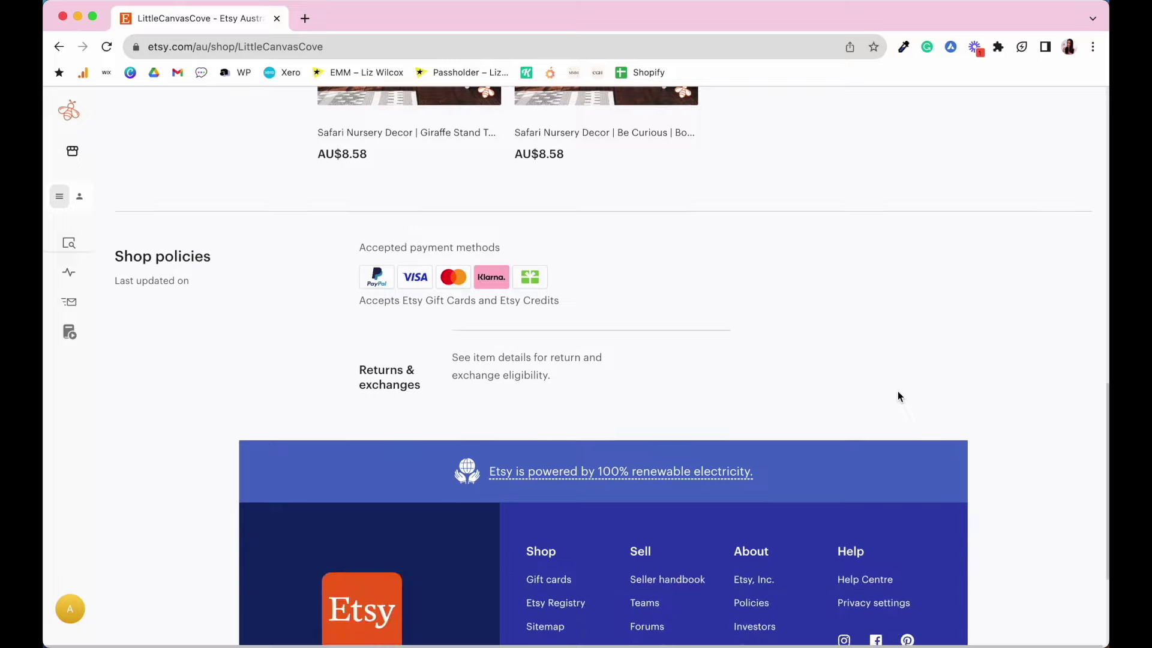
scroll(898, 396, down, 2)
scroll(899, 396, up, 6)
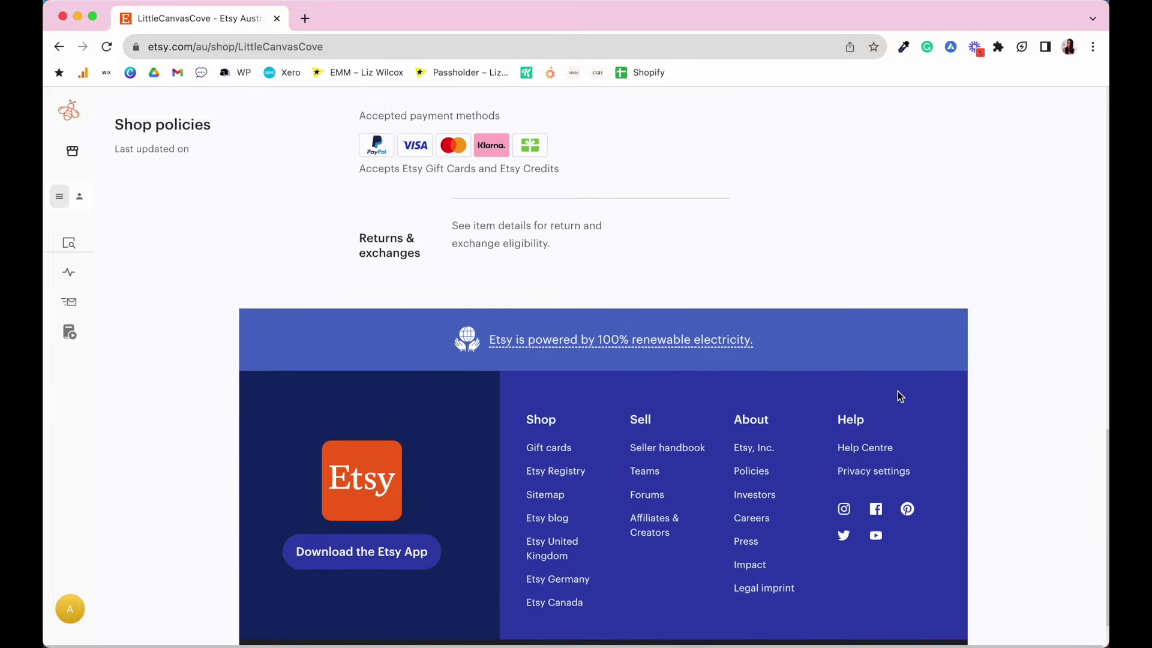
scroll(898, 396, up, 10)
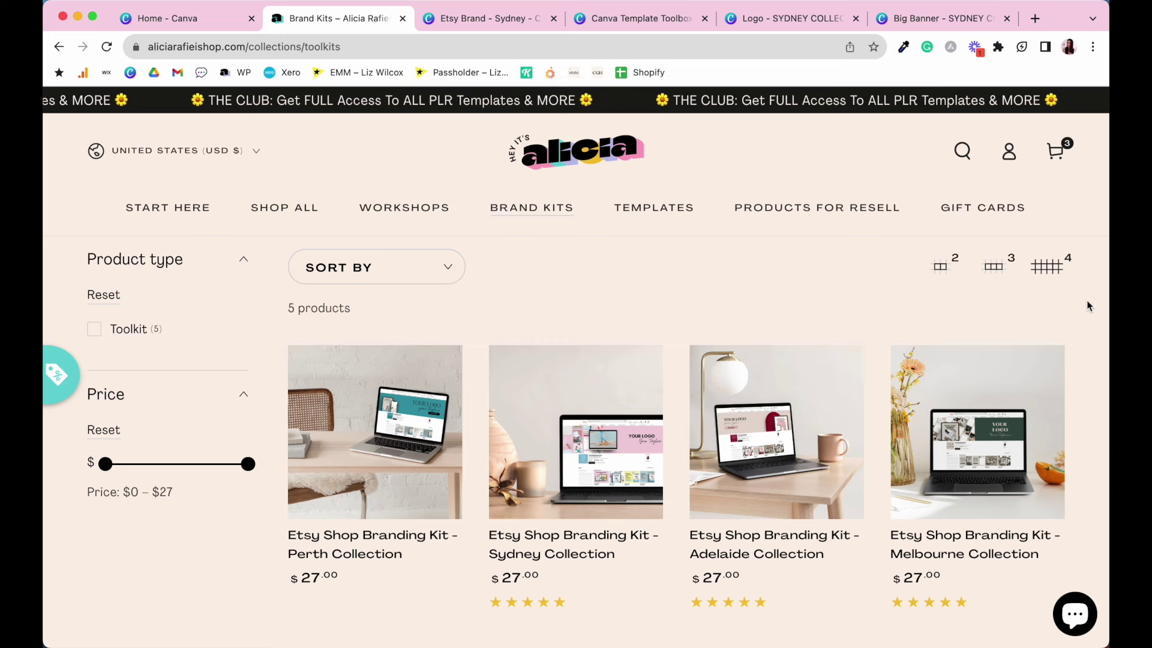
Browse the Etsy brand kits in the online store and open the Etsy Shop Branding Kit - Sydney Collection.
scroll(1089, 306, down, 3)
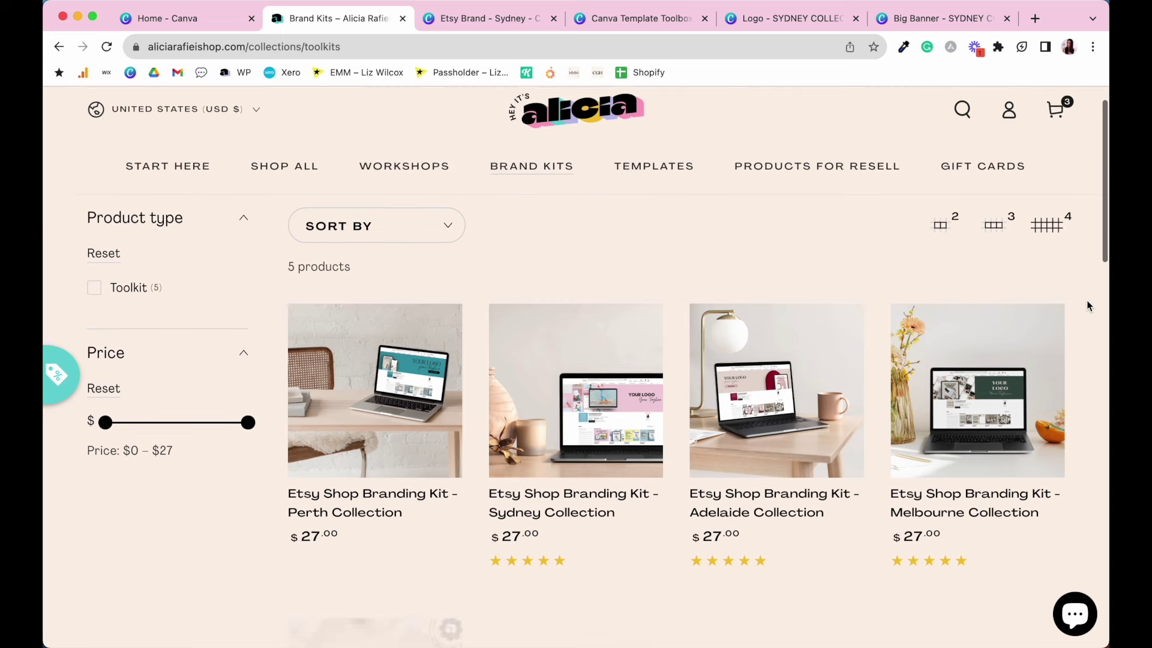
scroll(1089, 306, down, 3)
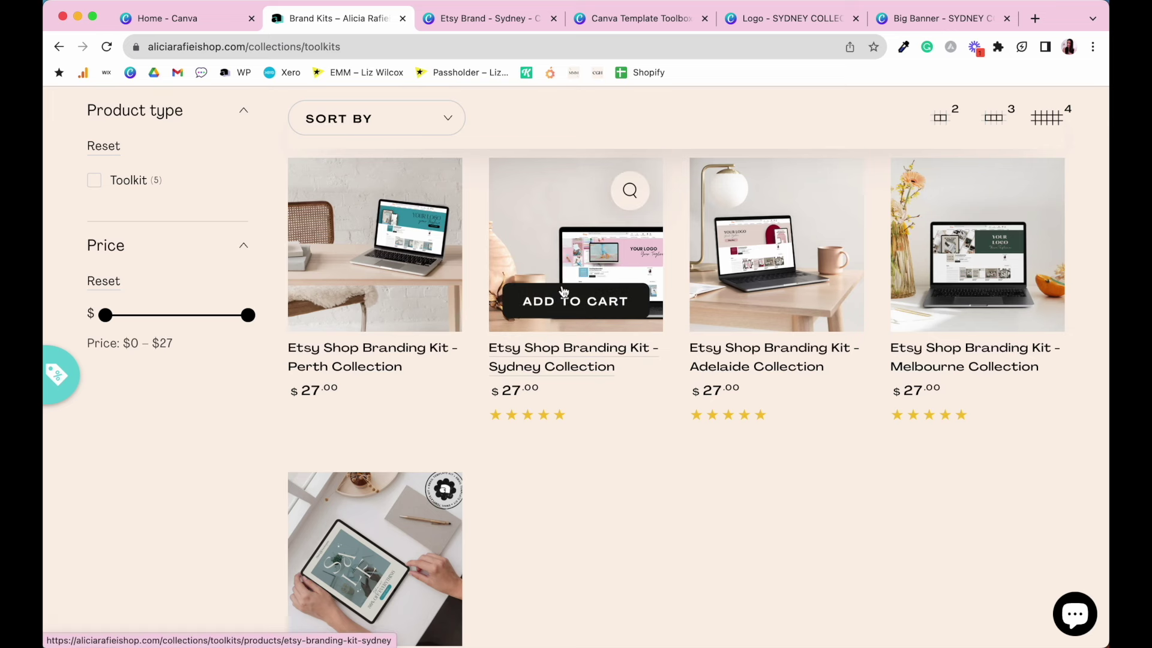
click(662, 251)
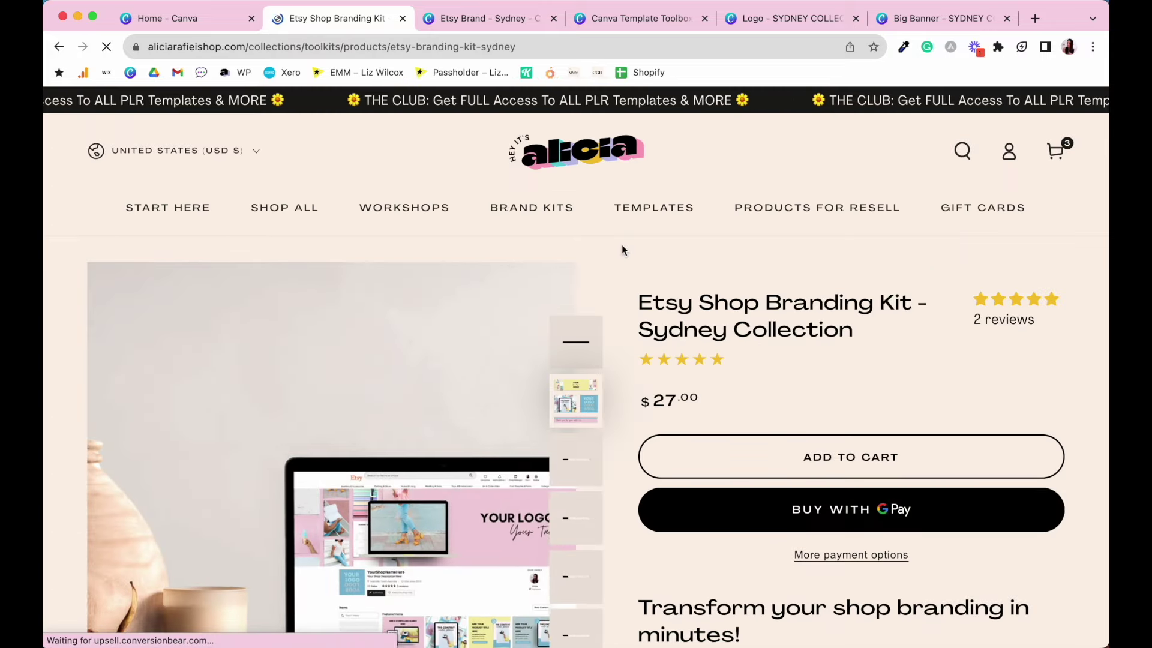
Examine the Sydney Collection kit's preview images of banners, logos, listing graphics and mockups.
scroll(617, 348, down, 1)
scroll(618, 350, down, 2)
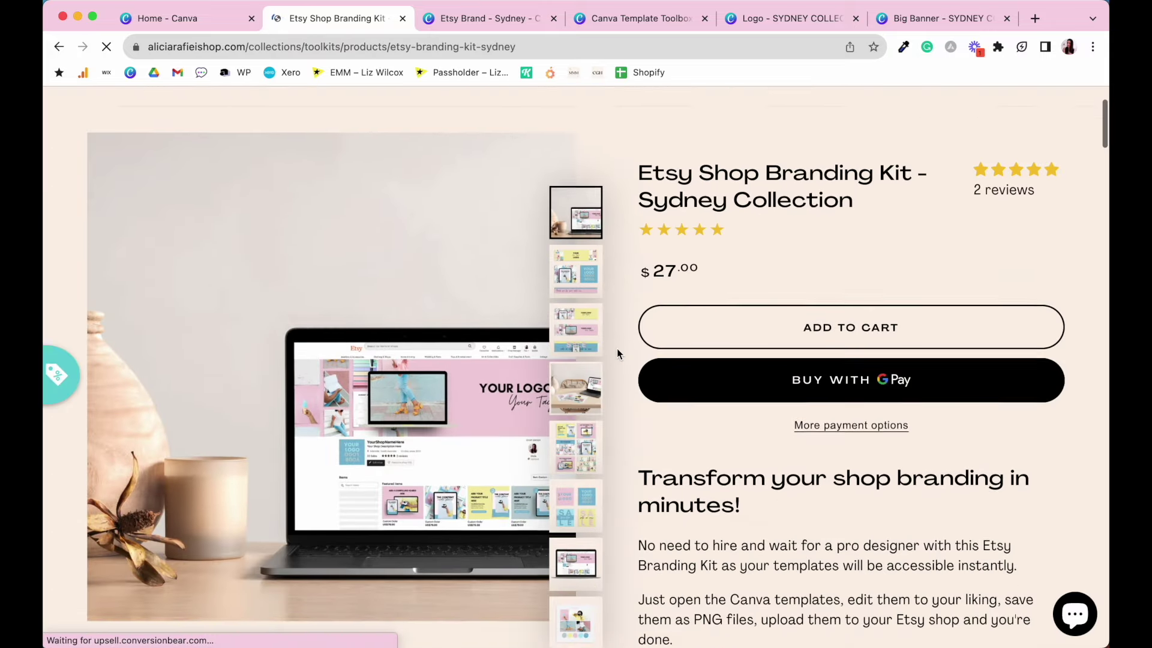
scroll(617, 354, down, 4)
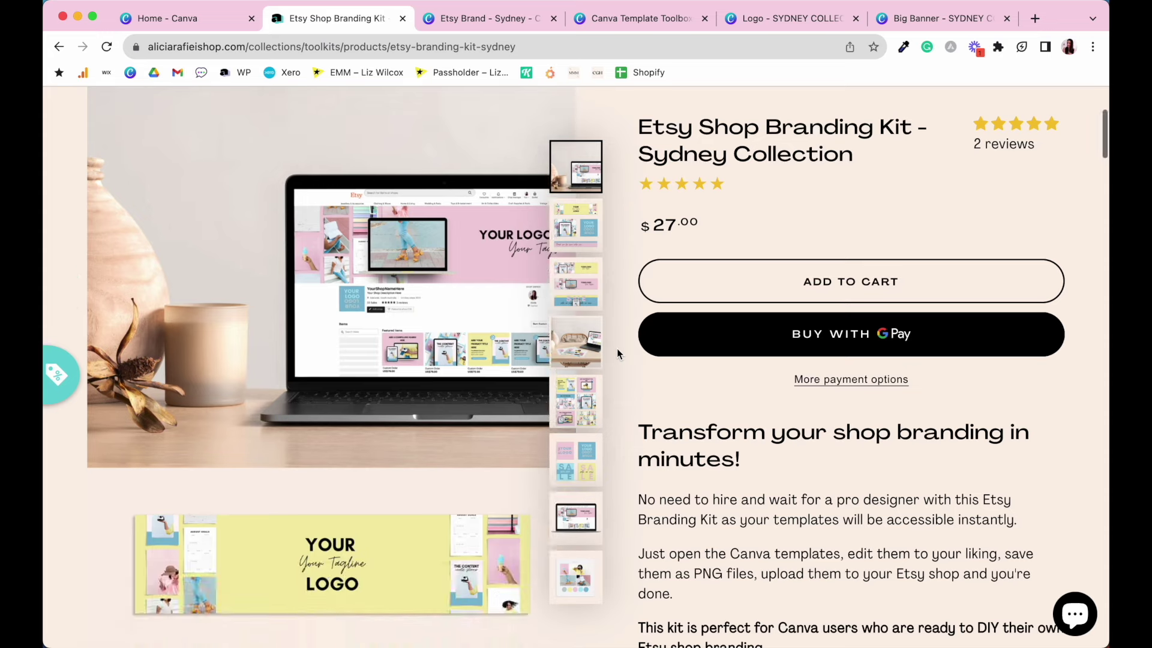
scroll(617, 355, down, 5)
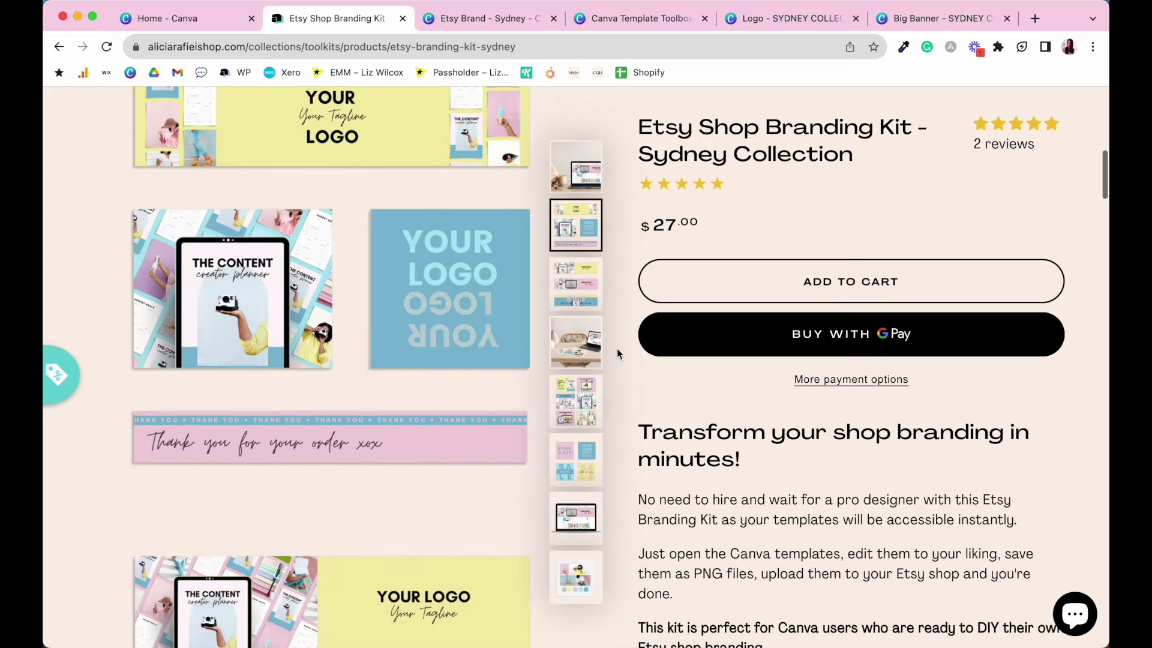
scroll(617, 354, down, 7)
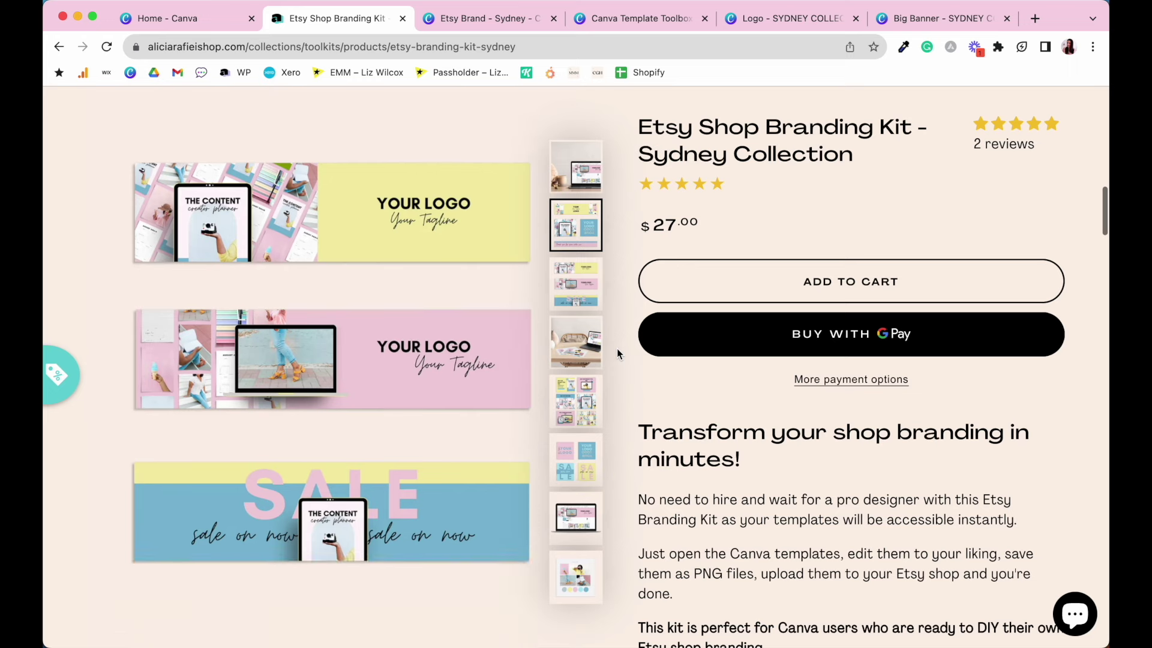
scroll(617, 354, down, 3)
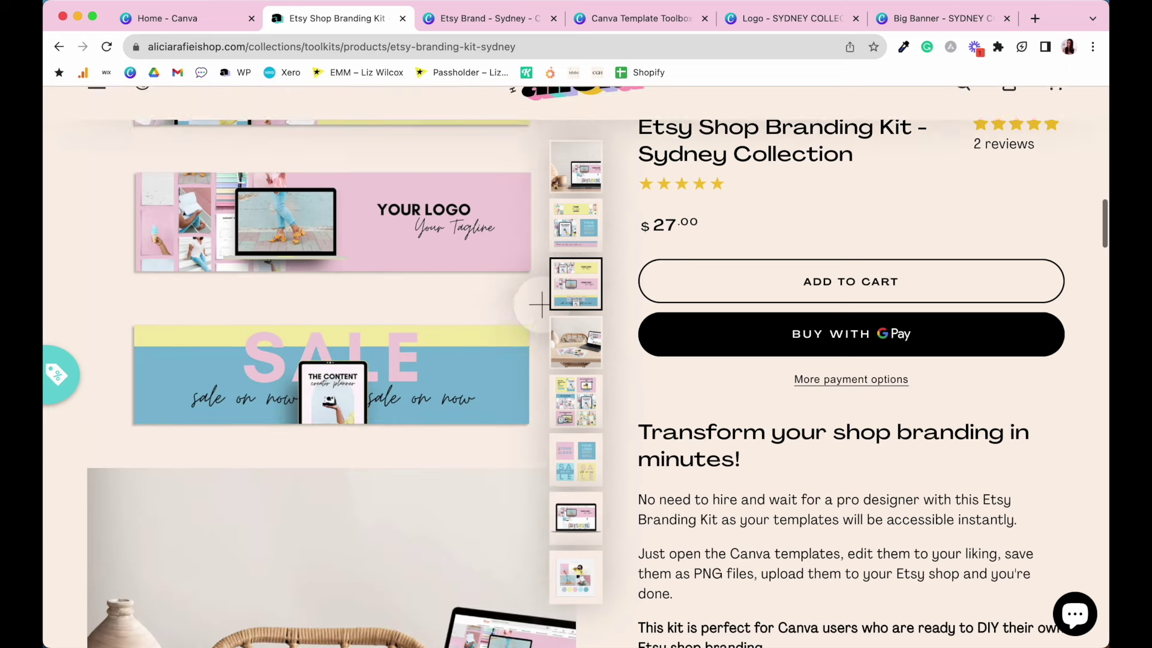
scroll(541, 305, up, 3)
scroll(420, 399, down, 2)
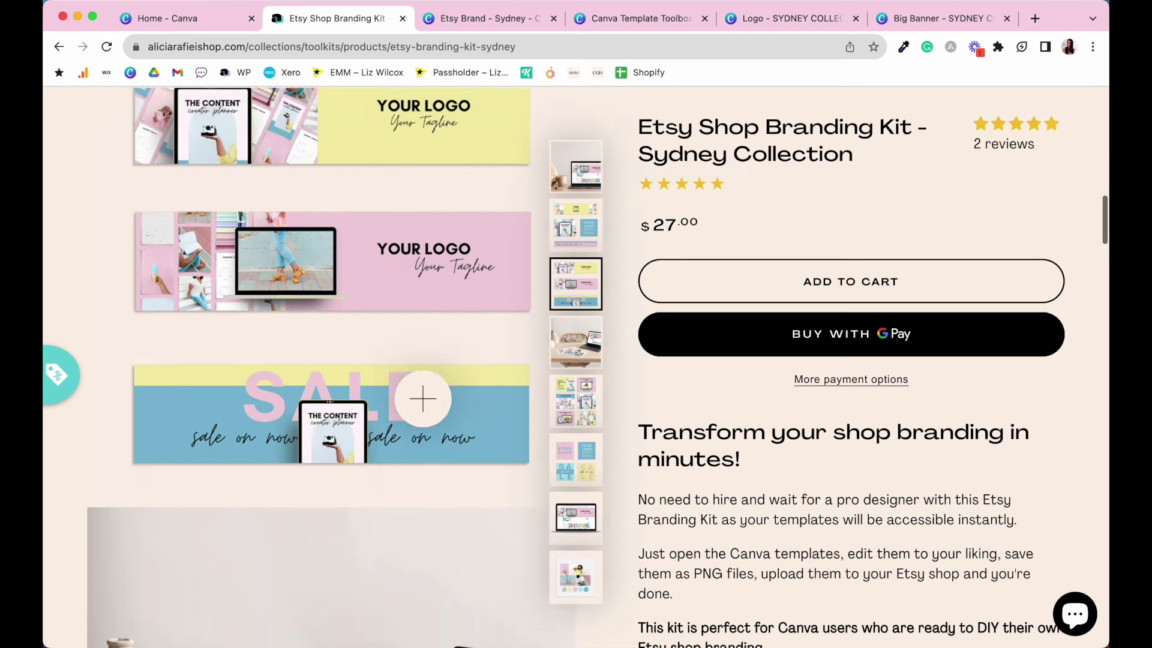
scroll(423, 399, down, 8)
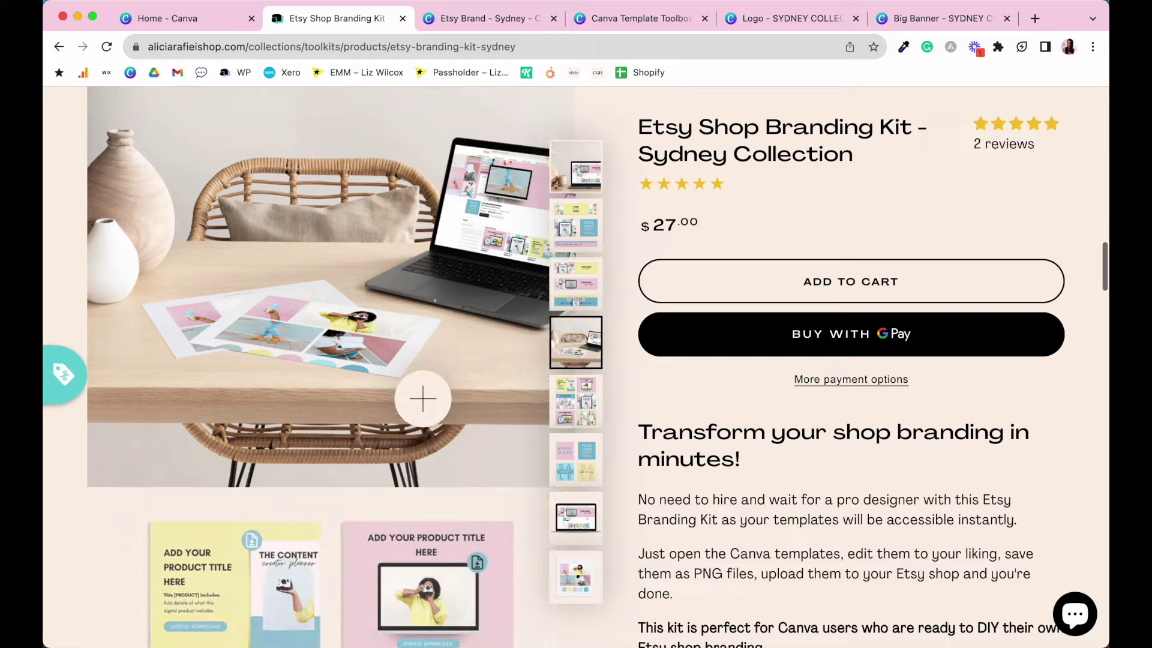
scroll(423, 399, down, 9)
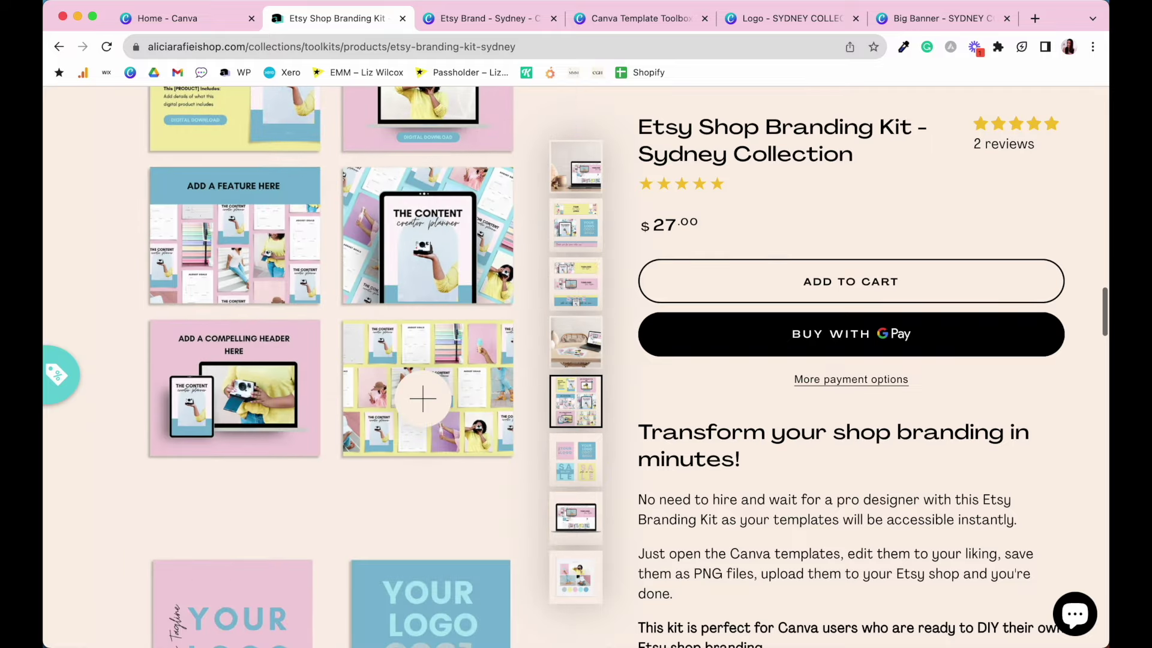
scroll(423, 399, down, 1)
scroll(423, 399, up, 10)
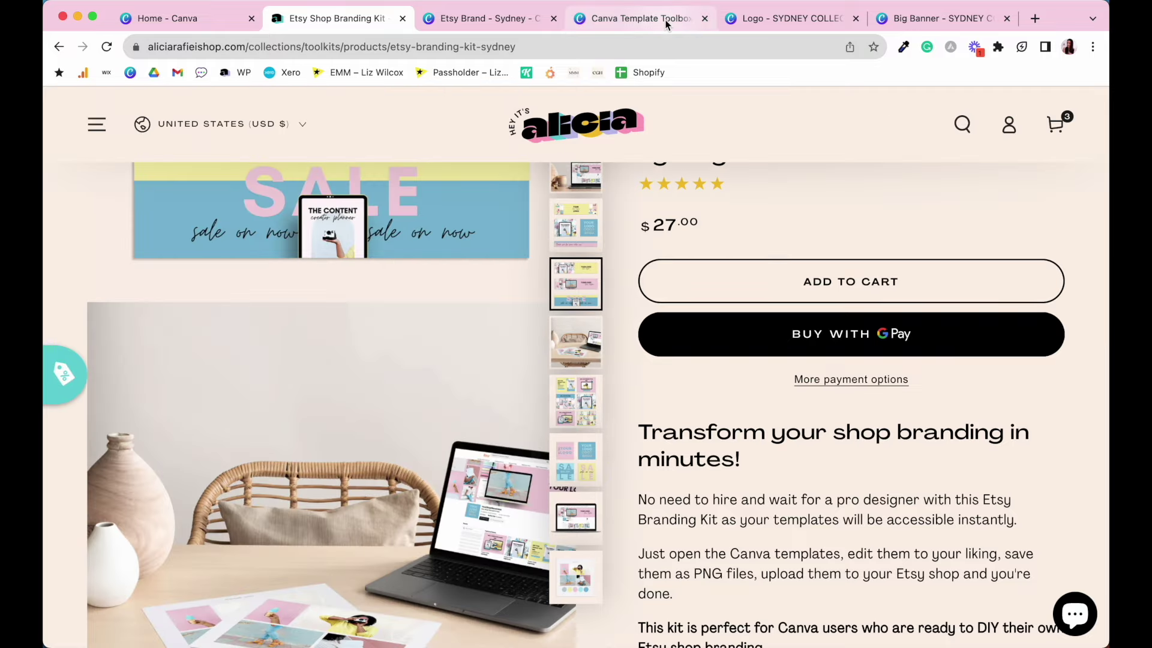
Close the Etsy Brand - Sydney page and switch to the Sydney brand board design in Canva.
click(553, 19)
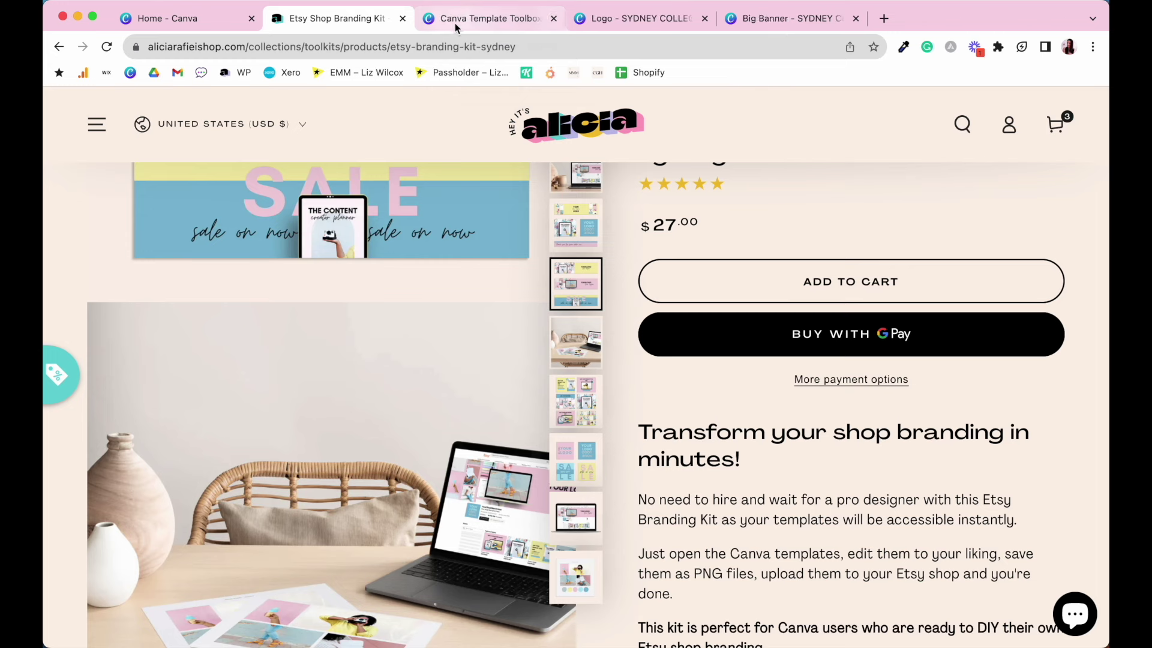
click(474, 19)
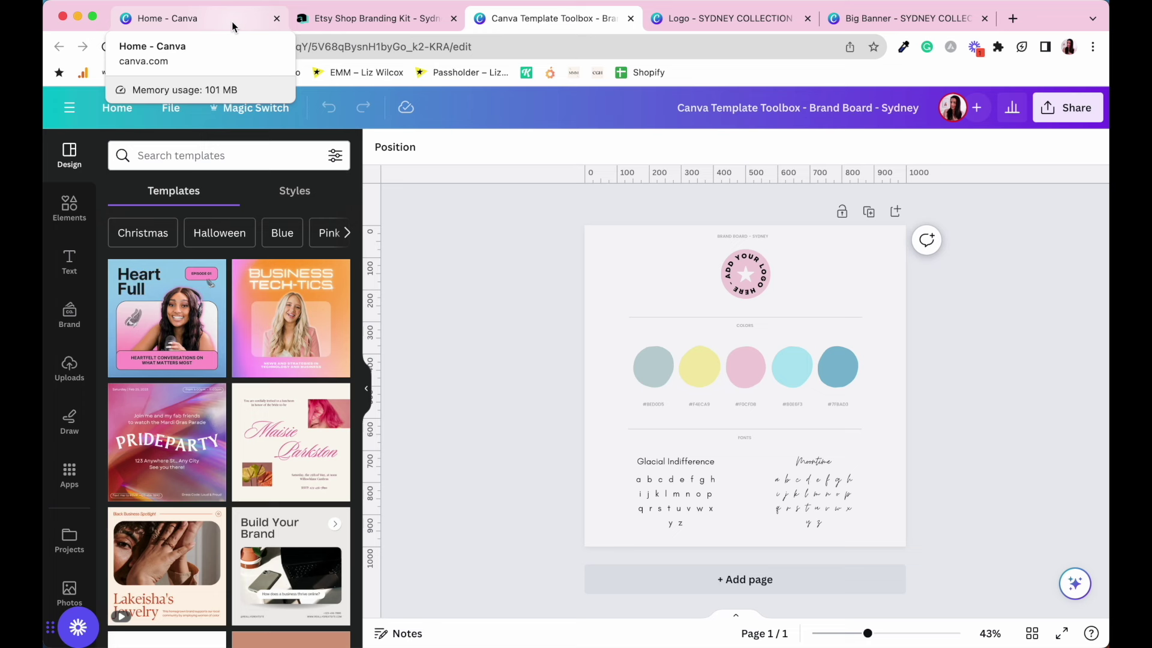
Search the templates from the Canva home page for "kids shop branding".
click(183, 25)
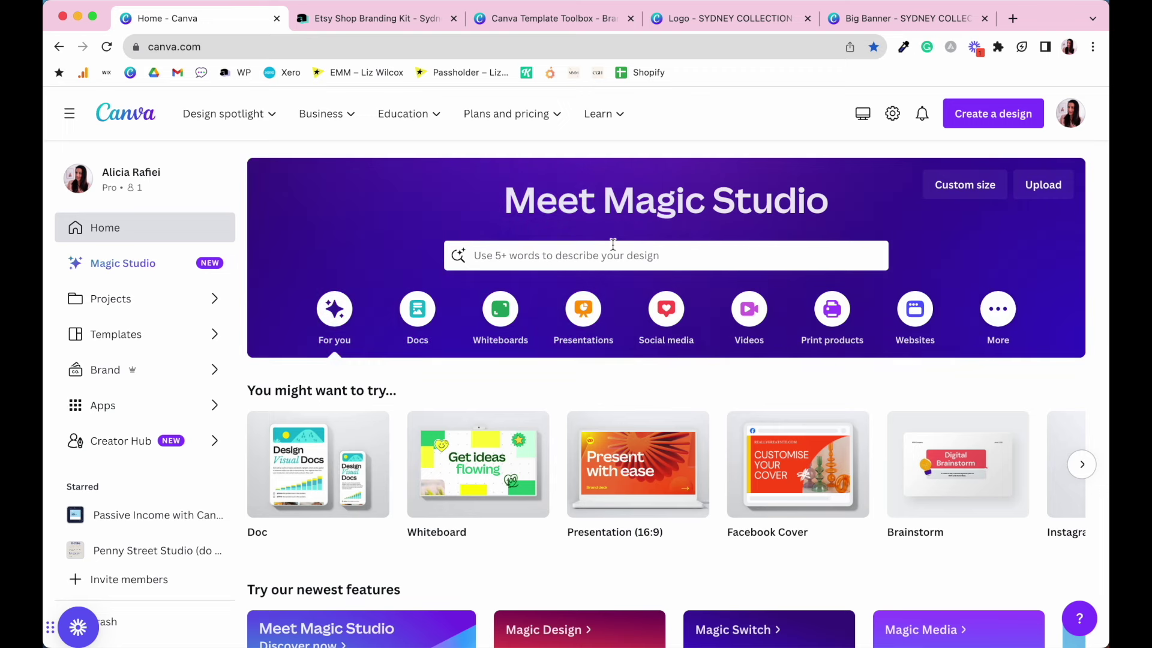
click(576, 255)
text(ki)
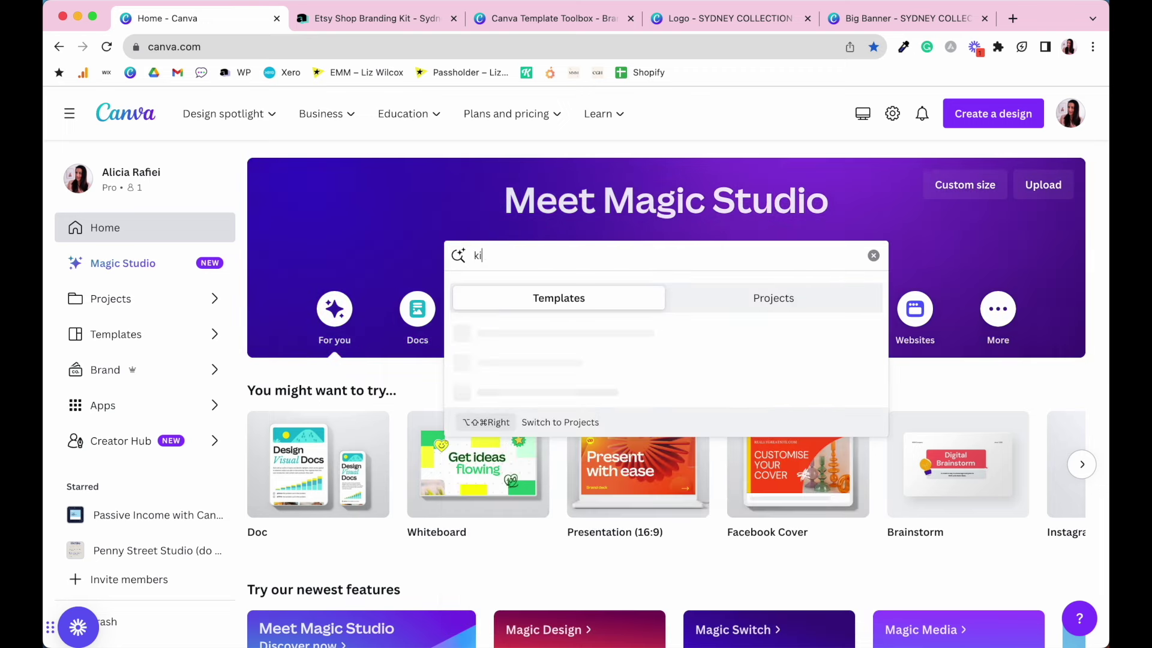
text(ds )
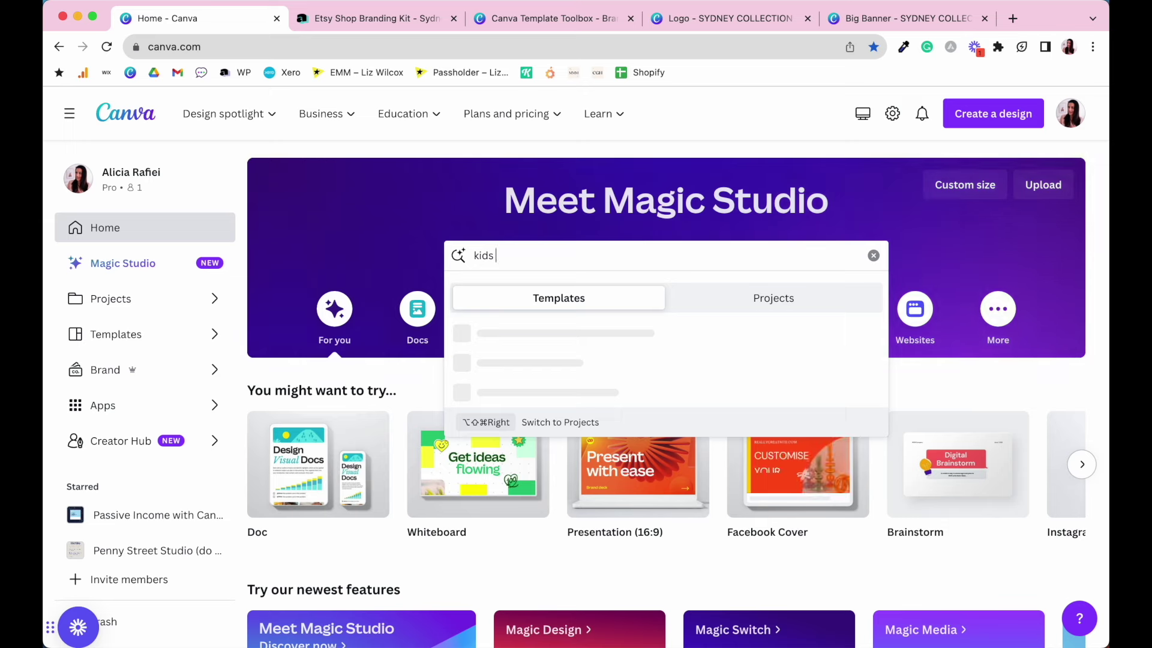
text(shop branding)
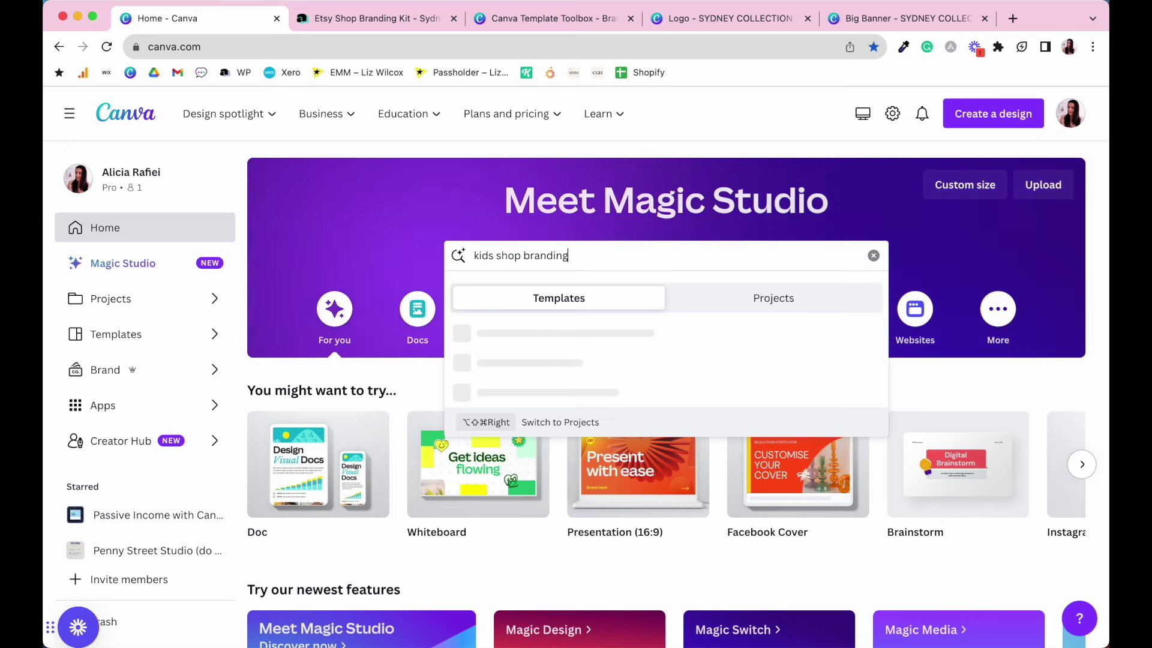
key(Return)
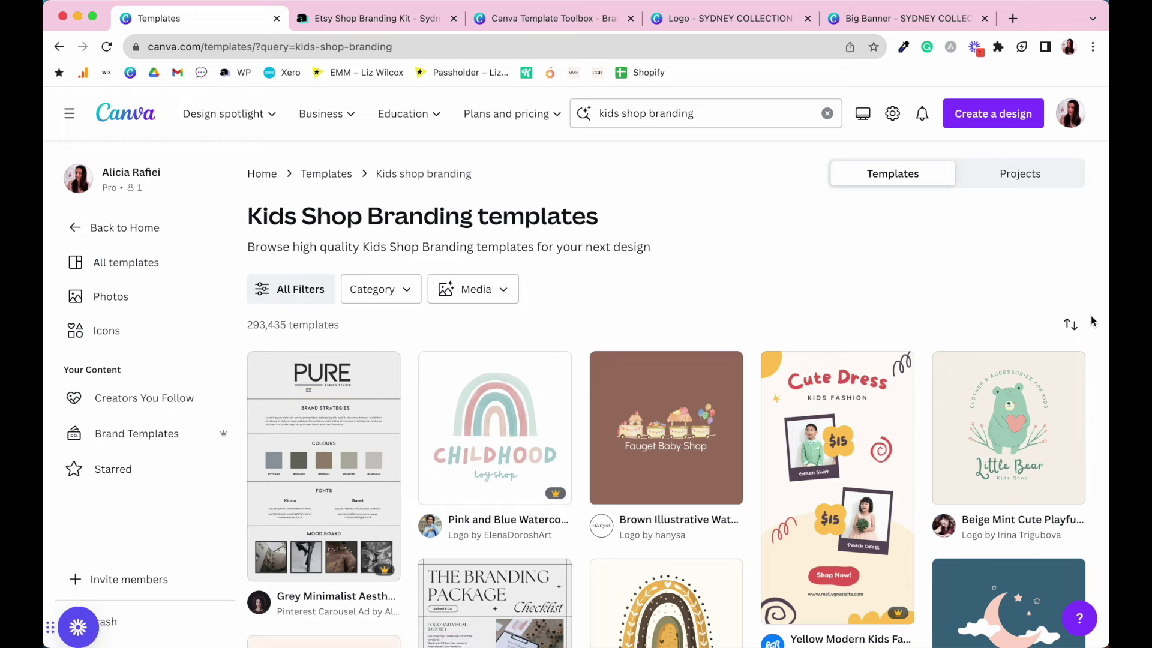
Examine the kids shop branding templates for logo, shop icon and cover ideas suited to a children's decor shop.
scroll(1091, 316, down, 5)
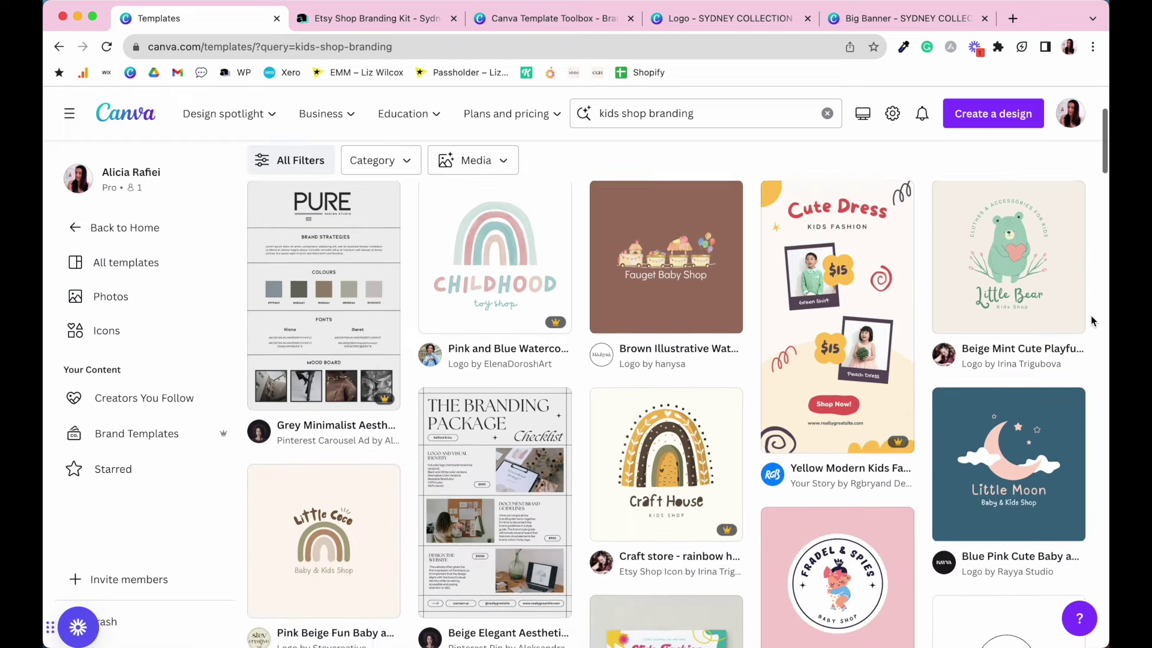
scroll(1091, 321, down, 4)
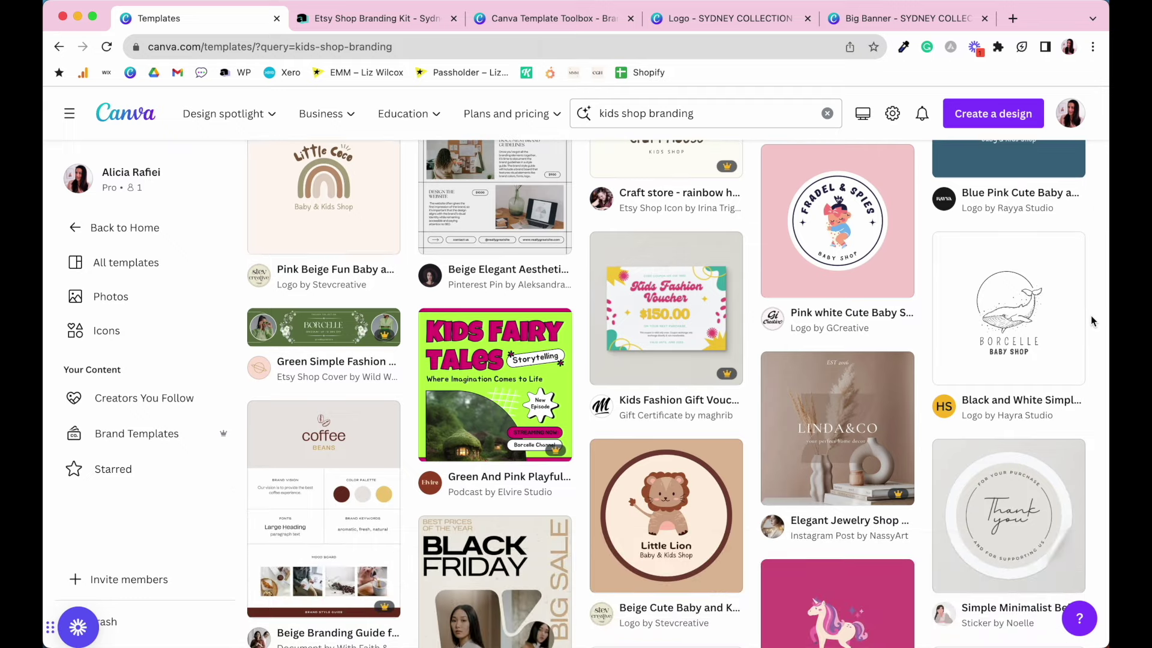
scroll(1090, 318, down, 2)
scroll(1091, 316, down, 1)
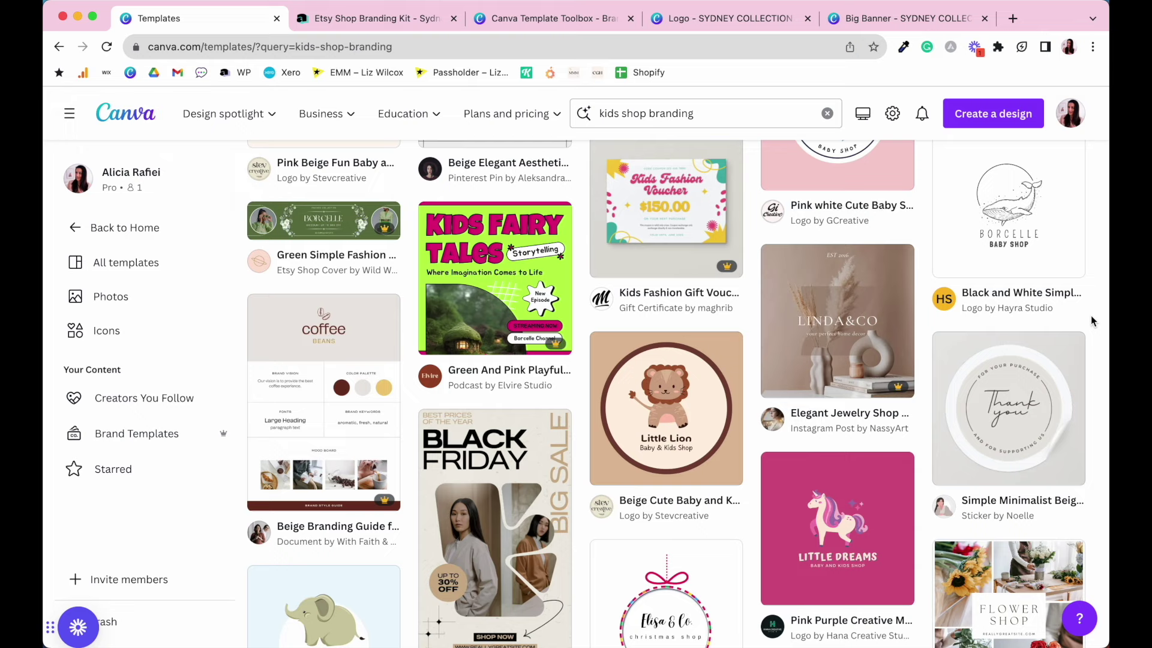
scroll(1091, 316, down, 5)
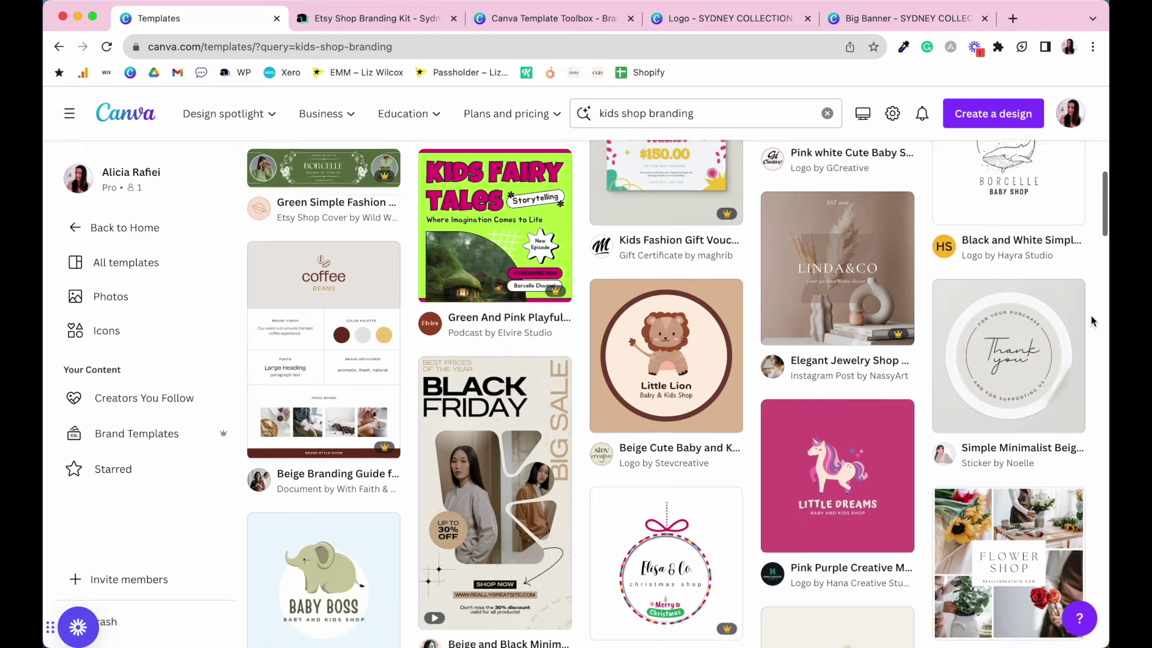
scroll(1091, 316, down, 2)
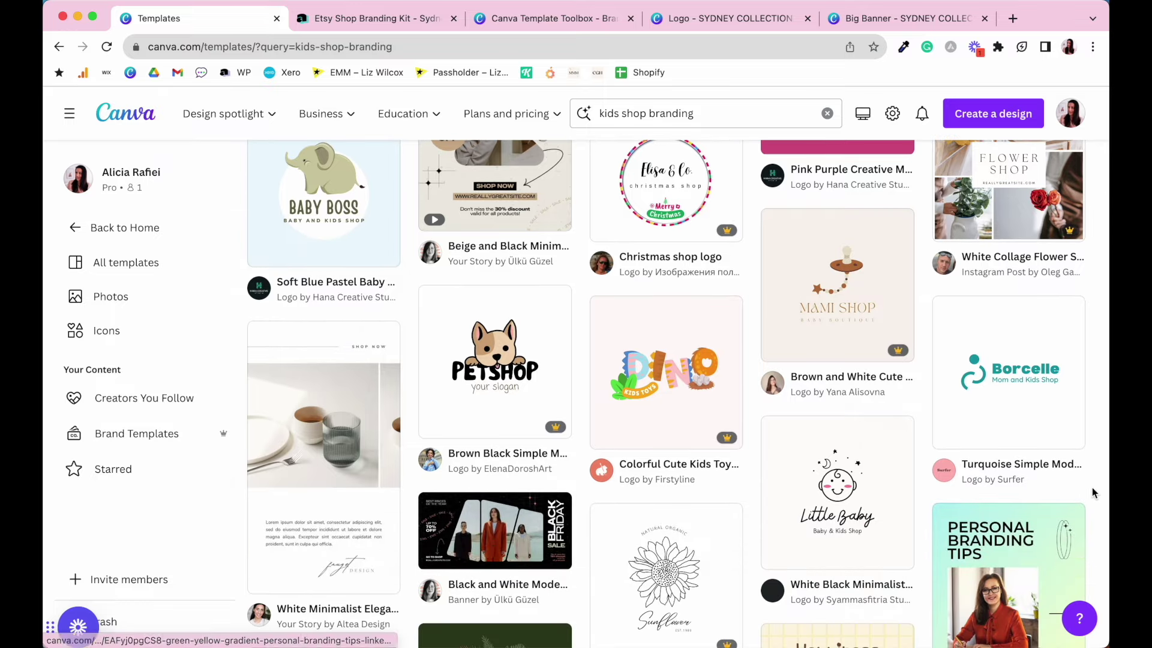
scroll(1093, 489, down, 6)
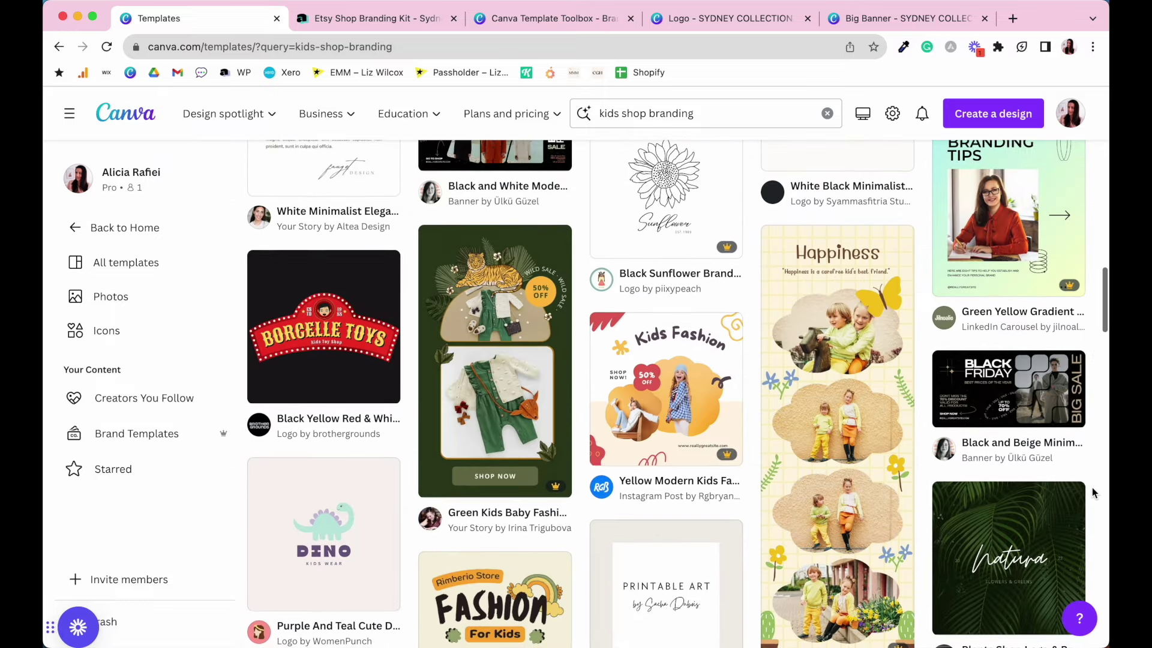
scroll(1092, 492, down, 3)
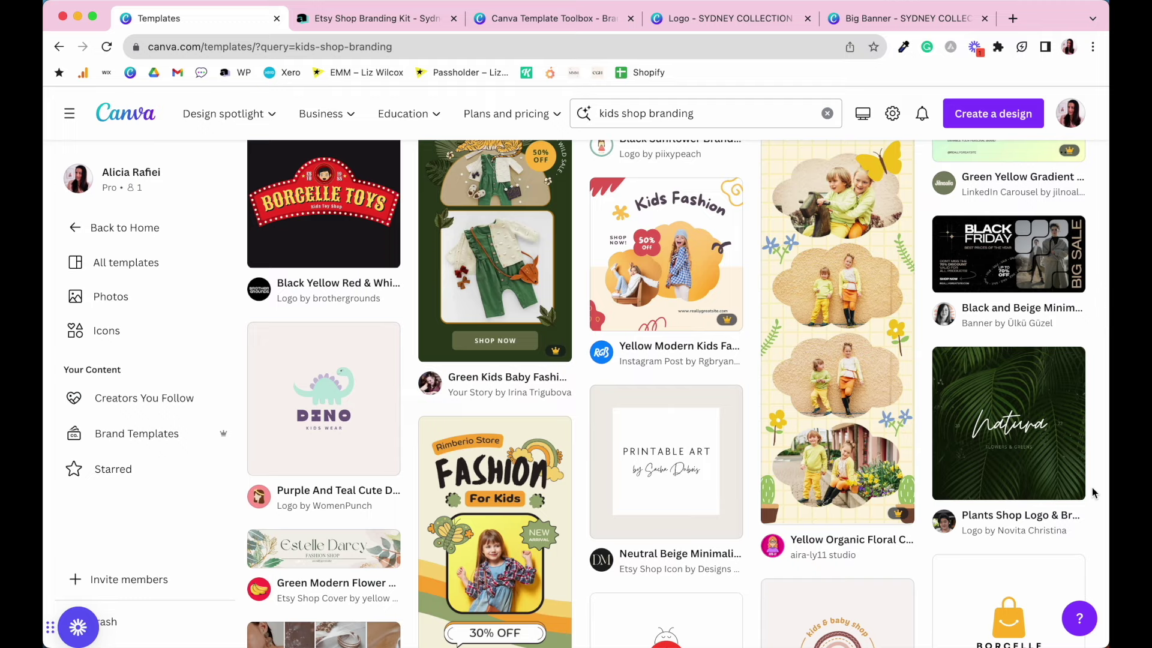
scroll(1093, 492, down, 2)
scroll(1092, 487, down, 5)
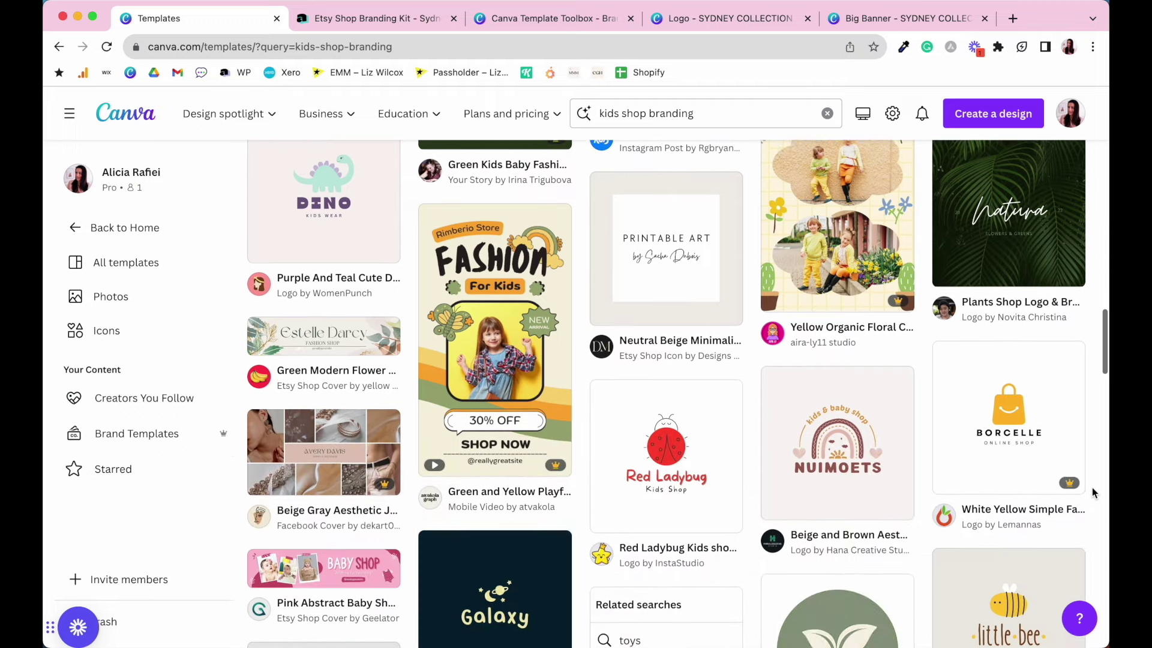
Open the Yellow Brown Illustrated Baby and Kids Fashion Shop Logo template as an editable design.
scroll(1092, 487, down, 2)
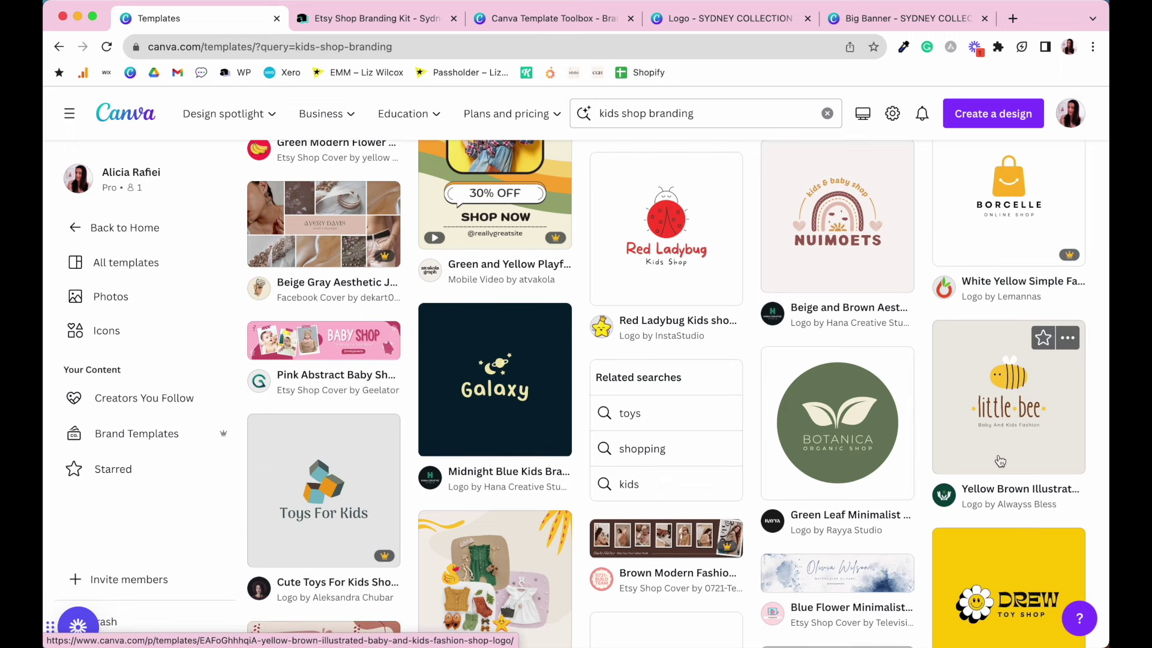
click(1044, 458)
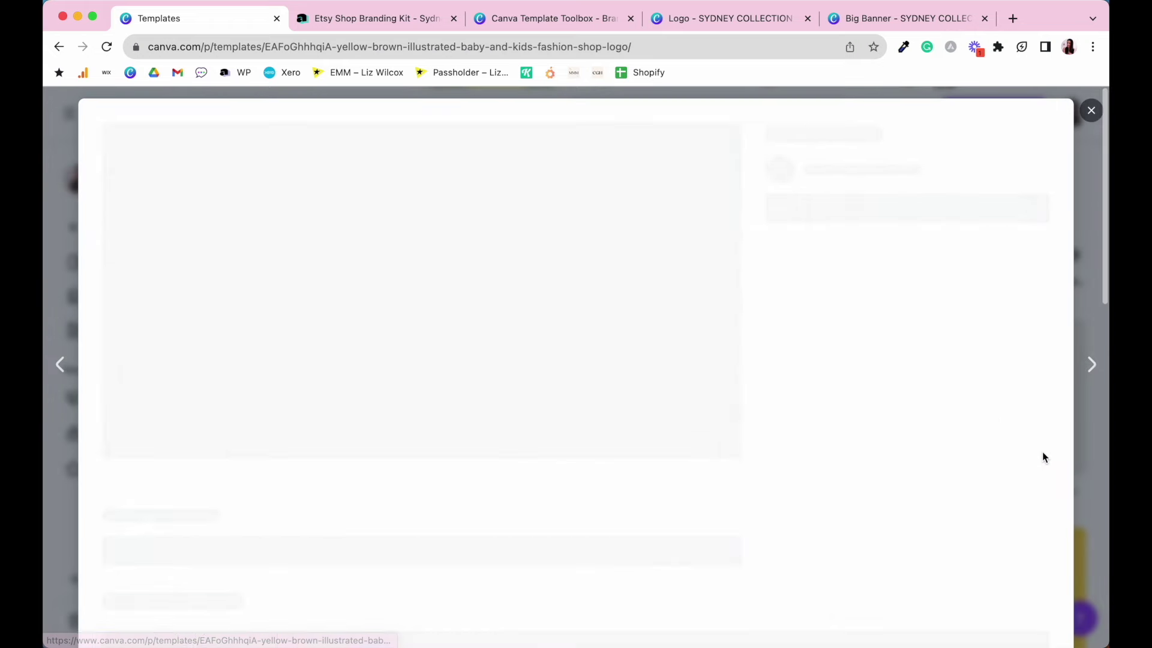
scroll(739, 391, down, 1)
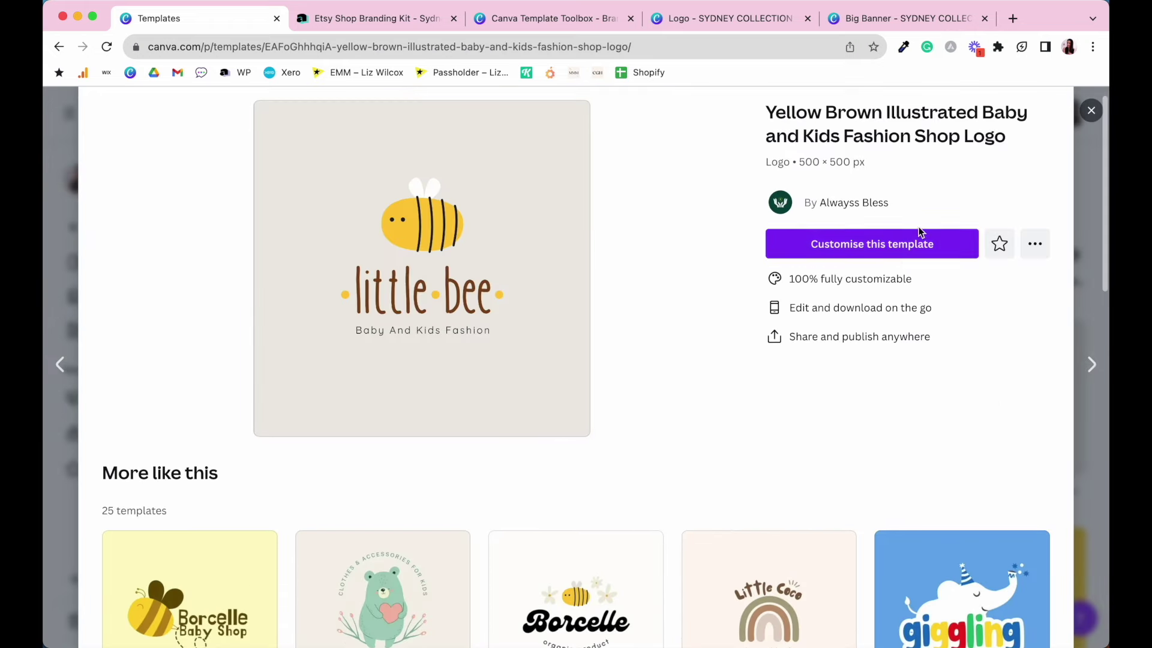
click(864, 245)
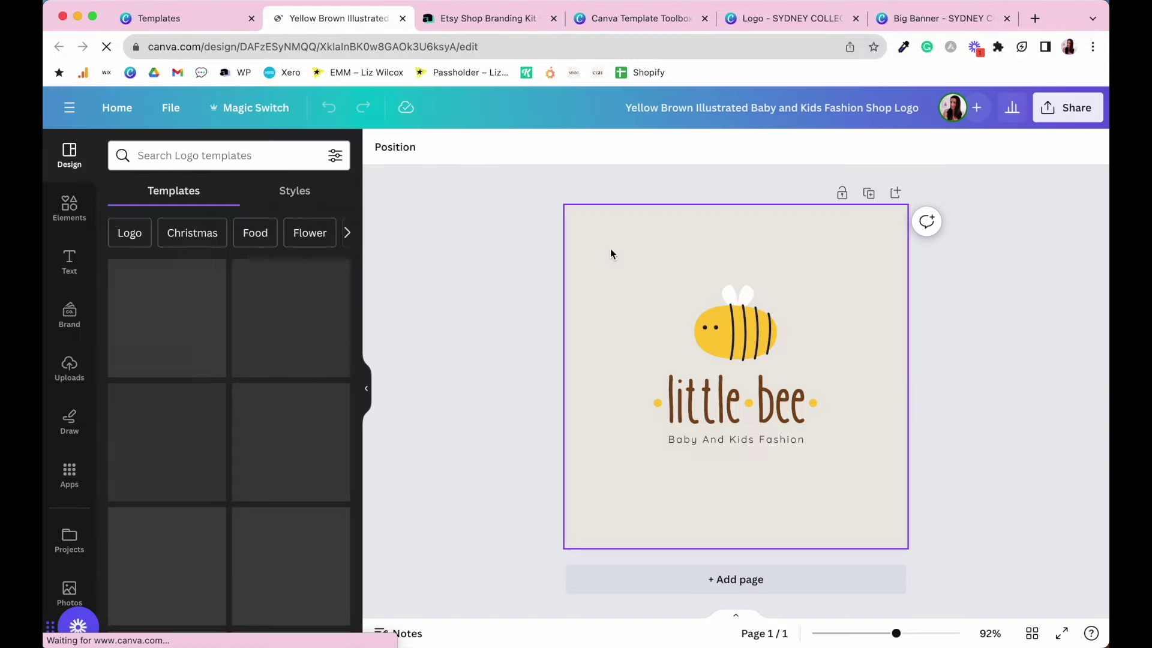
Return to the templates and open the similar Black and Beige Line Art Hand-drawn Cute Baby Goods Logo as an editable design.
click(177, 19)
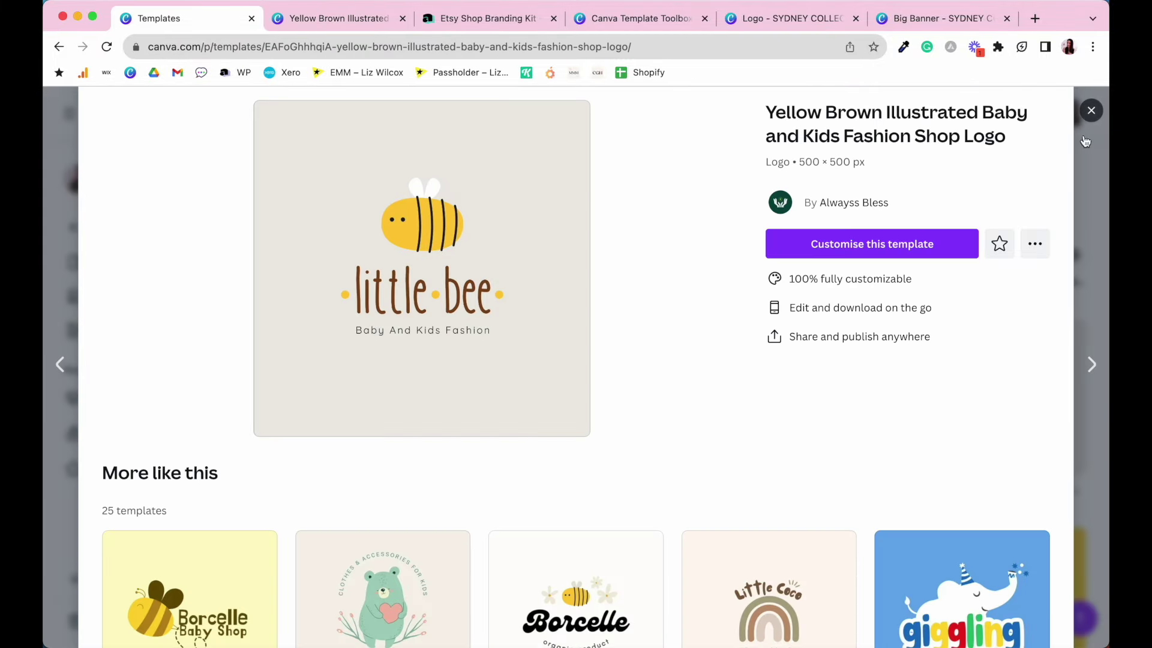
scroll(909, 390, down, 10)
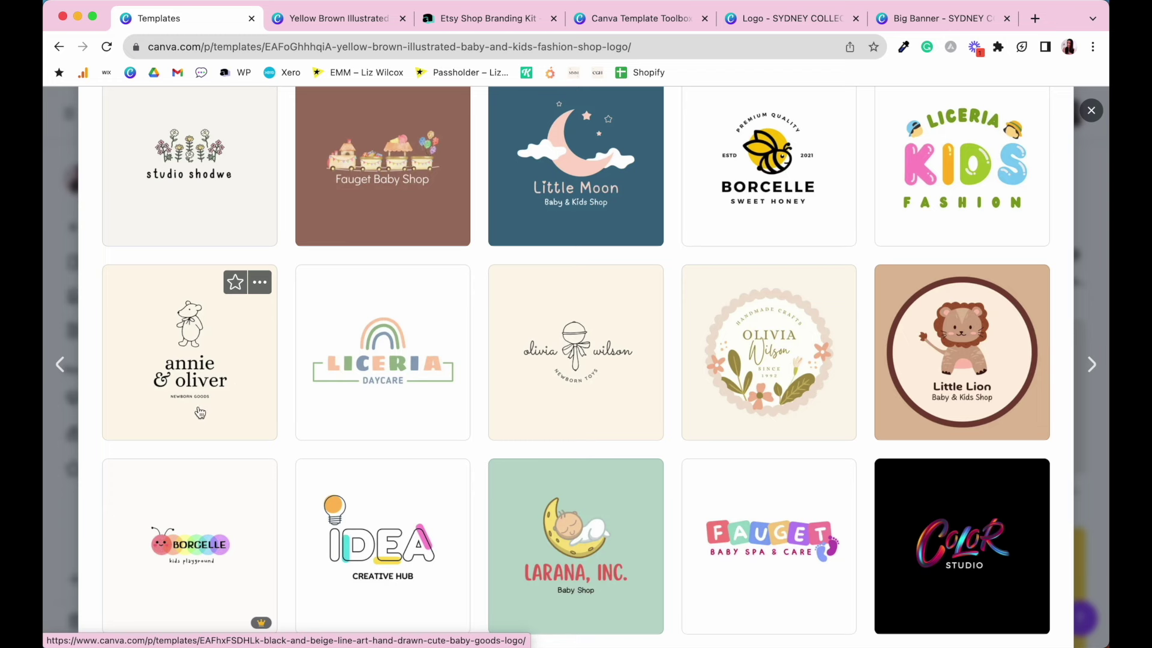
click(232, 376)
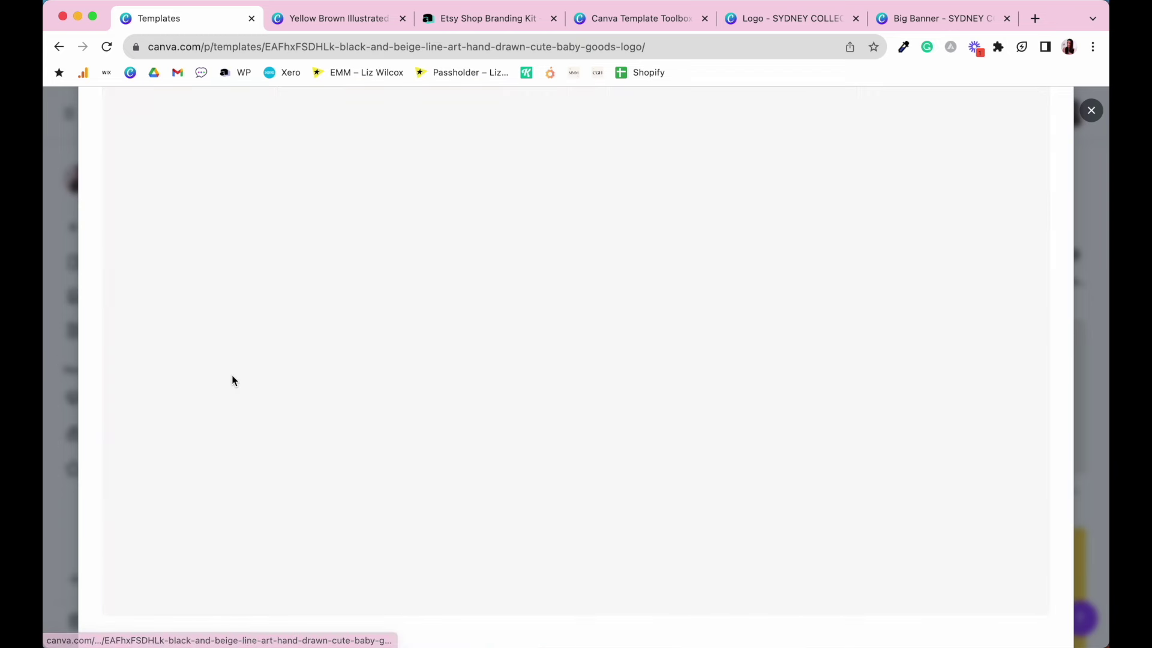
click(325, 365)
click(204, 20)
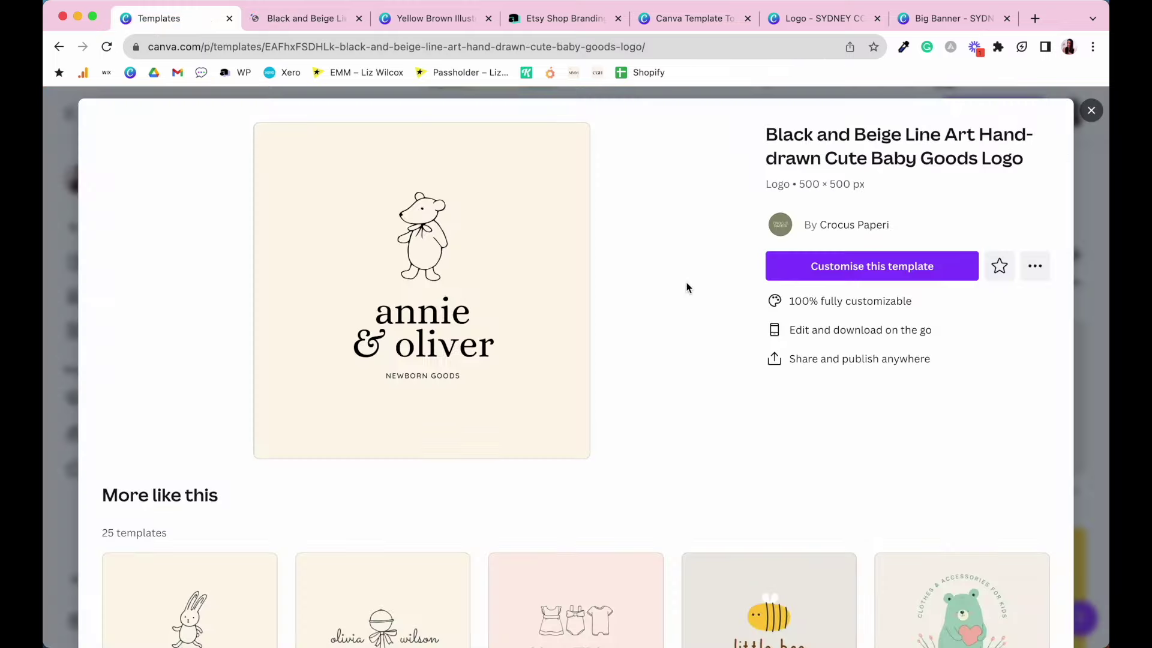
Browse further logos among the kids shop branding results and open the Colorful Shapes Organic Children & Kids Logo as an editable design.
scroll(686, 282, down, 5)
scroll(686, 282, down, 6)
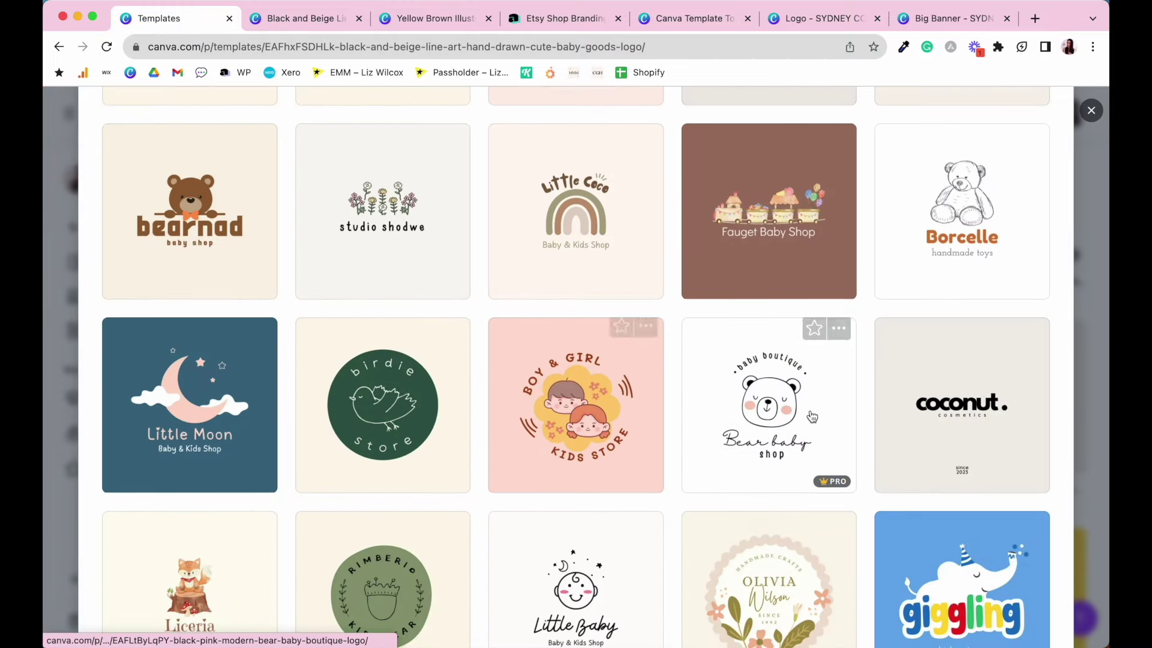
scroll(812, 416, down, 1)
key(Escape)
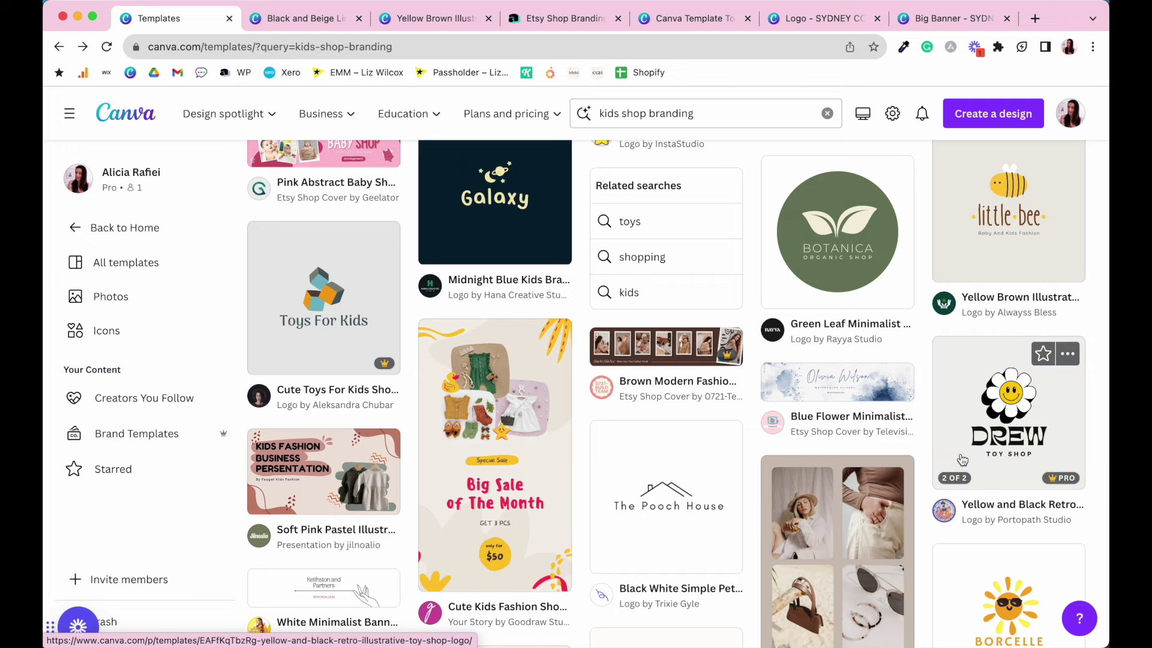
scroll(963, 461, down, 3)
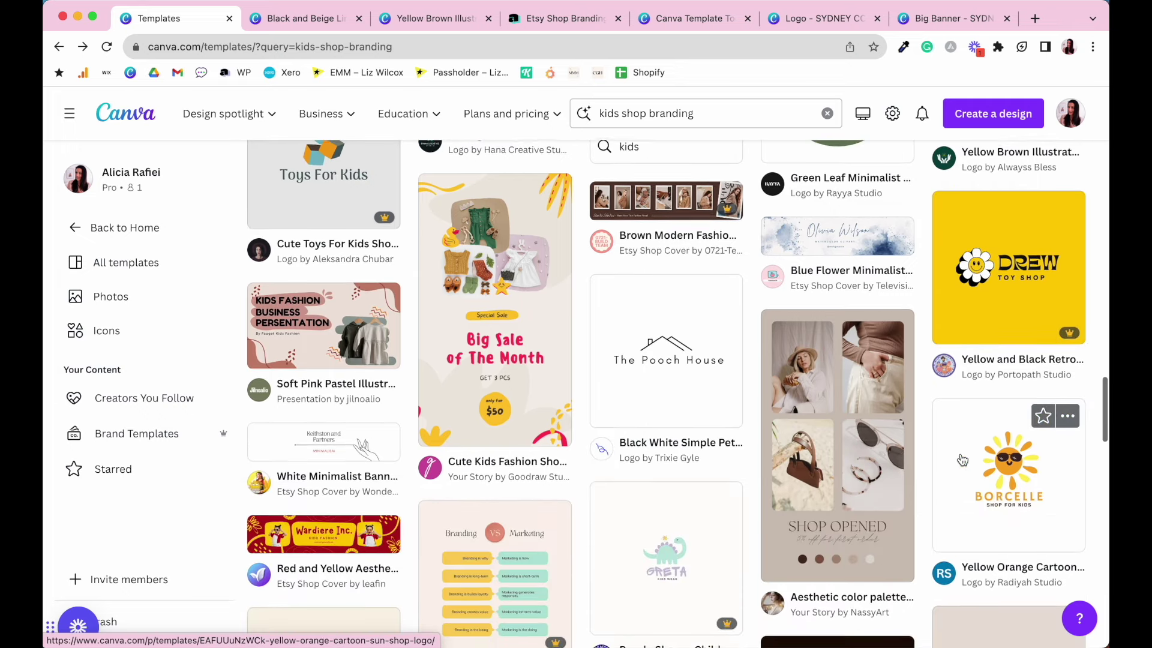
scroll(963, 460, down, 3)
scroll(960, 453, down, 4)
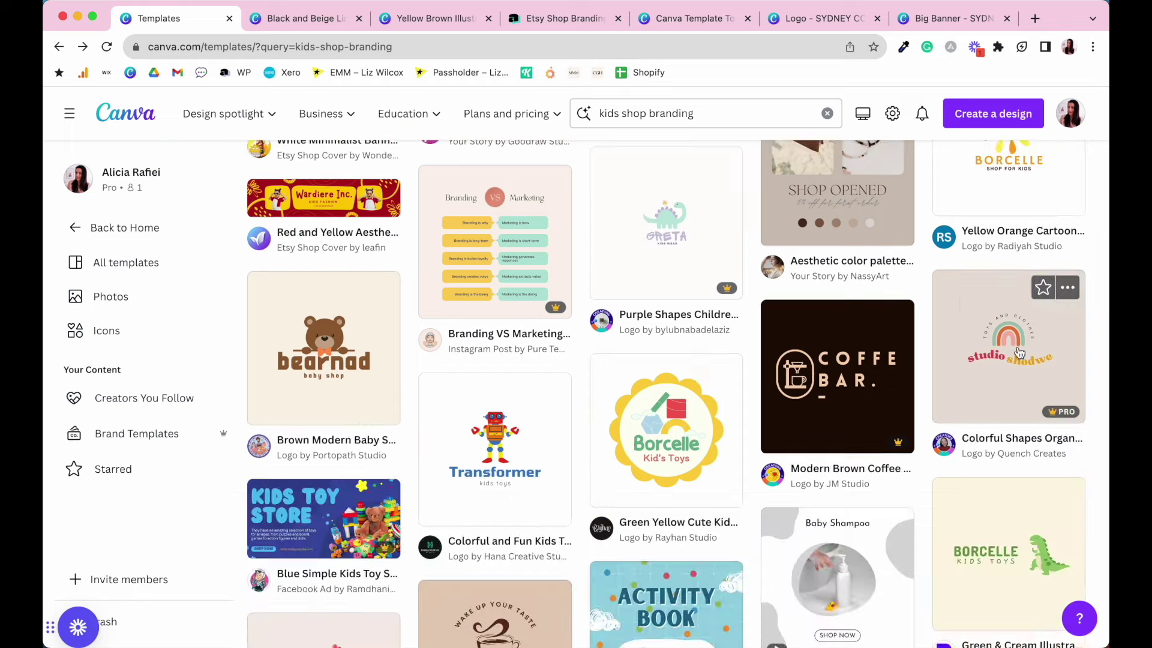
click(1039, 363)
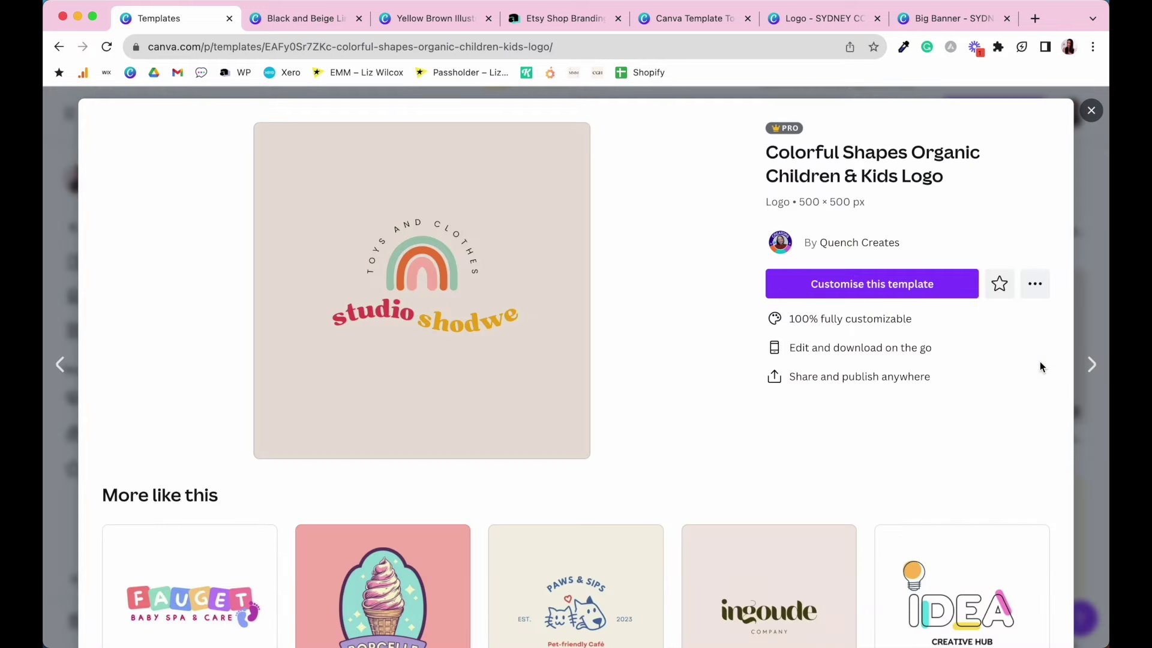
scroll(754, 408, down, 10)
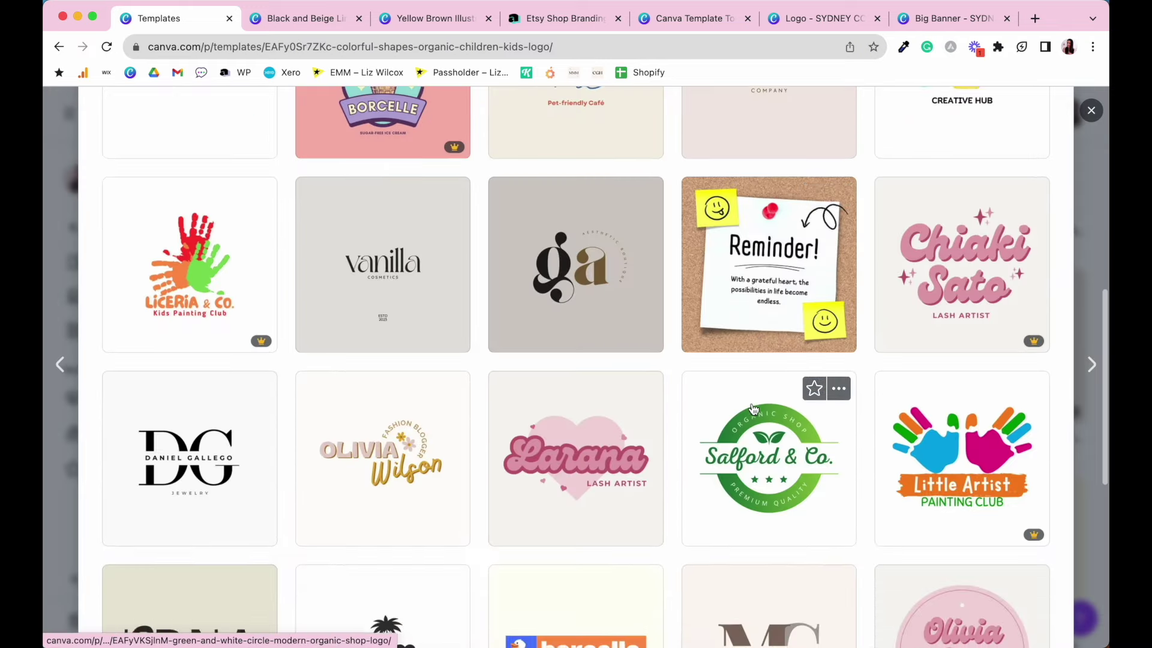
scroll(752, 405, up, 15)
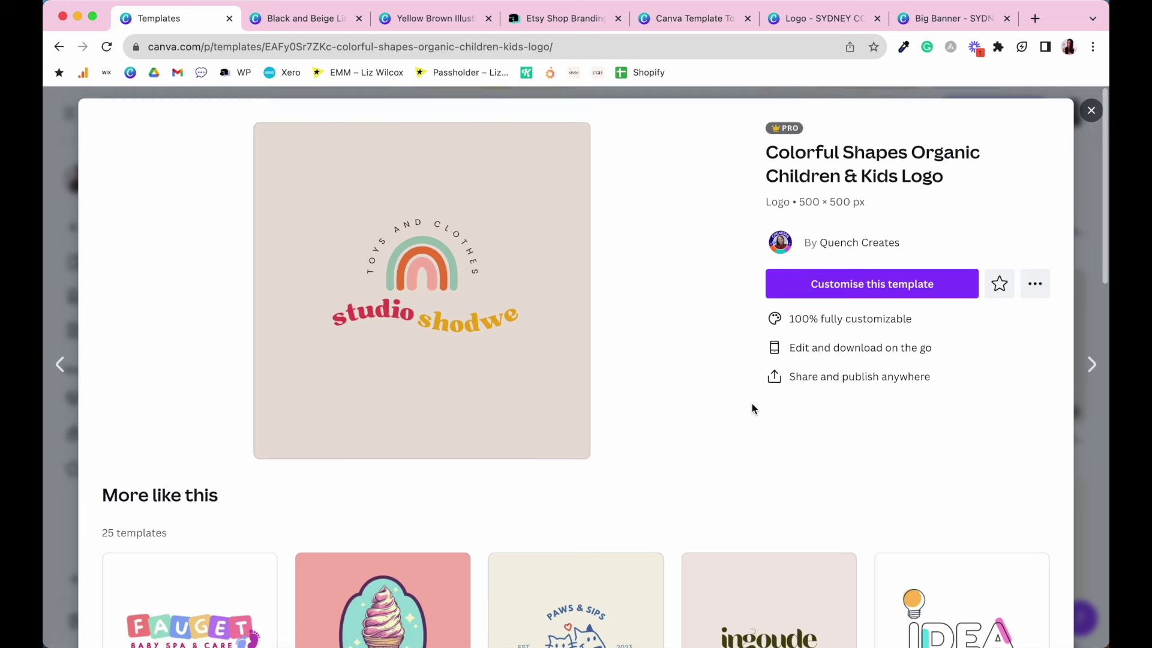
click(903, 285)
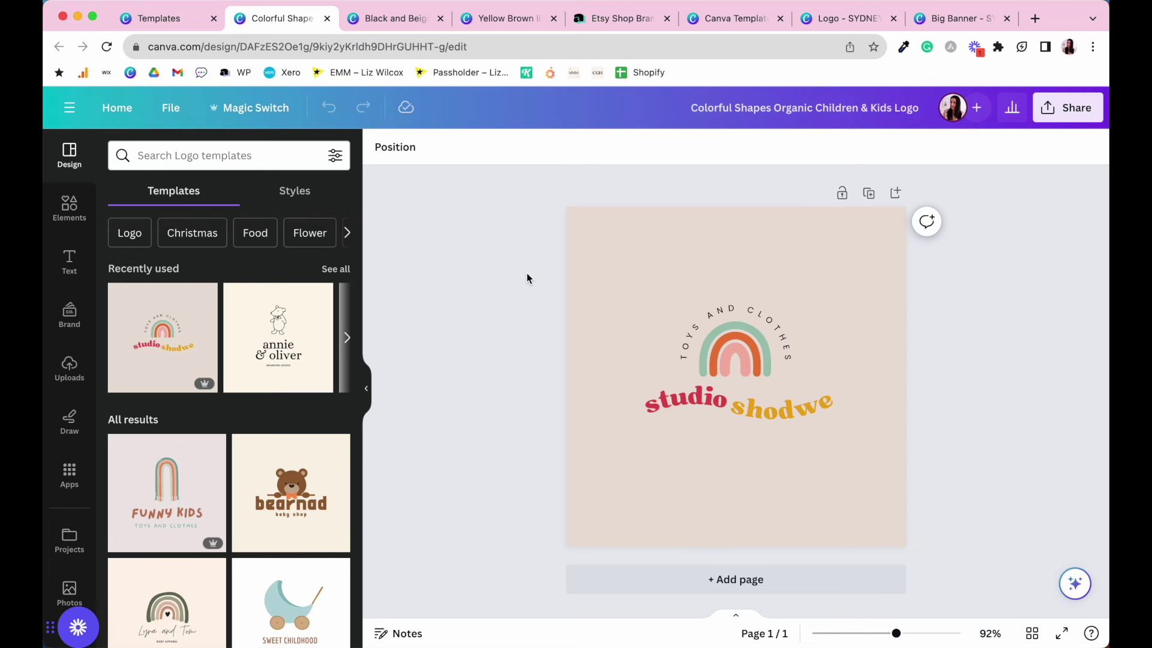
Switch to the little bee logo design and add a blank second page after the logo.
key(ctrl+Tab)
key(ctrl+Tab)
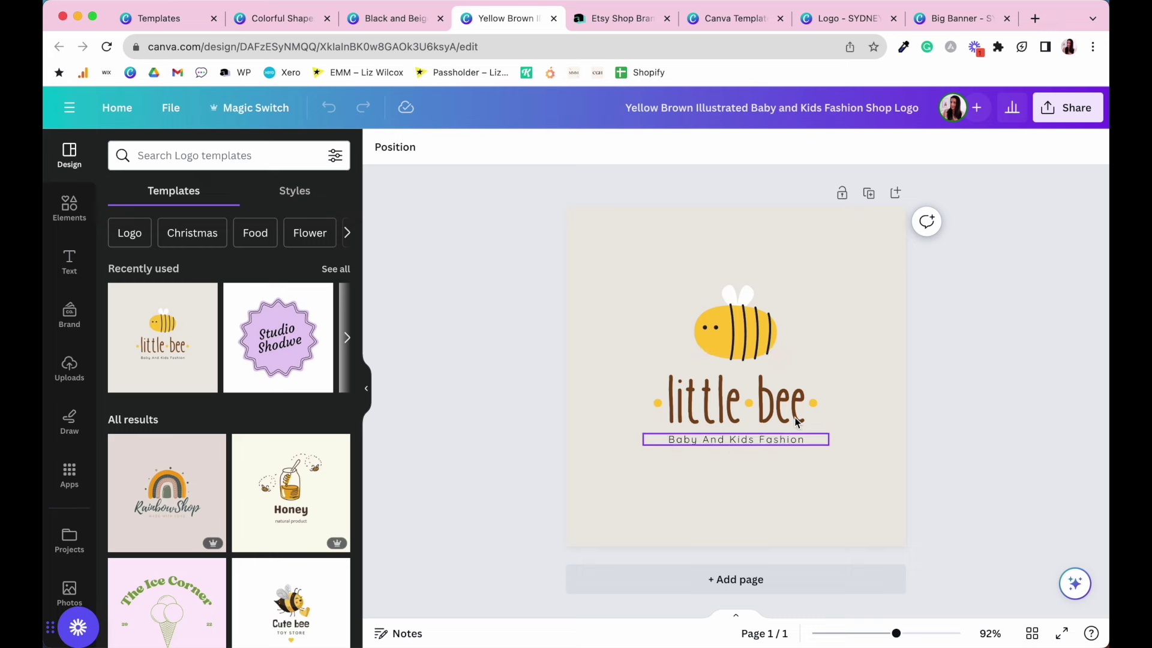
click(626, 312)
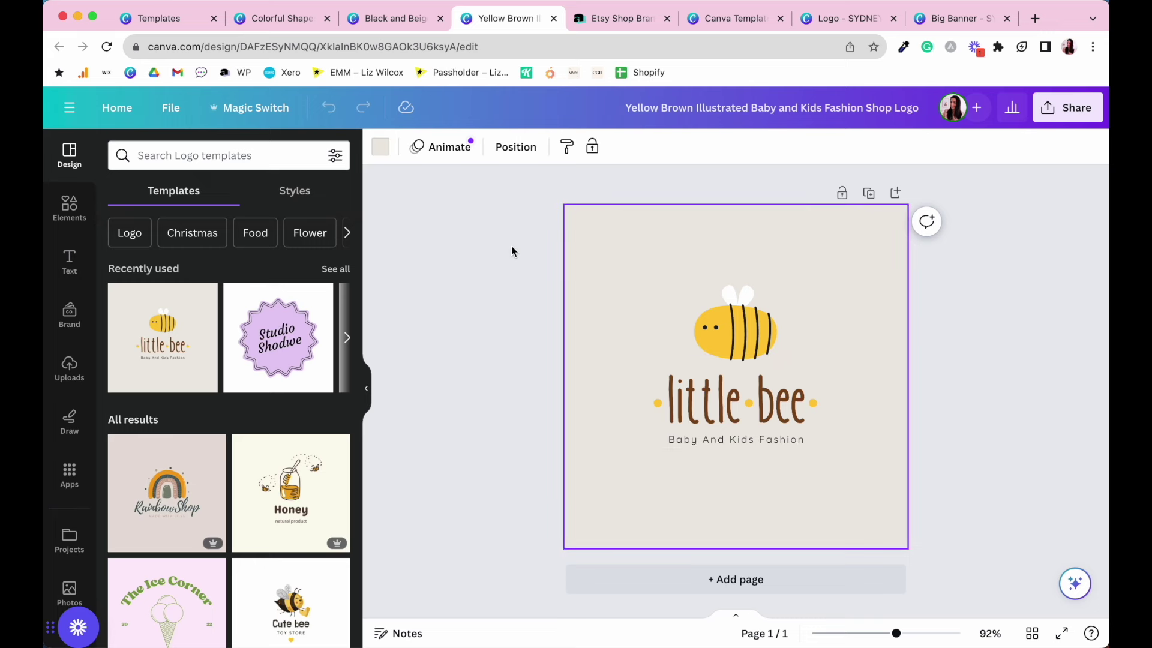
drag(511, 249, 956, 486)
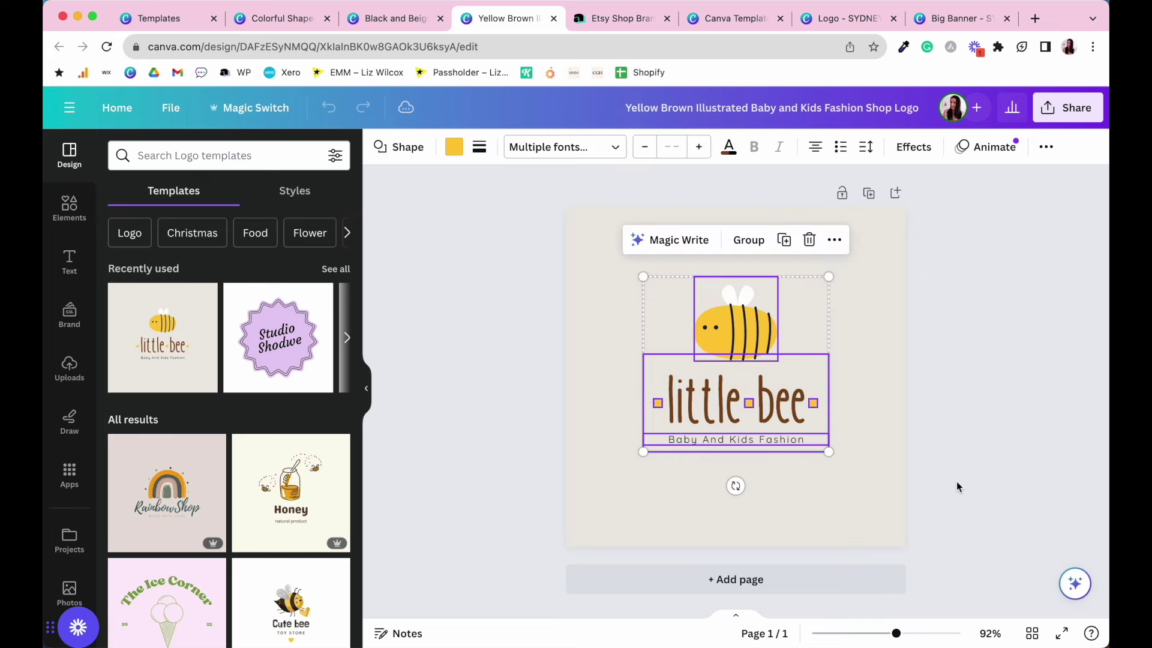
click(992, 427)
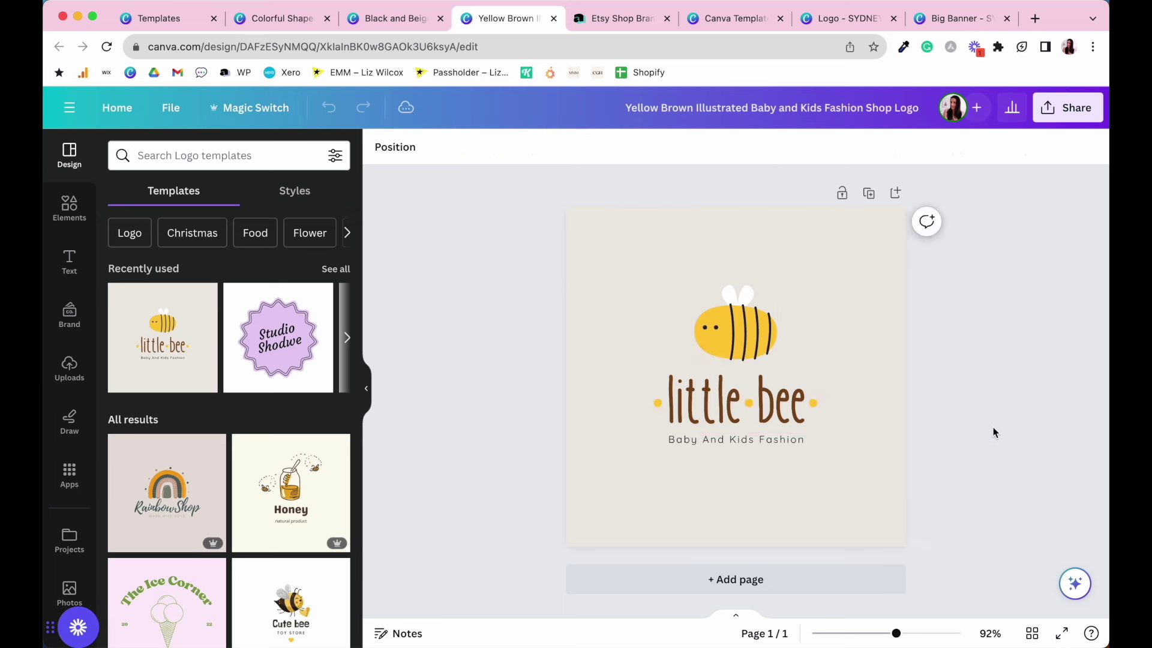
click(896, 194)
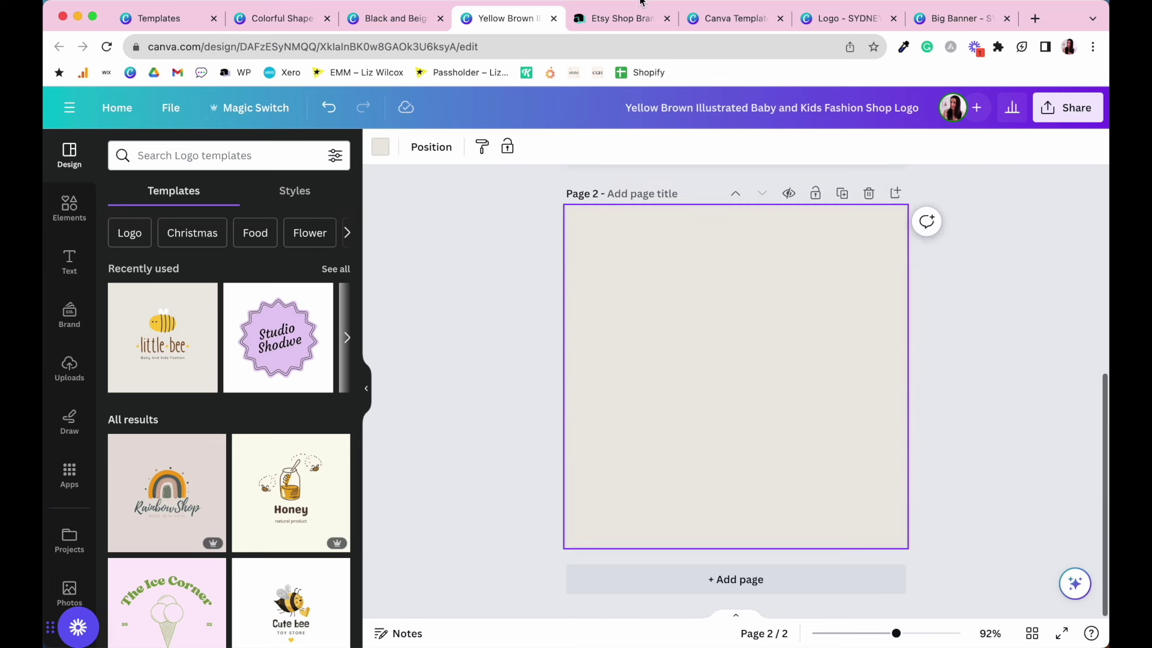
Place a small square near the upper-left corner of page 2 on a white background.
click(69, 207)
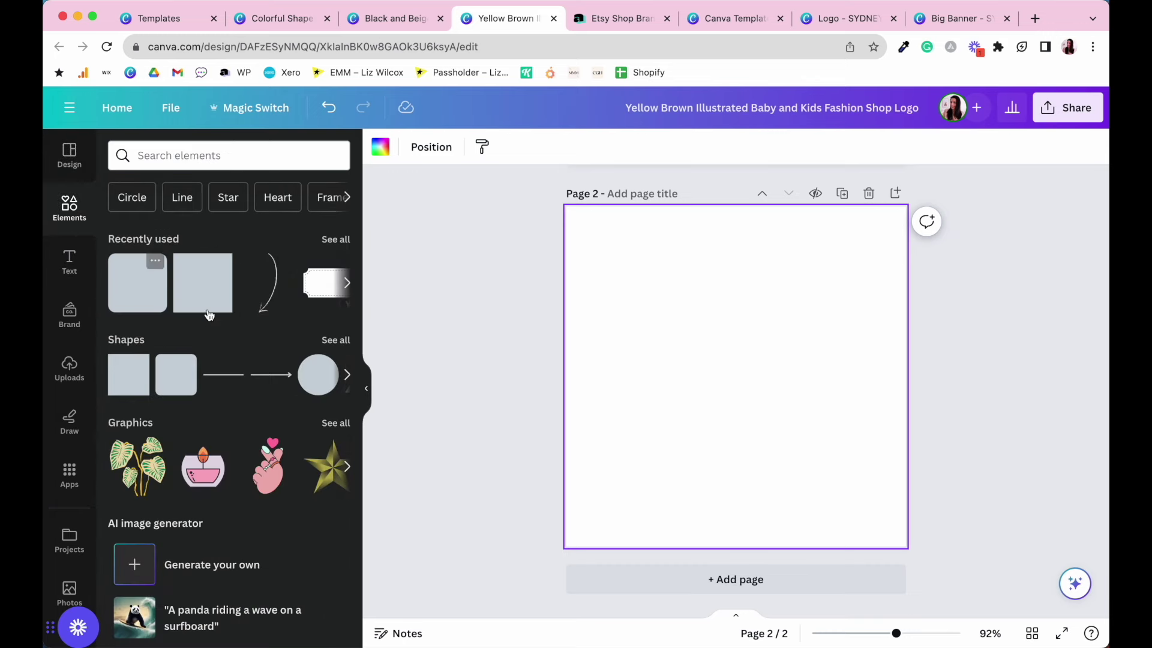
click(204, 288)
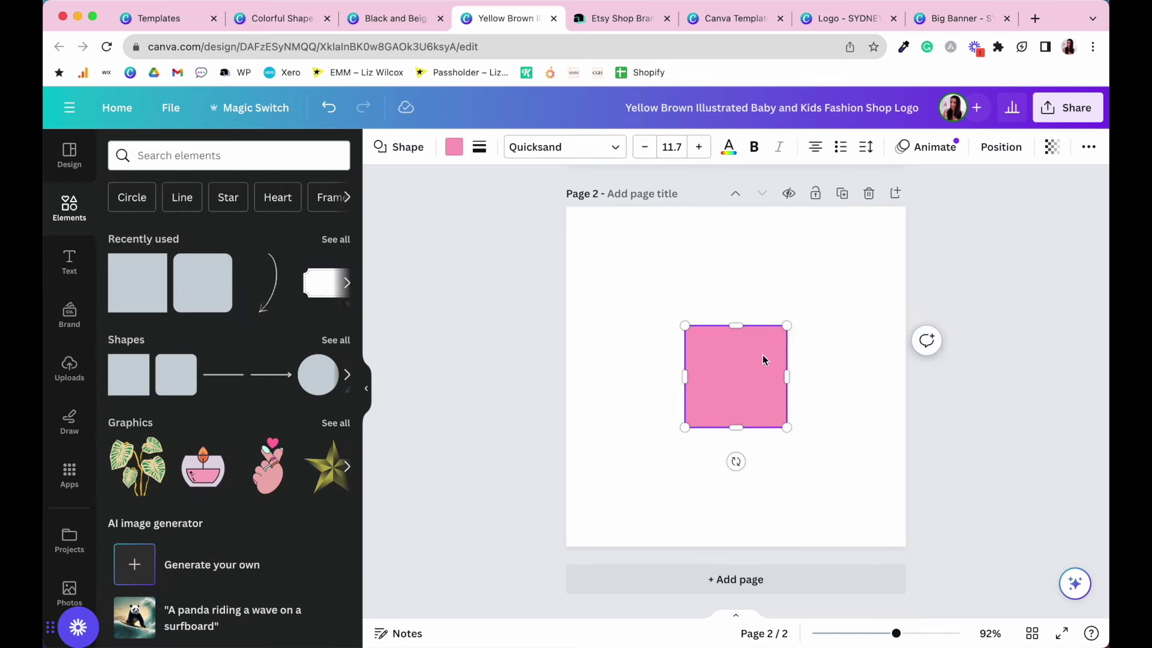
click(779, 303)
scroll(780, 304, up, 5)
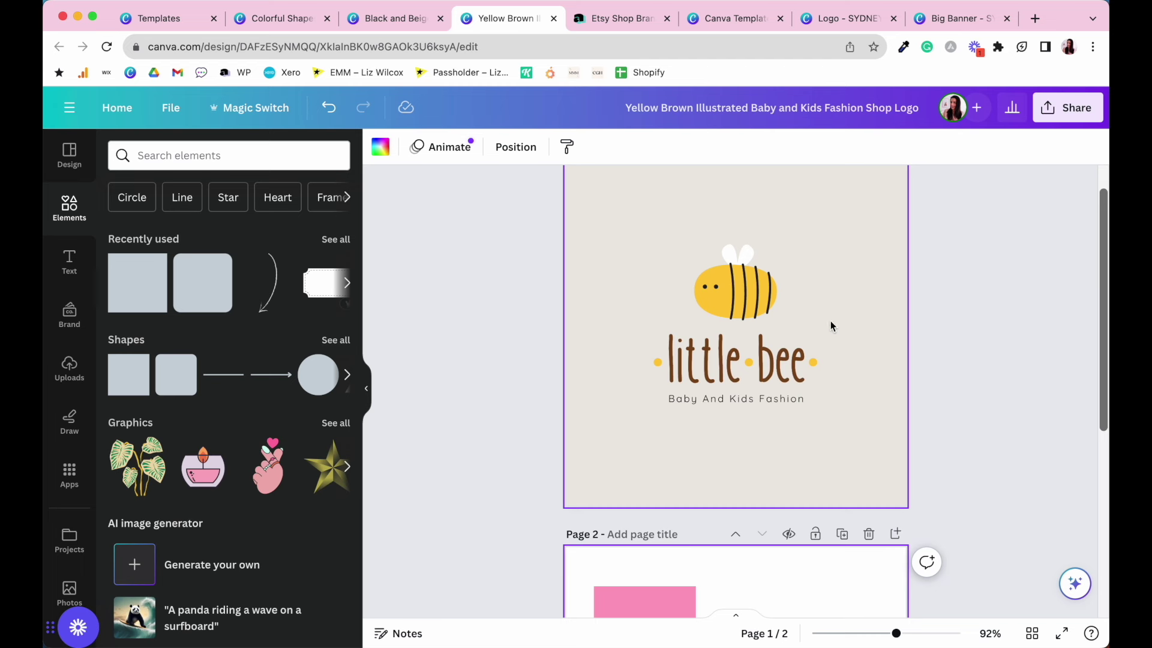
scroll(738, 420, down, 3)
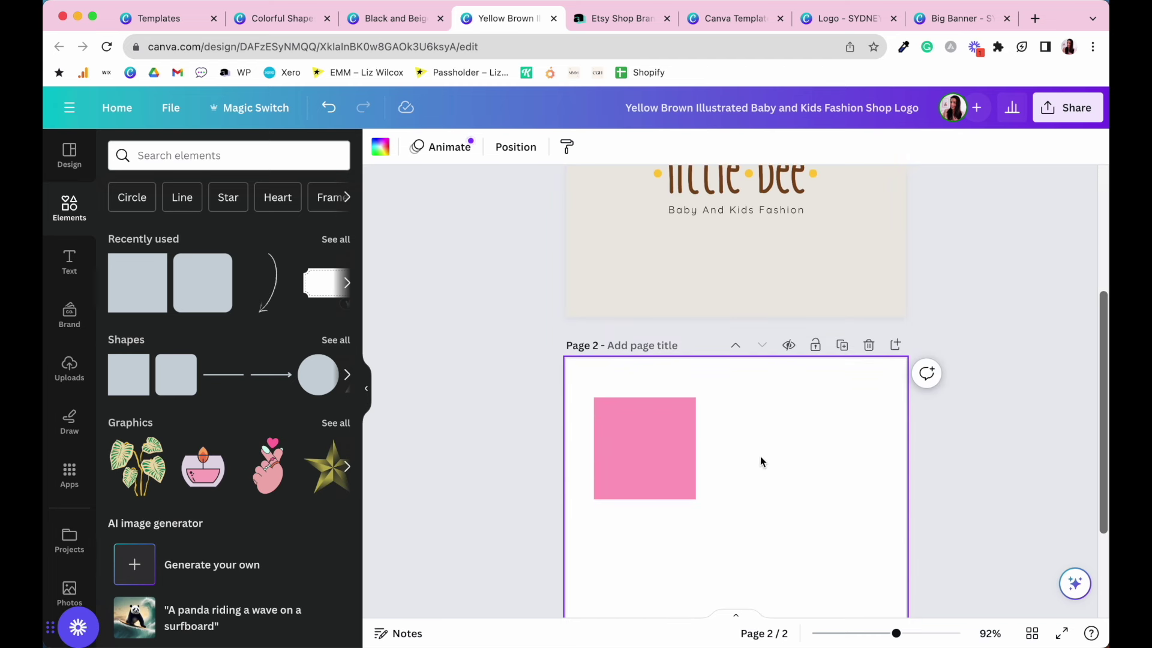
click(673, 467)
drag(696, 499, 706, 427)
click(726, 463)
Duplicate the square three times into an evenly spaced row and scale the four squares down to fit within the page.
click(630, 439)
key(super+d)
key(super+d)
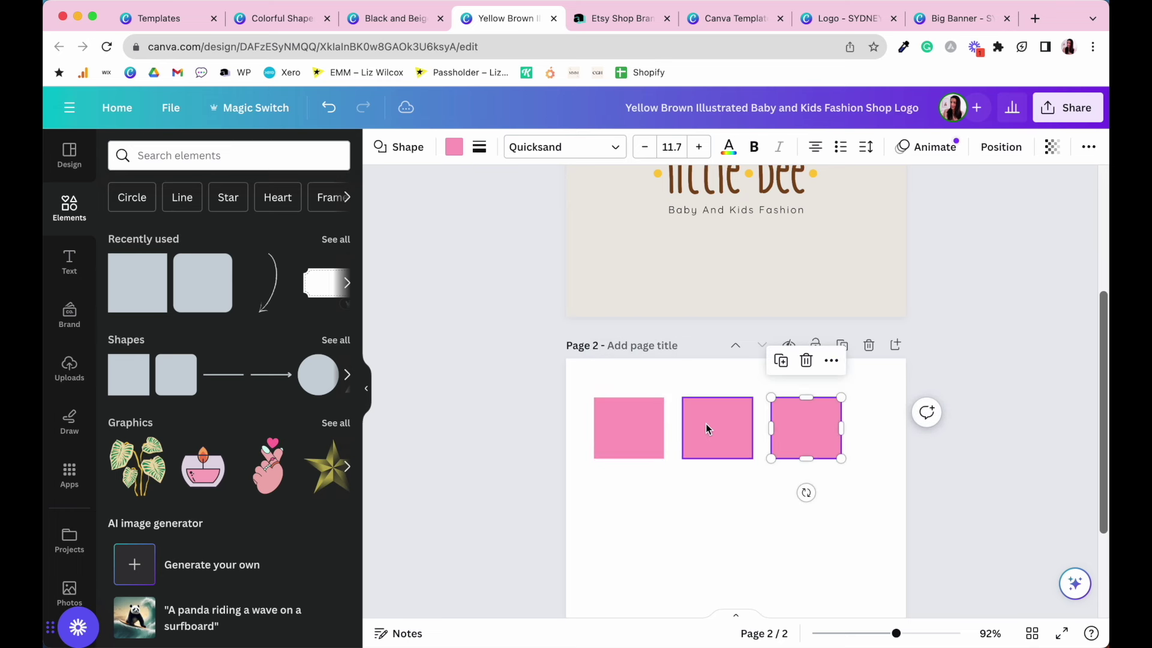
key(super+d)
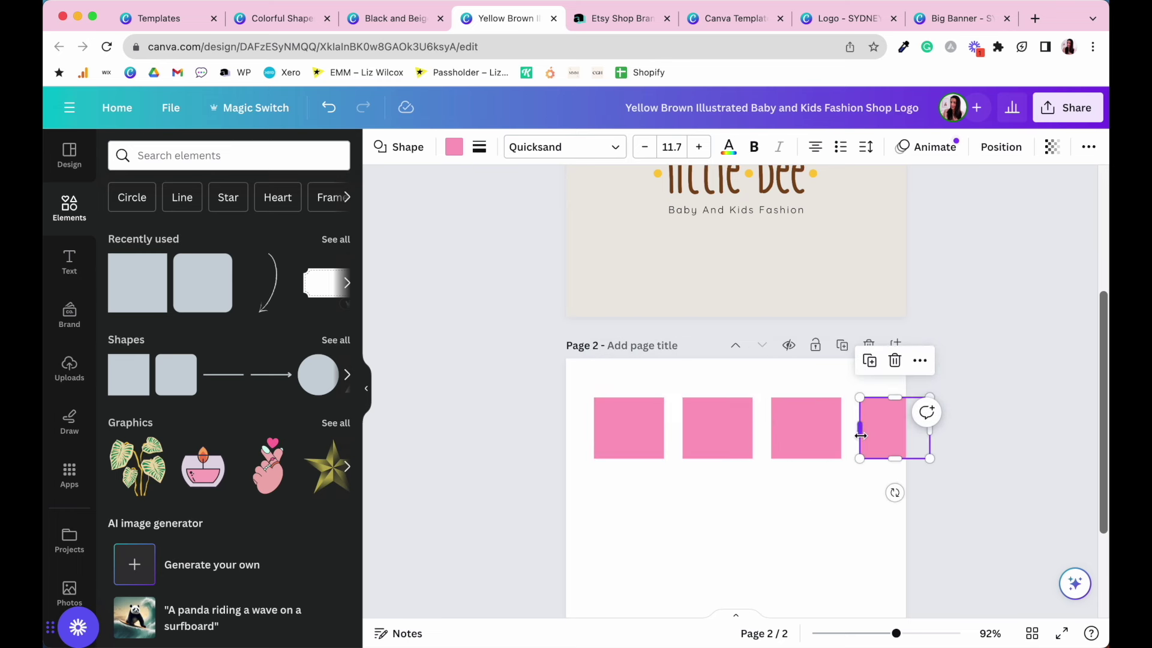
click(768, 575)
drag(852, 461, 620, 422)
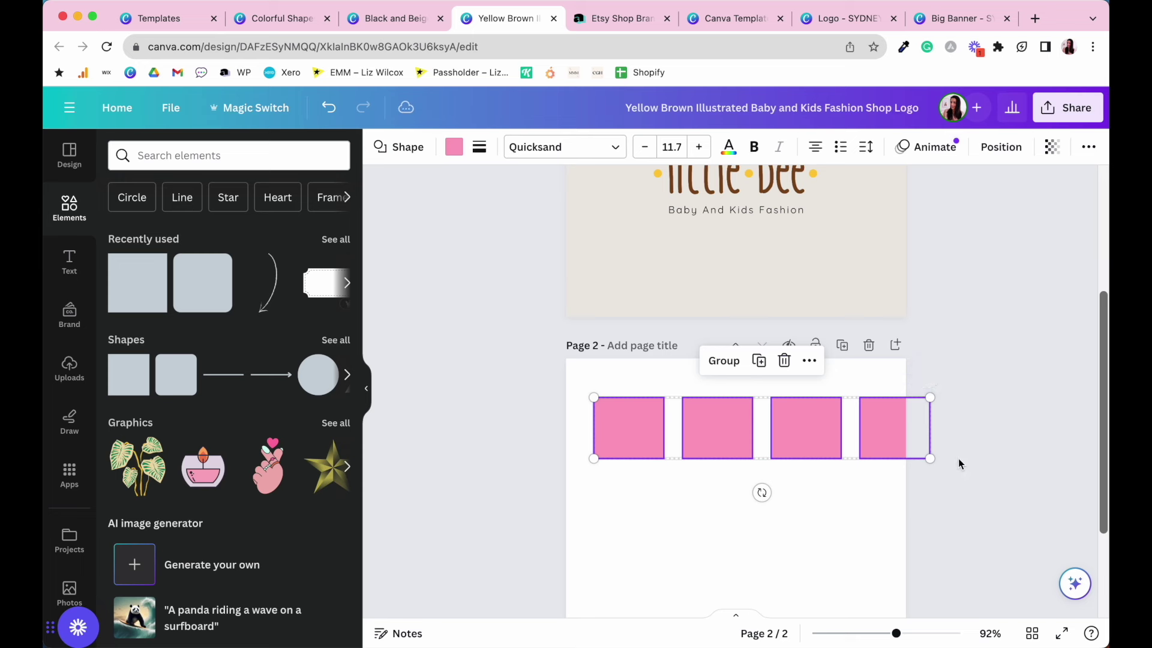
drag(931, 459, 860, 447)
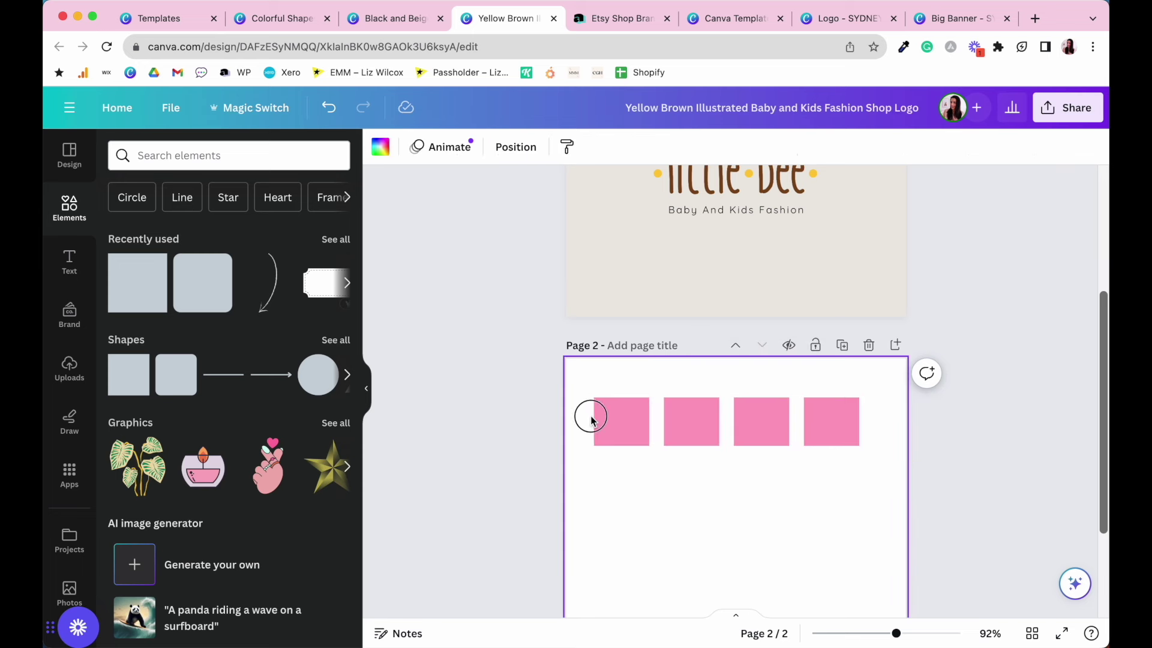
Recolour the first square on page 2 with the logo's yellow and the second with its brown.
click(616, 421)
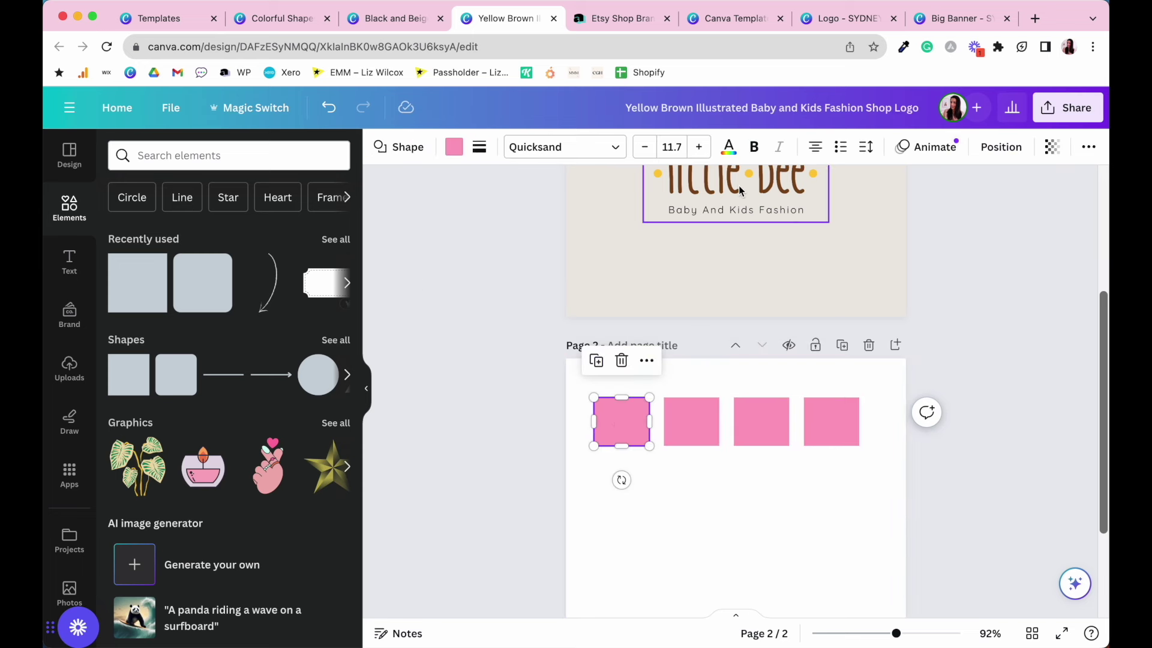
scroll(731, 217, up, 2)
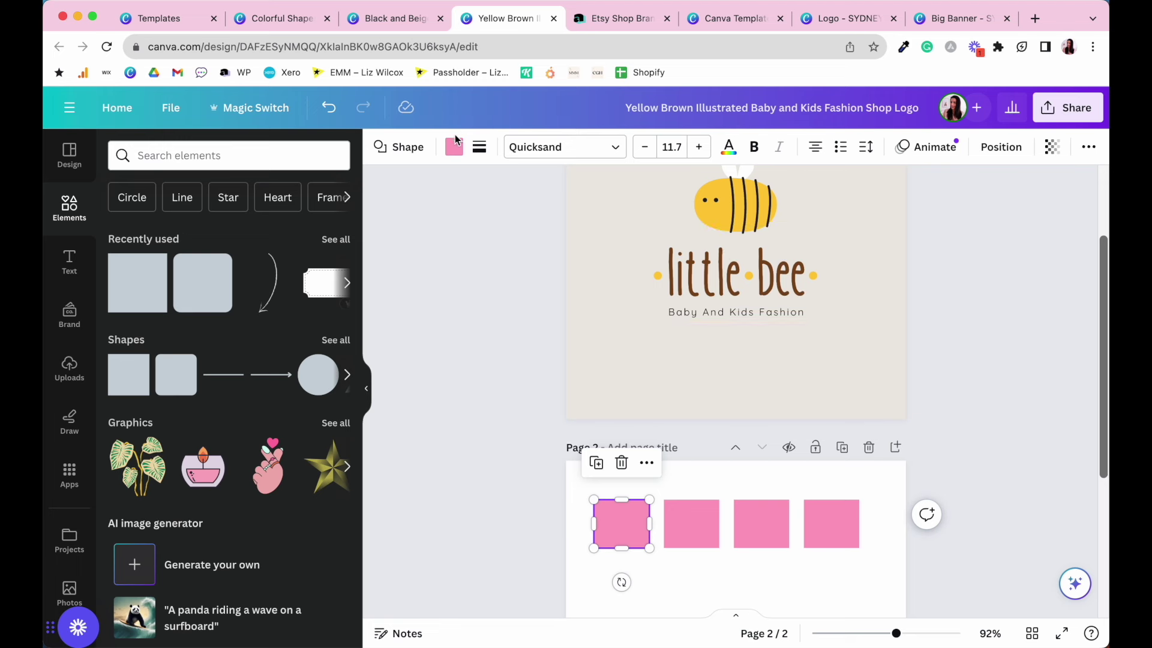
click(454, 153)
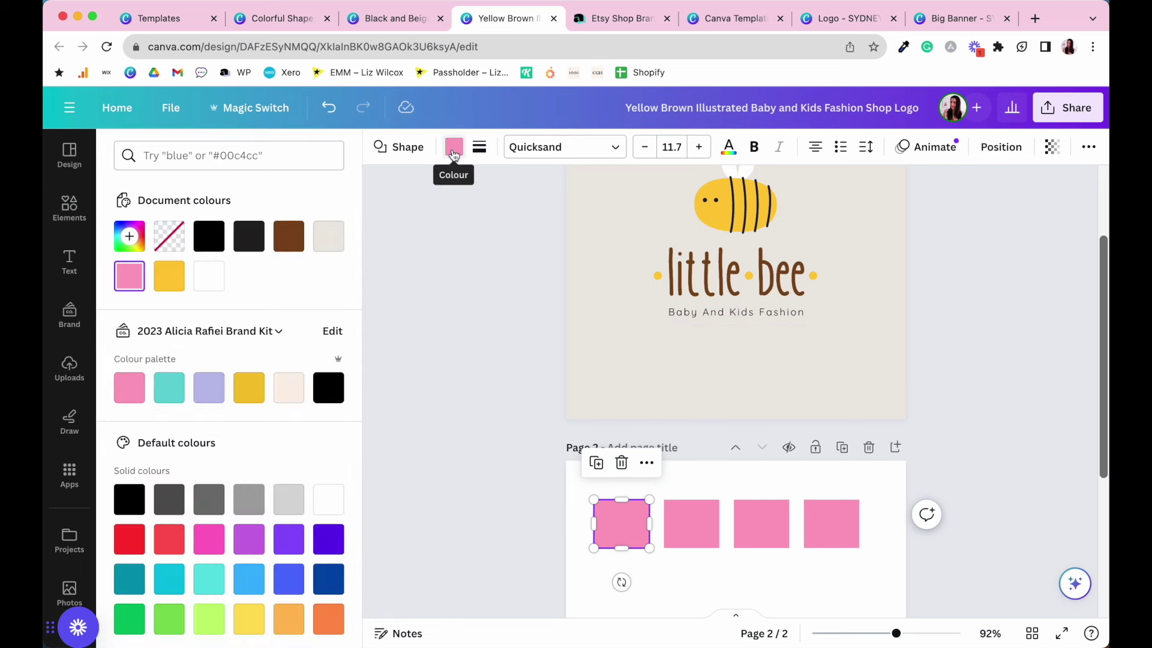
scroll(226, 470, down, 1)
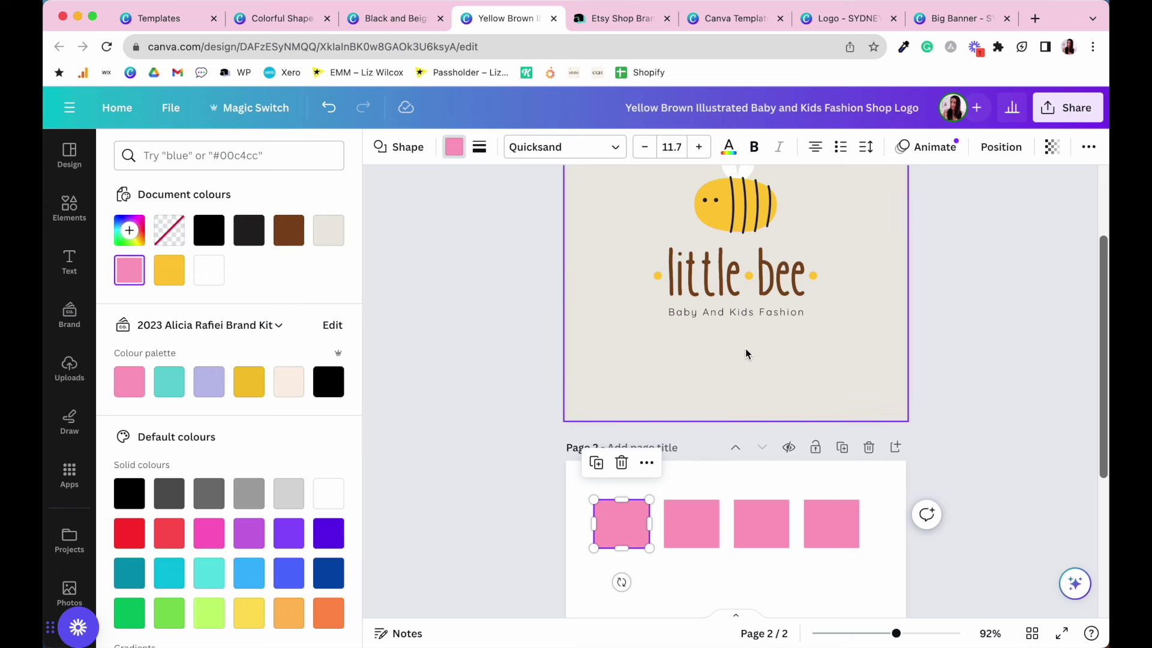
click(170, 270)
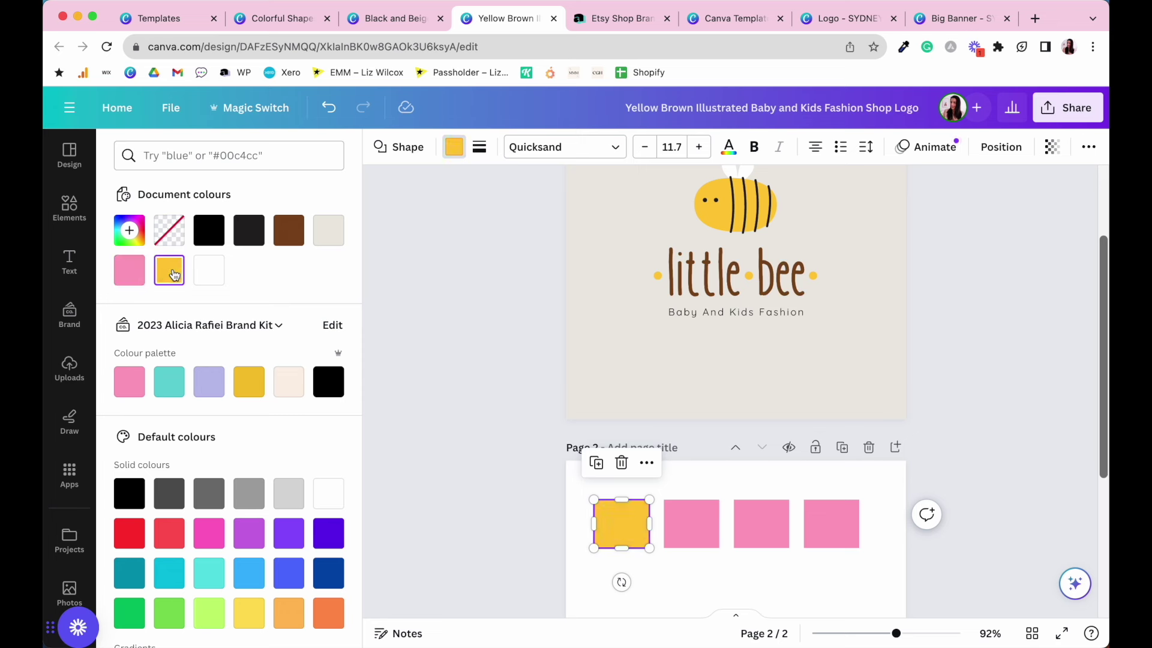
click(691, 524)
click(289, 231)
Recolour the third square with the logo's beige background colour and the fourth with dark #231f20.
click(785, 523)
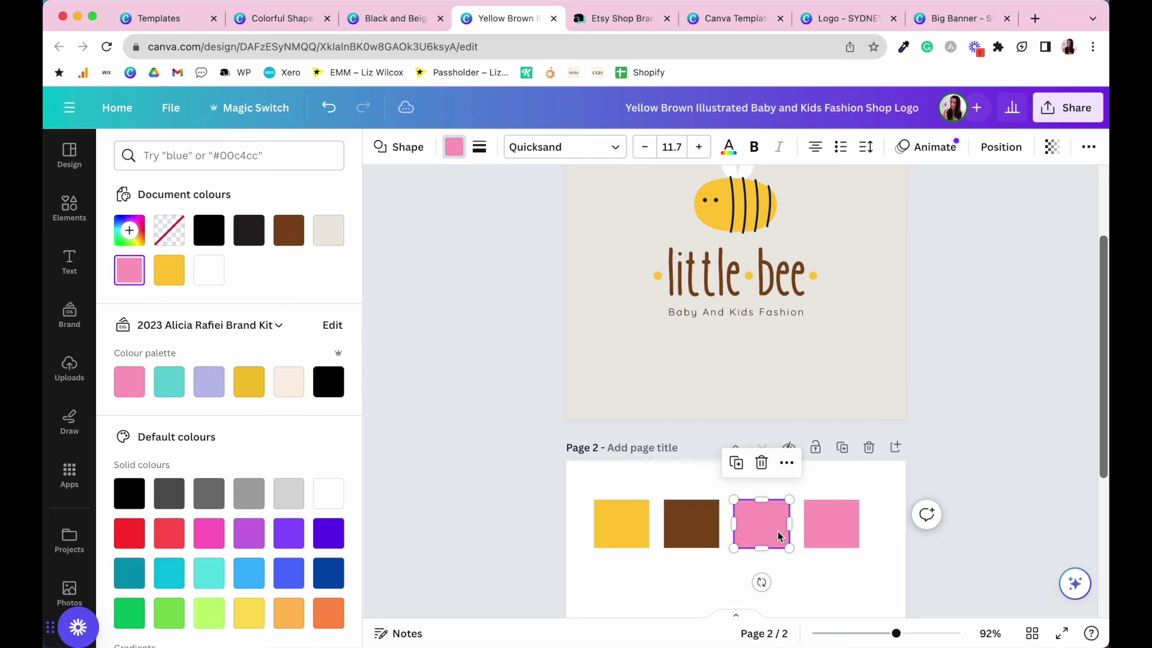
click(329, 231)
click(857, 545)
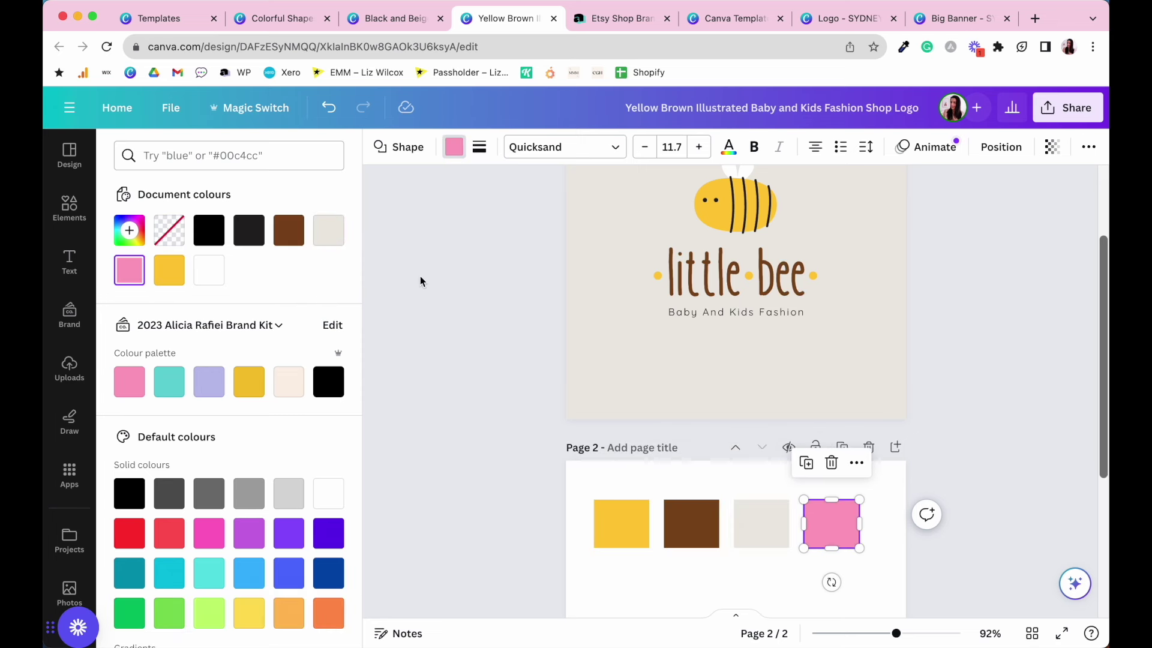
click(249, 233)
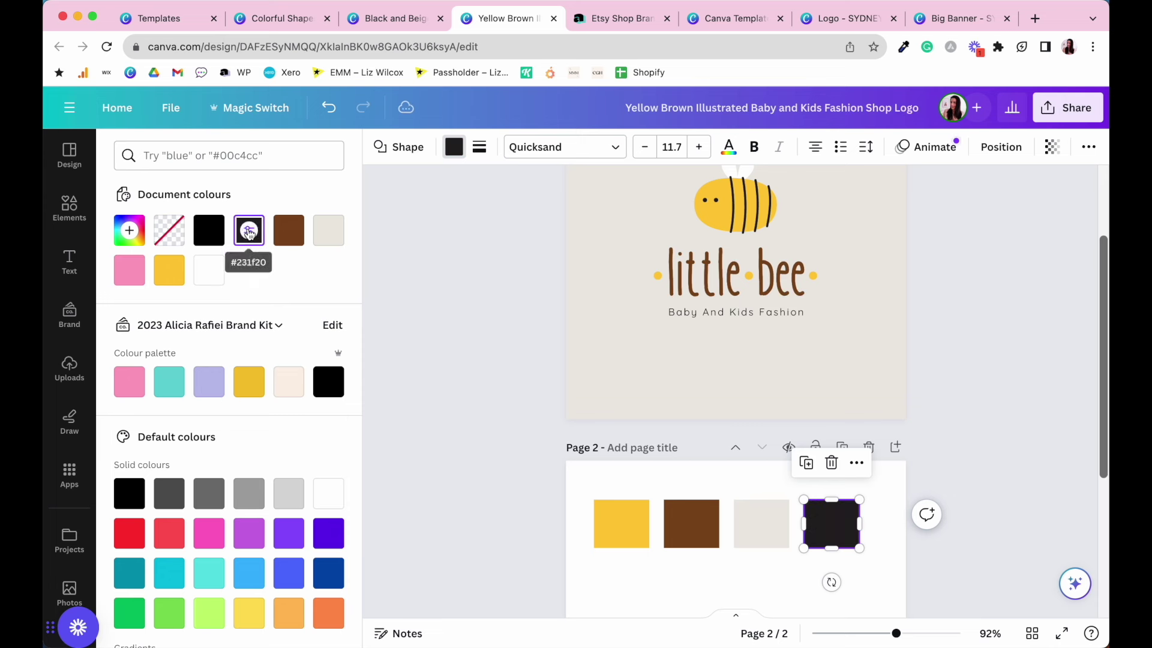
click(755, 593)
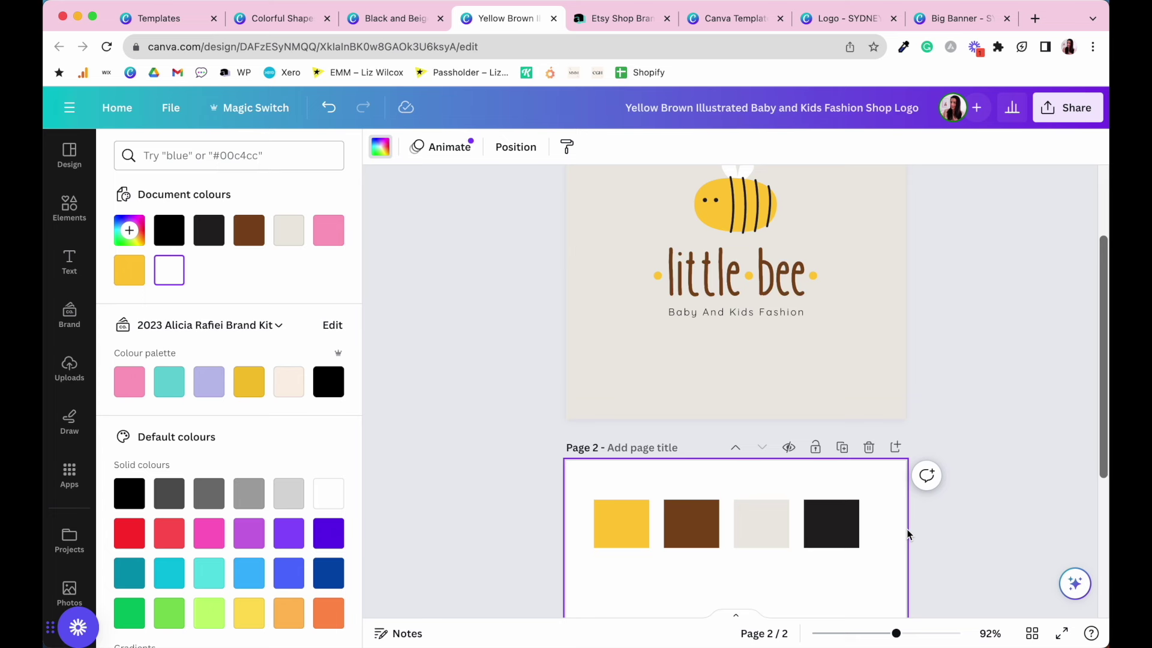
Copy the four palette squares onto a new second page of the Brand Board - Sydney design and enlarge them to span the page width.
drag(891, 580, 605, 528)
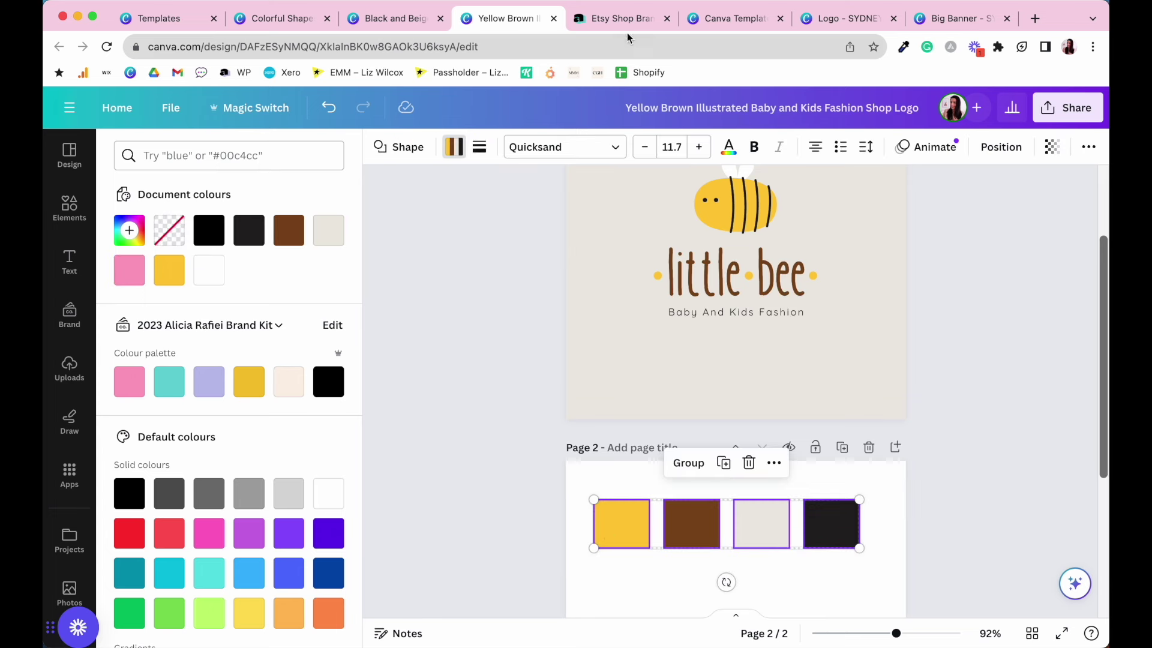
click(743, 20)
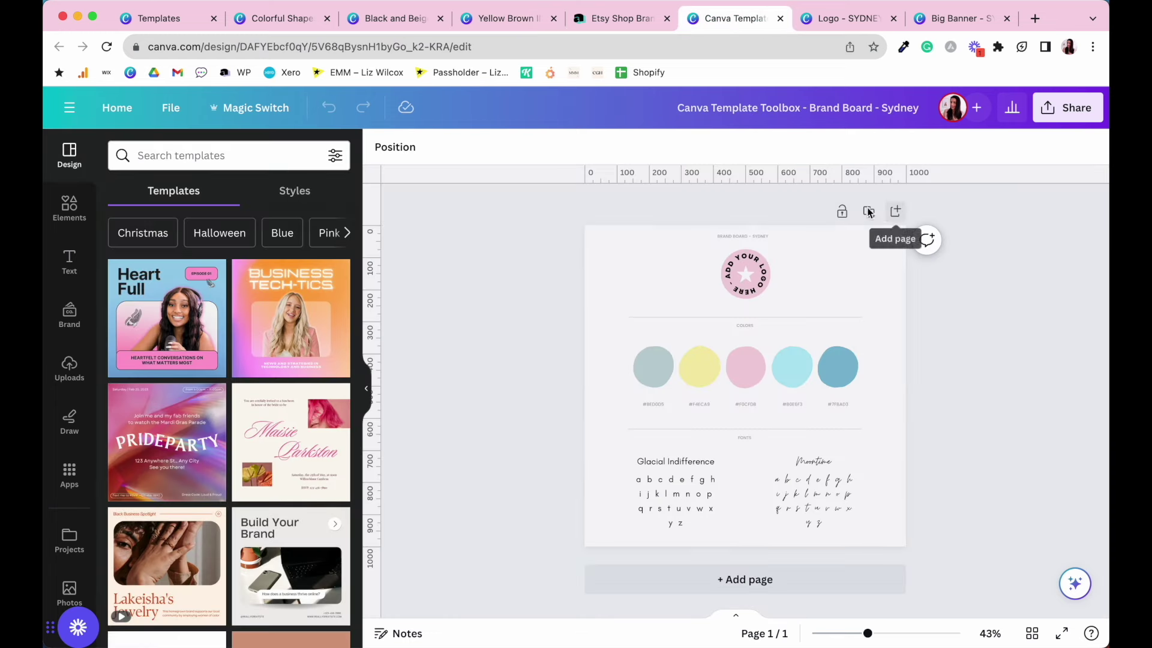
click(838, 283)
click(738, 591)
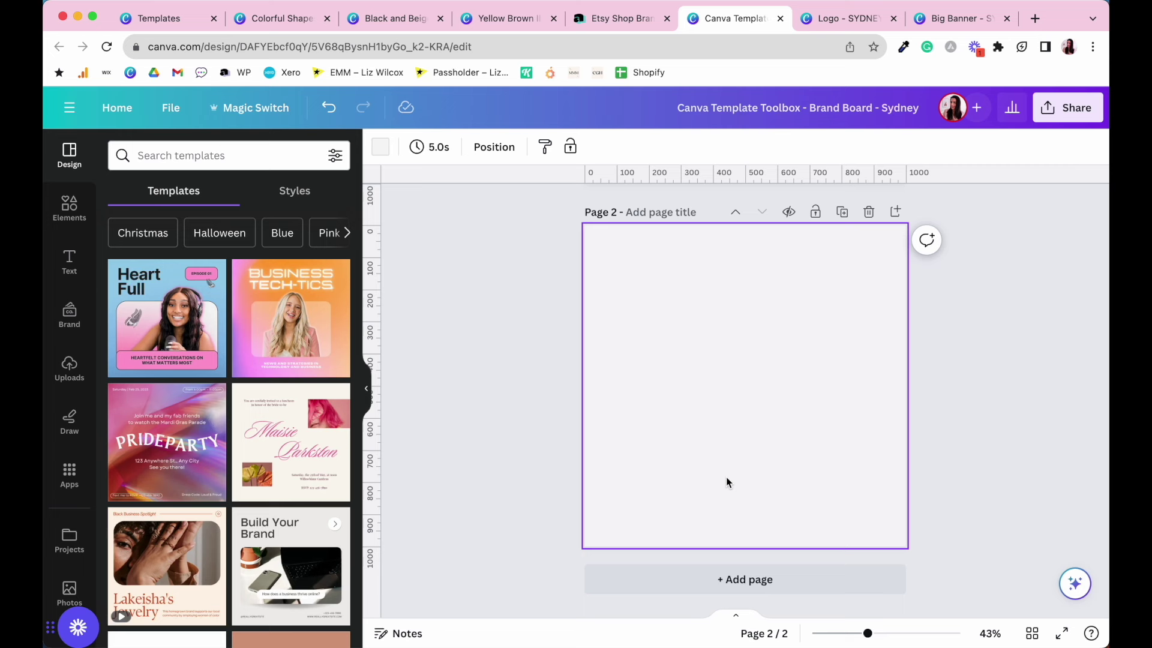
key(super+v)
click(730, 364)
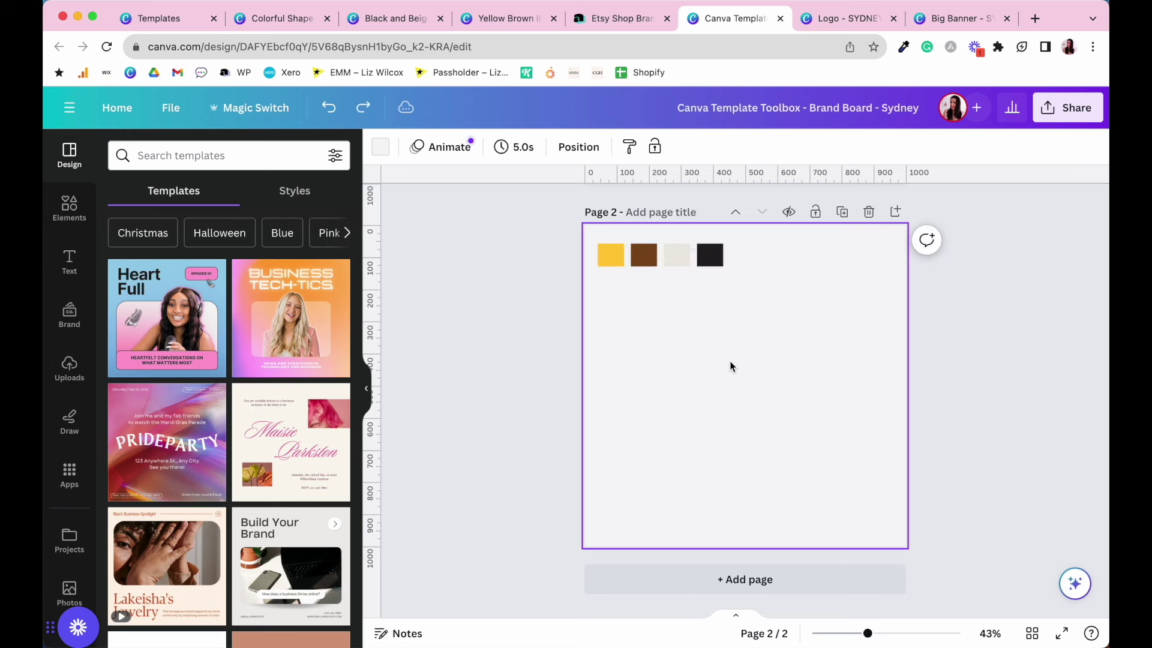
drag(780, 309, 577, 241)
drag(724, 266, 876, 342)
click(828, 346)
Delete the fifth, darker blue colour circle with its hex label from the brand board and centre the remaining four circles and labels.
scroll(830, 349, up, 5)
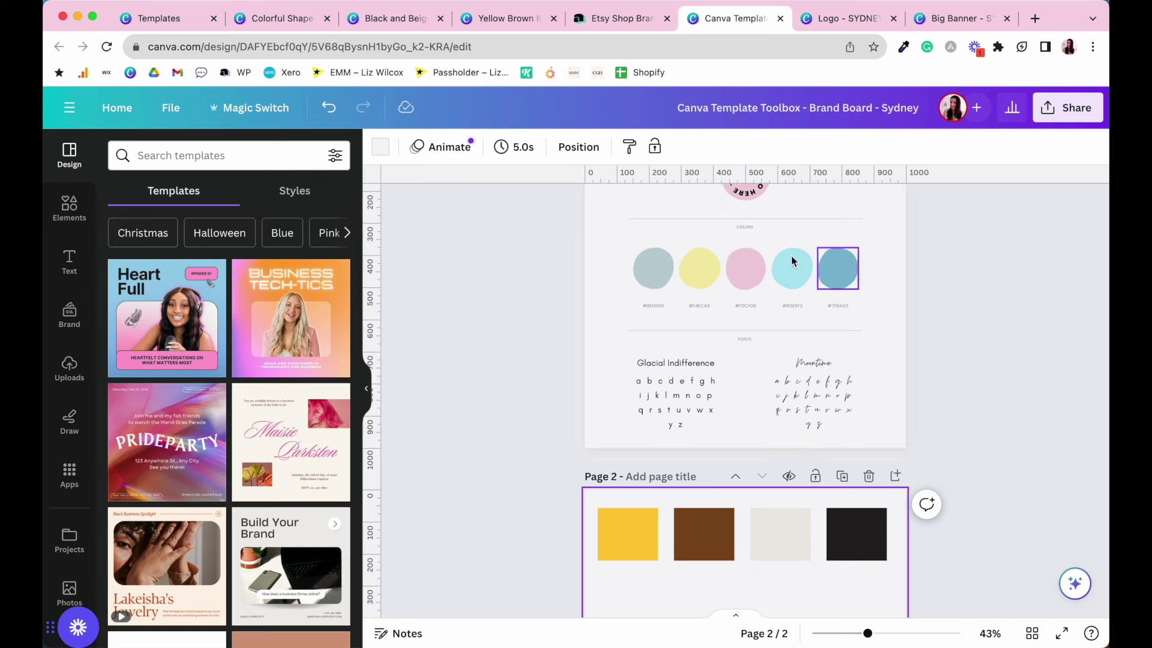
drag(938, 325, 833, 256)
key(Delete)
drag(878, 314, 675, 268)
click(947, 282)
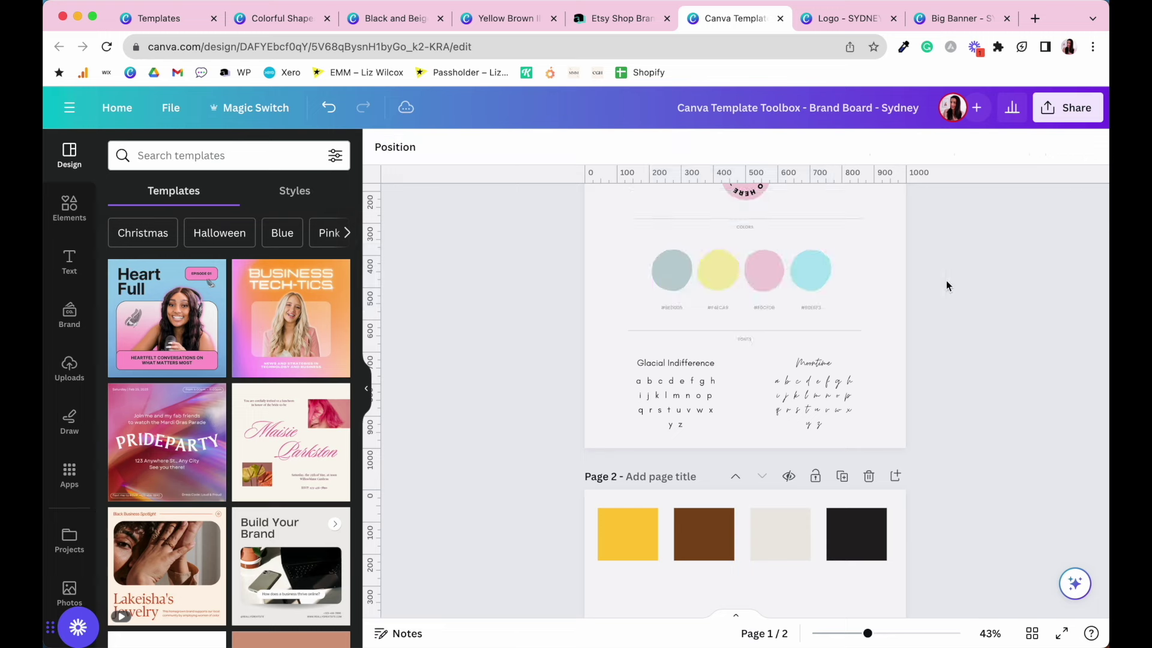
Recolour the brand board's first circle with the palette yellow and its second circle with the brown.
click(677, 270)
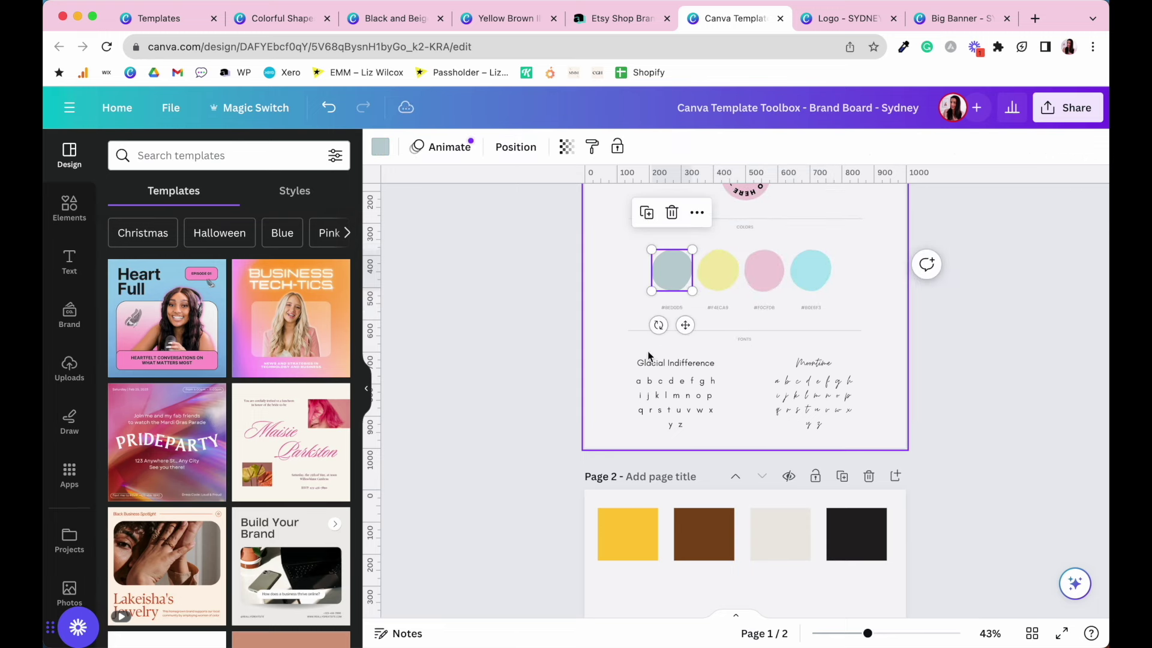
click(382, 151)
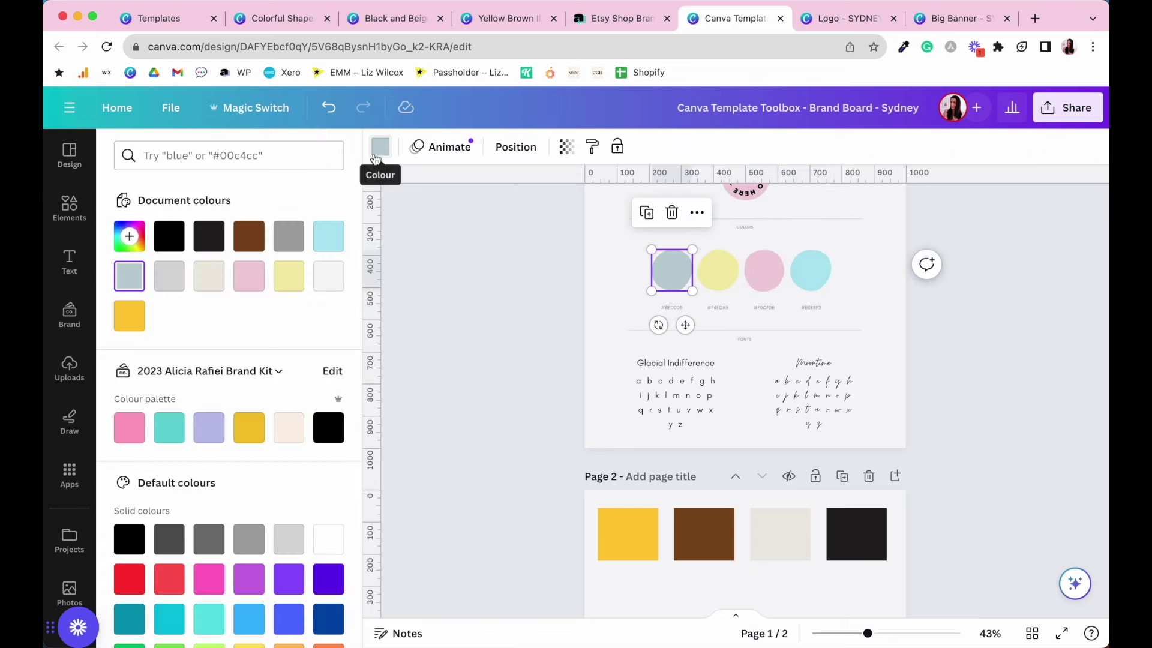
click(723, 275)
click(249, 236)
Recolour the brand board's third circle with the palette beige and its fourth circle with dark #231f20.
click(744, 267)
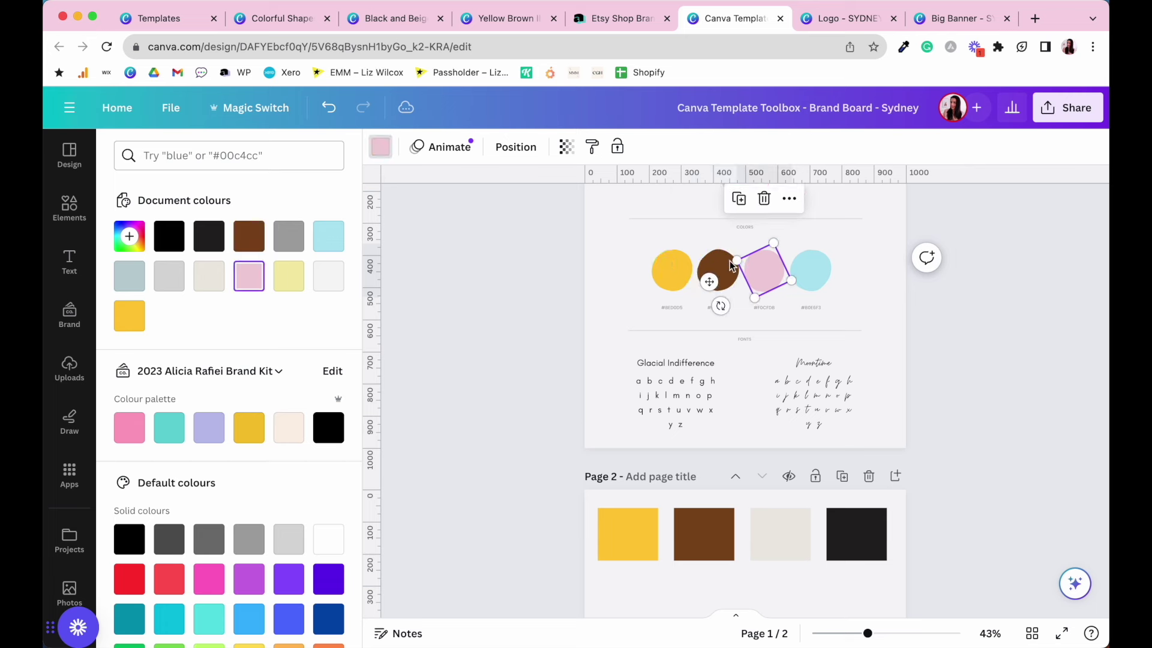
click(215, 274)
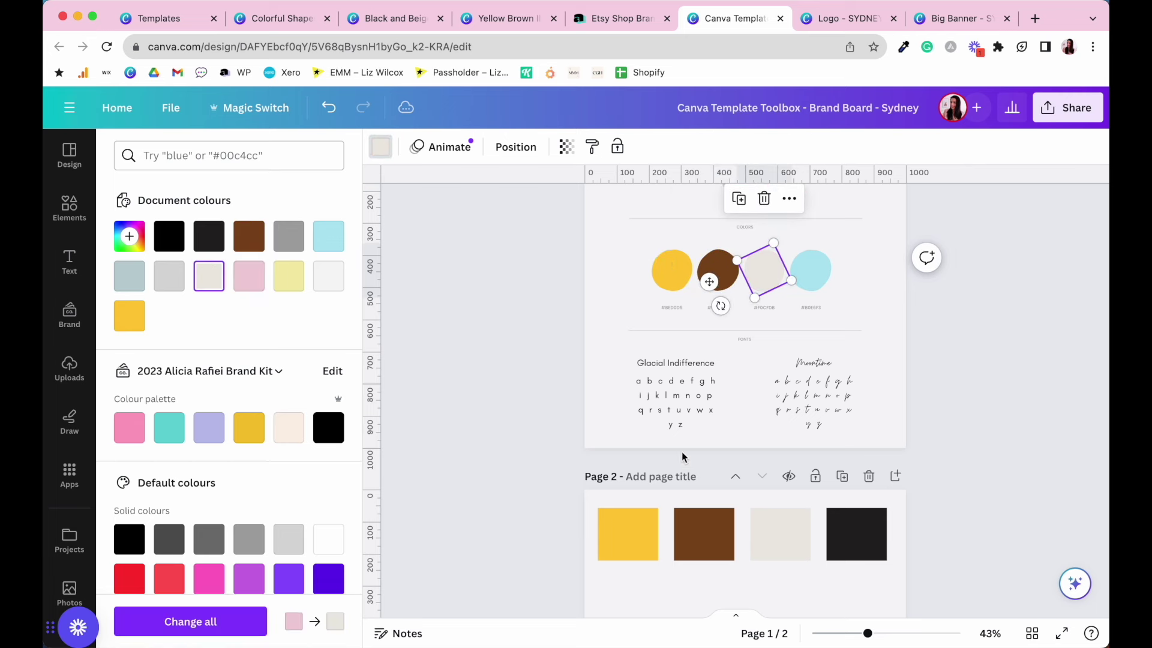
mouse_move(770, 534)
mouse_down()
mouse_move(787, 296)
mouse_move(786, 618)
mouse_move(772, 532)
mouse_up()
click(1016, 348)
click(810, 270)
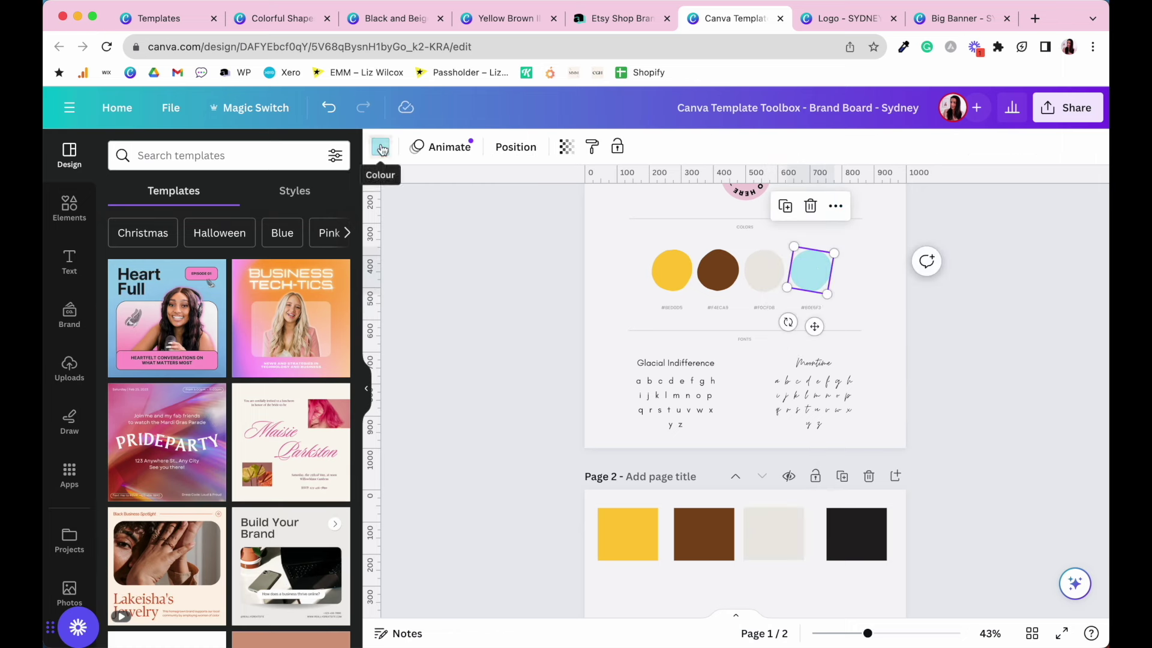
click(380, 147)
click(204, 236)
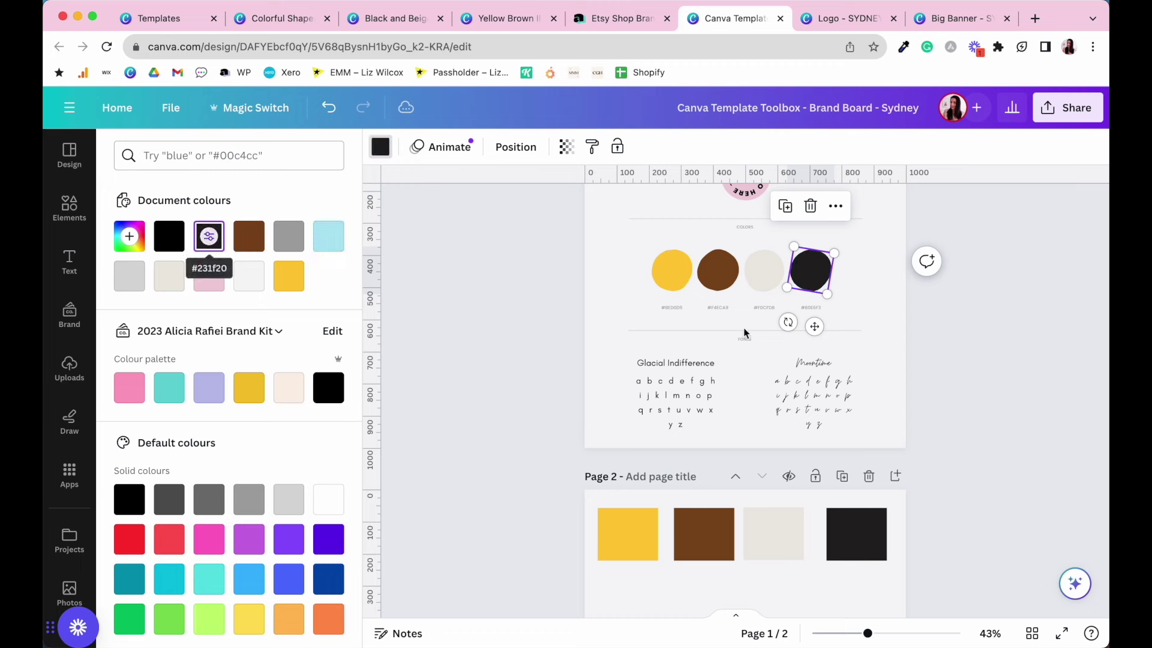
key(Escape)
click(977, 391)
Copy the hex code of the yellow circle from its colour settings.
scroll(744, 240, up, 5)
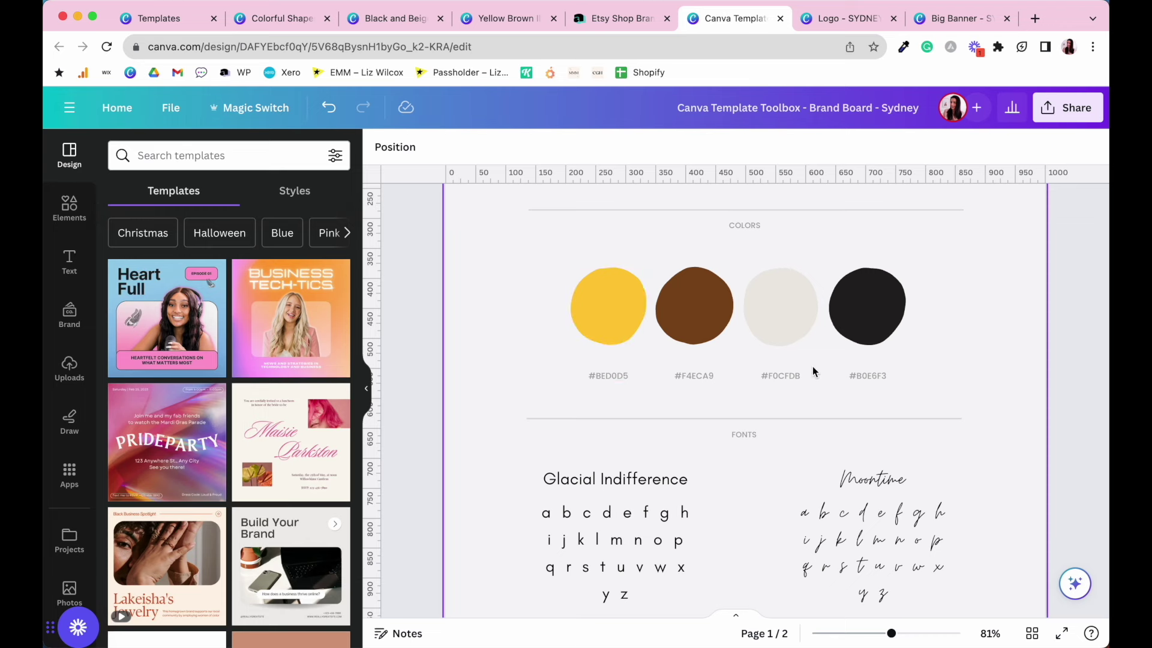
click(607, 301)
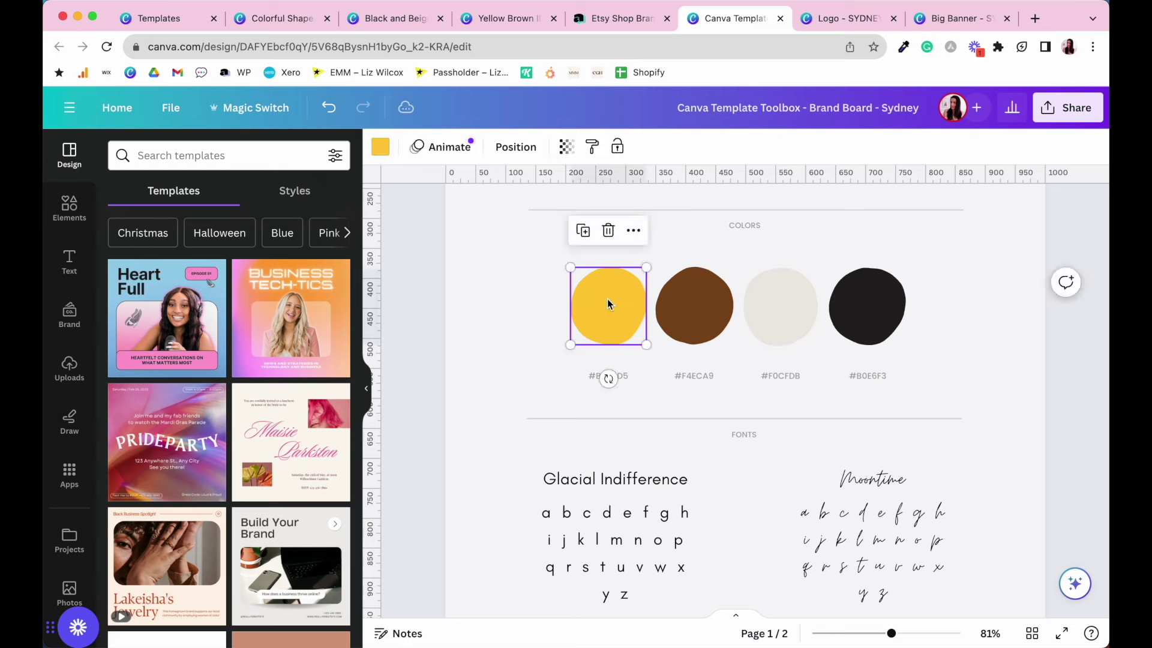
click(379, 147)
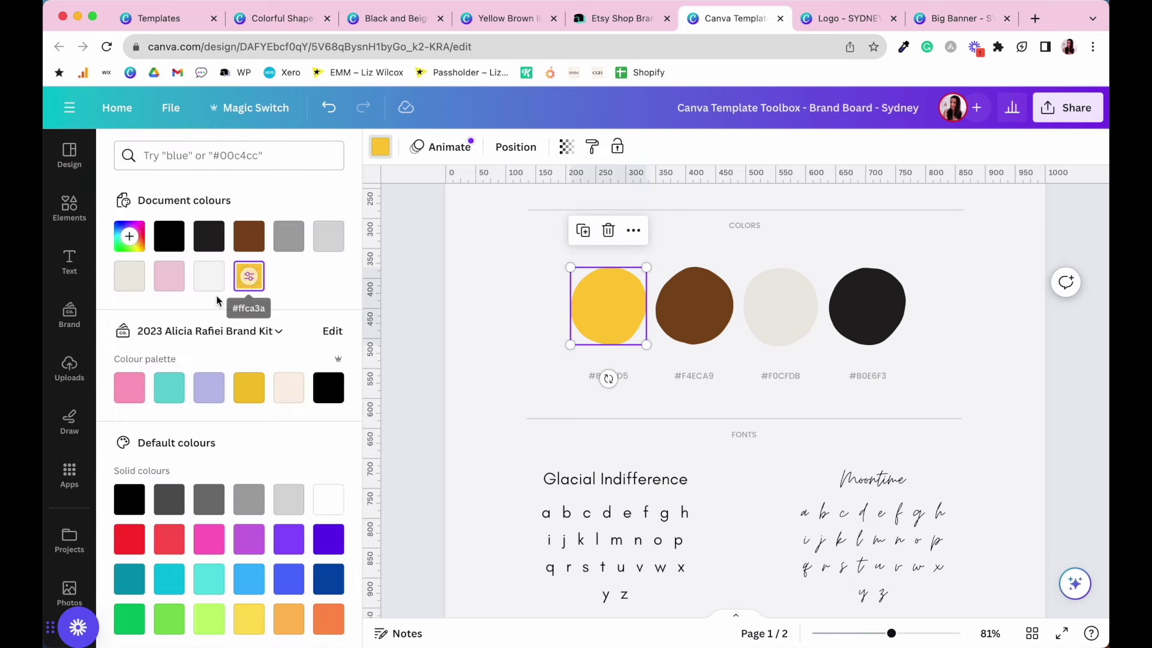
click(250, 277)
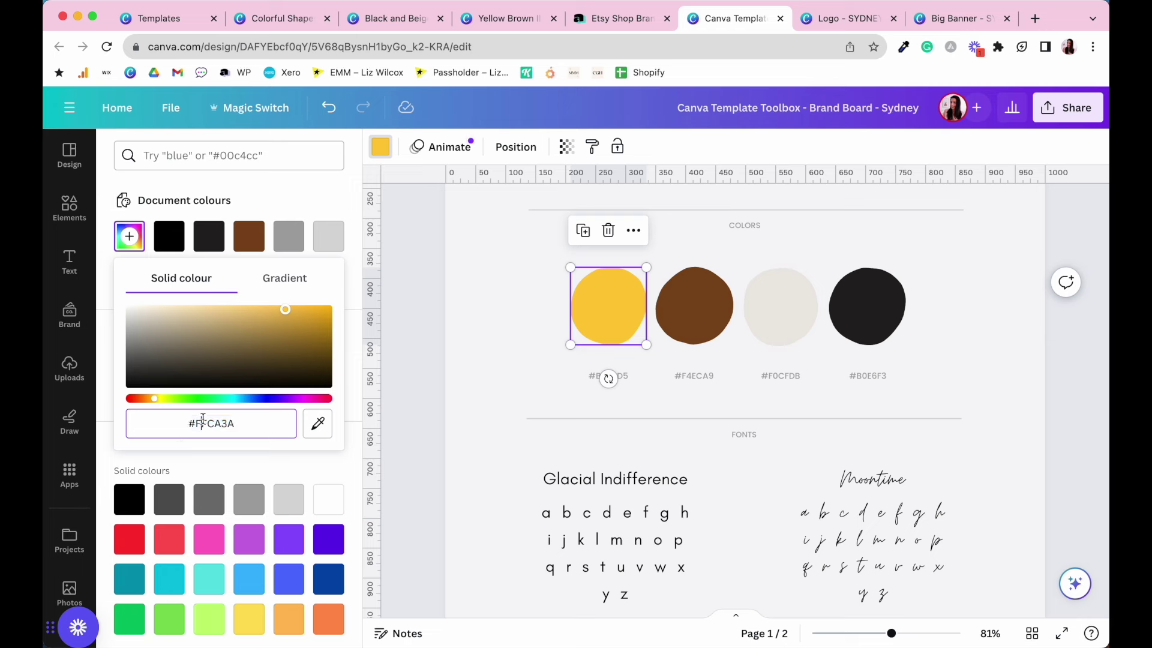
drag(259, 428, 185, 428)
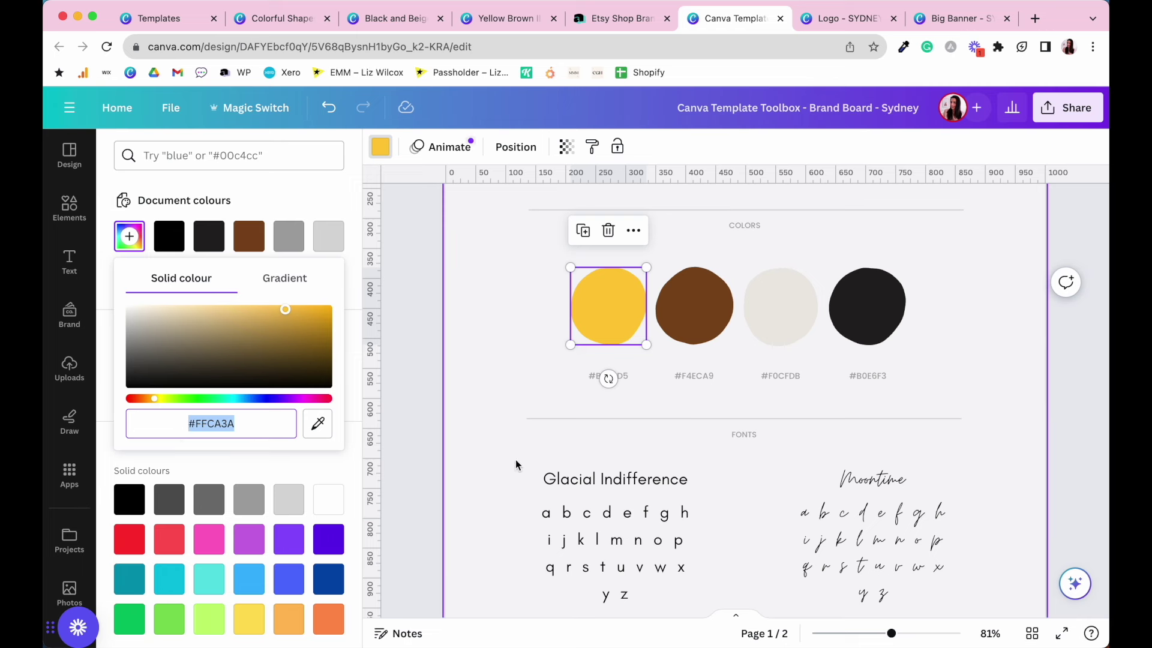
Replace the hex label beneath the yellow circle with #FFCA3A.
click(600, 380)
click(612, 377)
click(618, 377)
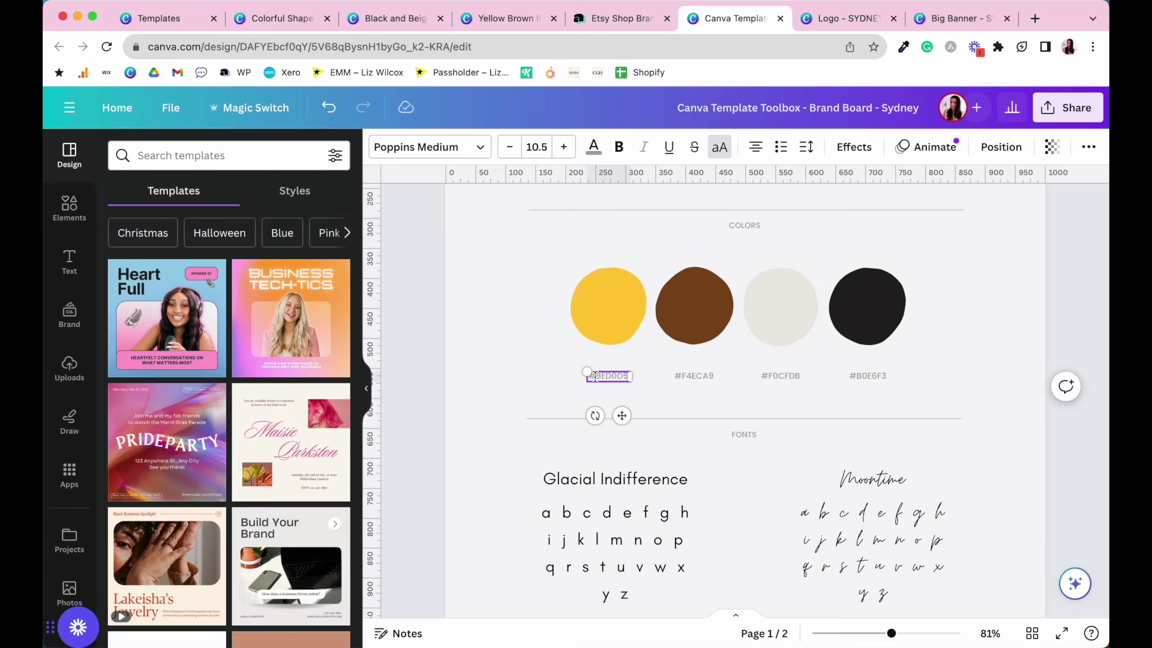
key(BackSpace)
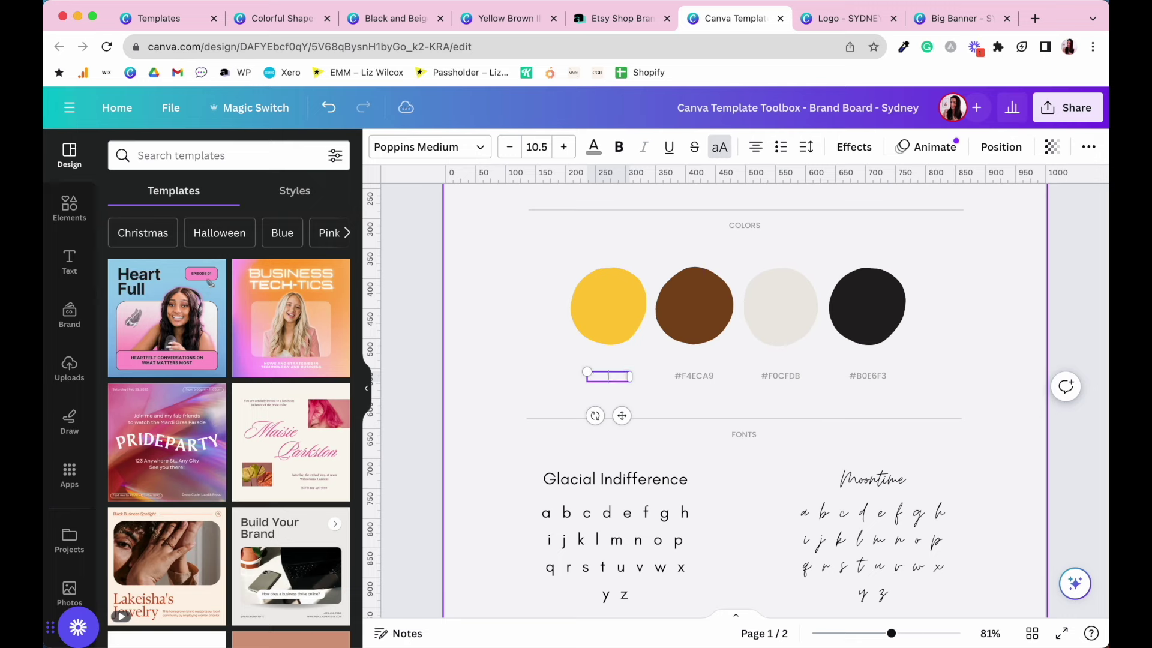
click(607, 349)
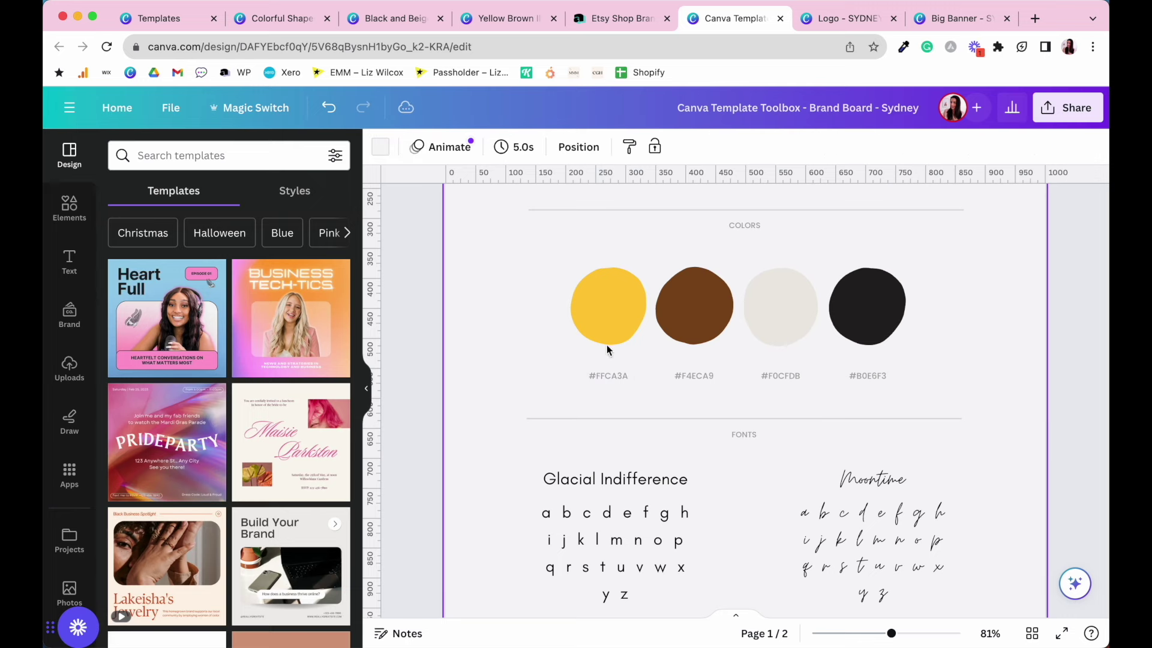
Delete the four palette squares from page 2 of the brand board.
scroll(922, 404, down, 5)
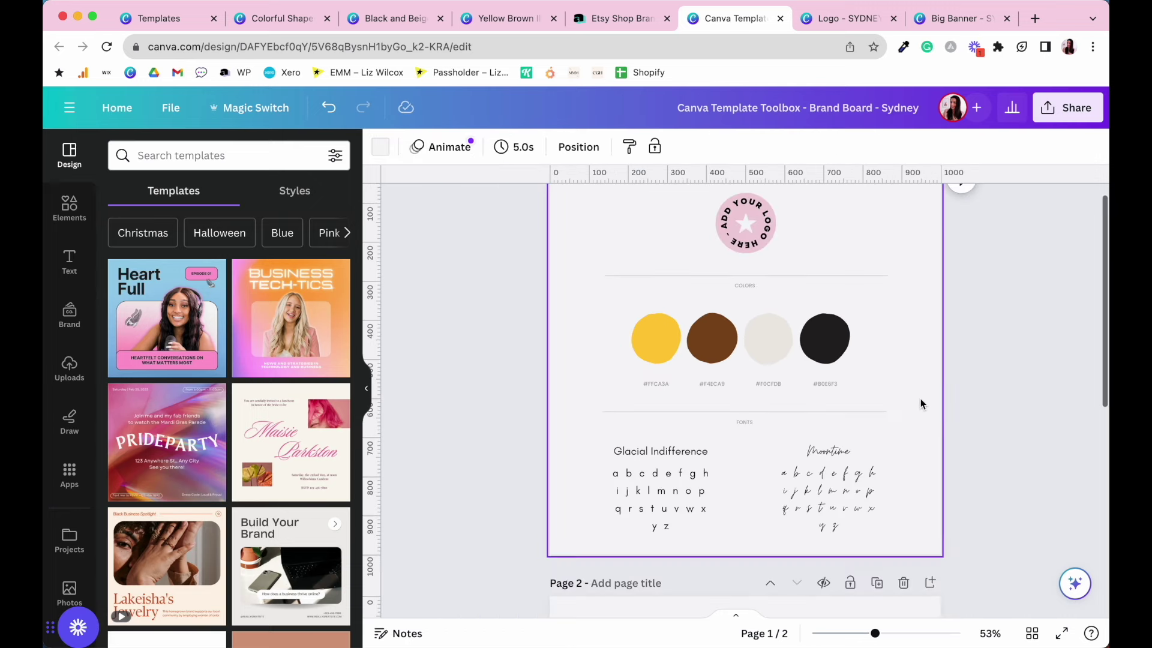
scroll(922, 404, down, 1)
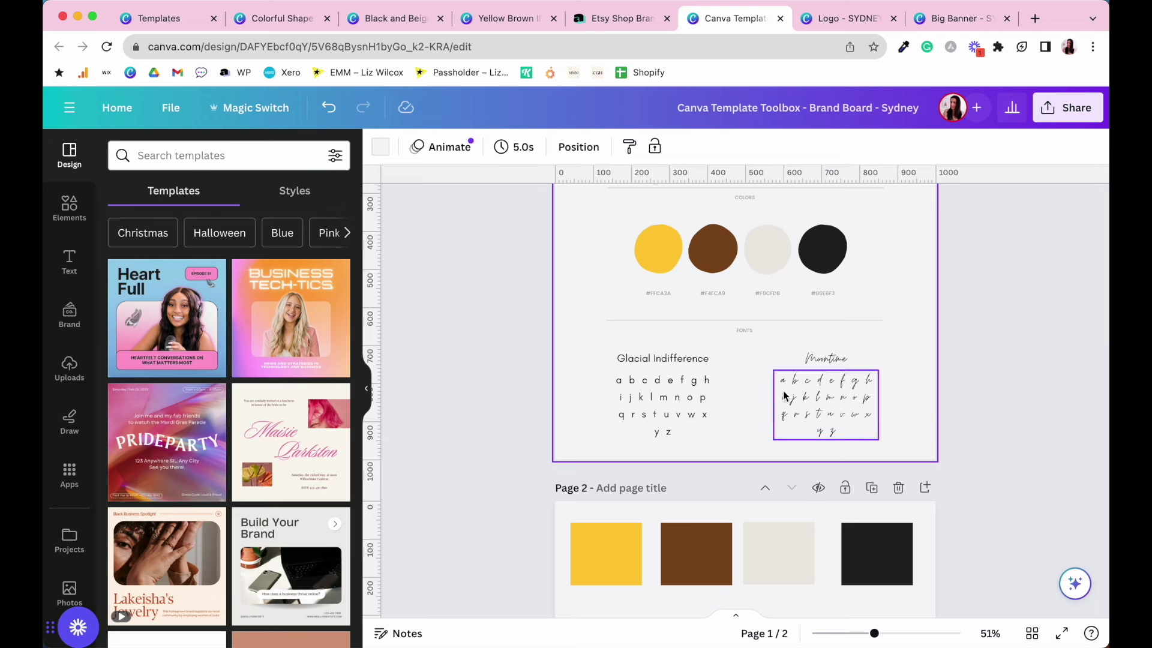
scroll(930, 510, down, 2)
drag(939, 572, 488, 474)
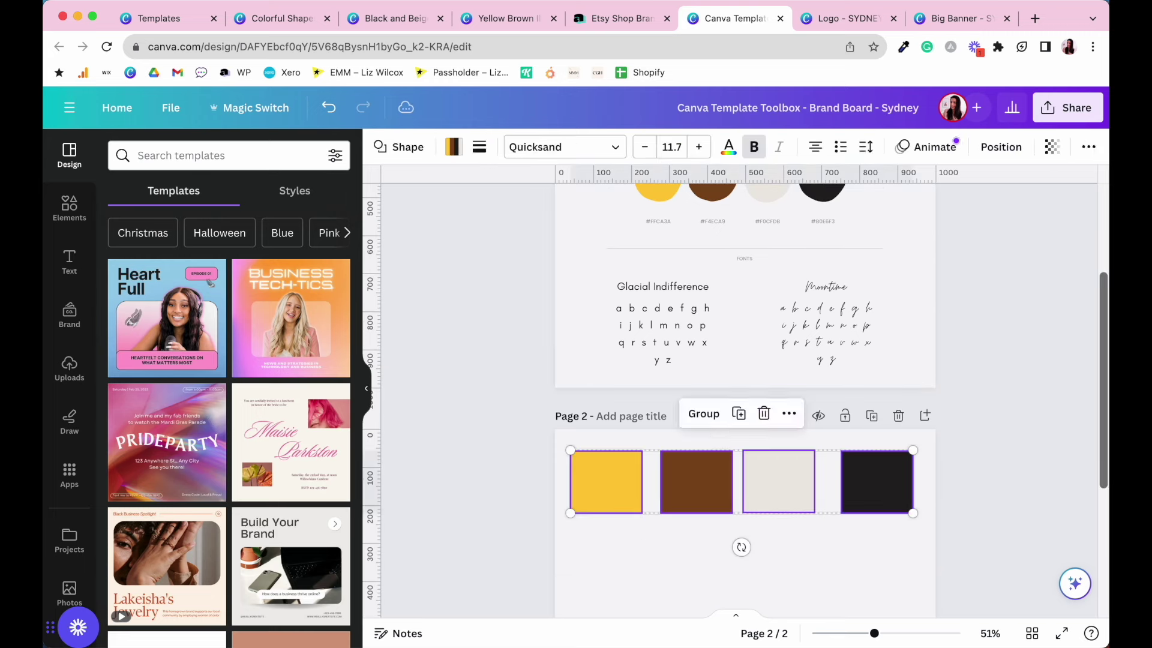
key(Delete)
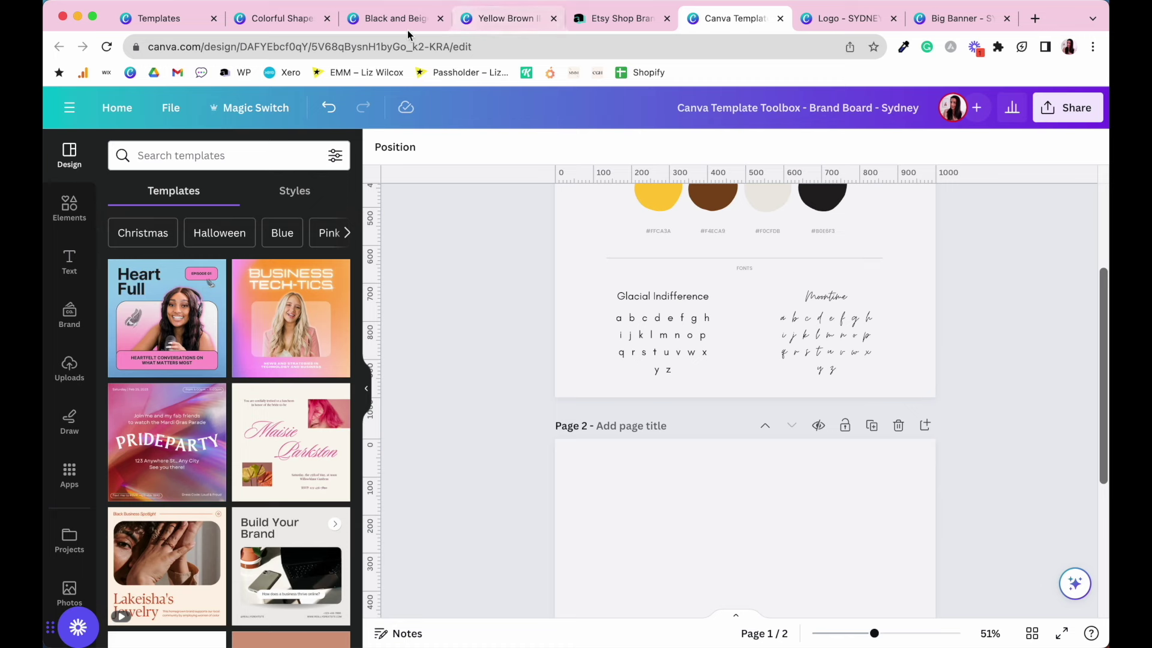
Copy the bear, title and tagline of the annie & oliver logo onto page 2 of the brand board.
click(514, 23)
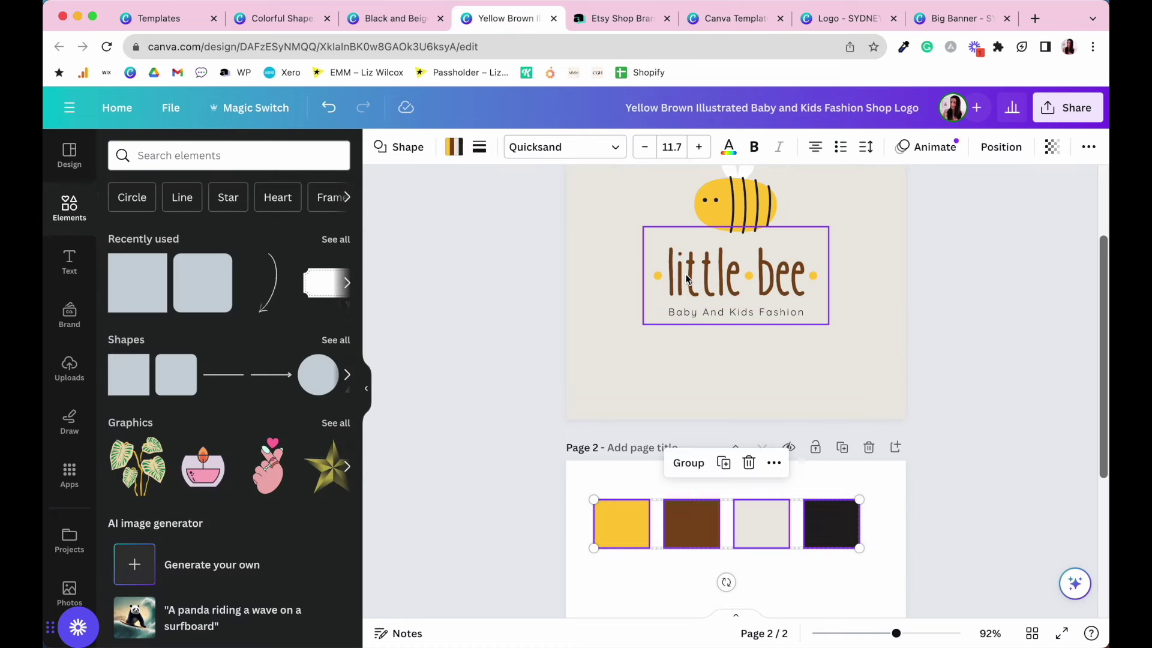
click(387, 22)
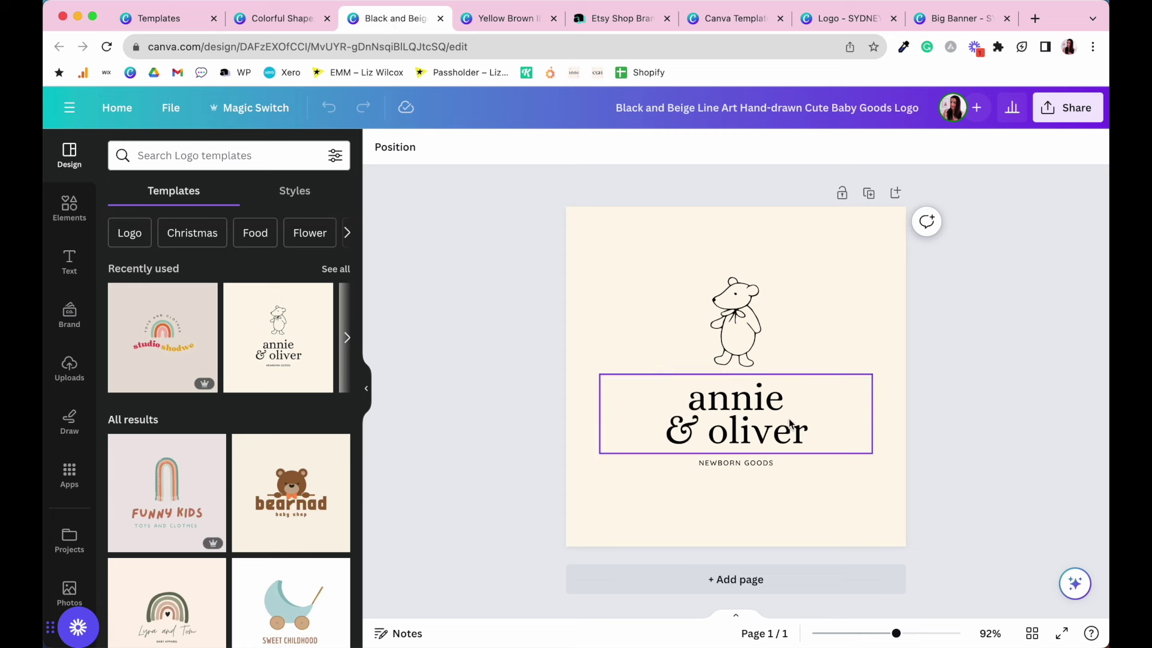
click(749, 414)
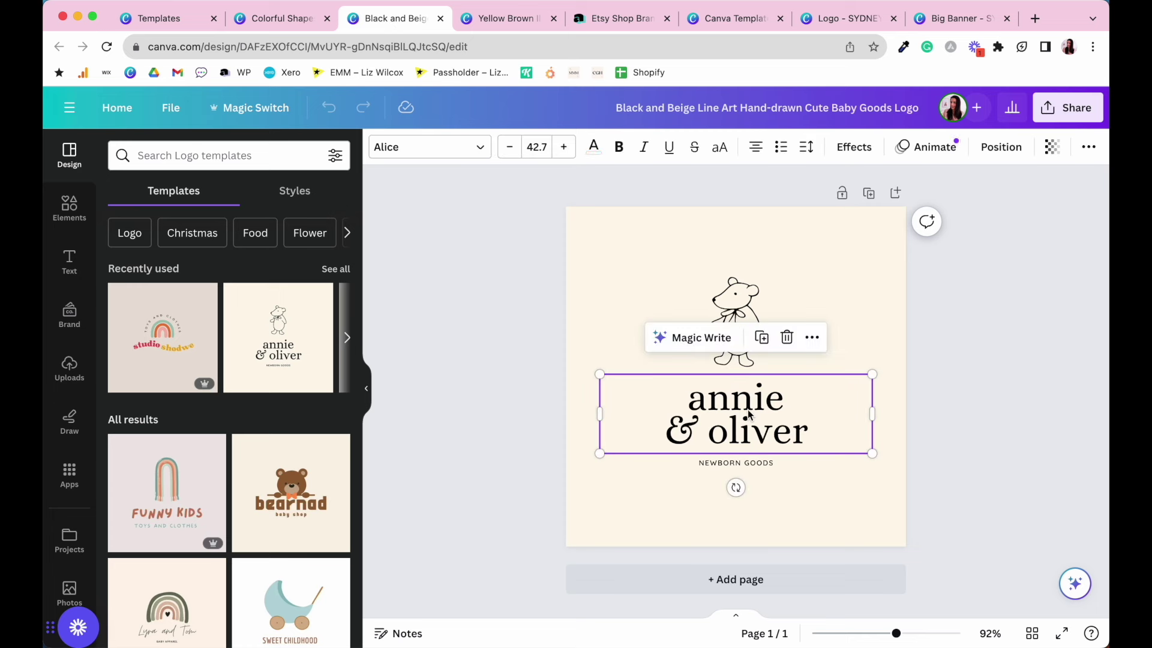
click(442, 394)
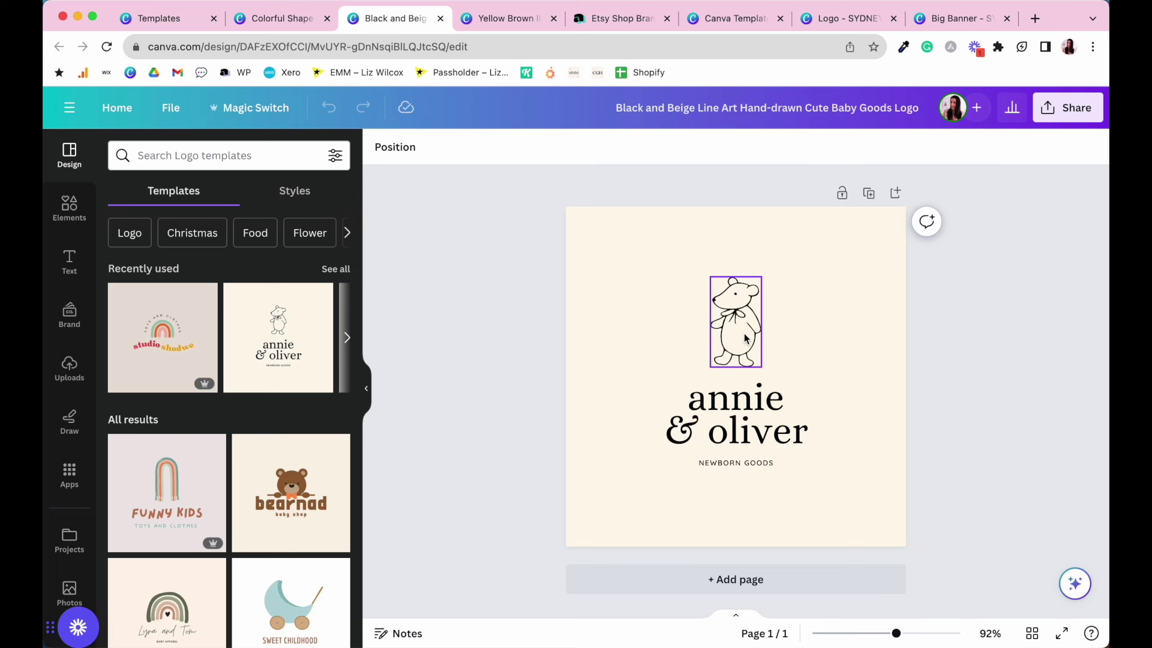
drag(816, 485, 720, 339)
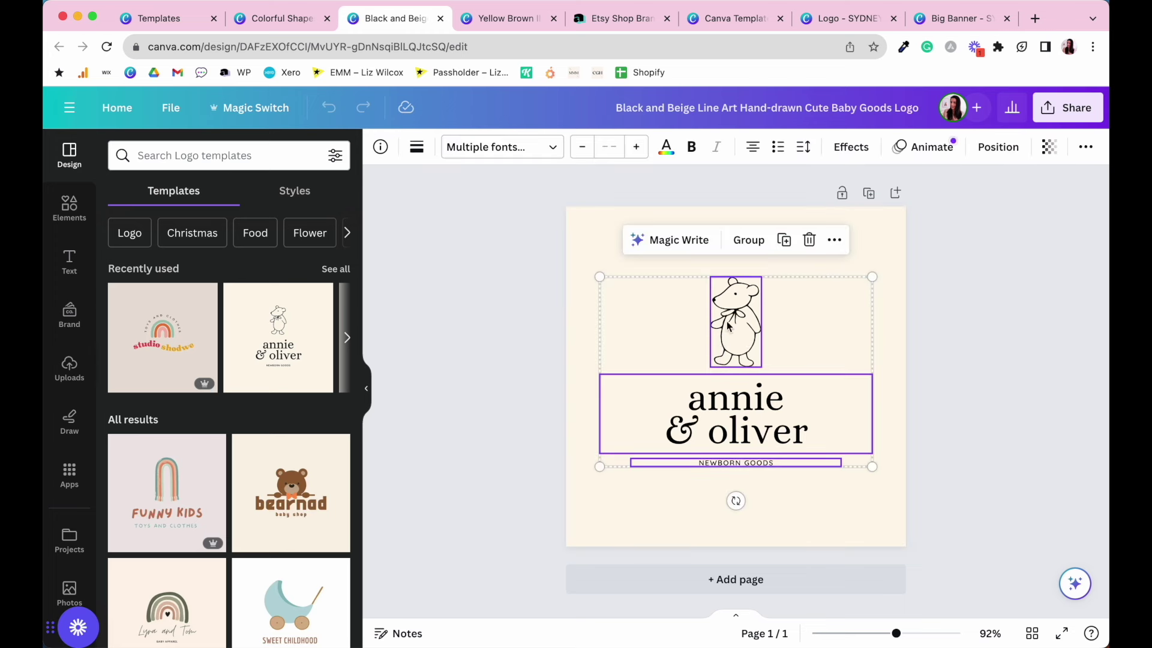
click(744, 20)
scroll(757, 384, down, 5)
key(ctrl+v)
click(827, 351)
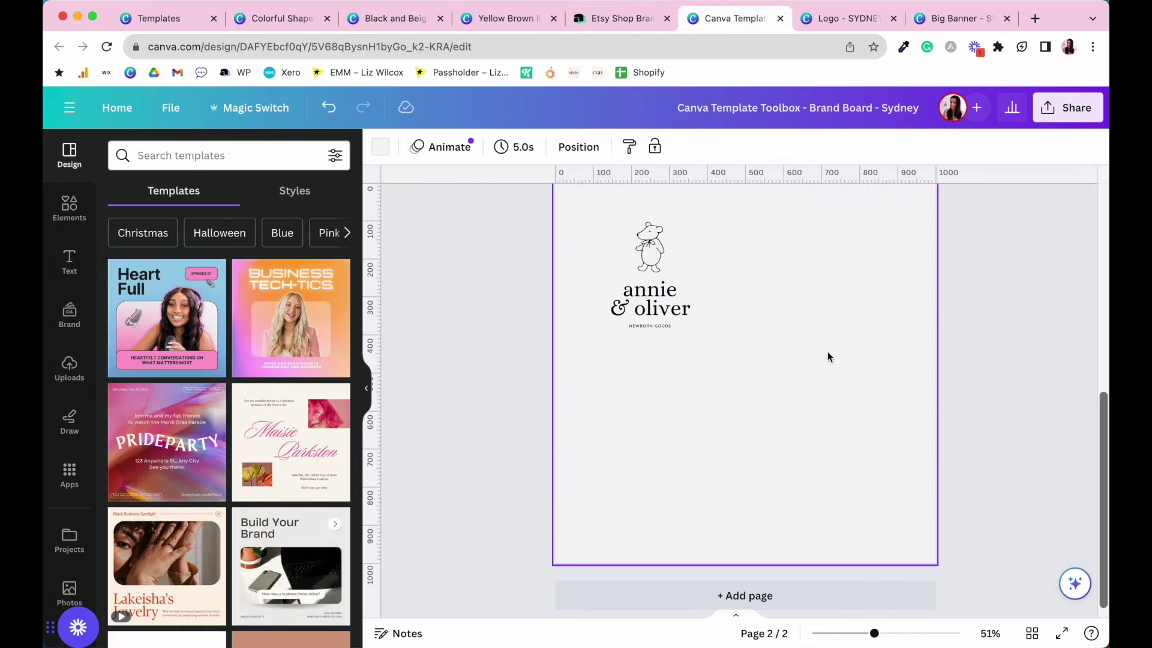
Enlarge the pasted logo on page 2 and reword its title as "little canvas cove" on two lines.
key(ctrl+a)
drag(728, 333, 905, 453)
click(780, 366)
double_click(833, 396)
text(little)
triple_click(836, 434)
text(canvas cove)
Replace the tagline beneath the page 2 title with "NURSERY ARTWORK".
click(780, 540)
triple_click(739, 481)
text(NURSERY ARTWORK)
Left-align the page 2 title and tagline and place the bear beside the word "little".
click(827, 514)
click(893, 450)
click(792, 501)
click(740, 420)
key(ctrl+shift+l)
click(747, 312)
click(672, 553)
click(690, 481)
key(ctrl+shift+l)
click(642, 557)
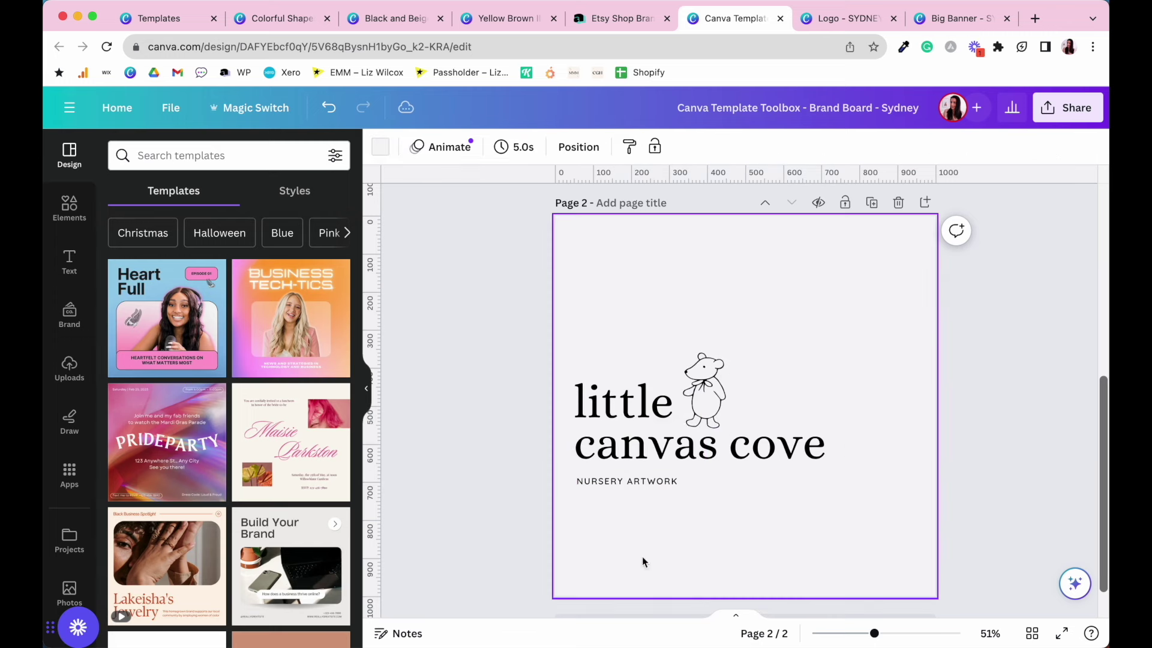
Examine the bear illustration's source details, licence and related options.
click(701, 390)
click(516, 147)
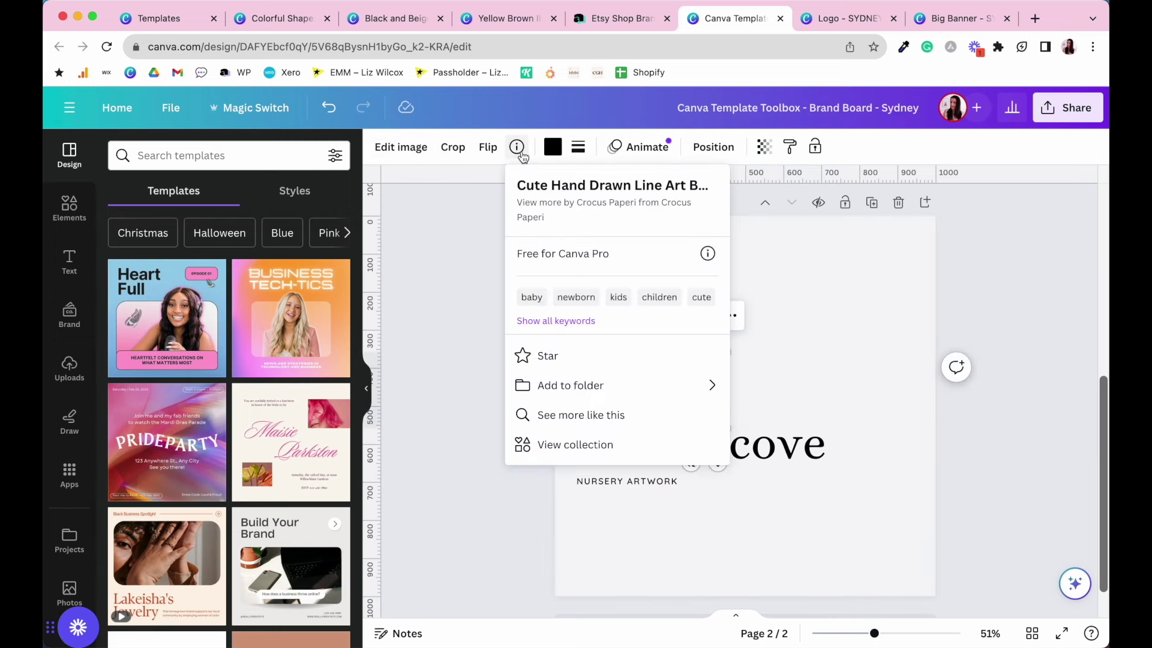
click(798, 295)
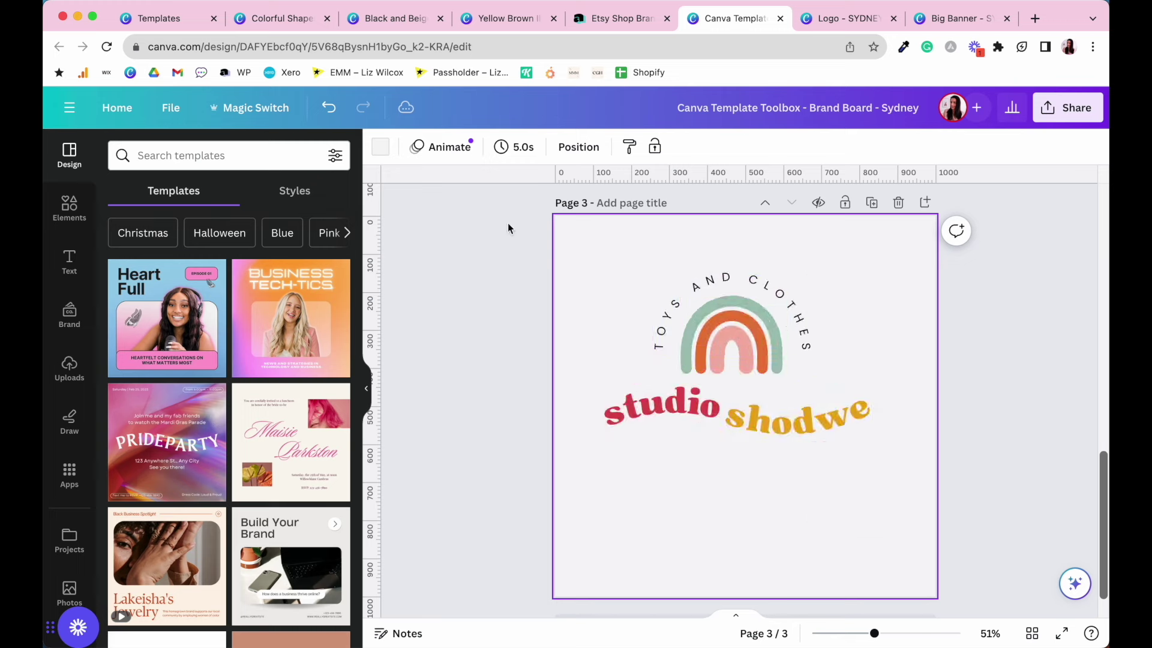
Reword the rainbow logo on page 3 with "NURSERY ARTWORK", "little" and "canvas", and position the words beneath the rainbow.
double_click(777, 314)
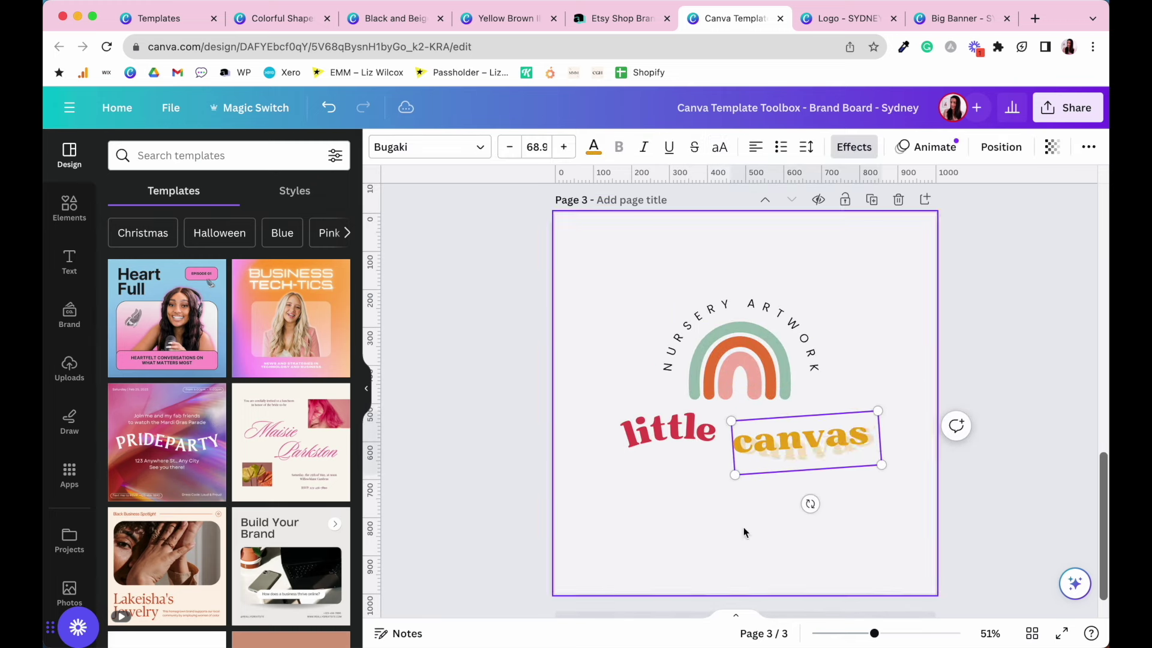
drag(793, 444, 803, 444)
click(784, 540)
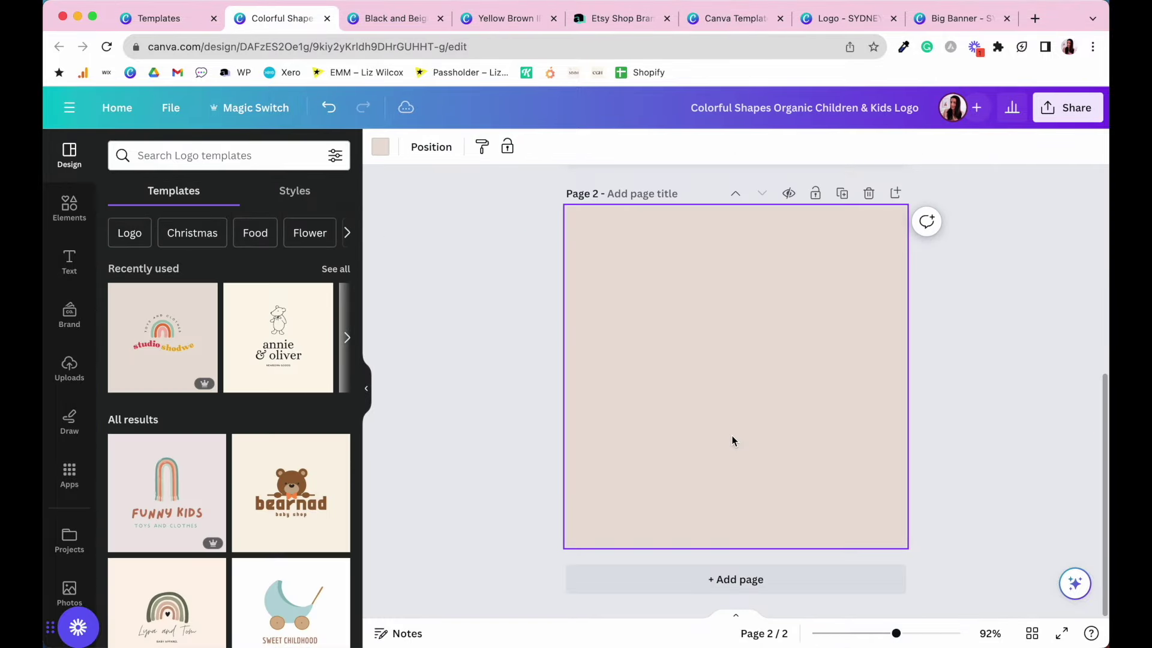
Paste the little bee wordmark onto page 4, reword it as "little canvas" and reposition its yellow dots around the words.
key(ctrl+v)
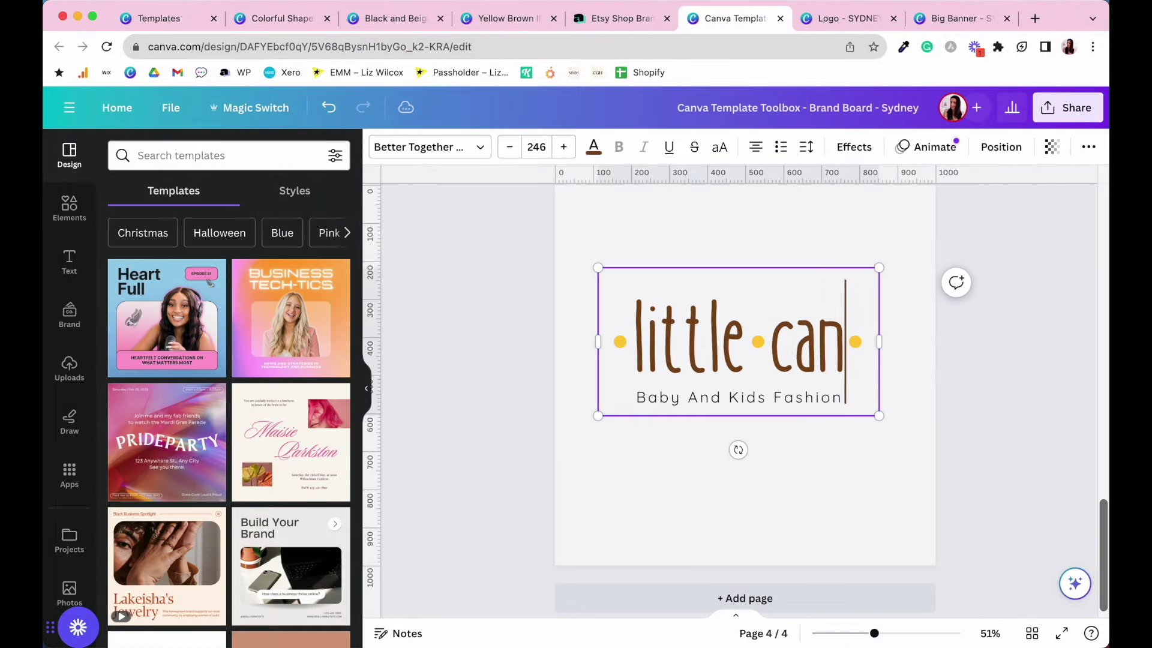
text(vas)
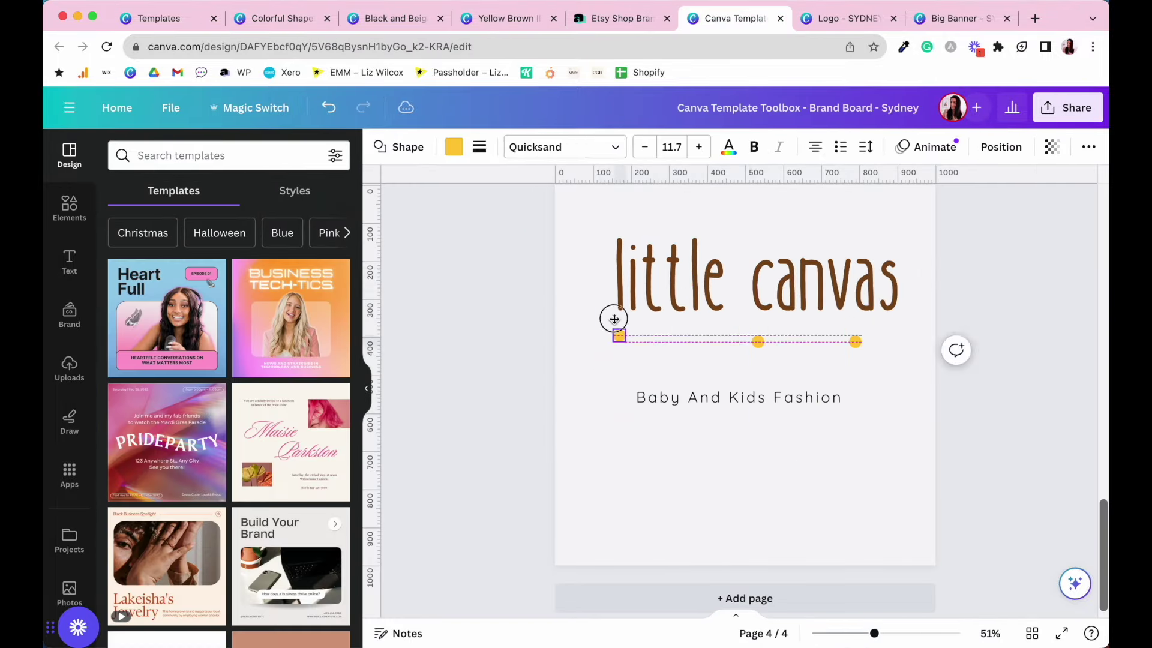
drag(613, 319, 738, 282)
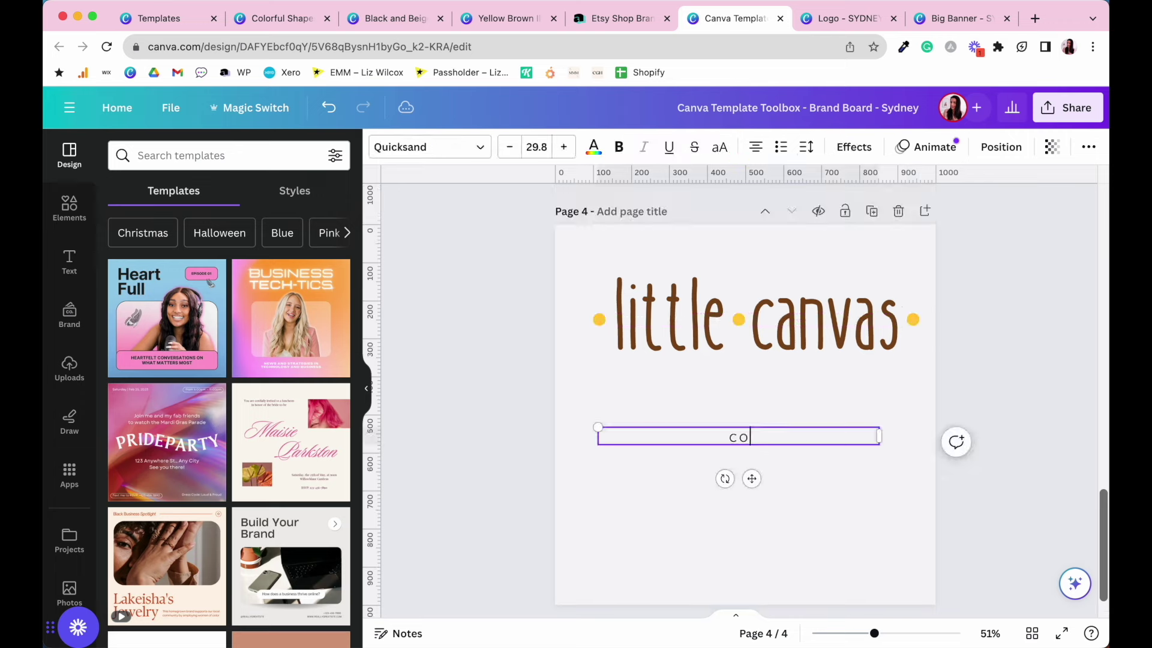
Replace the page 4 tagline with "COVE" and move it up close beneath the wordmark.
text(VE)
click(806, 470)
drag(788, 436, 789, 385)
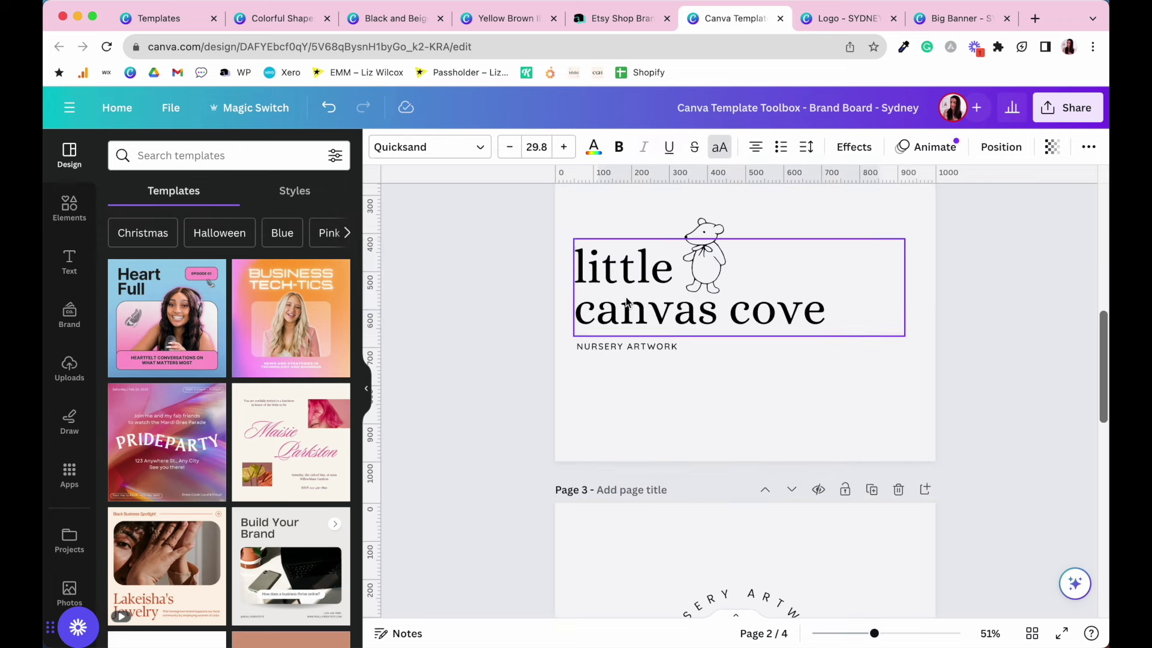
Enlarge the "NURSERY ARTWORK" tagline beneath the page 2 title.
click(801, 359)
click(609, 401)
click(709, 231)
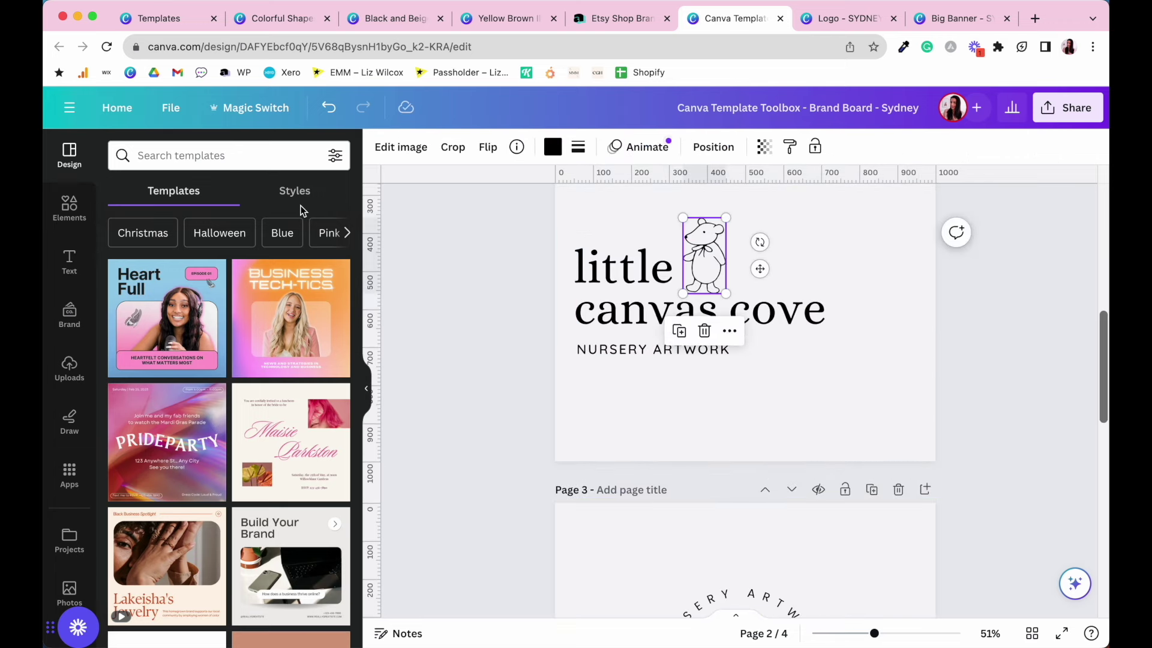
click(70, 207)
Scale and reposition the whole bear logo on page 2 so it spans the page between the side margins.
click(461, 355)
scroll(844, 275, up, 2)
key(super+z)
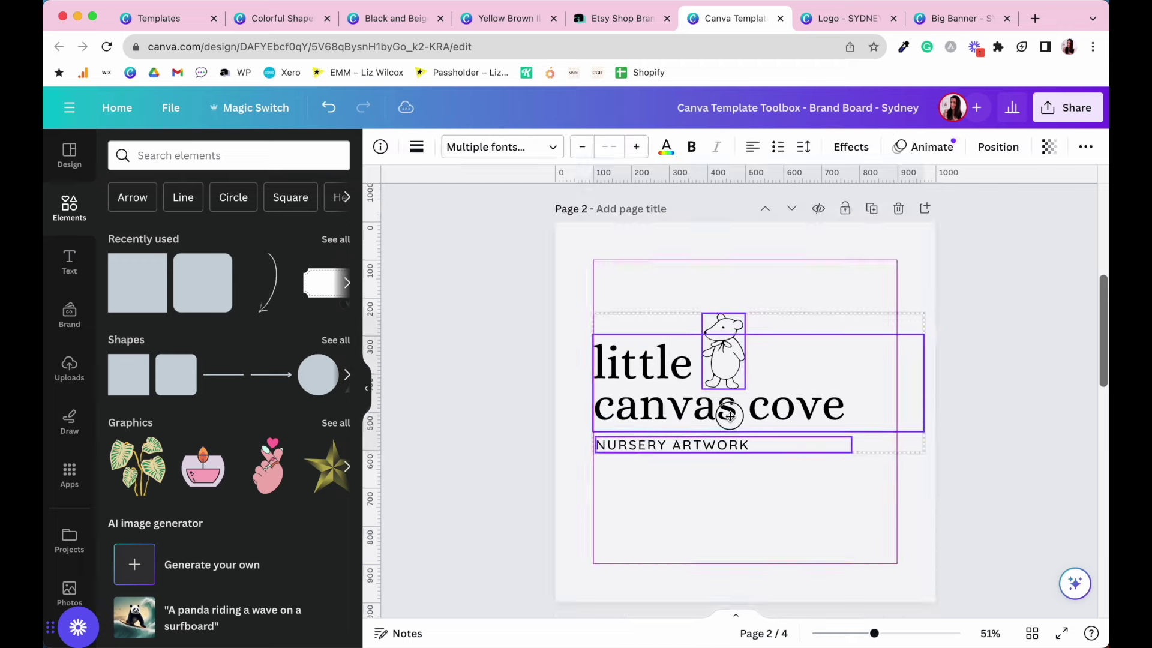
key(super+z)
key(super+z)
key(super+z)
key(super+z)
key(super+z)
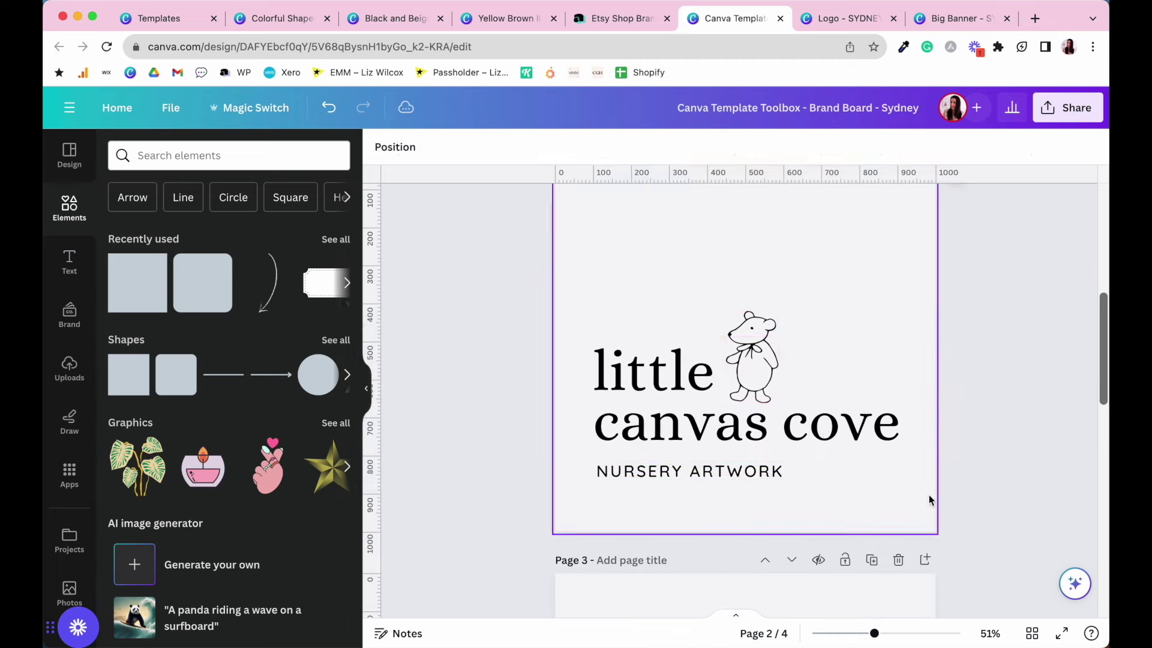
click(594, 149)
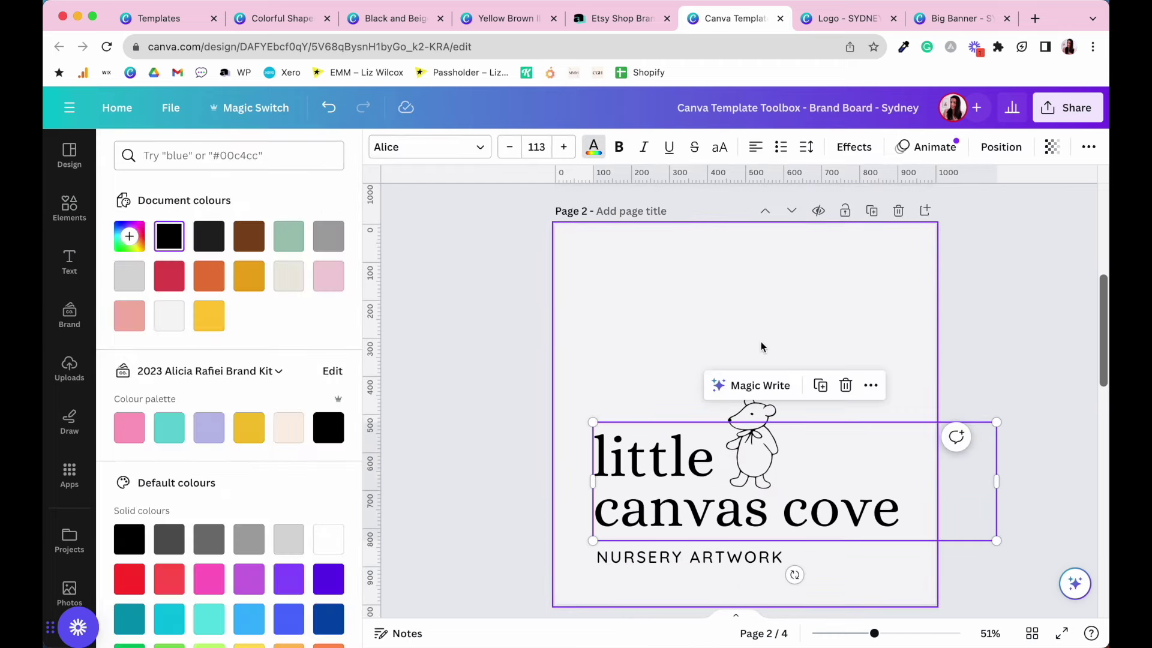
click(761, 342)
scroll(693, 395, down, 2)
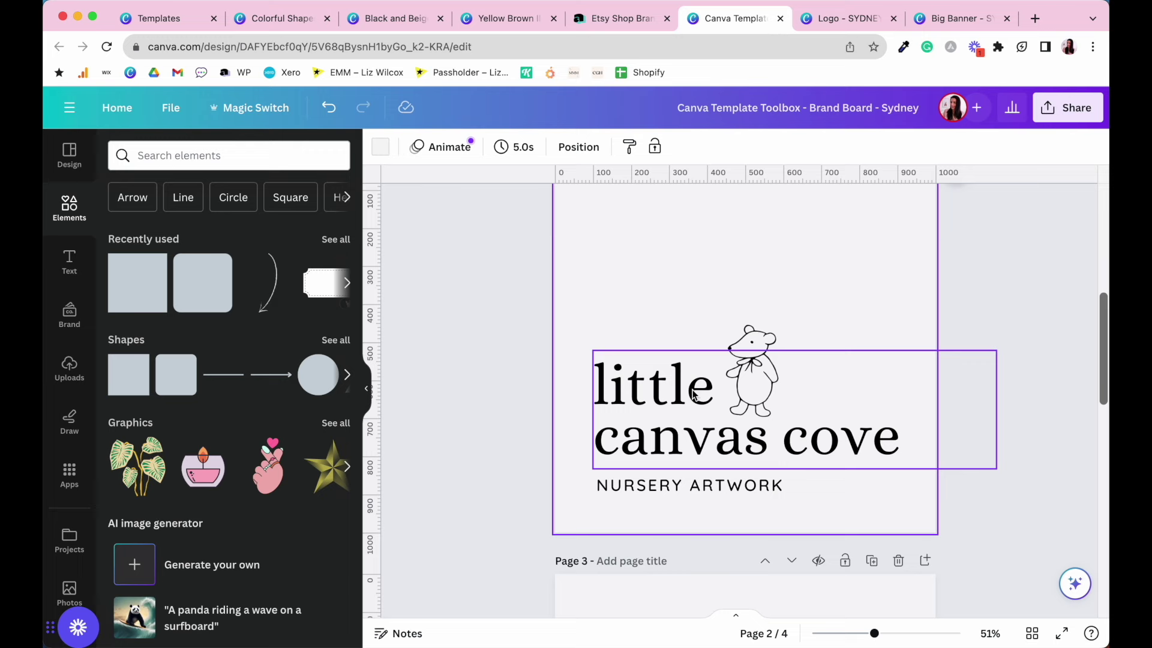
Recolour the bear illustration on page 2 with the document's brown.
click(753, 339)
click(552, 147)
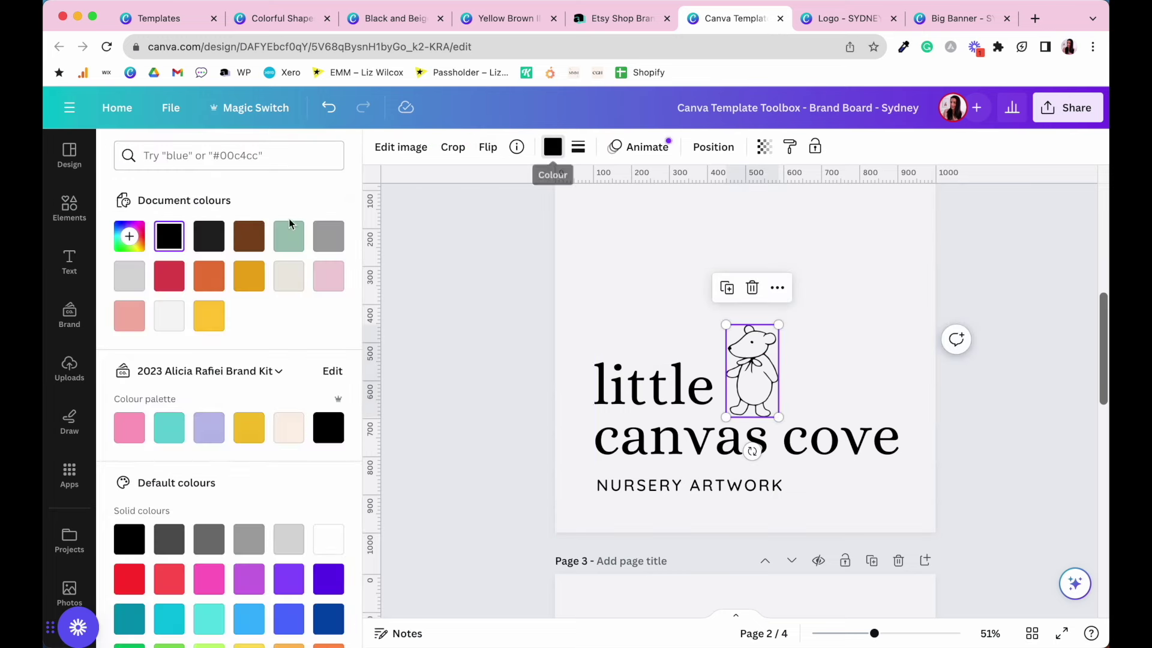
click(245, 240)
Recolour the "little canvas cove" title on page 2 with the document's mustard.
click(690, 438)
click(594, 147)
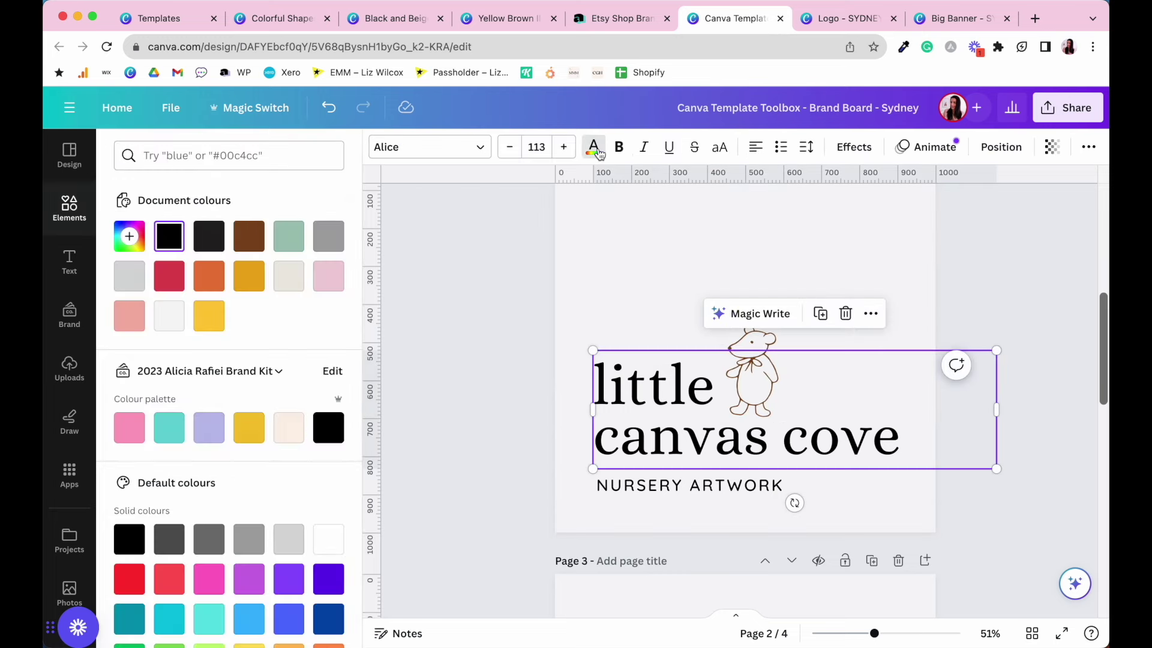
click(254, 278)
click(499, 328)
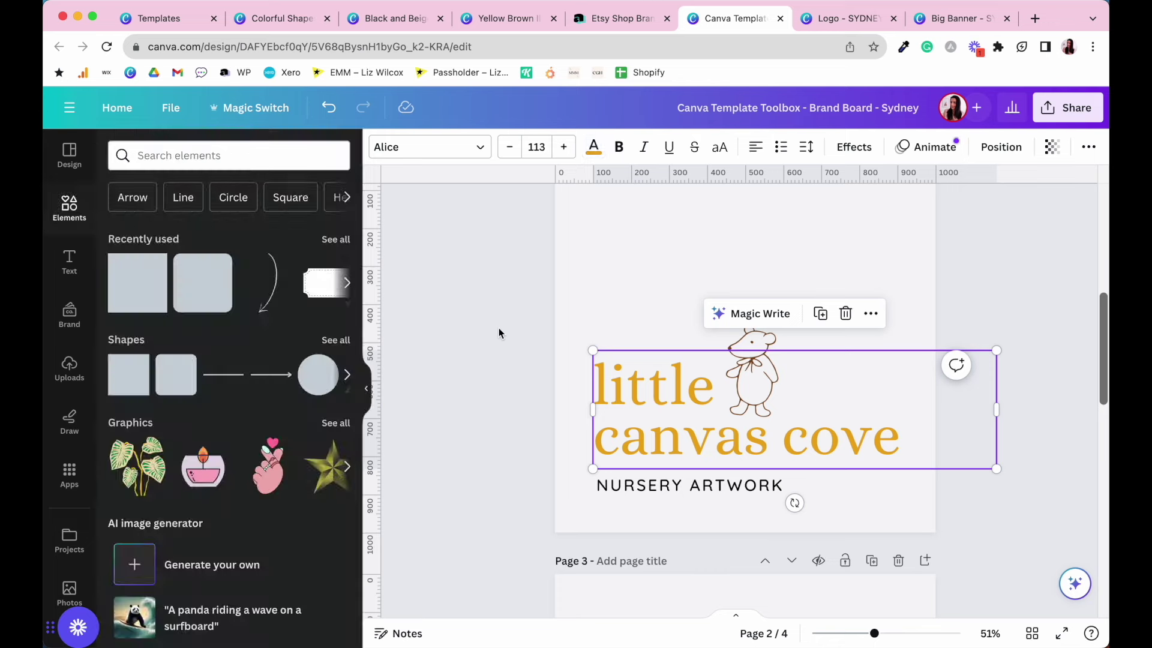
Set page 2's background to the palette beige, using a temporary copy of the brand board's beige circle as a colour reference.
click(601, 292)
click(381, 147)
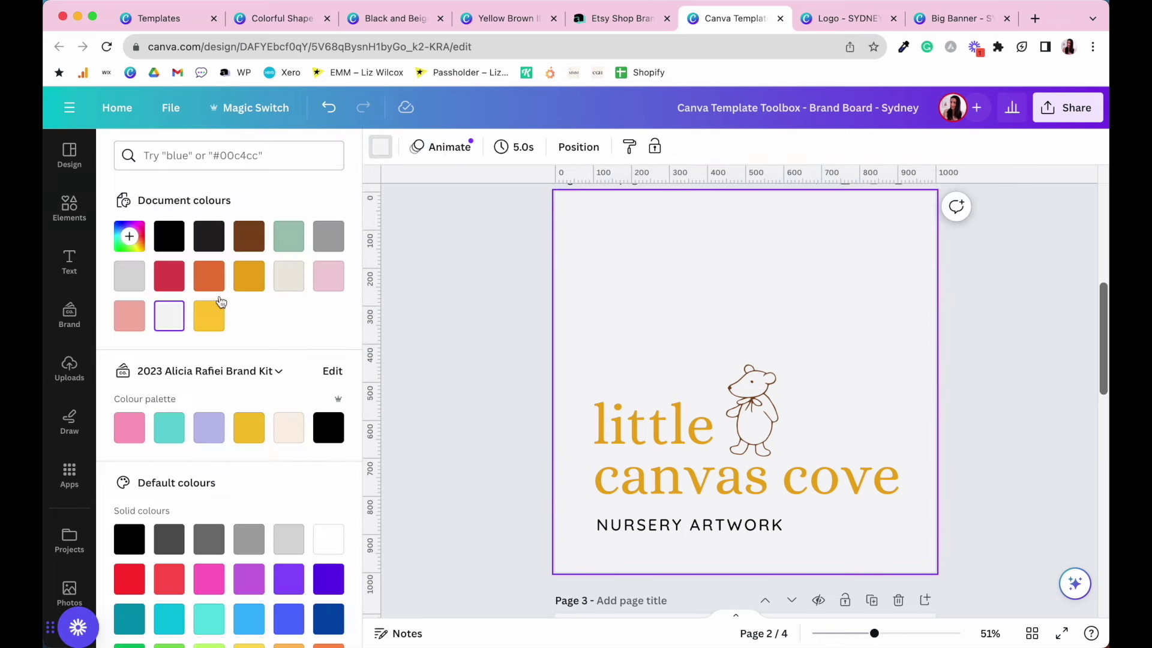
scroll(571, 336, up, 10)
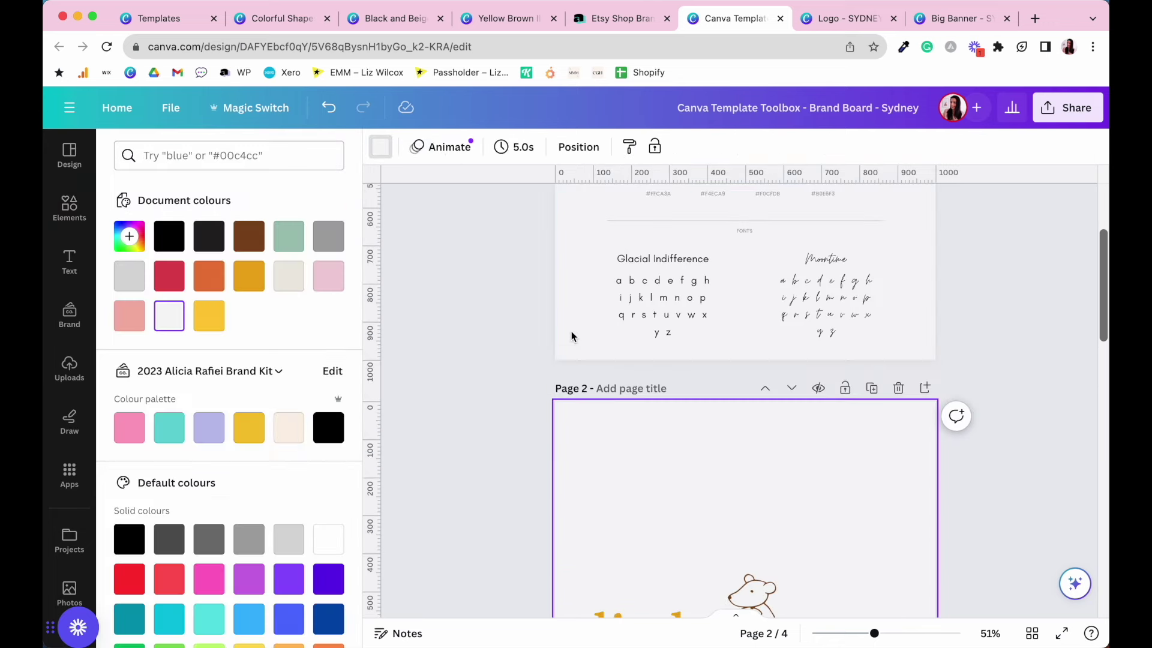
click(773, 233)
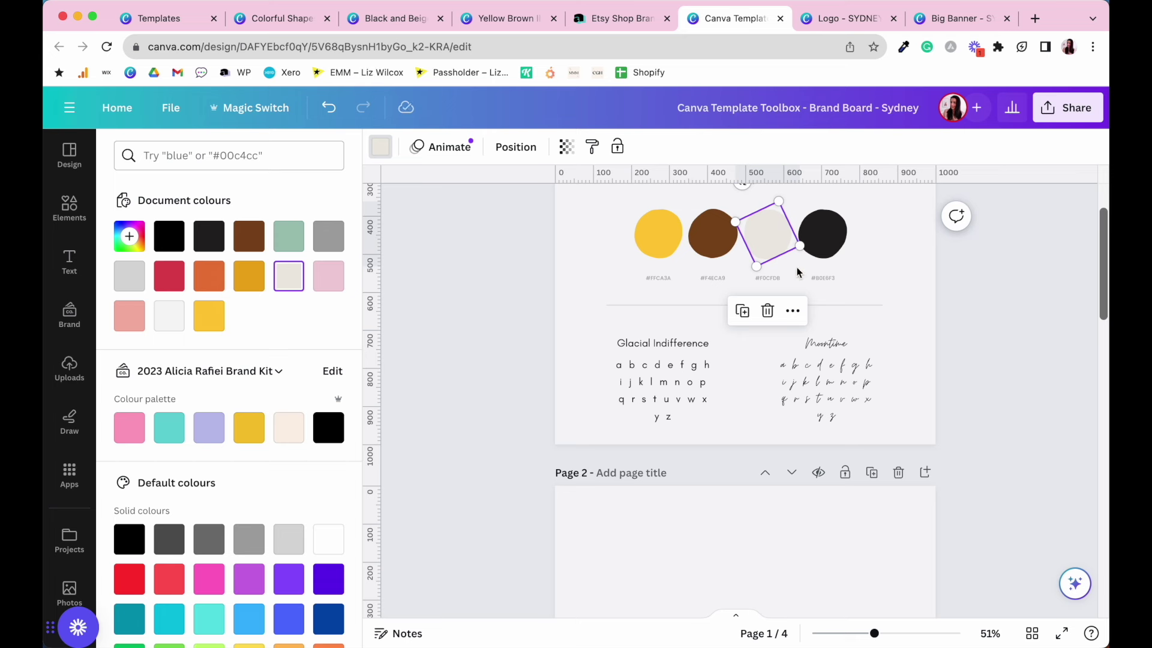
scroll(804, 336, down, 5)
click(808, 365)
key(ctrl+v)
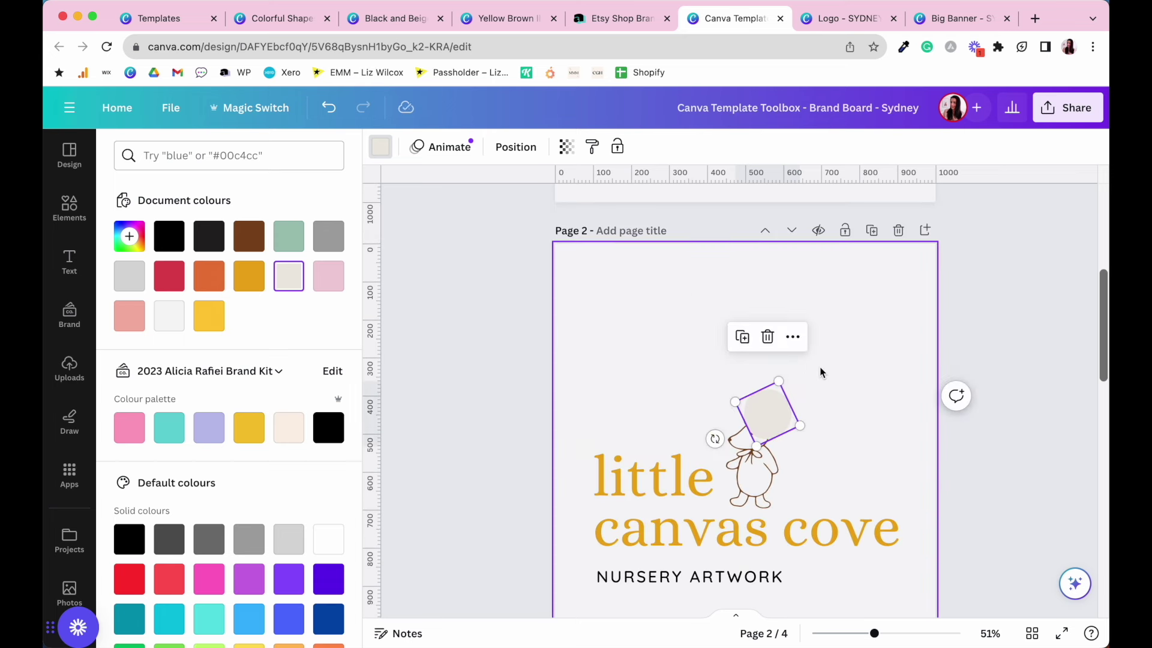
click(774, 336)
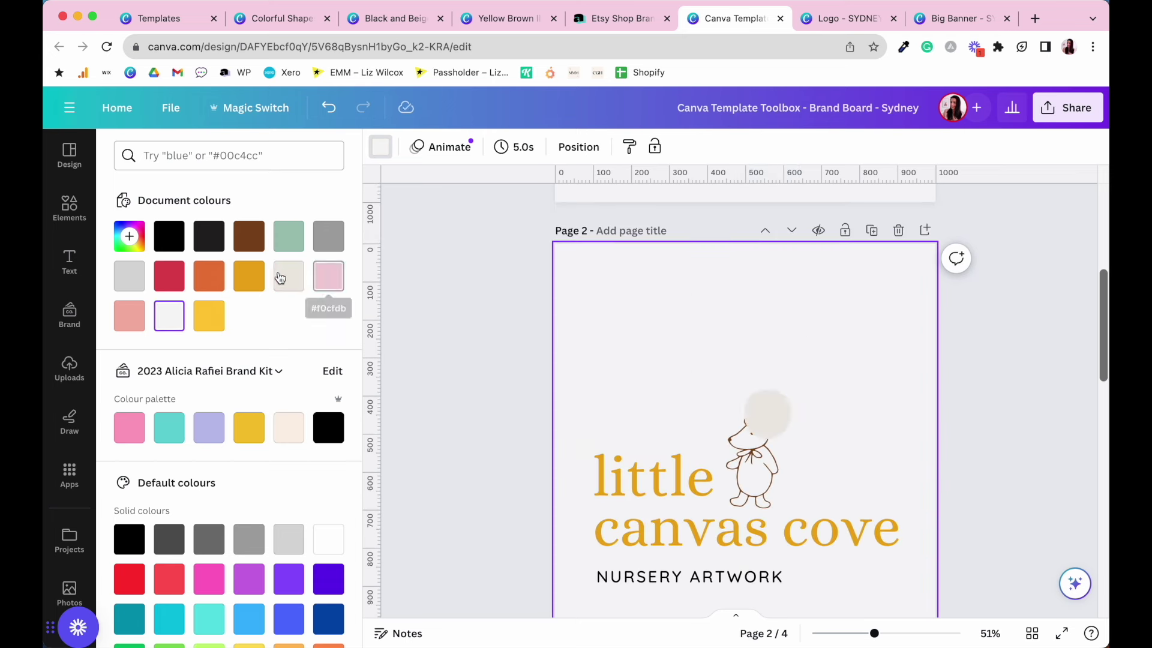
click(770, 414)
click(612, 353)
click(780, 422)
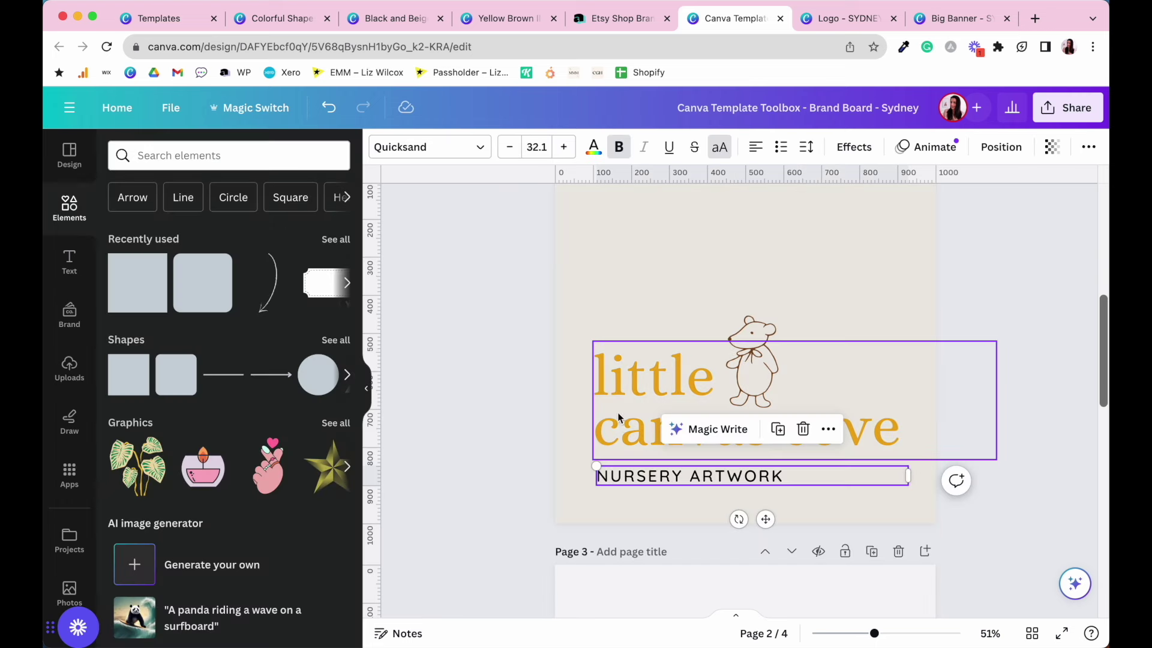
Recolour the "little canvas cove" title on page 2 with the palette's off-black.
click(593, 148)
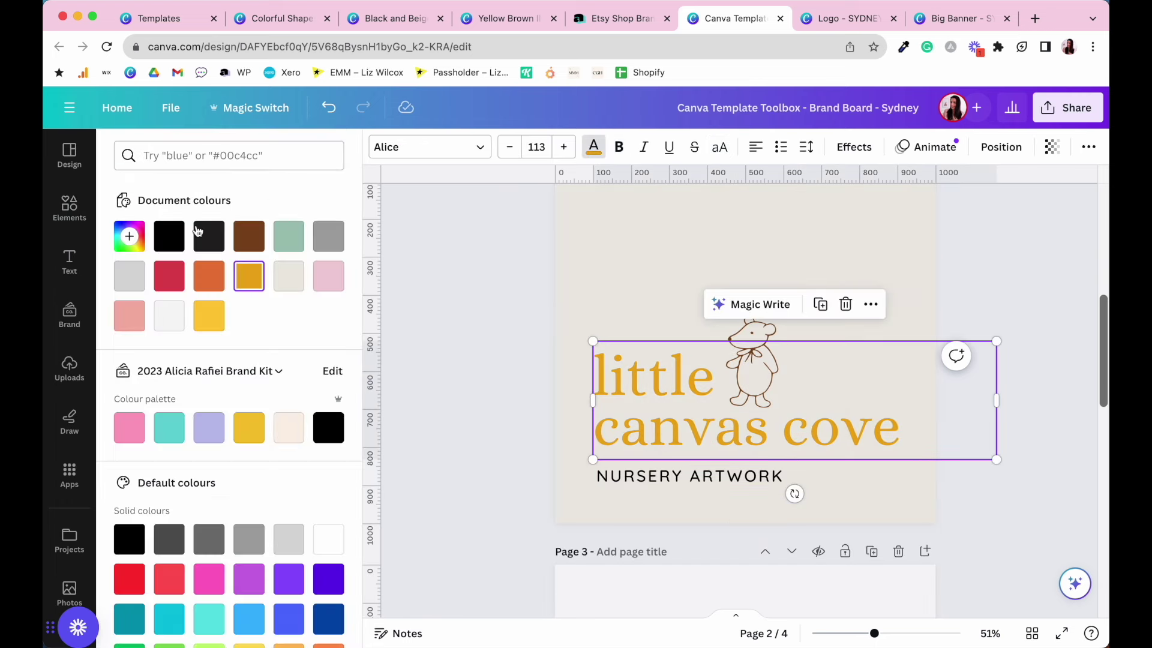
click(198, 231)
Copy the brand board's yellow circle onto page 2 and recolour the "NURSERY ARTWORK" tagline in that yellow.
click(687, 476)
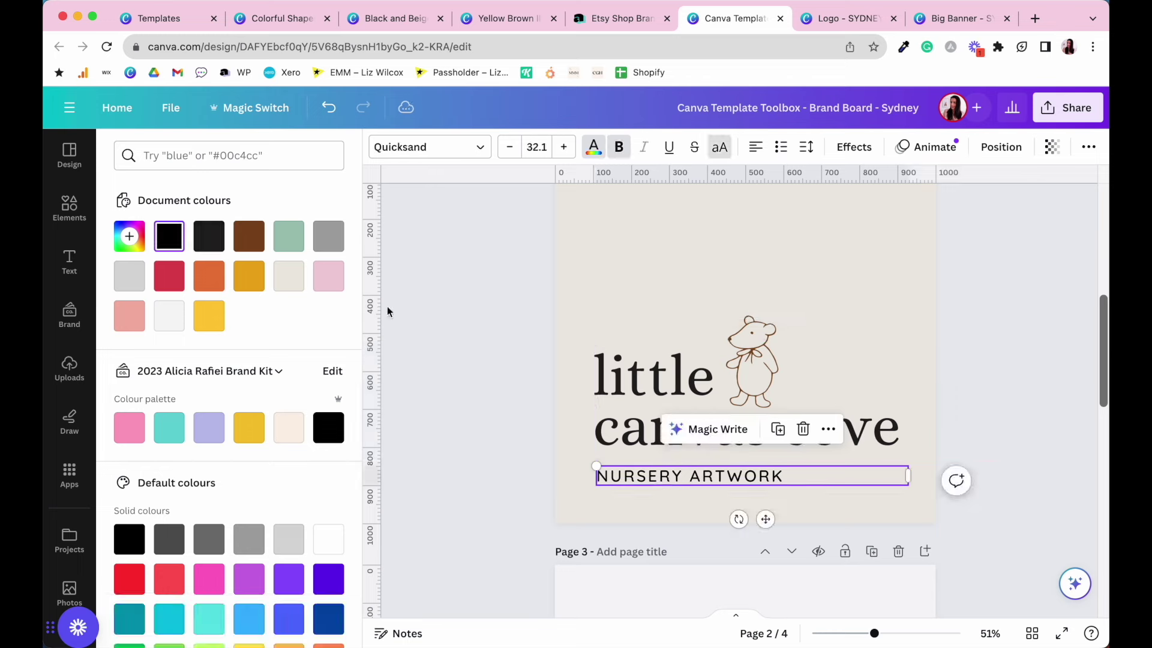
scroll(681, 278, up, 5)
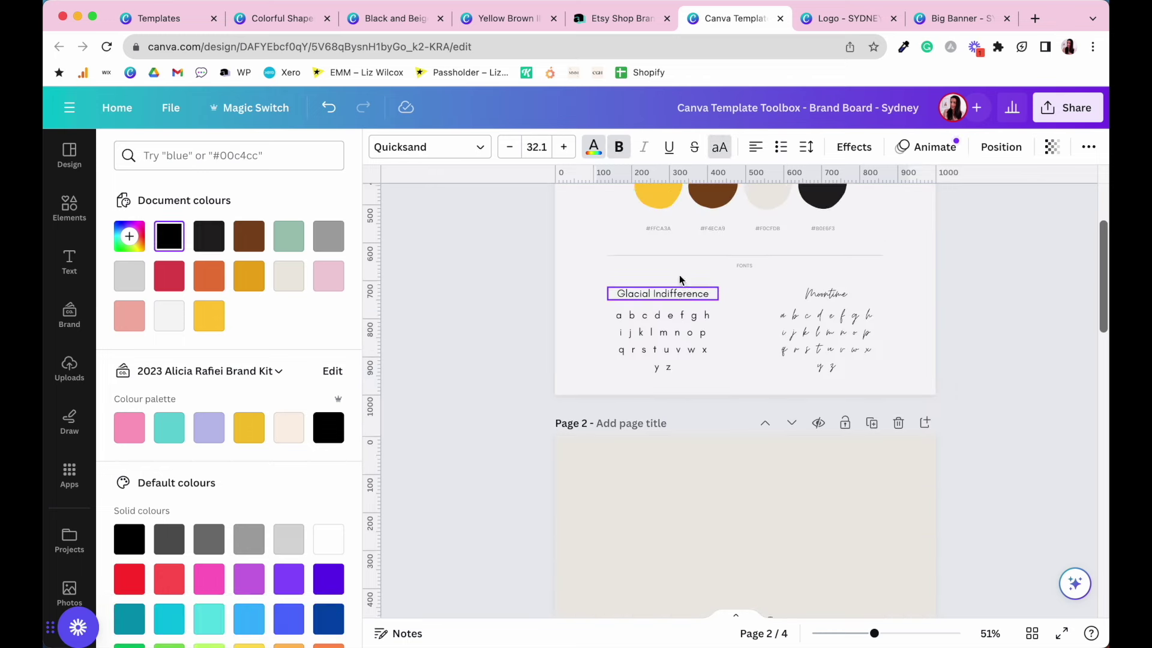
click(664, 215)
scroll(663, 213, down, 5)
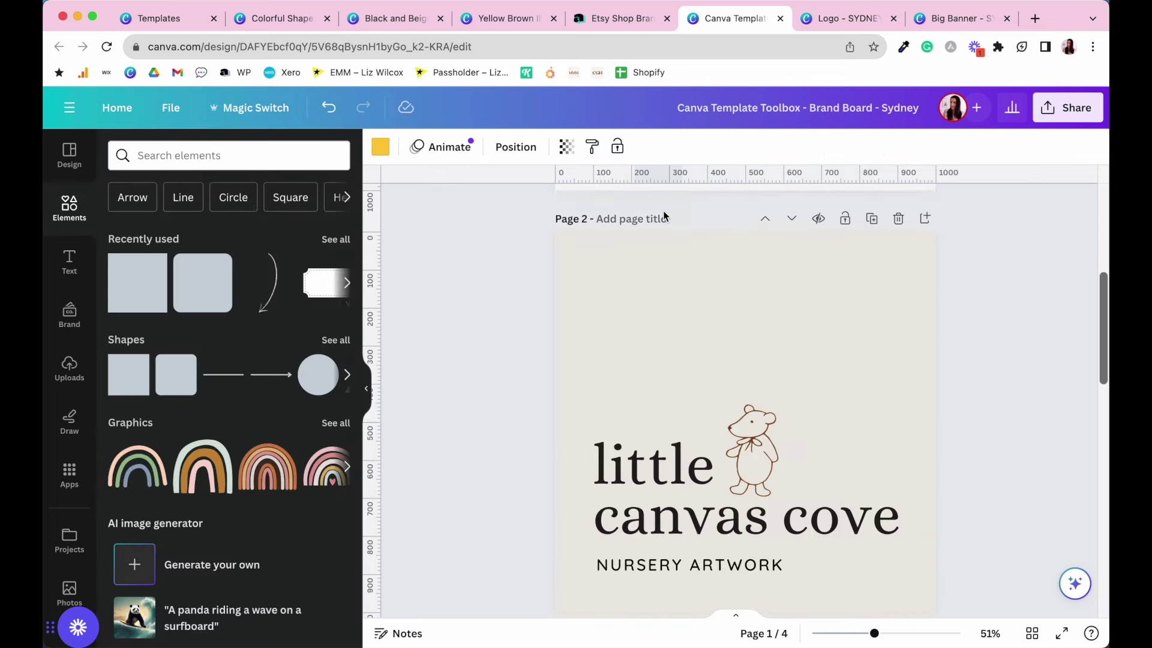
click(650, 235)
key(ctrl+v)
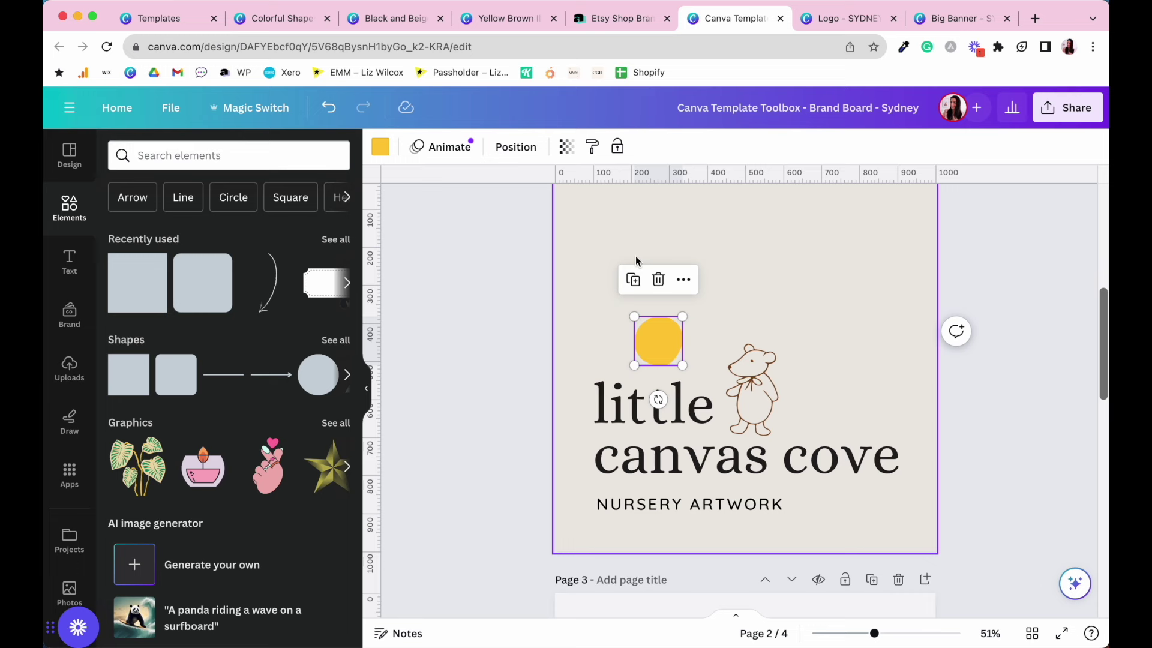
click(656, 509)
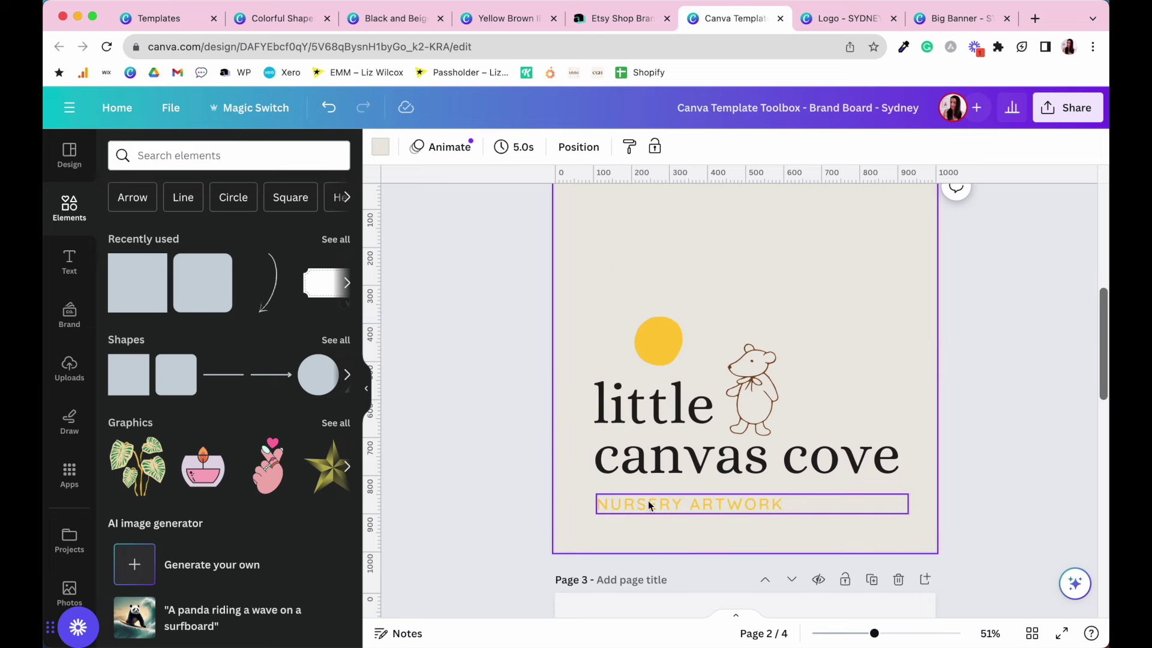
Recolour the "NURSERY ARTWORK" tagline on page 2 in off-black.
click(733, 506)
click(593, 147)
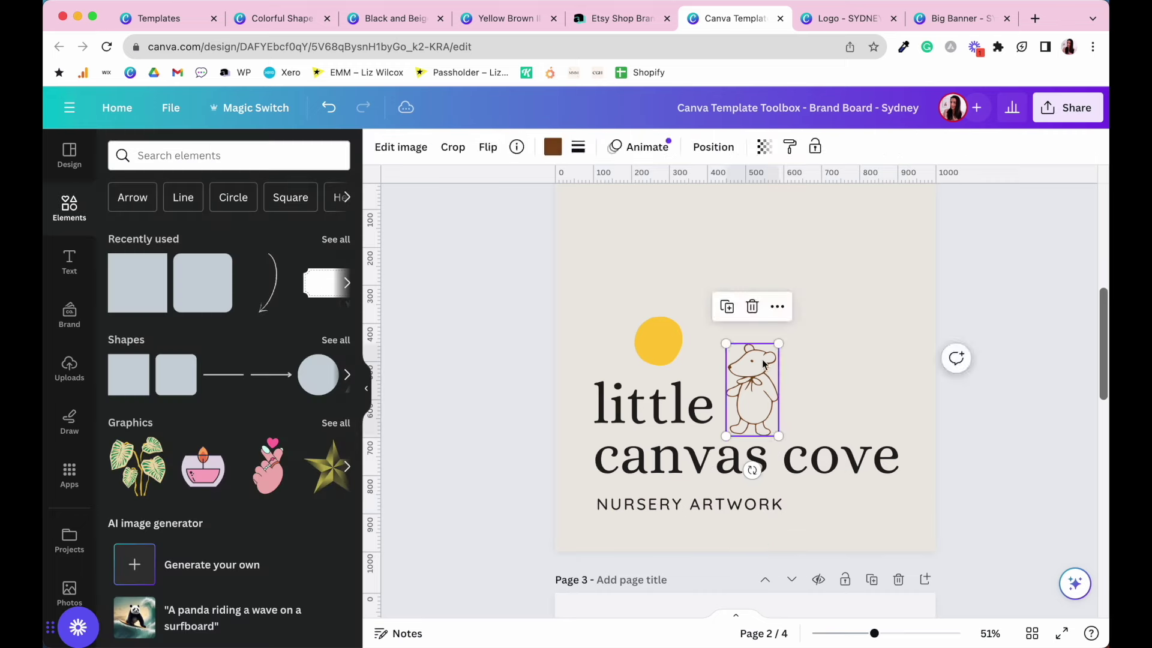
click(858, 318)
Apply a Background text effect to the "NURSERY ARTWORK" tagline and colour it with the palette yellow.
click(747, 504)
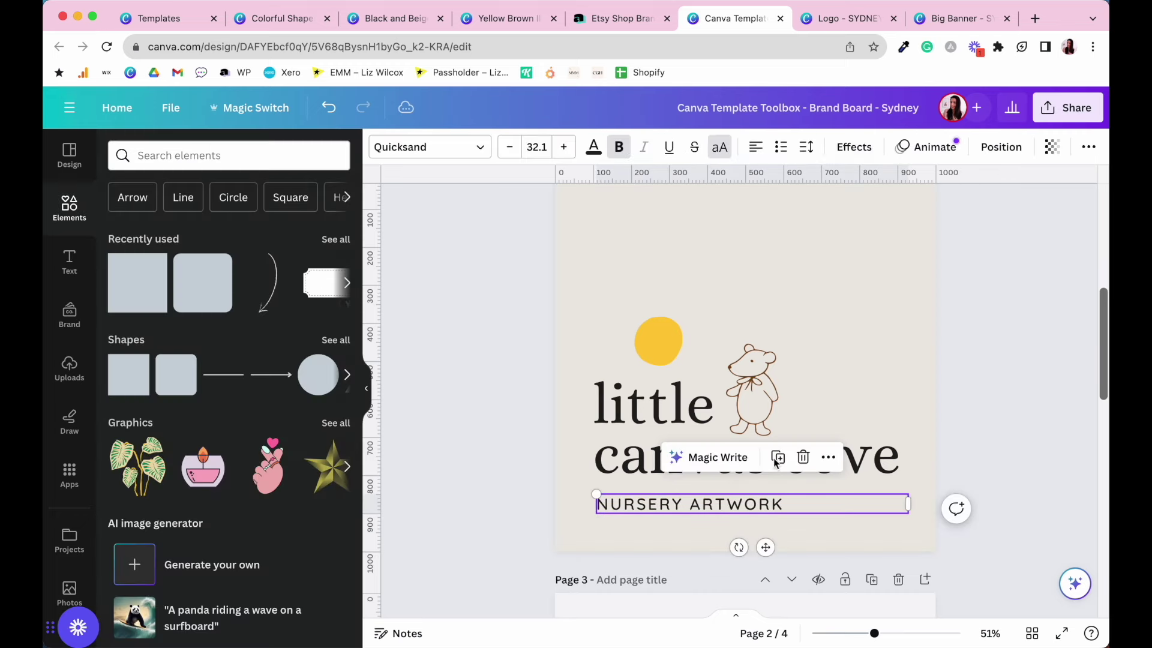
click(863, 154)
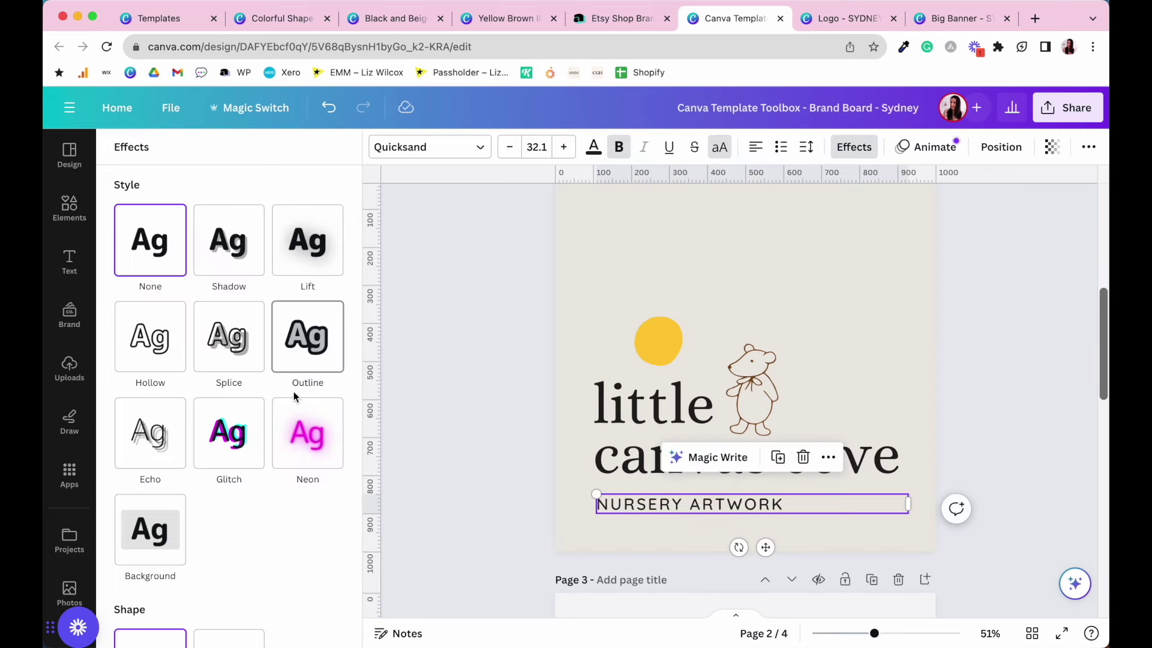
scroll(293, 391, down, 3)
click(154, 471)
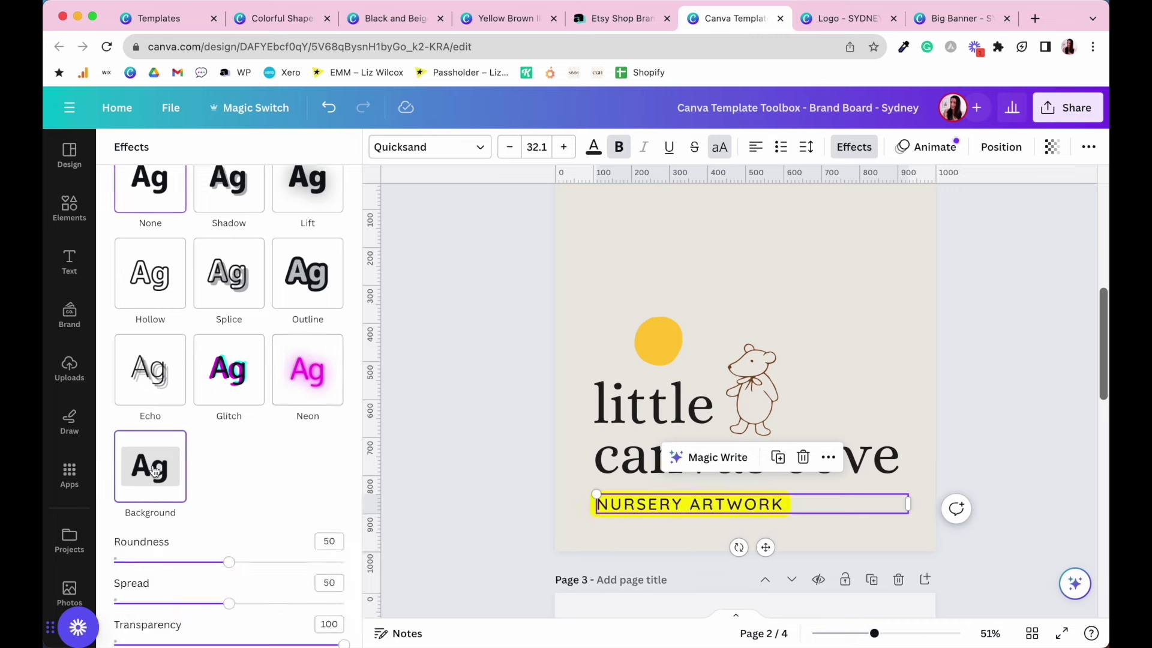
scroll(323, 520, down, 3)
click(332, 504)
click(278, 438)
click(502, 349)
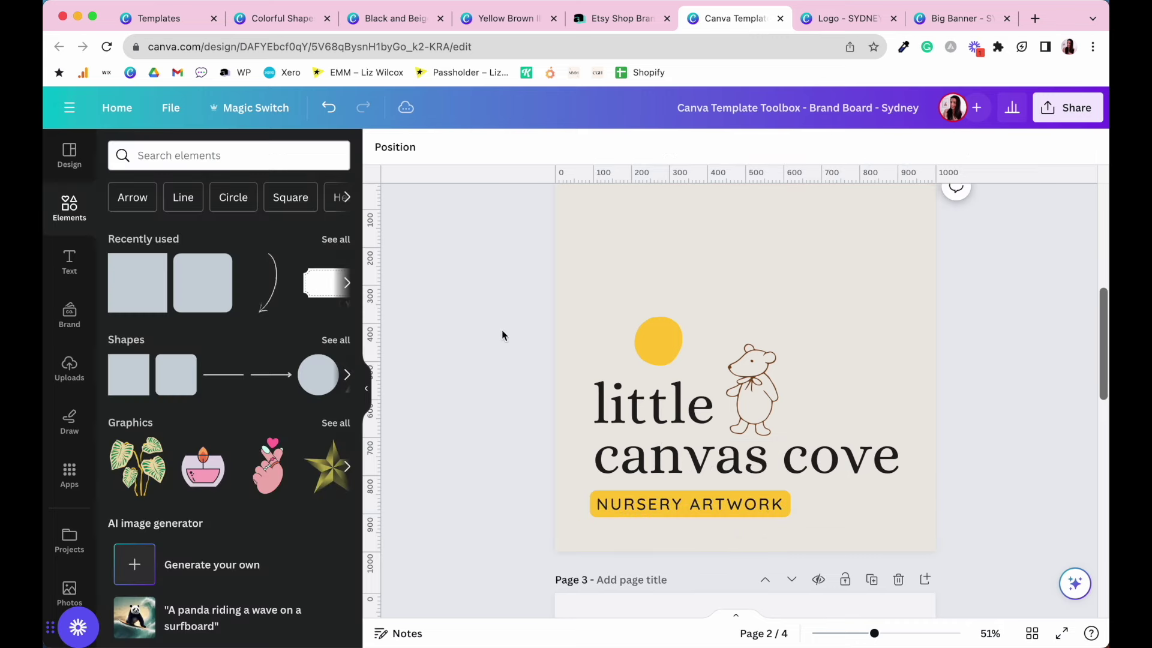
Delete the temporary yellow circle from page 2.
click(579, 328)
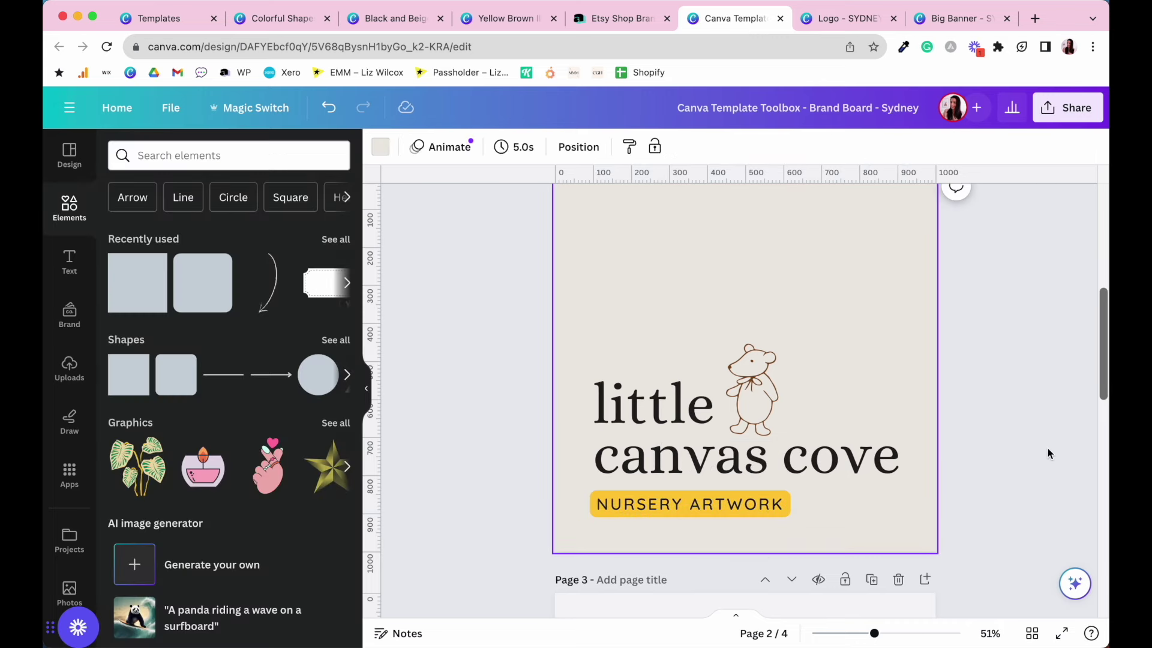
scroll(1048, 453, down, 3)
click(698, 466)
drag(697, 465, 750, 422)
click(1021, 388)
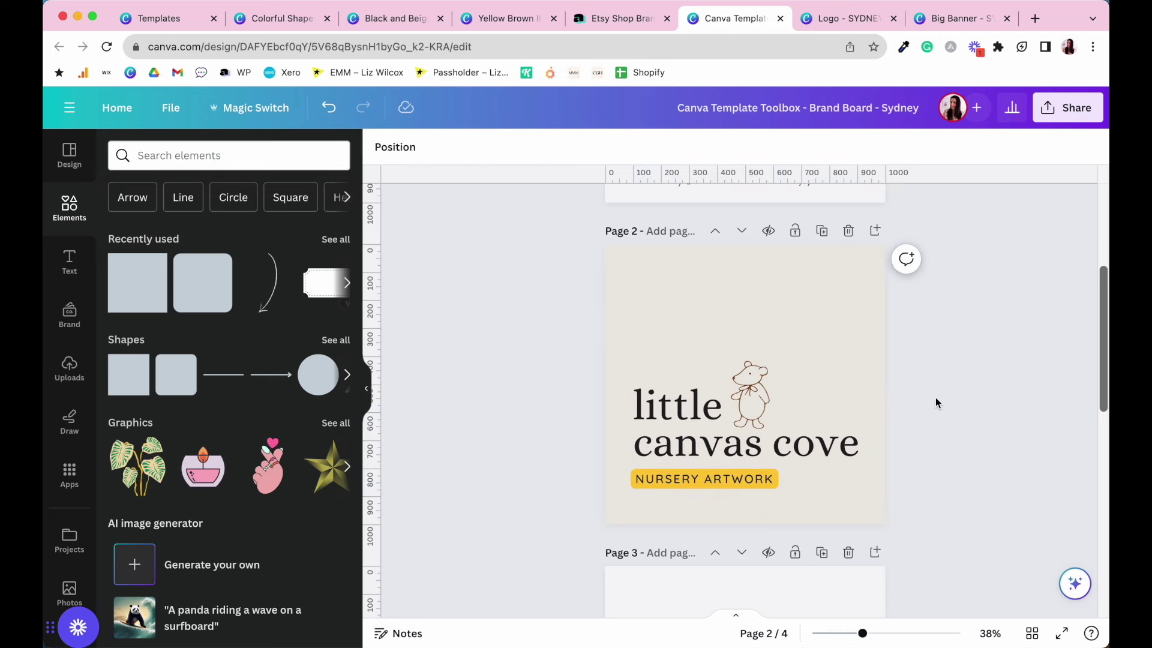
Scale the "little canvas cove" title down slightly, reduce the tagline to size 29.5 and keep it tucked beneath the title.
click(780, 439)
drag(931, 467, 914, 466)
click(709, 494)
click(708, 480)
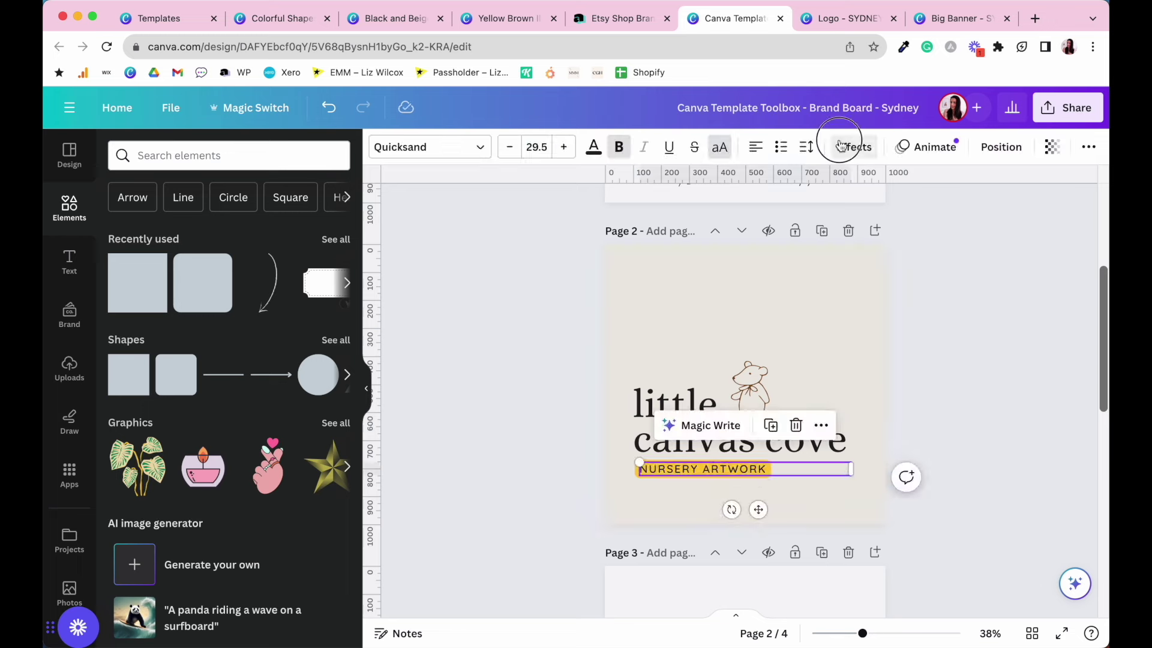
Set the tagline background's roundness to 100 and move the tagline slightly lower beneath the title.
click(854, 147)
scroll(151, 546, down, 3)
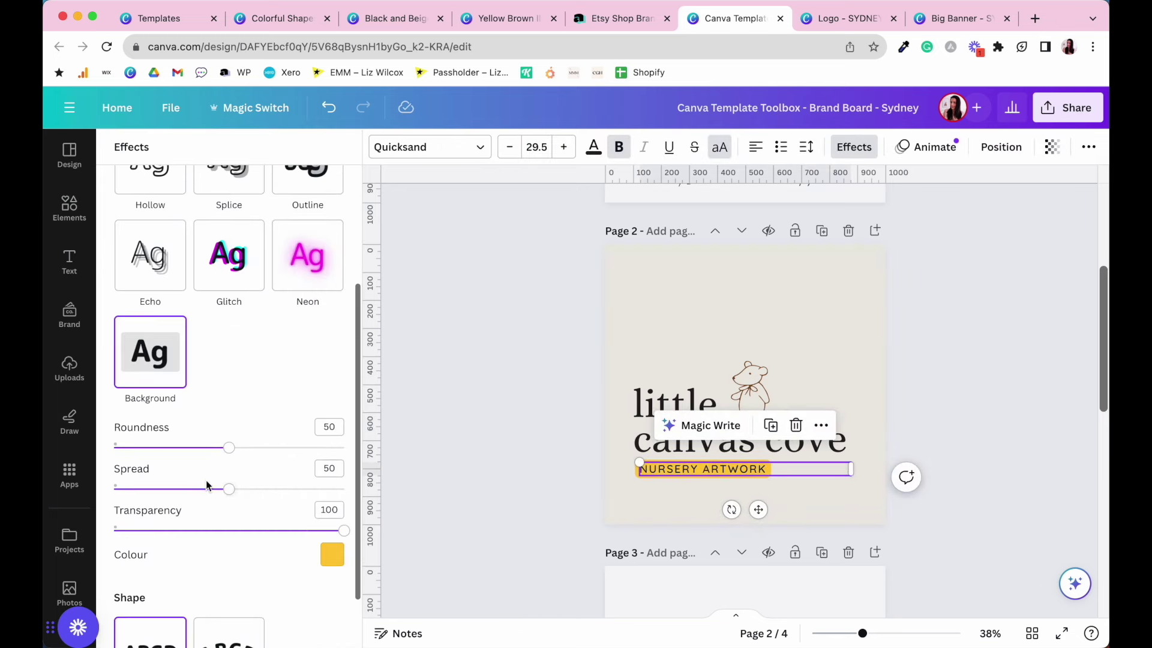
drag(229, 448, 419, 435)
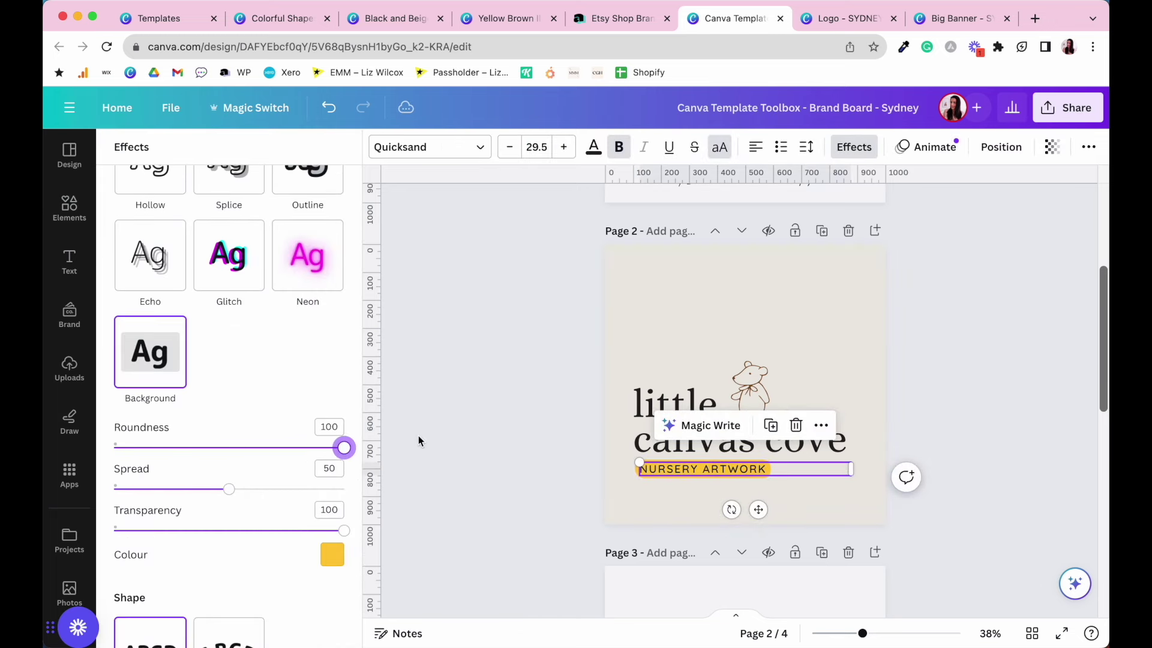
click(513, 455)
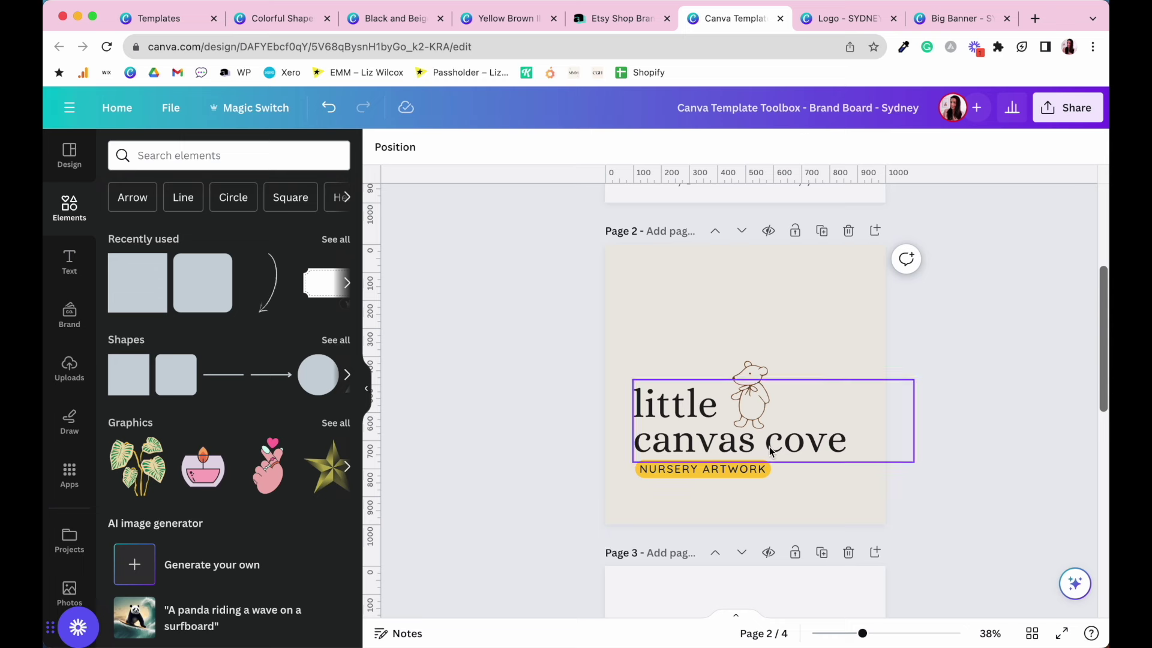
drag(709, 474, 710, 481)
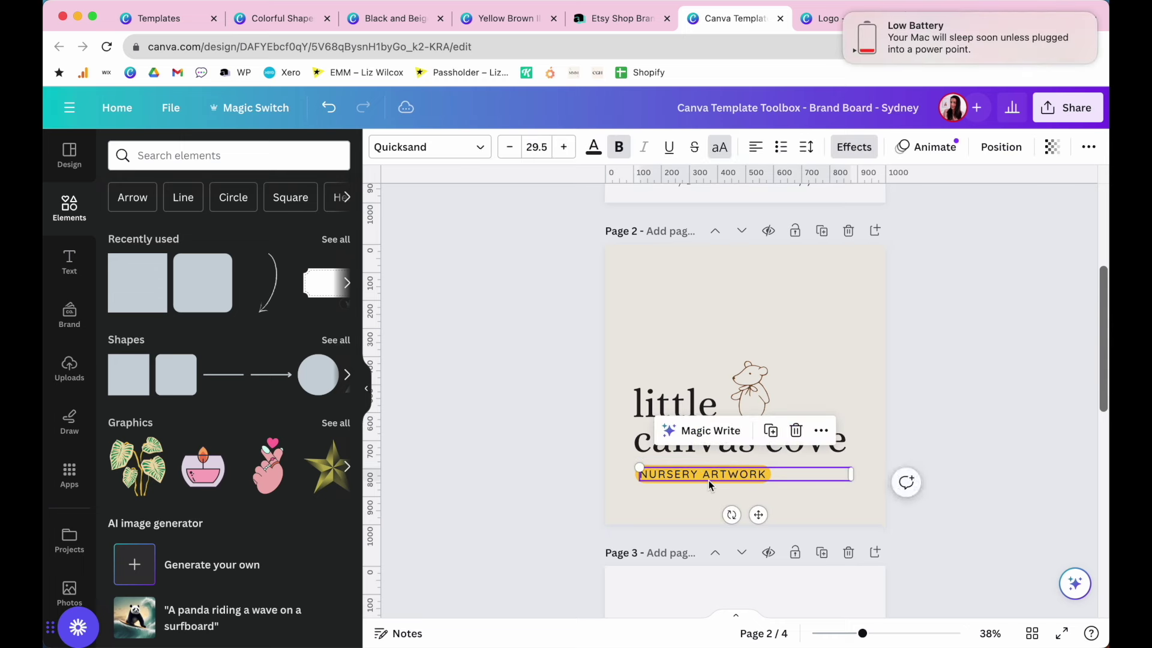
click(847, 15)
click(1001, 340)
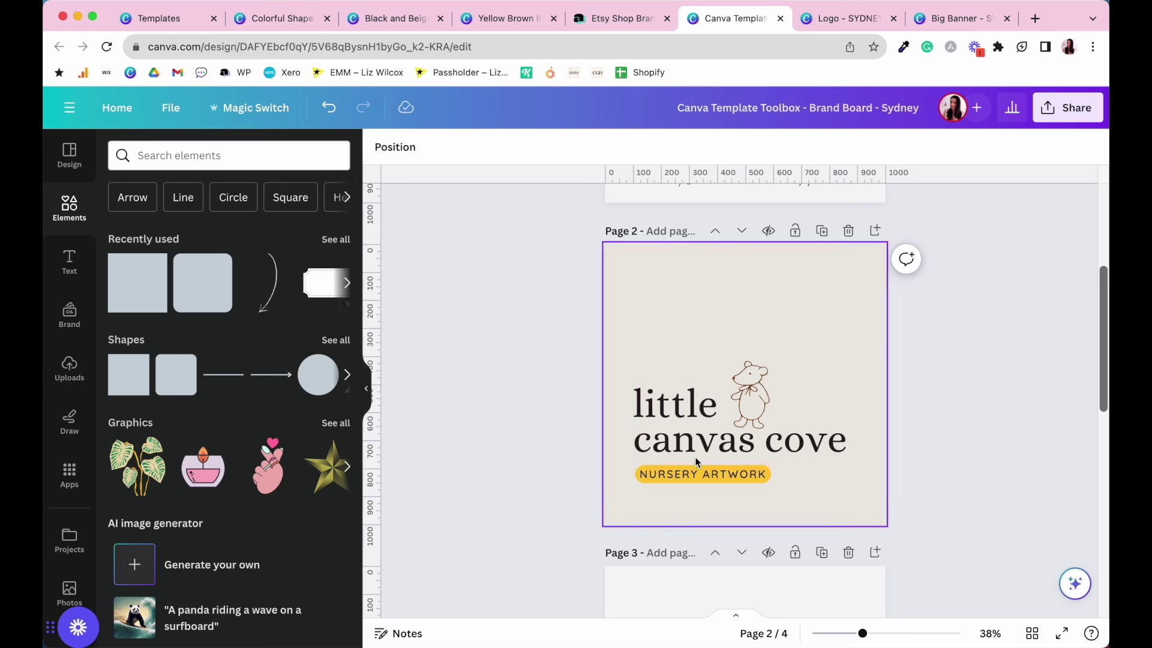
Download only page 2, the finished logo, as a PNG at 1,000 × 1,000 px.
scroll(697, 448, up, 6)
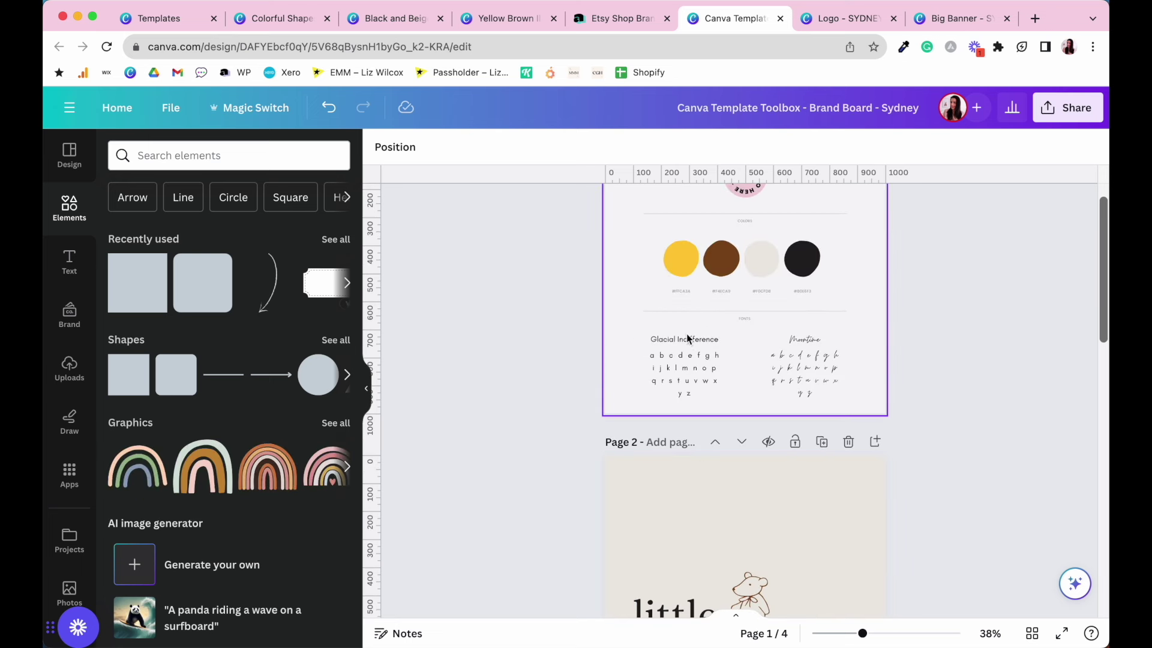
scroll(696, 390, down, 5)
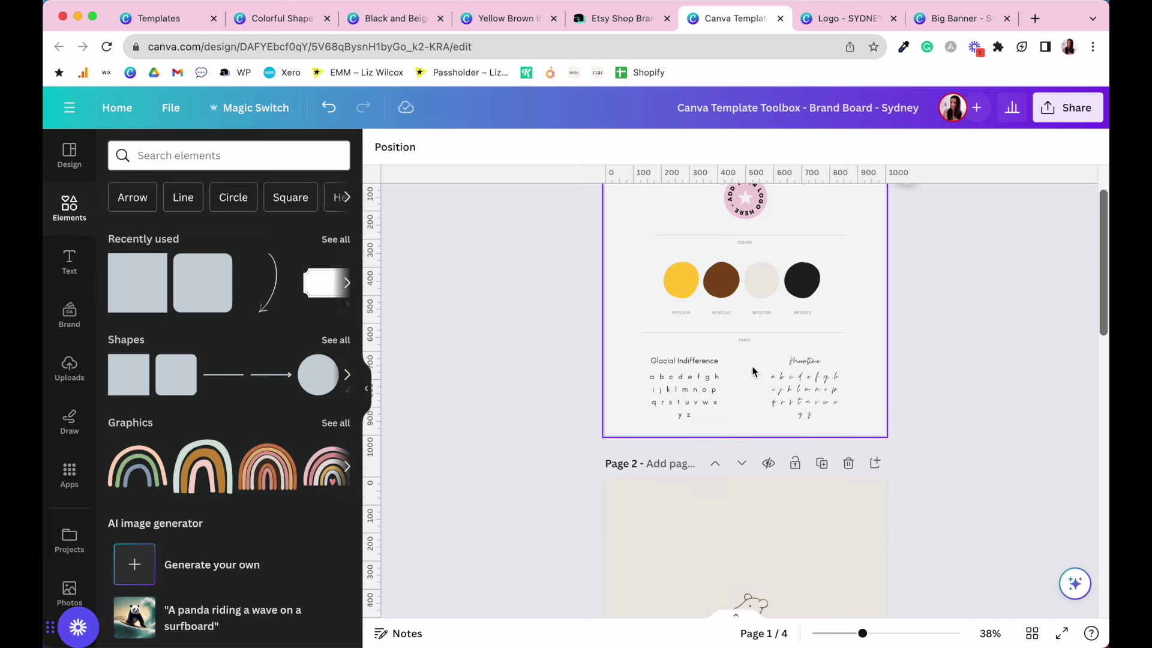
click(740, 366)
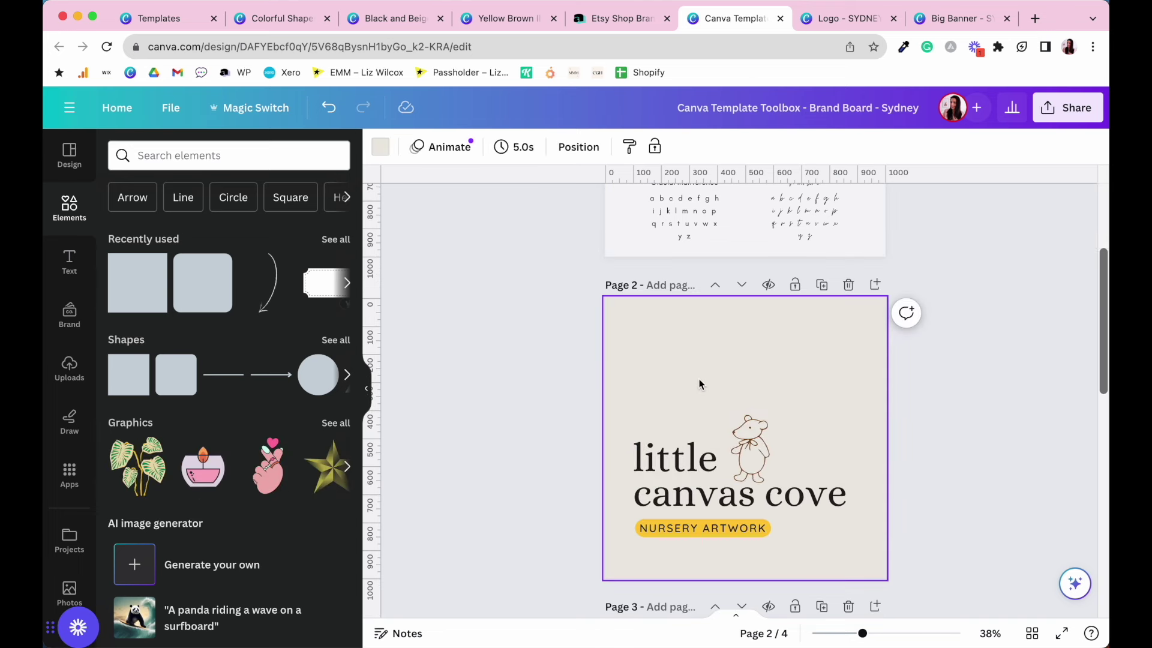
click(1064, 107)
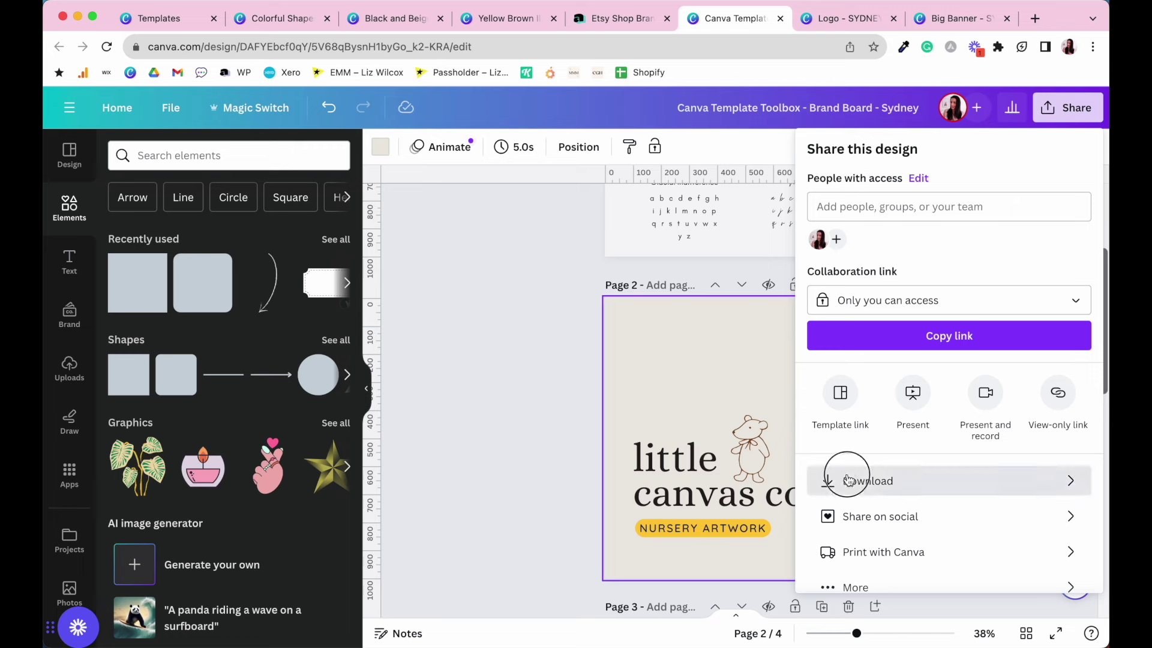
click(848, 473)
click(882, 377)
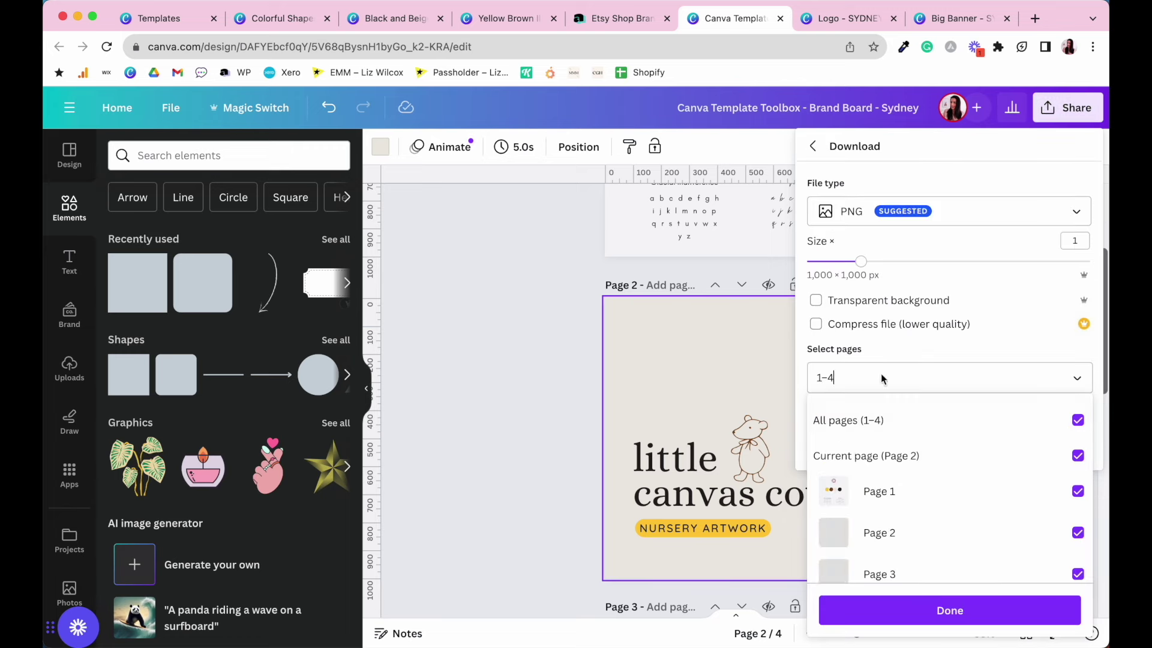
click(848, 420)
click(909, 456)
click(951, 610)
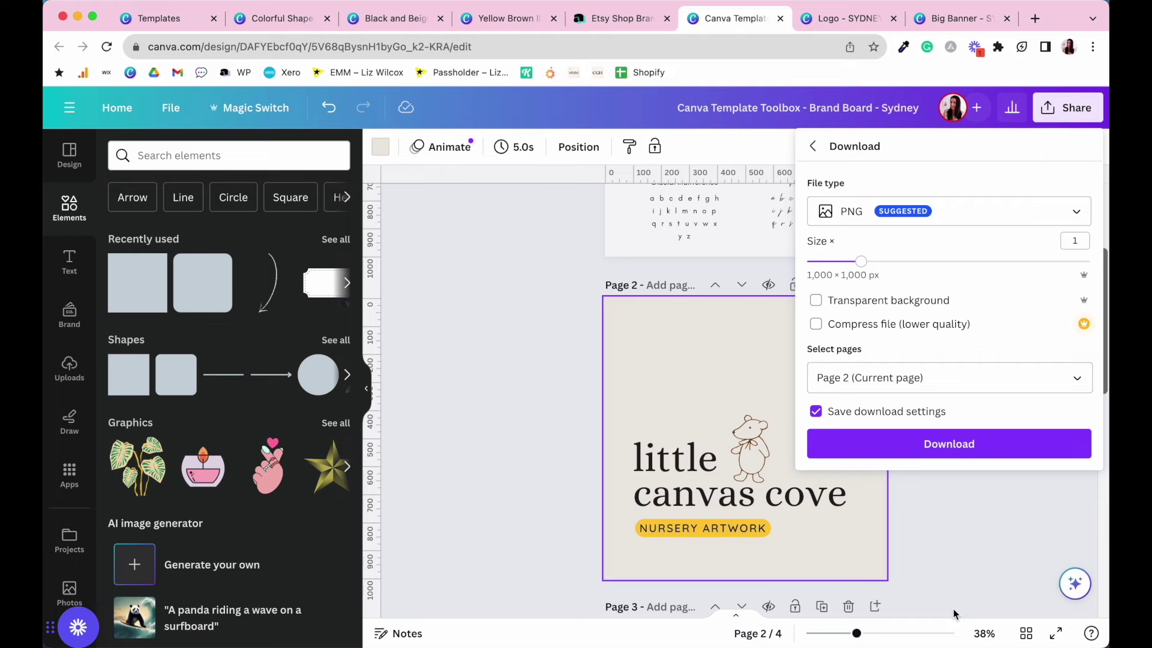
click(943, 451)
Replace the brand board's placeholder logo with the downloaded little canvas cove logo and change its sample fonts to Alice and Quicksand.
scroll(824, 310, up, 5)
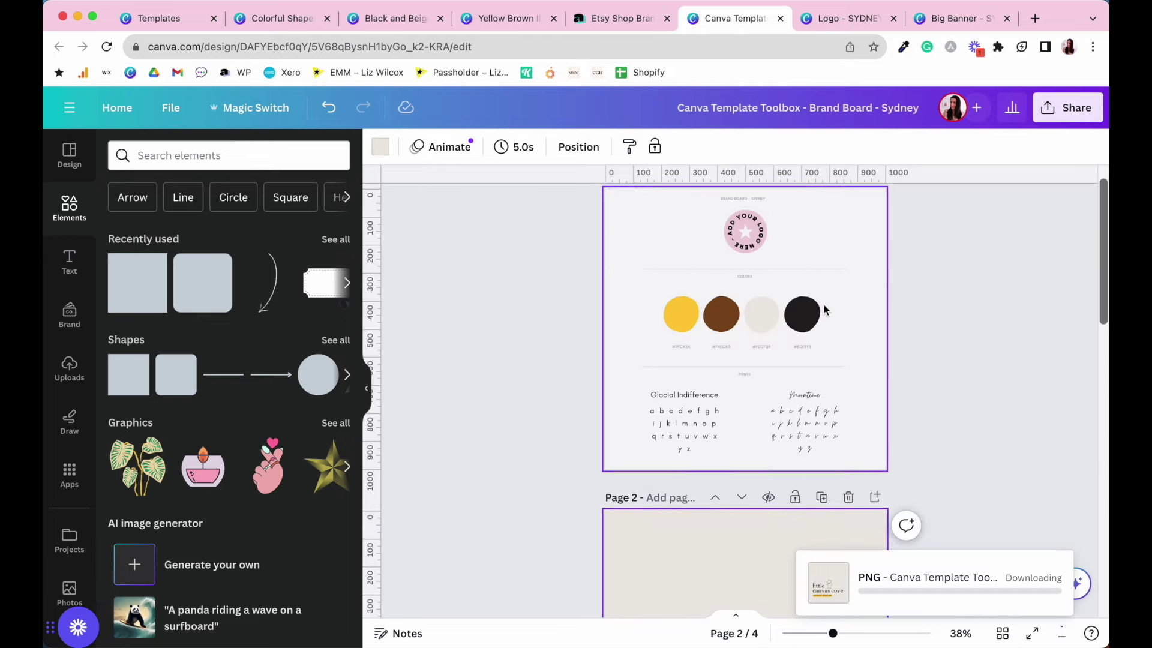
scroll(750, 282, down, 5)
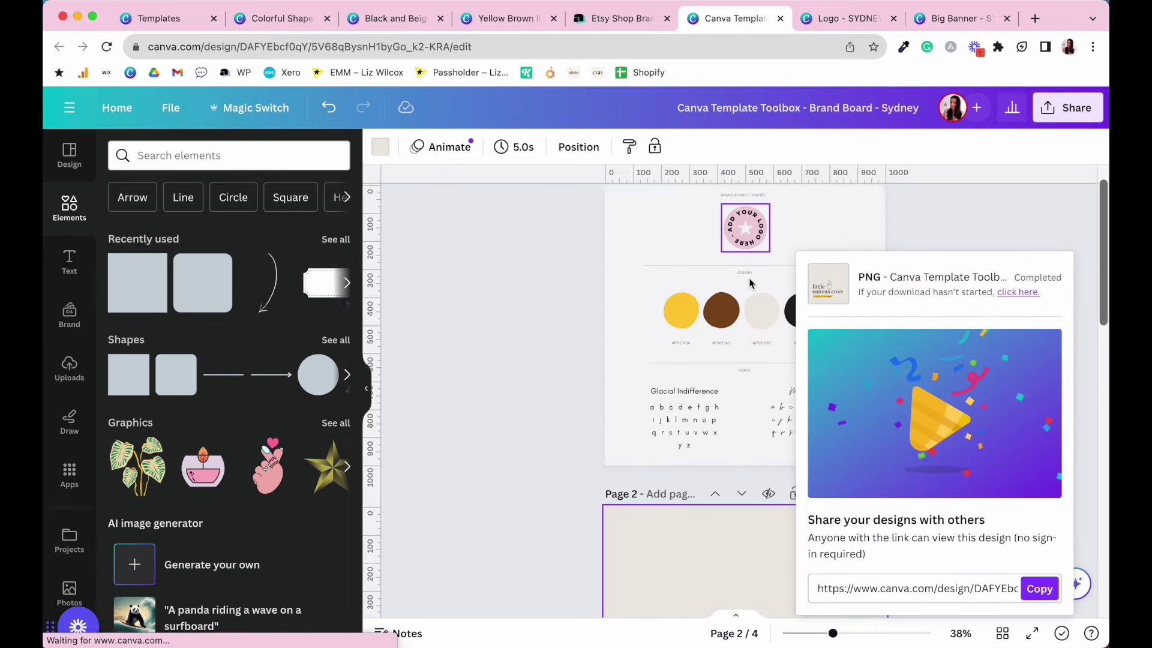
drag(683, 303, 734, 260)
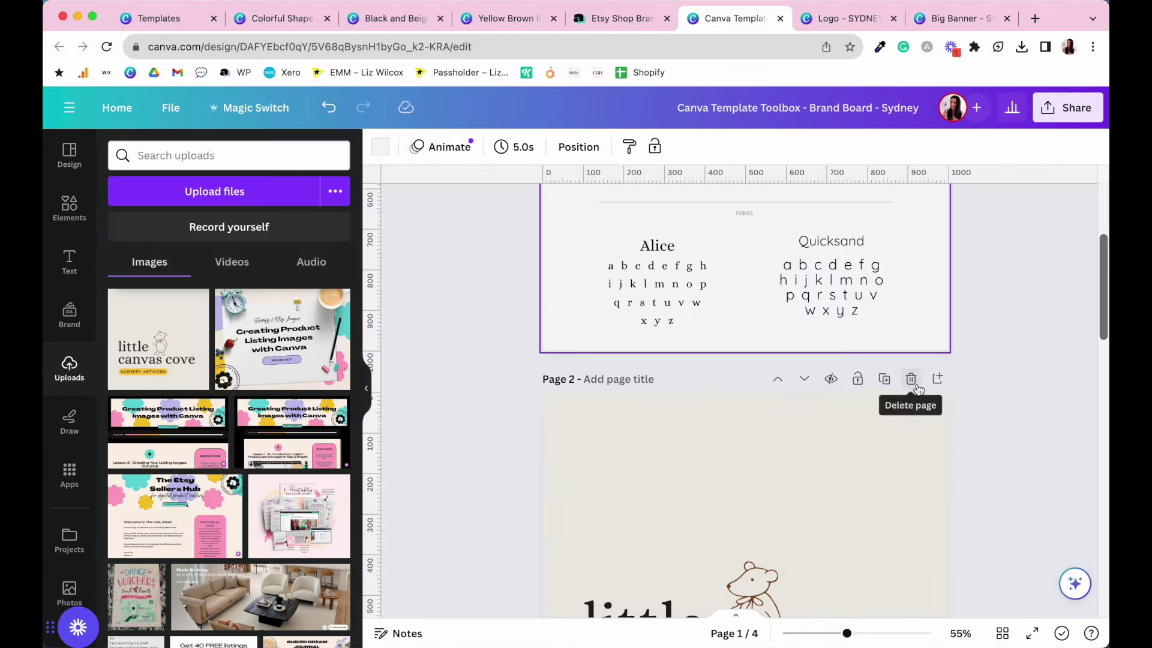
scroll(917, 387, up, 3)
scroll(917, 383, up, 3)
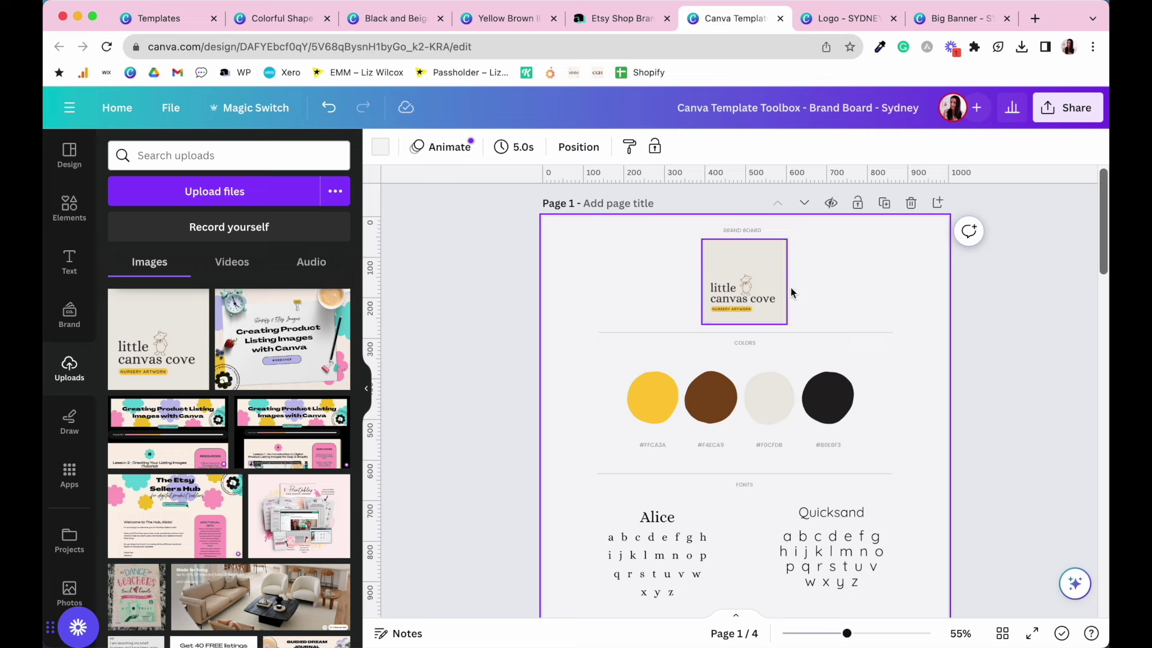
scroll(727, 297, down, 1)
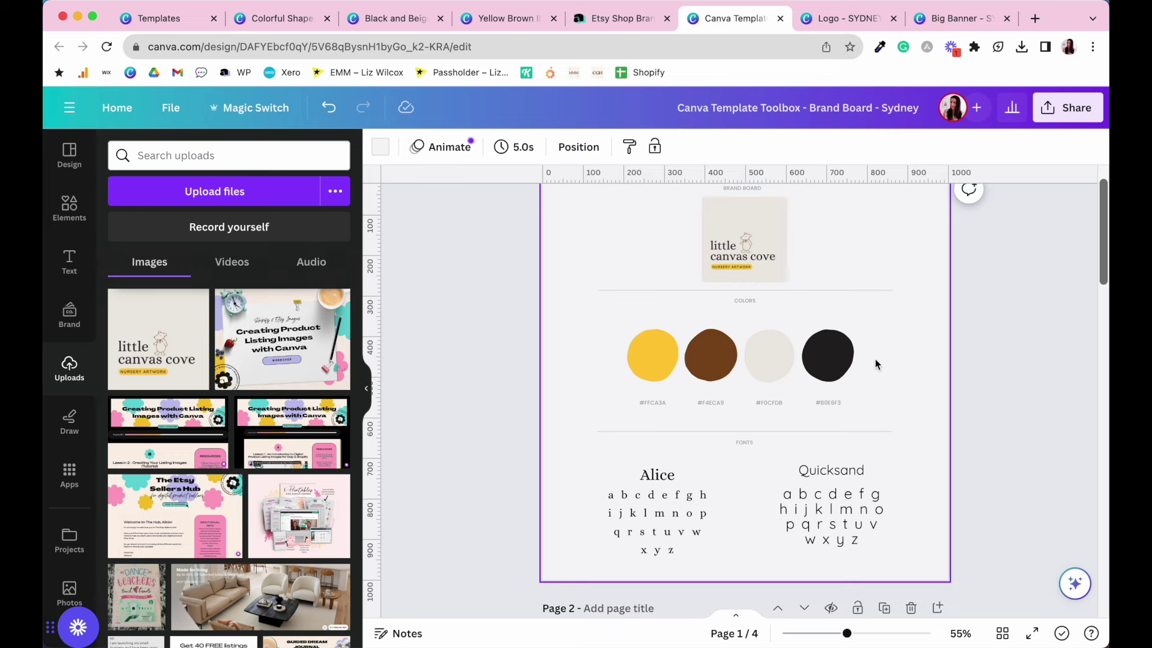
scroll(876, 363, down, 1)
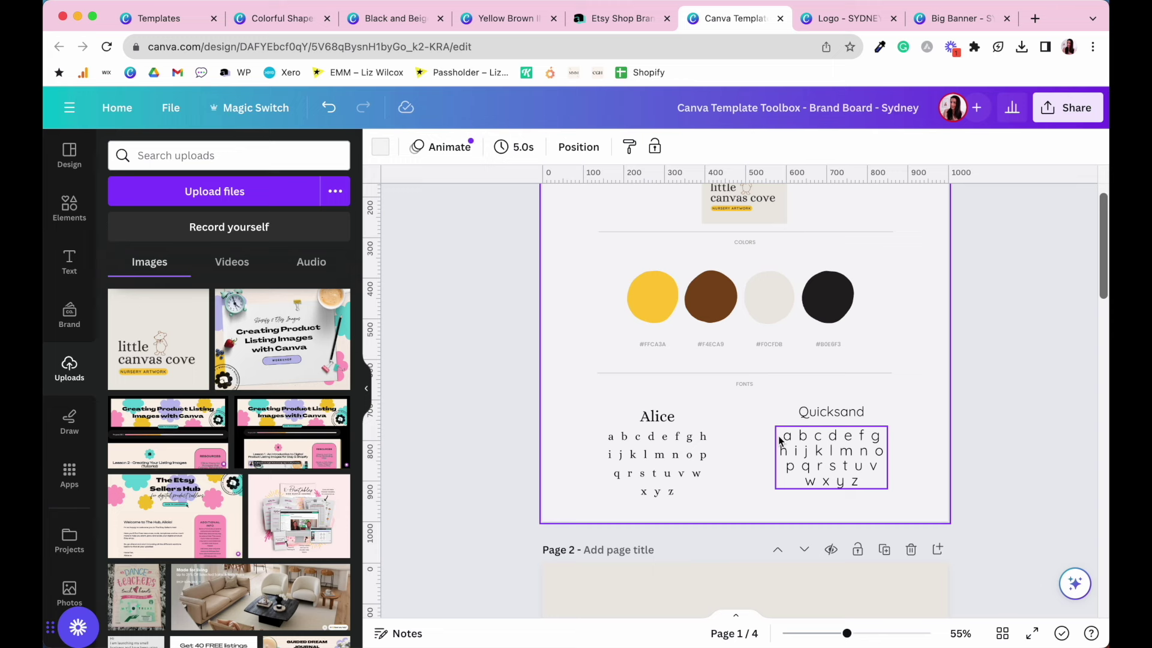
click(1011, 427)
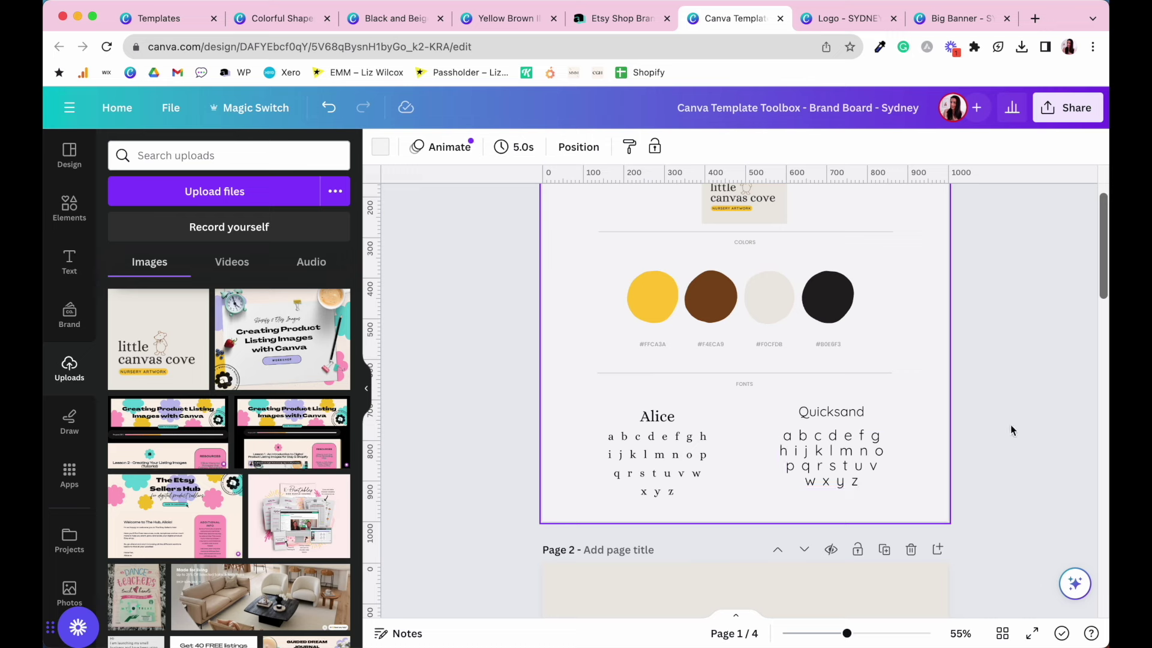
scroll(1011, 429, up, 1)
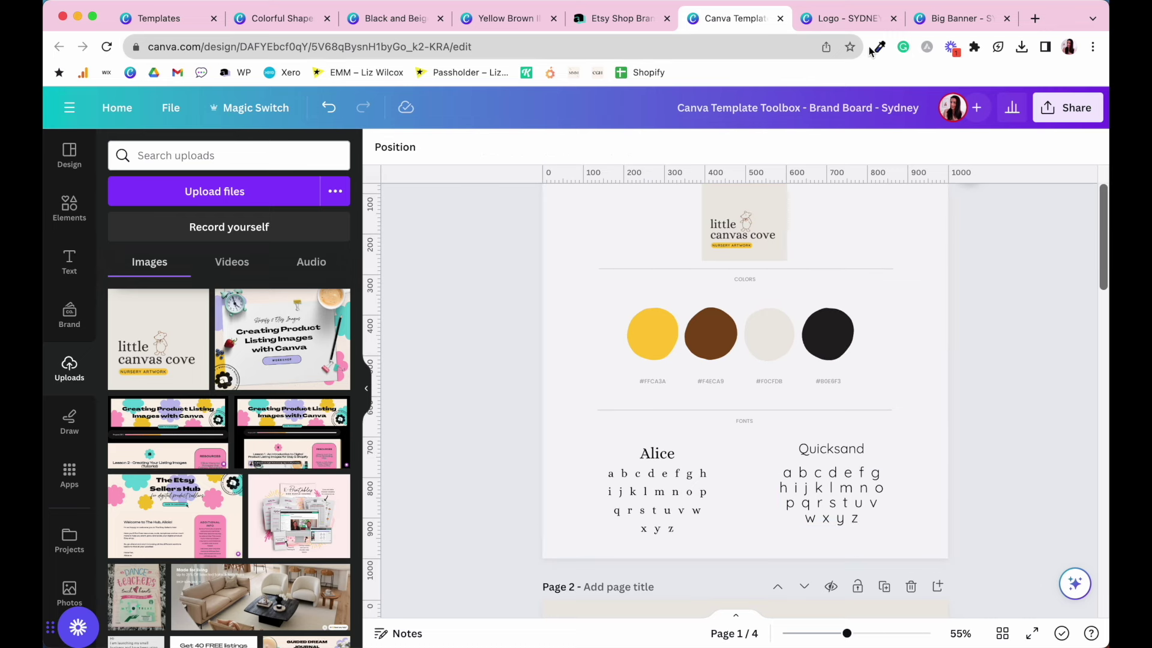
In the Logo - SYDNEY COLLECTION design, add a page after the Terms & Conditions page and fill it with the little canvas cove logo.
click(838, 21)
scroll(820, 327, down, 15)
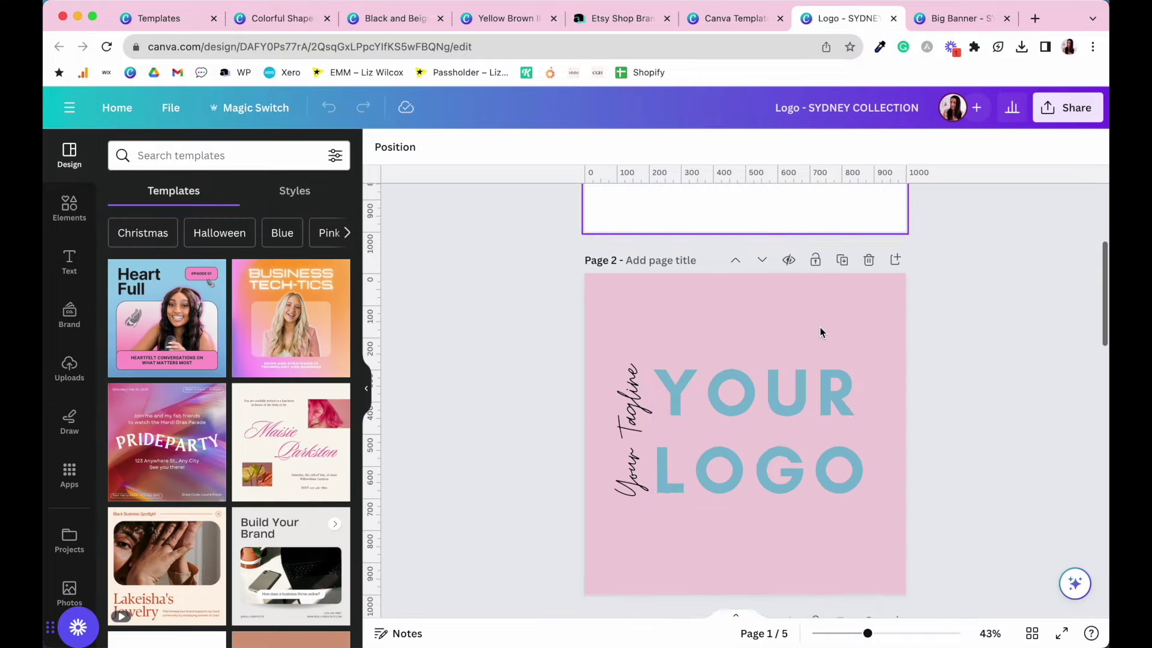
scroll(821, 332, down, 5)
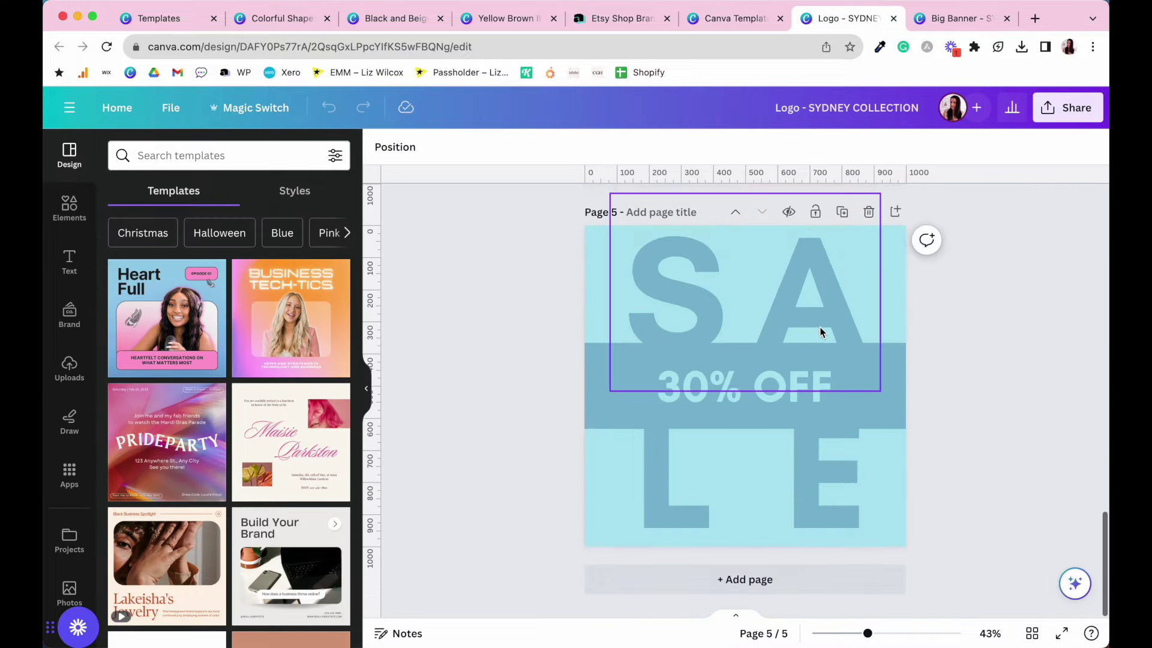
scroll(821, 332, up, 15)
scroll(821, 332, up, 5)
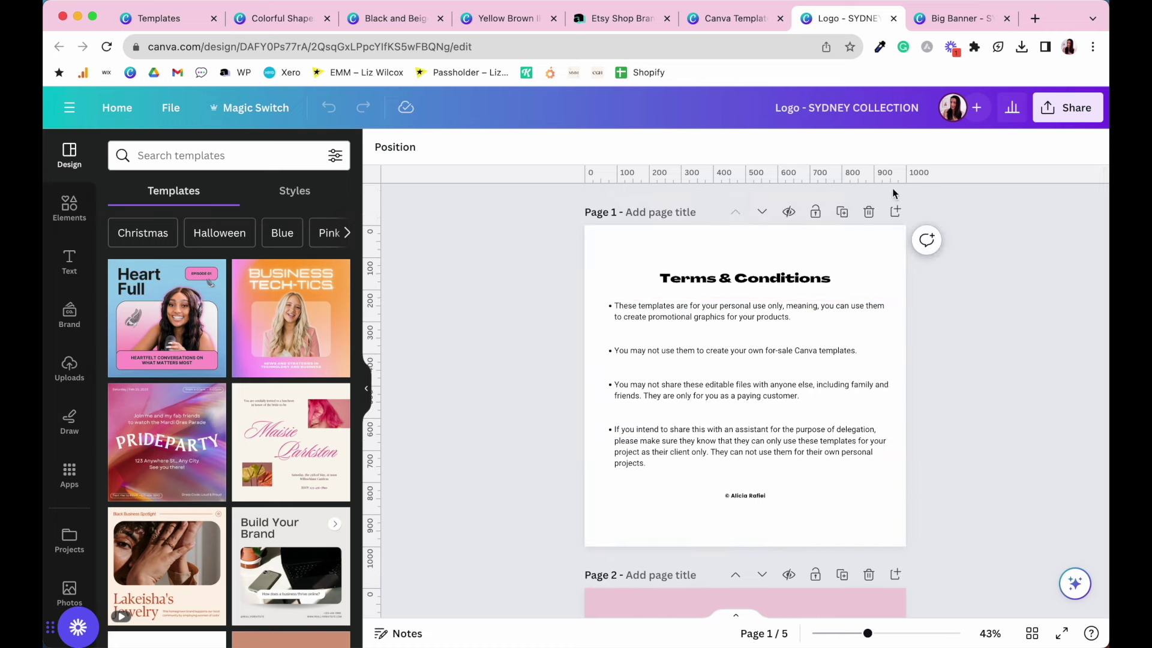
click(902, 216)
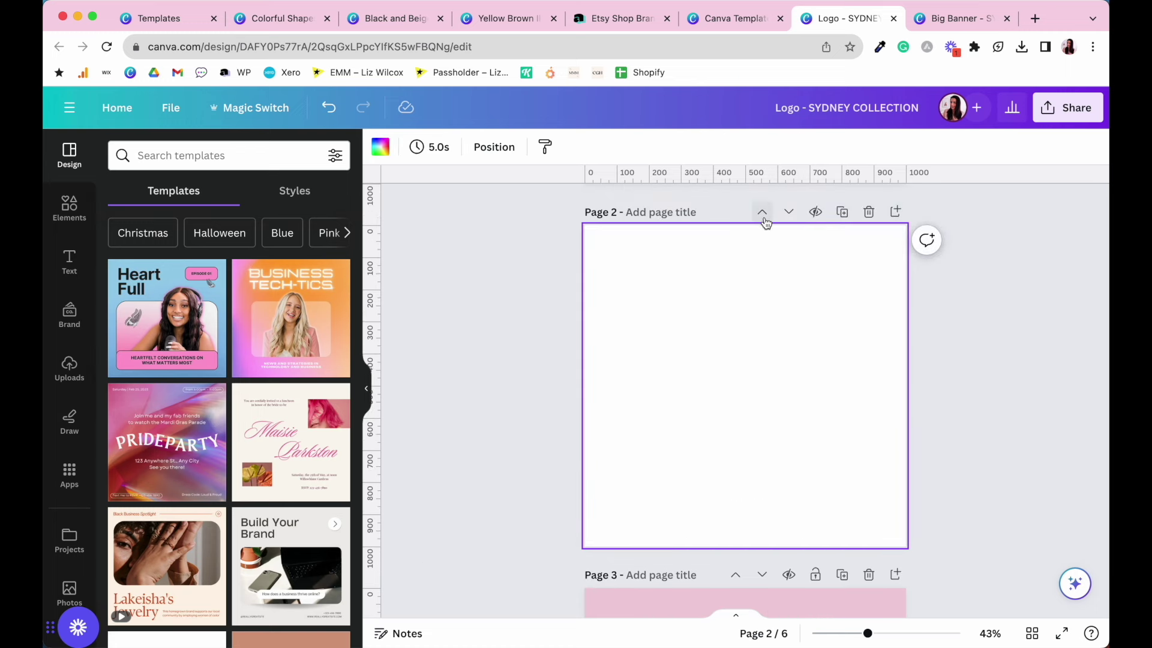
click(911, 330)
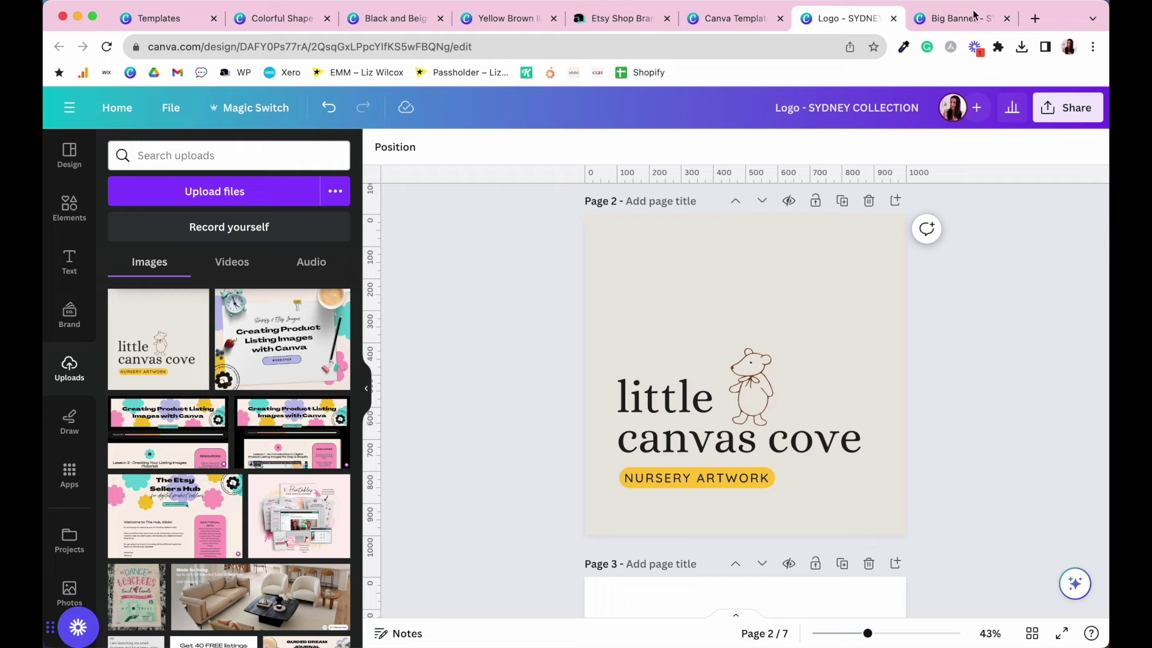
Switch to the Big Banner - SYDNEY COLLECTION design and go to the page 2 banner with the tablet and laptop mockups.
click(941, 18)
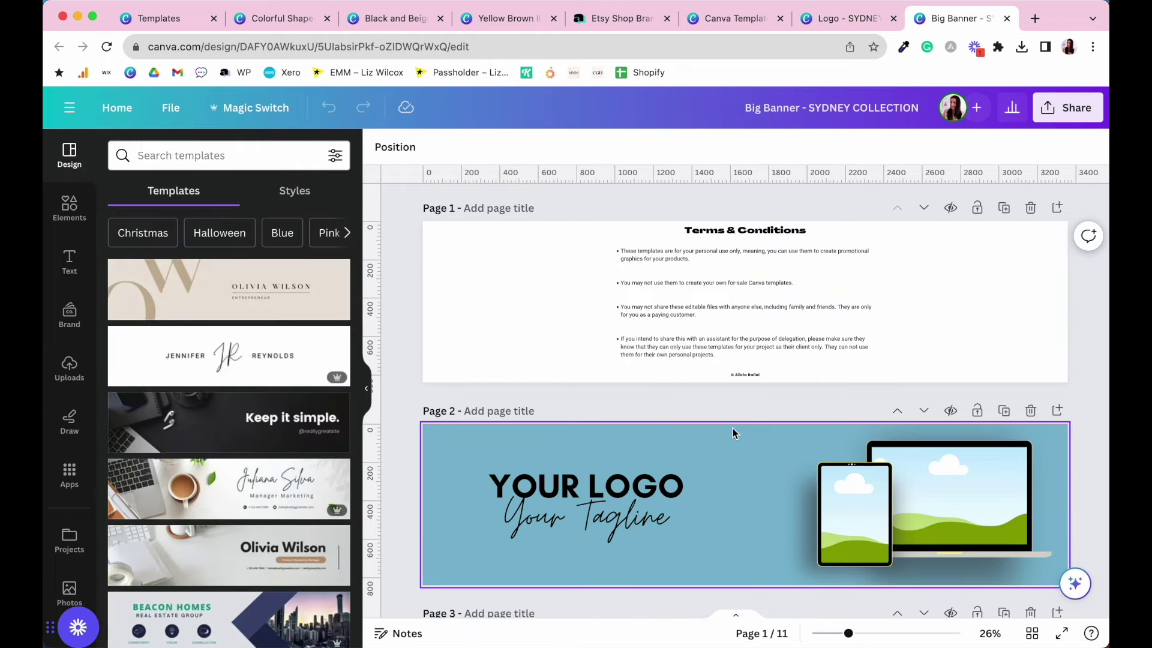
scroll(733, 427, down, 2)
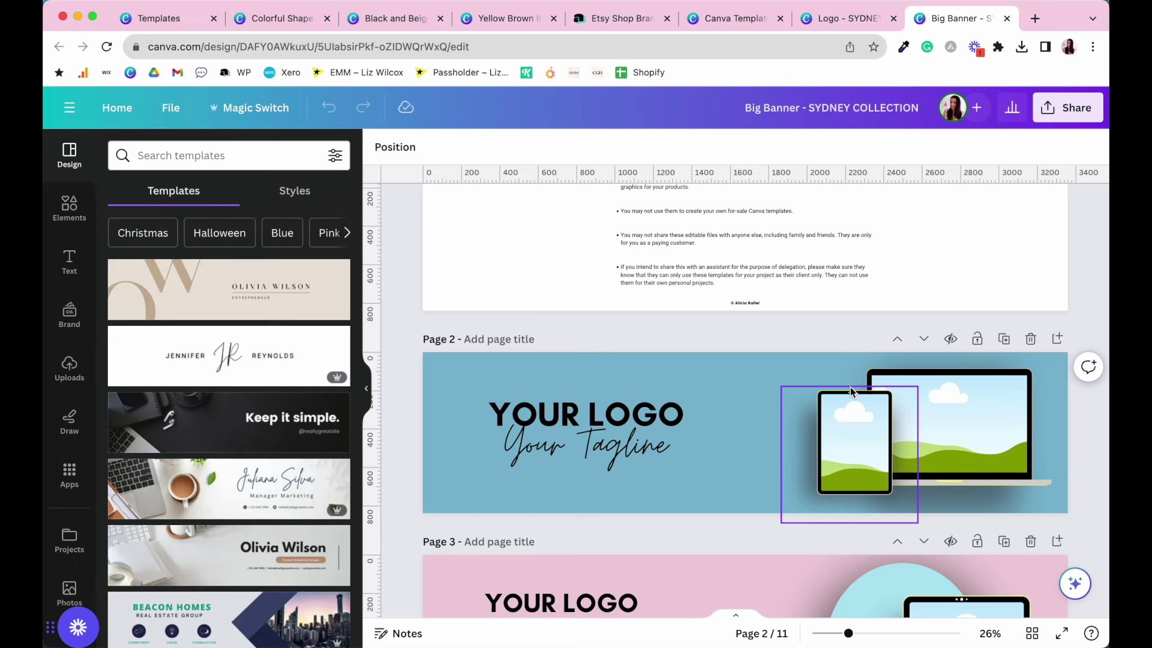
click(820, 459)
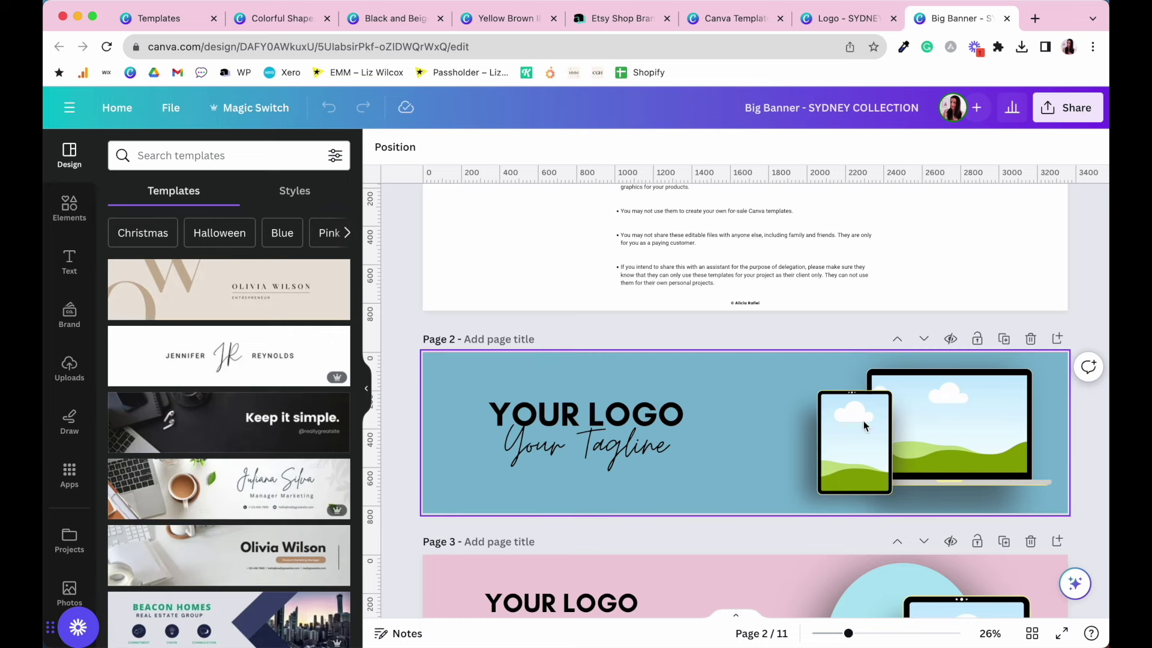
Copy the logo name, mouse illustration and tagline from page 2 of the Brand Board - Sydney design and return to the Big Banner design.
scroll(746, 372, down, 2)
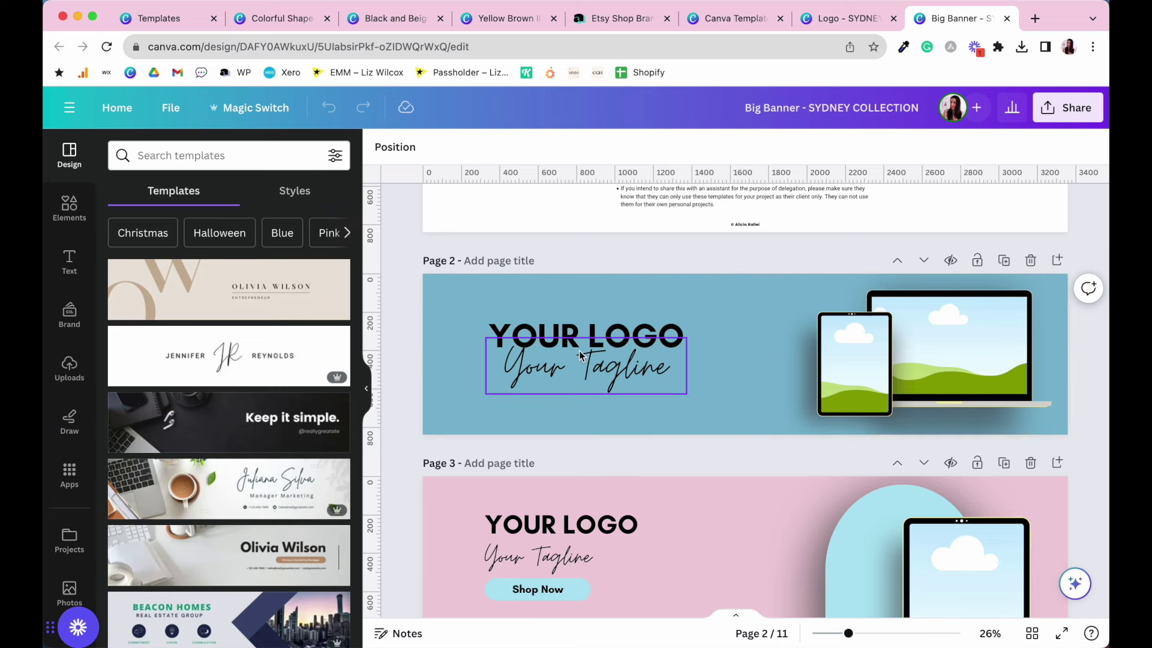
click(753, 23)
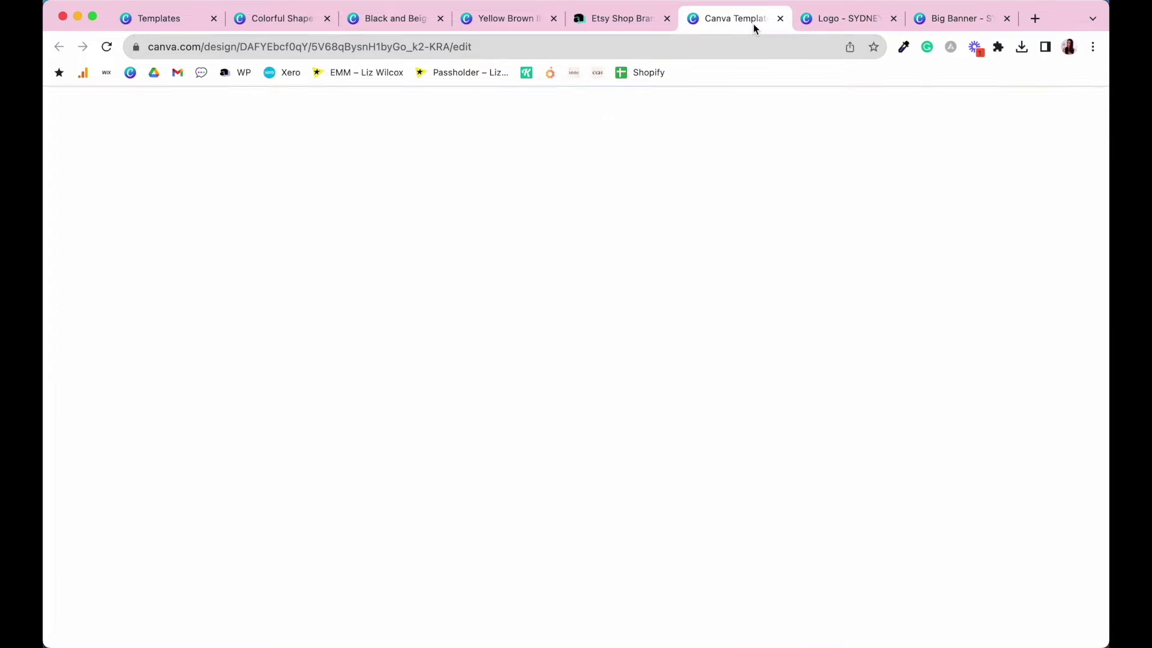
click(474, 471)
scroll(555, 314, down, 2)
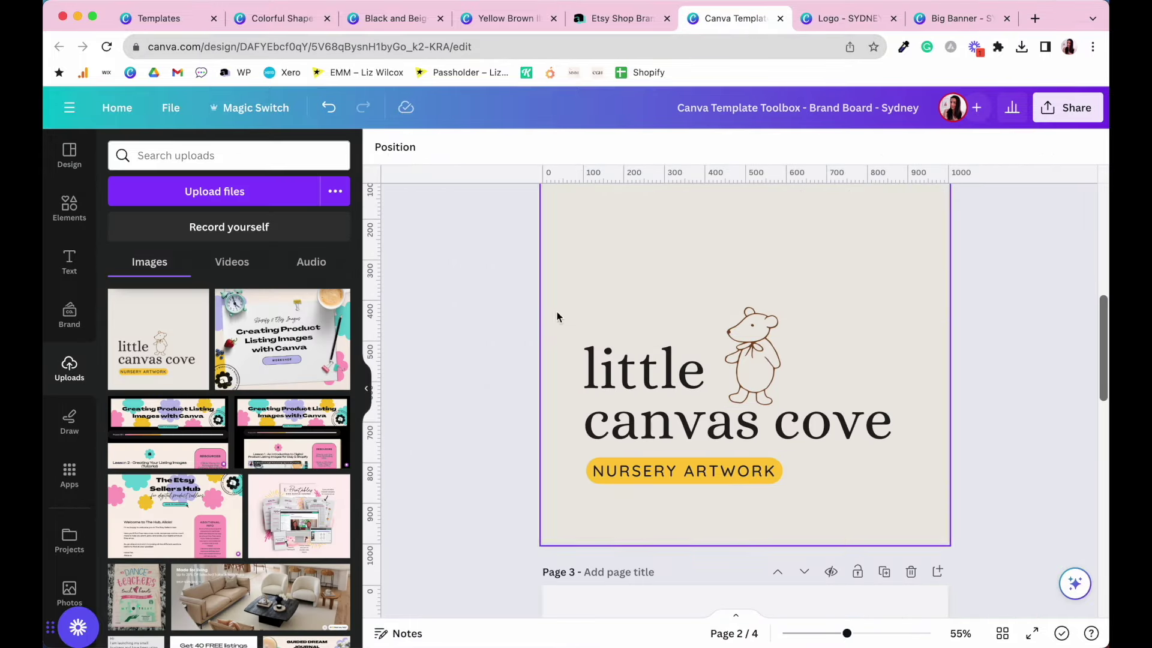
drag(791, 377, 895, 497)
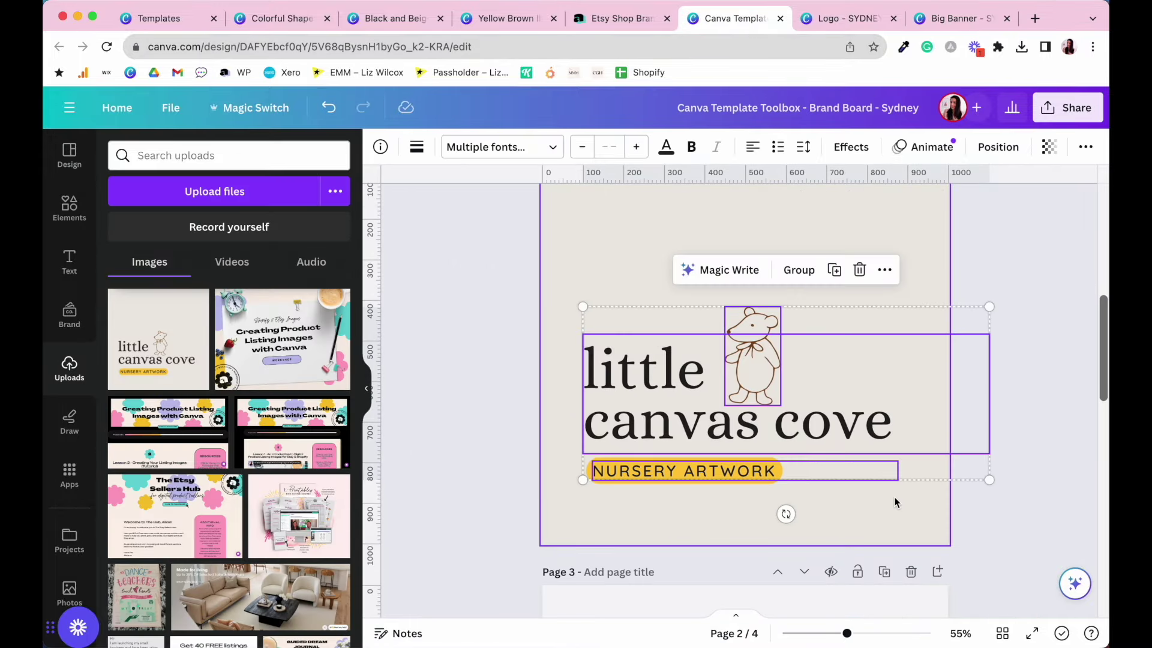
click(968, 17)
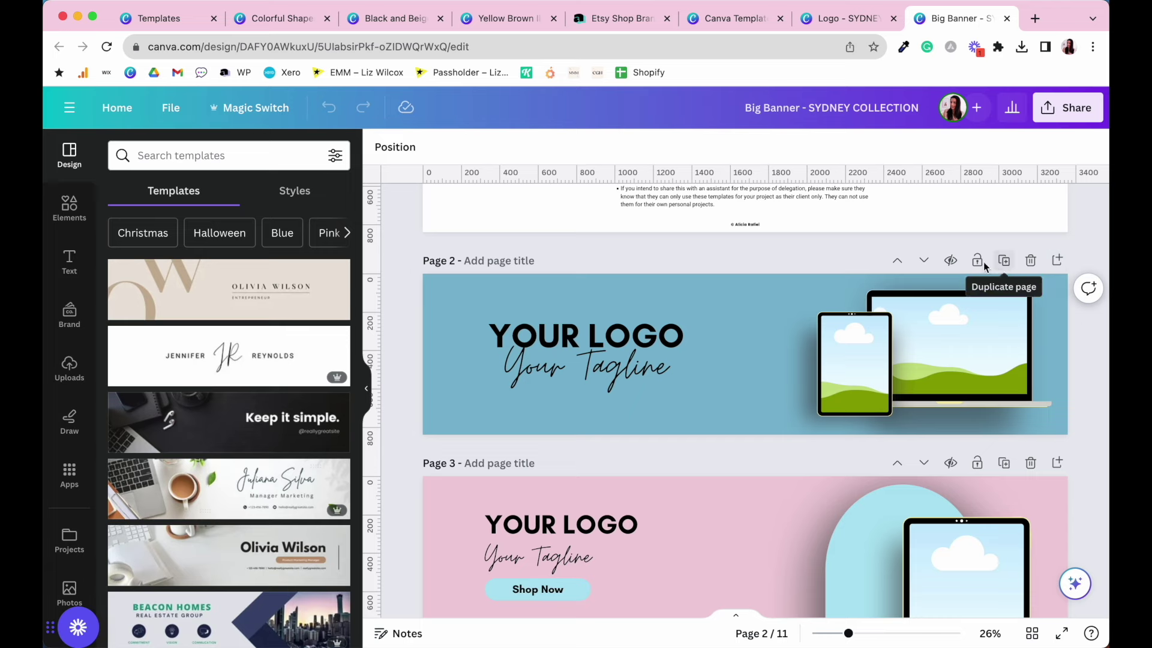
Duplicate the page 9 banner with the three overlapping photo frames.
scroll(884, 441, down, 6)
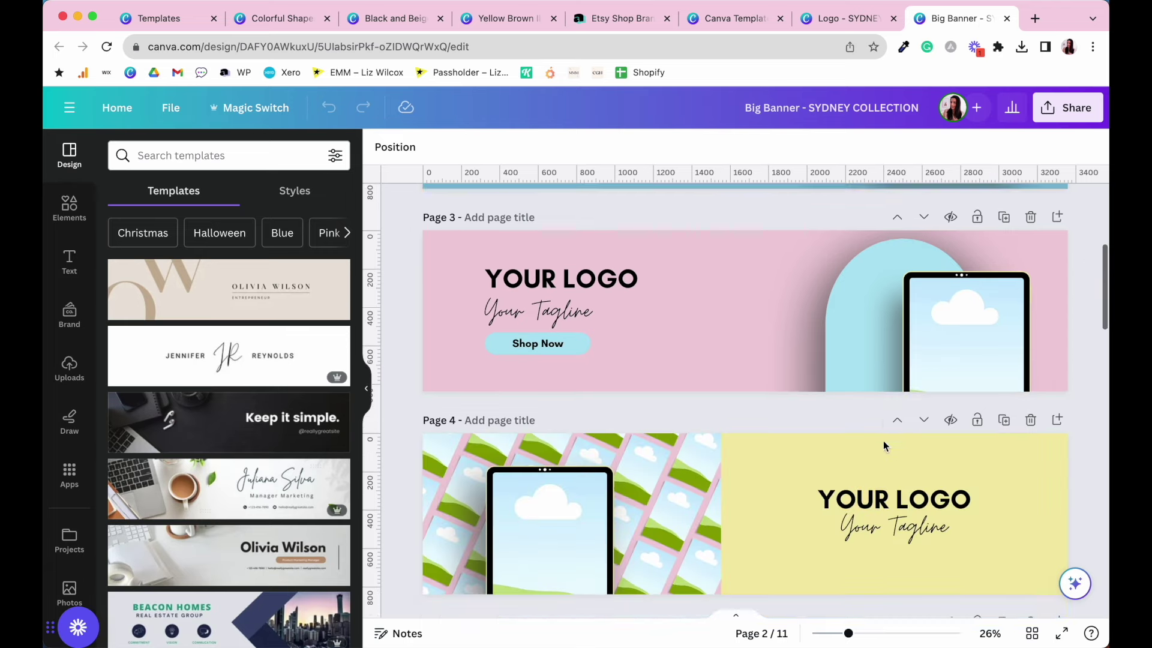
scroll(883, 445, down, 9)
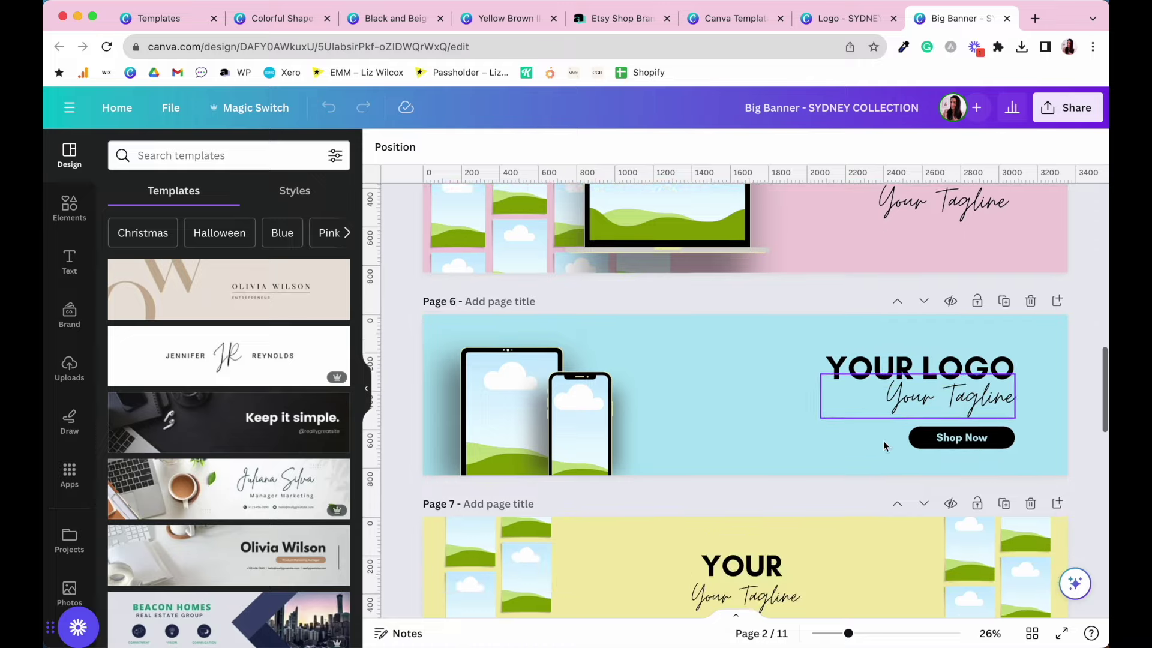
scroll(884, 446, down, 3)
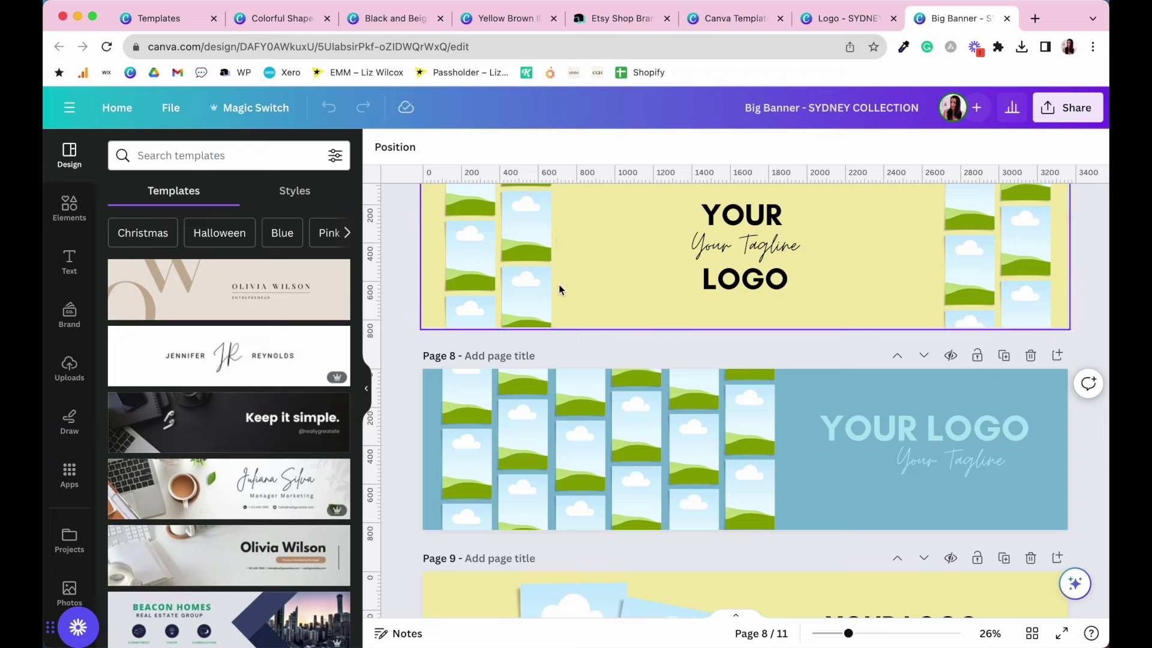
scroll(559, 290, down, 6)
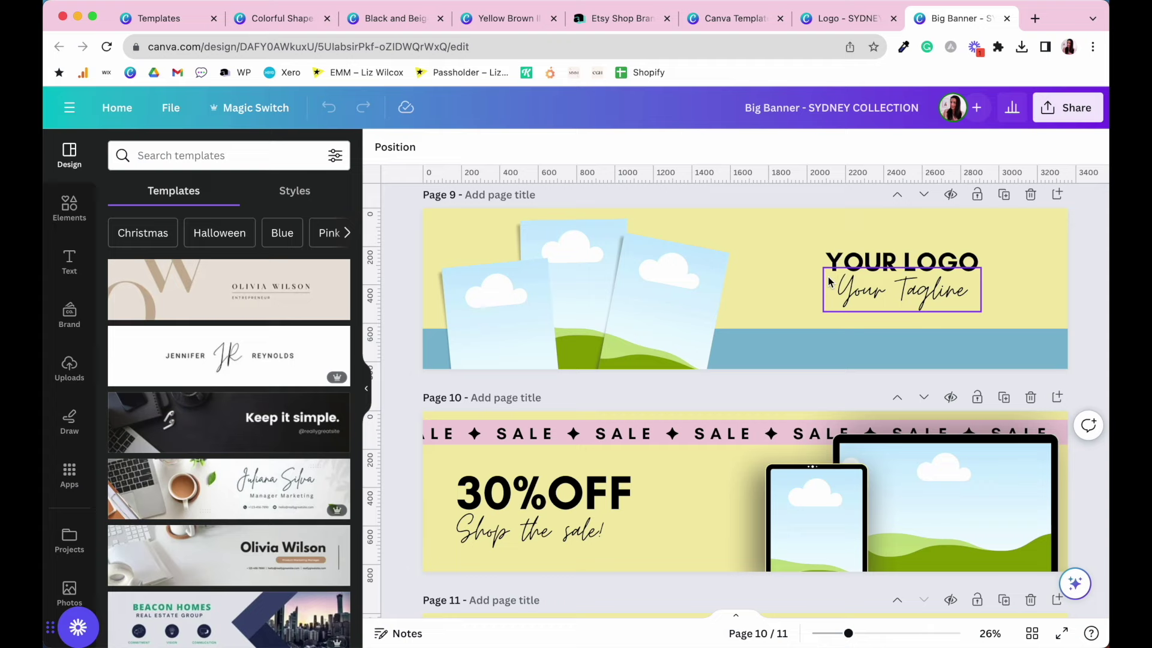
click(1004, 195)
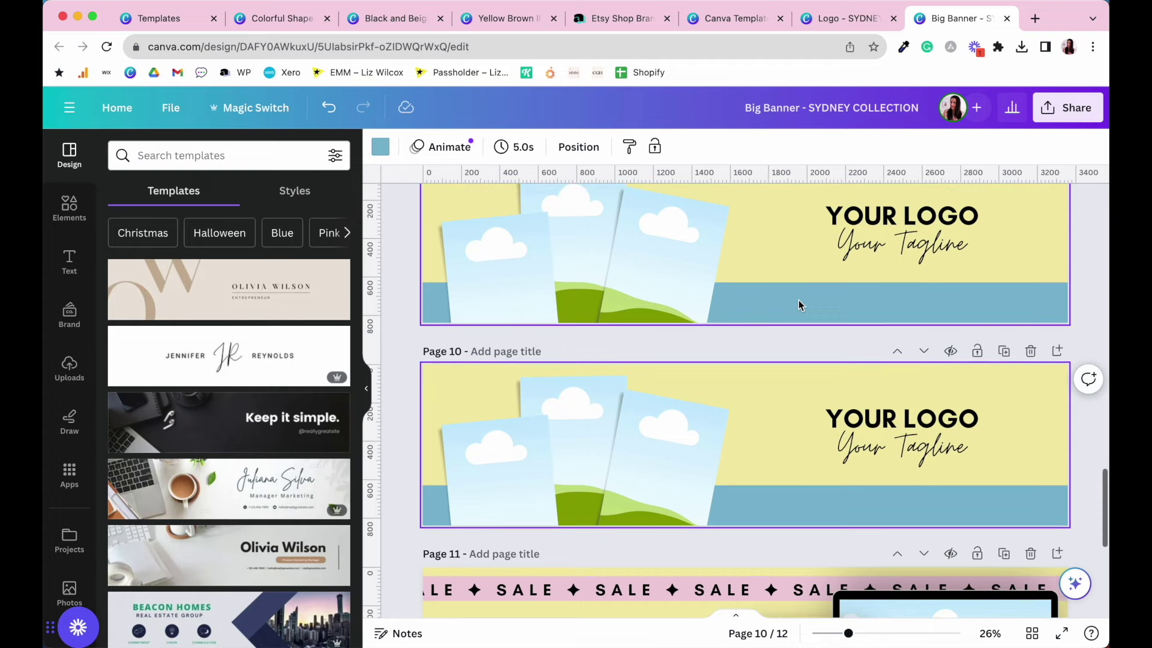
Remove the yellow and blue background colours and the placeholder logo and tagline from the duplicated banner on page 10.
scroll(799, 306, up, 1)
scroll(744, 321, down, 2)
click(756, 430)
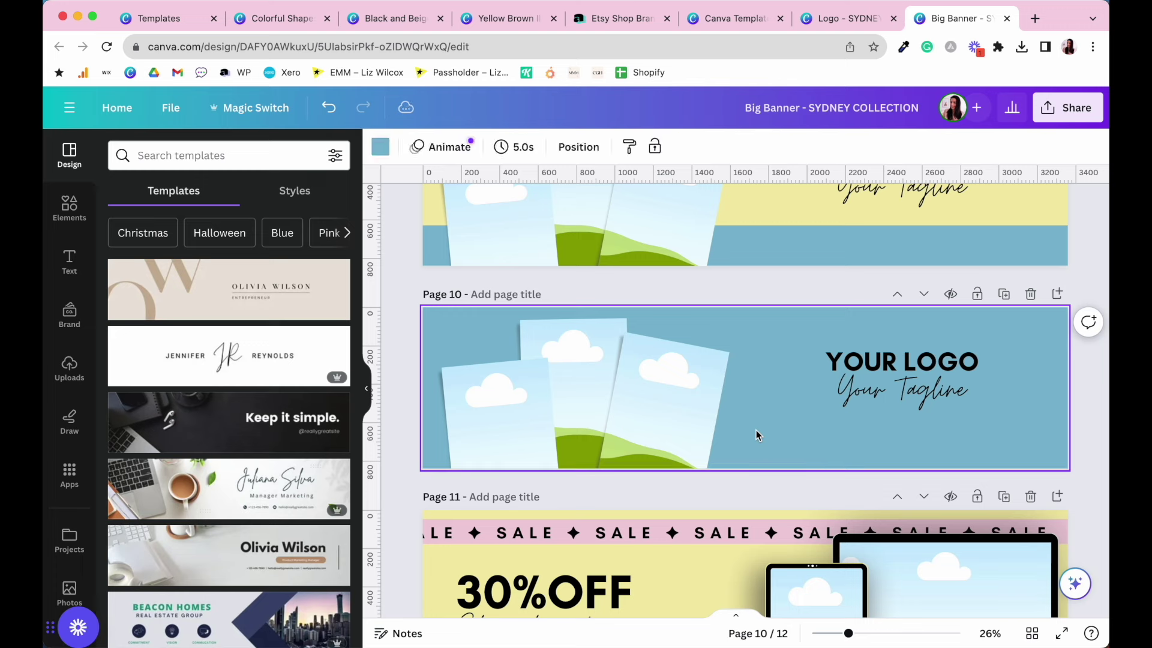
key(BackSpace)
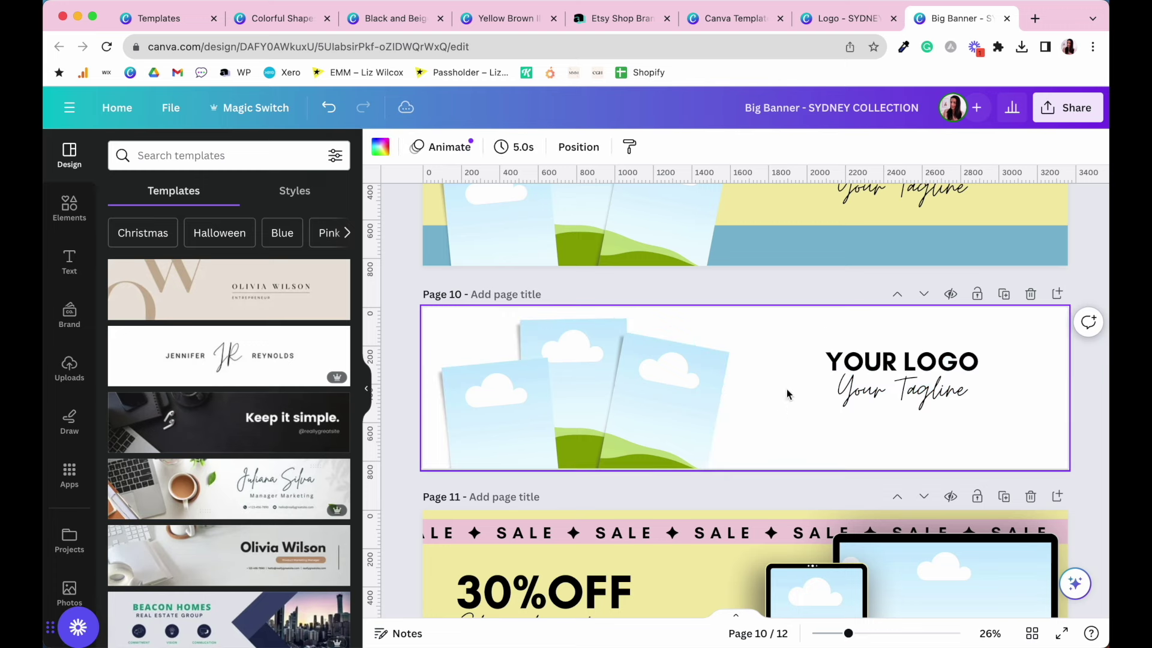
click(947, 418)
key(Delete)
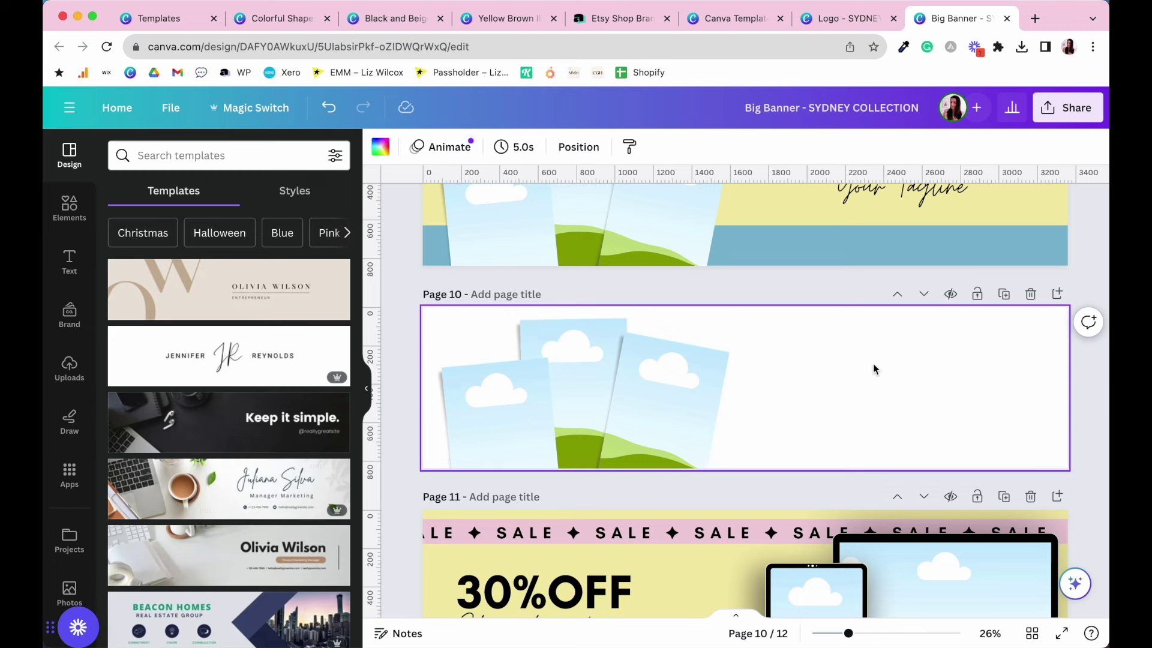
Paste the copied little canvas cove logo onto page 10 and enlarge it in the blank area beside the photo frames.
key(ctrl+z)
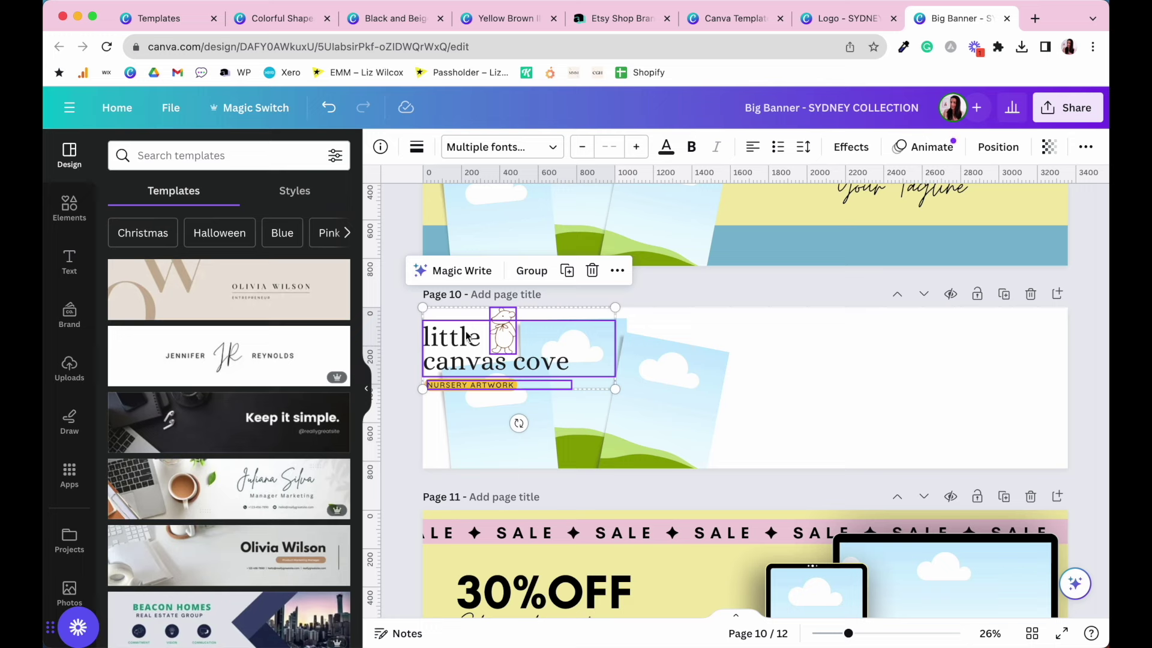
drag(523, 346, 783, 351)
drag(947, 399, 1053, 443)
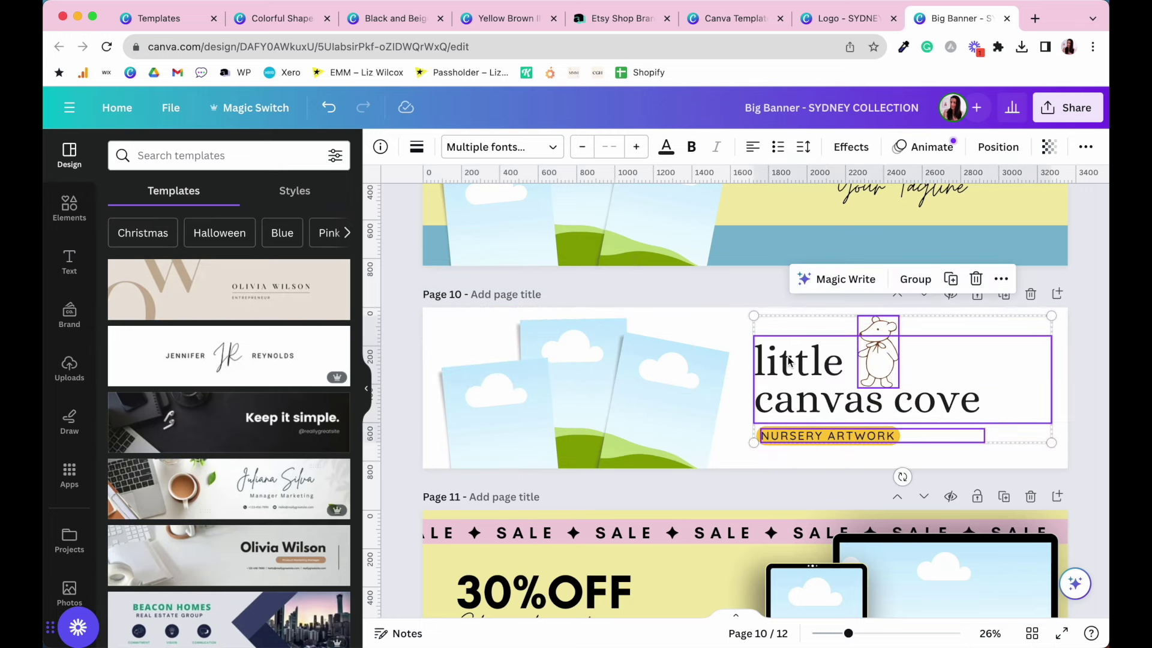
click(927, 462)
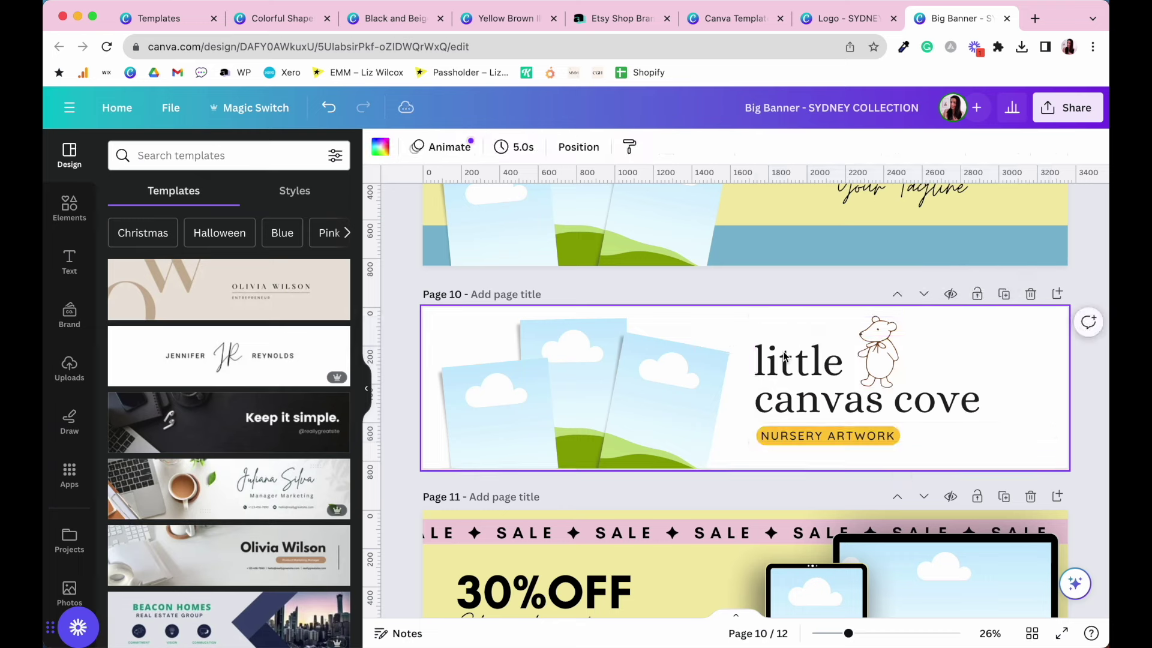
Centre-align the logo name and NURSERY ARTWORK tagline and rearrange the logo into a smaller stack with the mouse above the name.
click(836, 367)
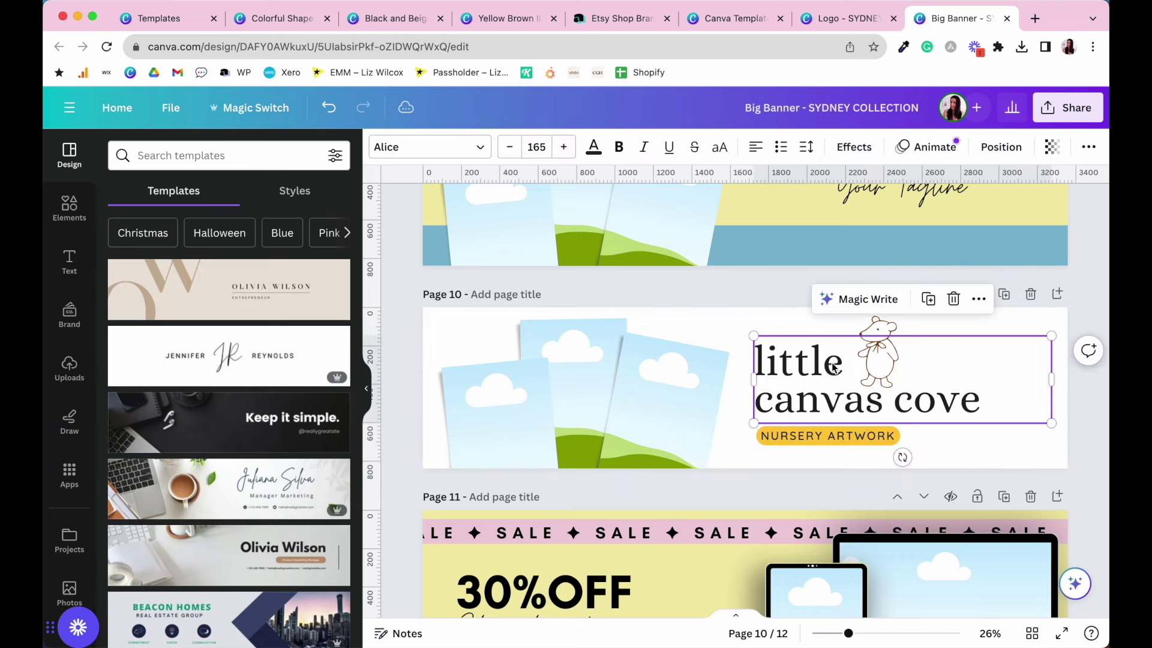
click(755, 147)
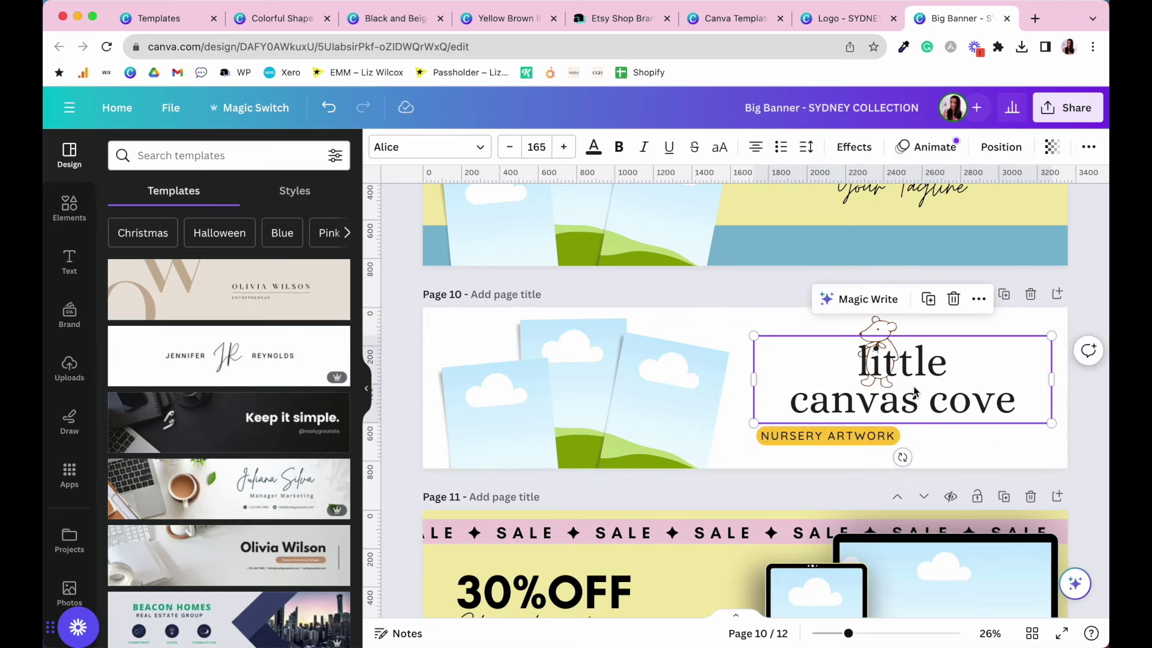
click(846, 436)
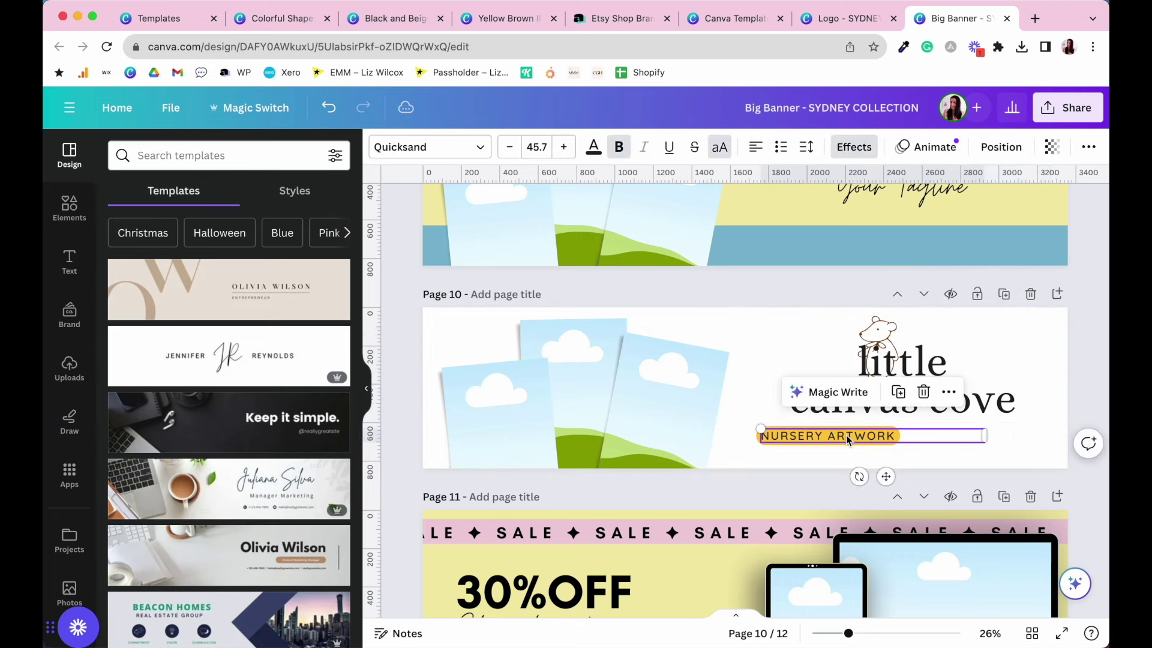
click(755, 147)
drag(916, 454, 948, 372)
drag(882, 433, 947, 433)
click(825, 354)
drag(836, 314, 915, 349)
click(1018, 391)
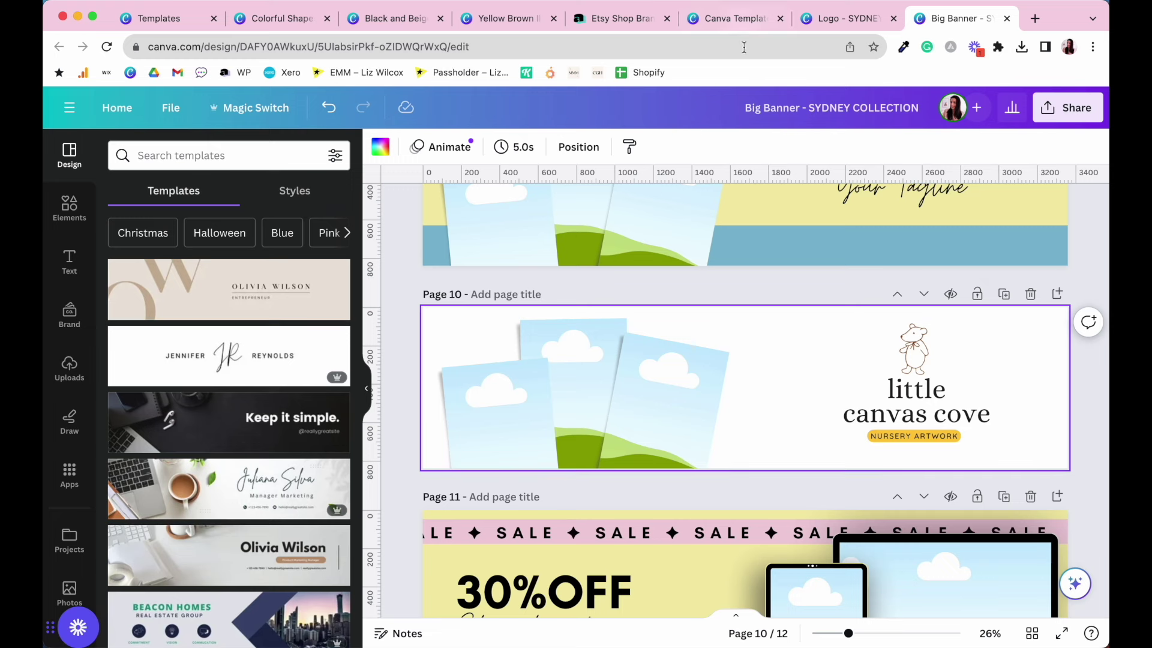
Add a blank page after the page 10 banner and copy the four brand colour circles from the Brand Board - Sydney design.
click(1057, 294)
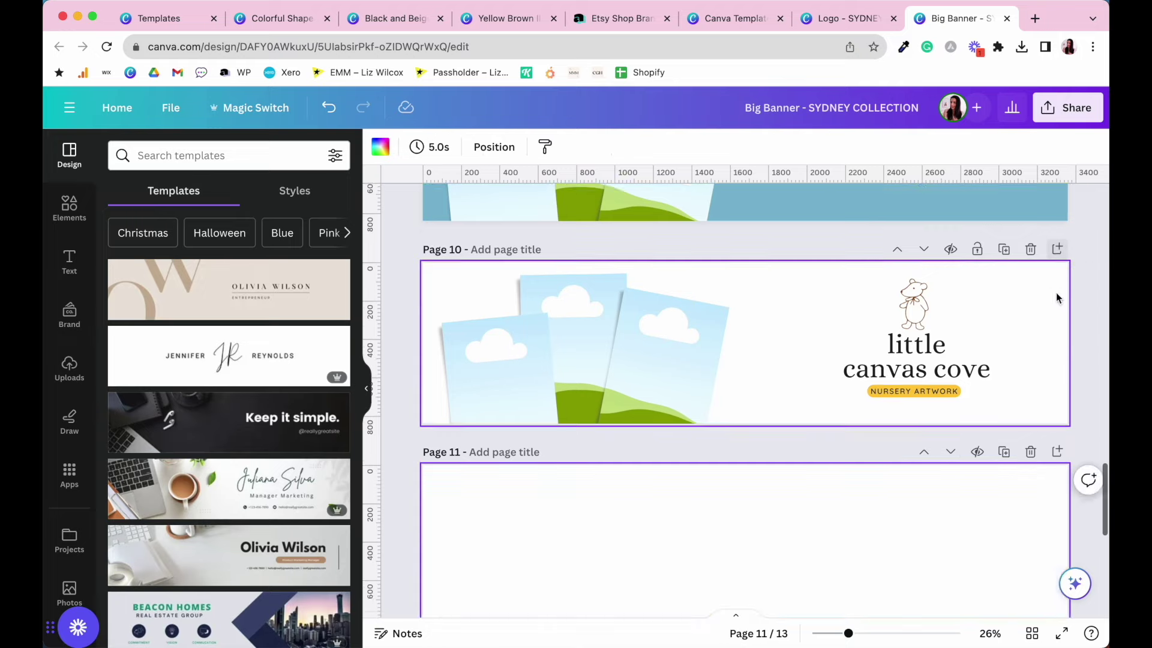
click(724, 18)
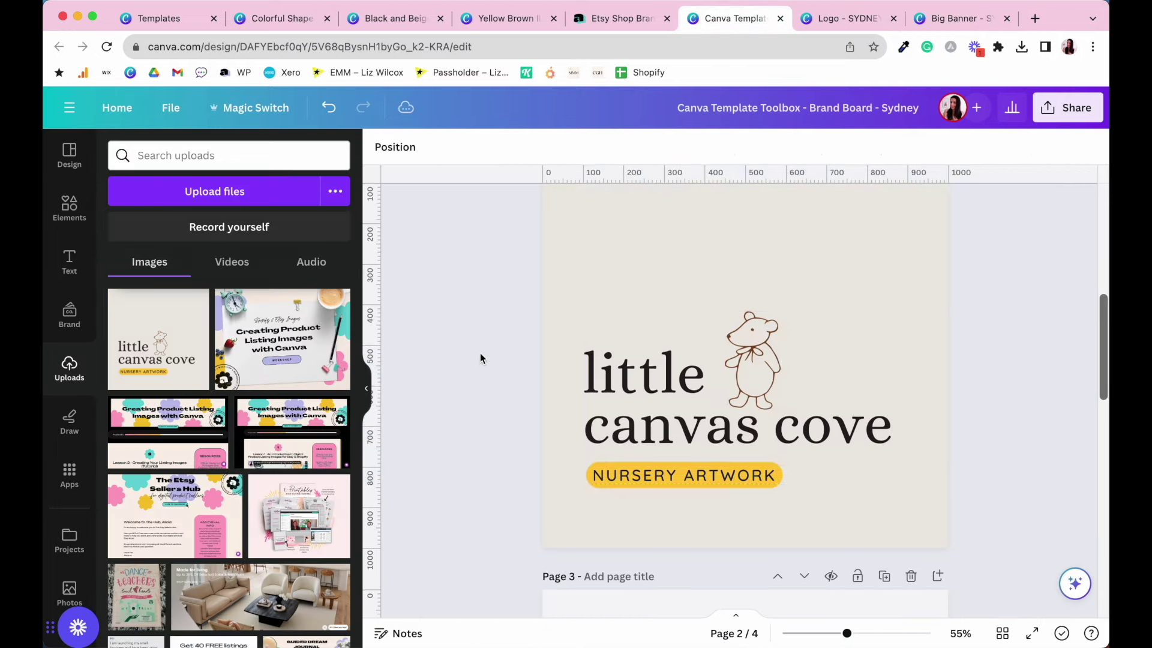
drag(530, 390, 959, 406)
click(958, 18)
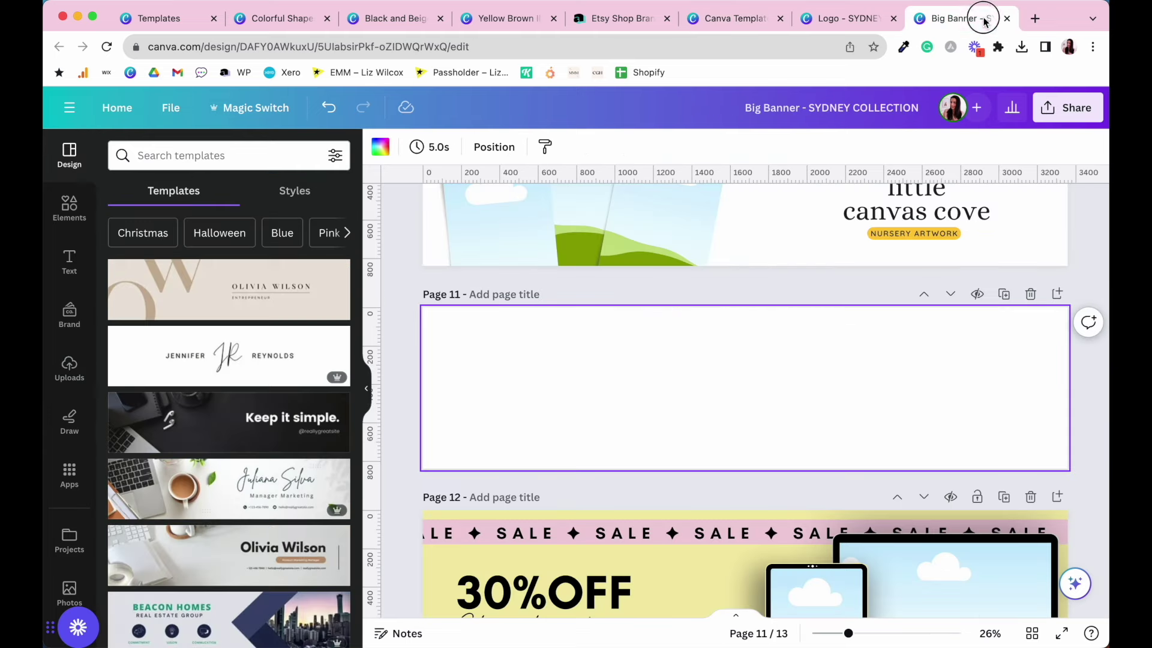
Paste the four colour circles onto the blank page 11 and enlarge them in a row across its left half.
key(ctrl+v)
click(689, 351)
drag(426, 373, 643, 396)
drag(568, 378, 704, 404)
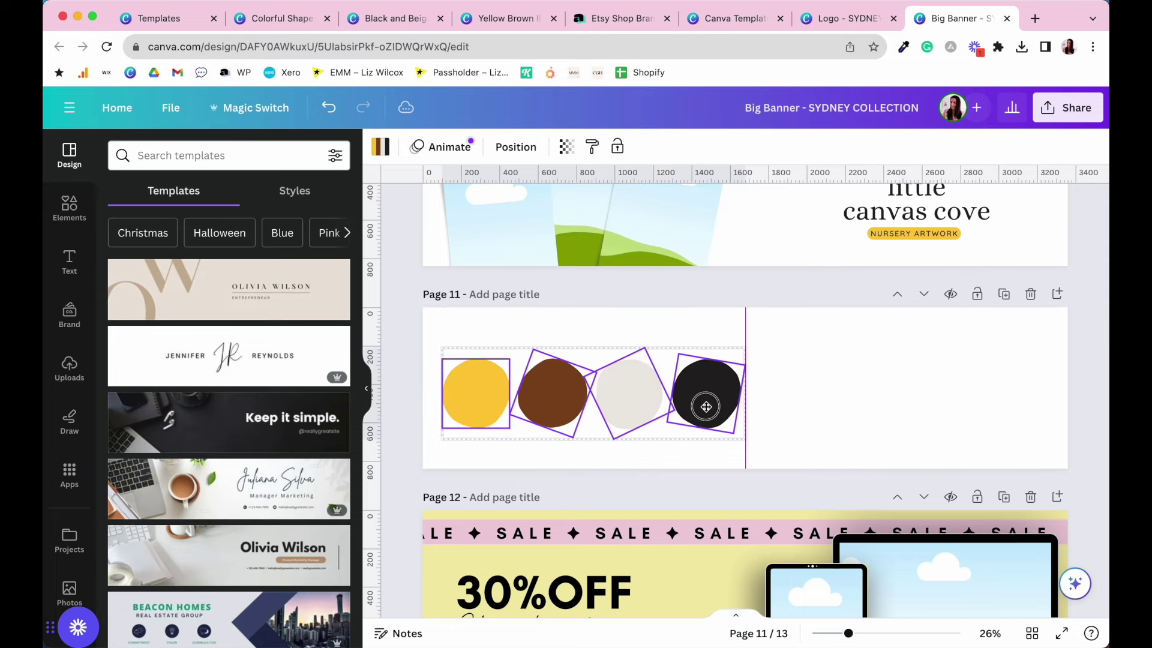
click(830, 412)
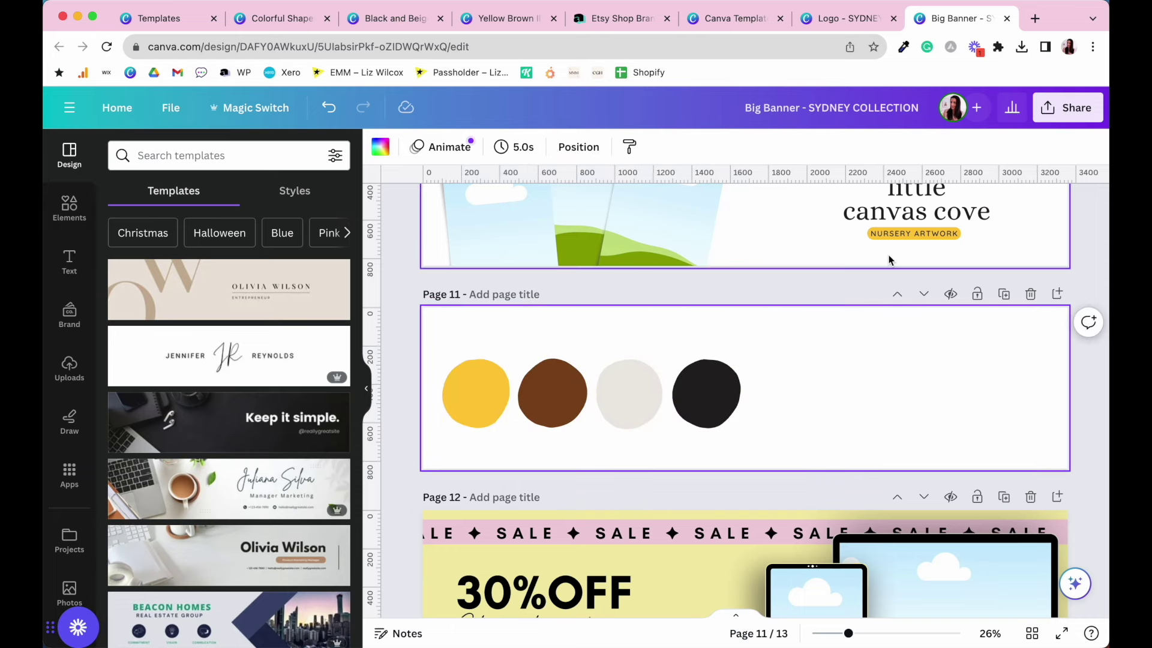
Set the page 10 banner's background to the light beige that matches the brand colour circle.
scroll(876, 282, up, 2)
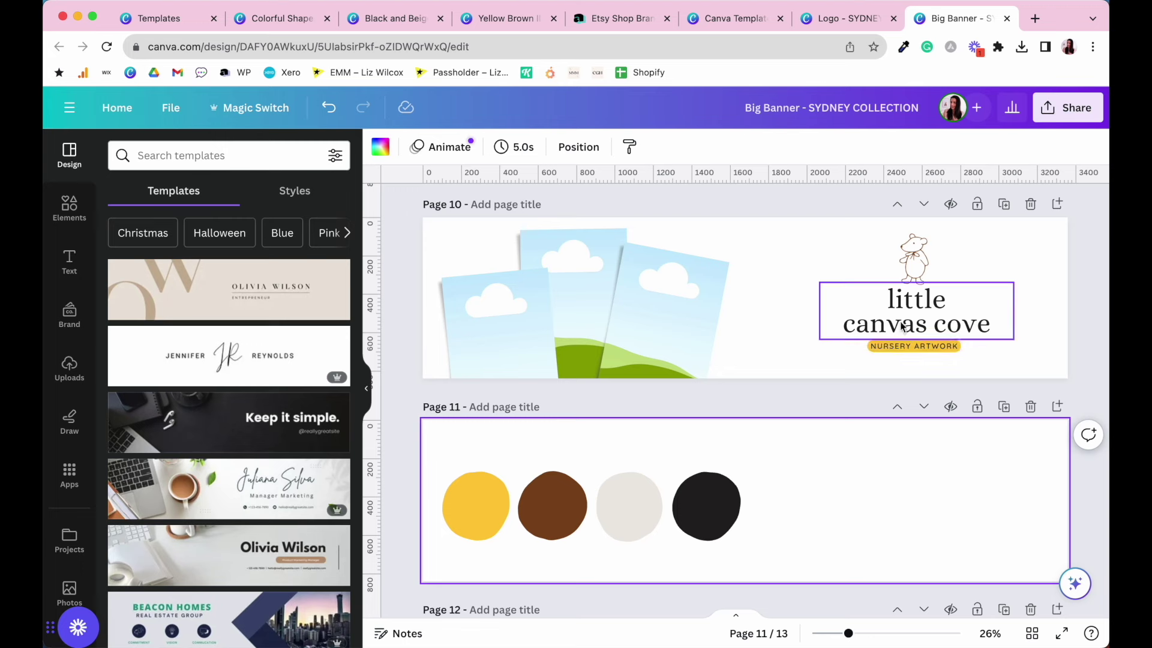
click(765, 230)
click(380, 147)
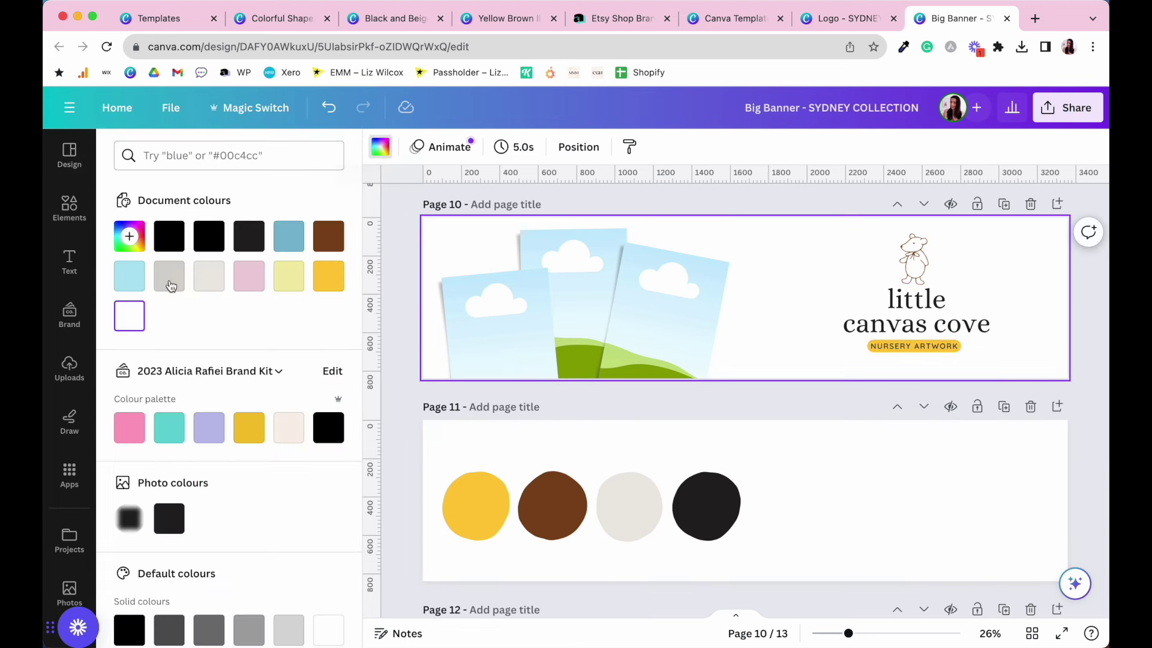
click(208, 275)
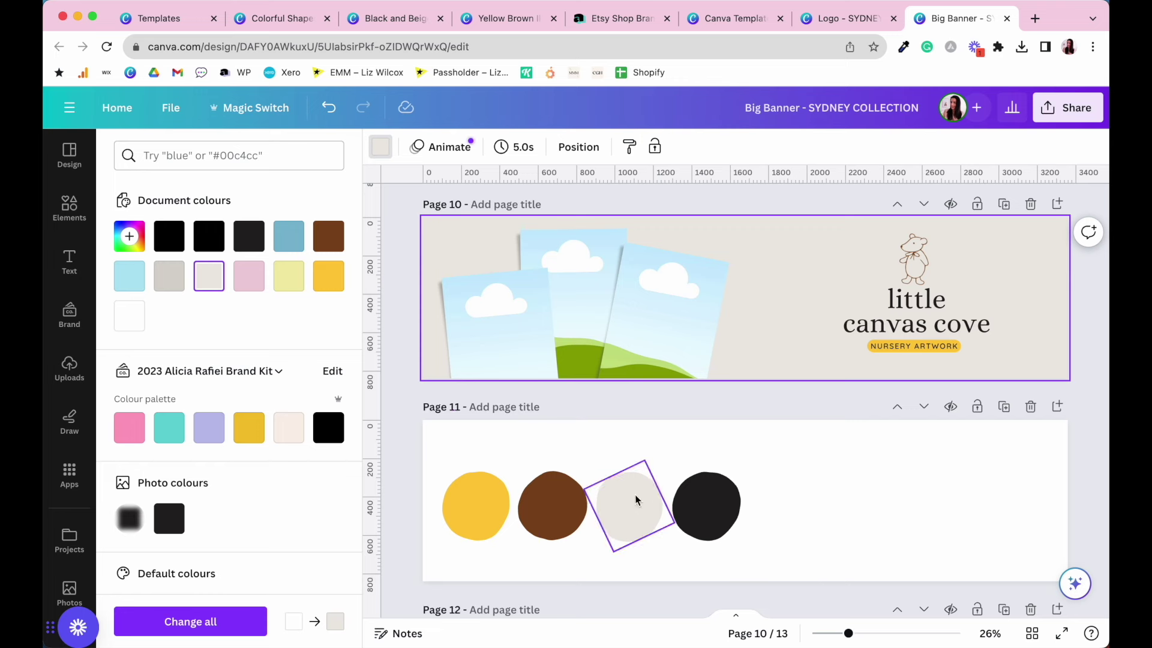
click(777, 268)
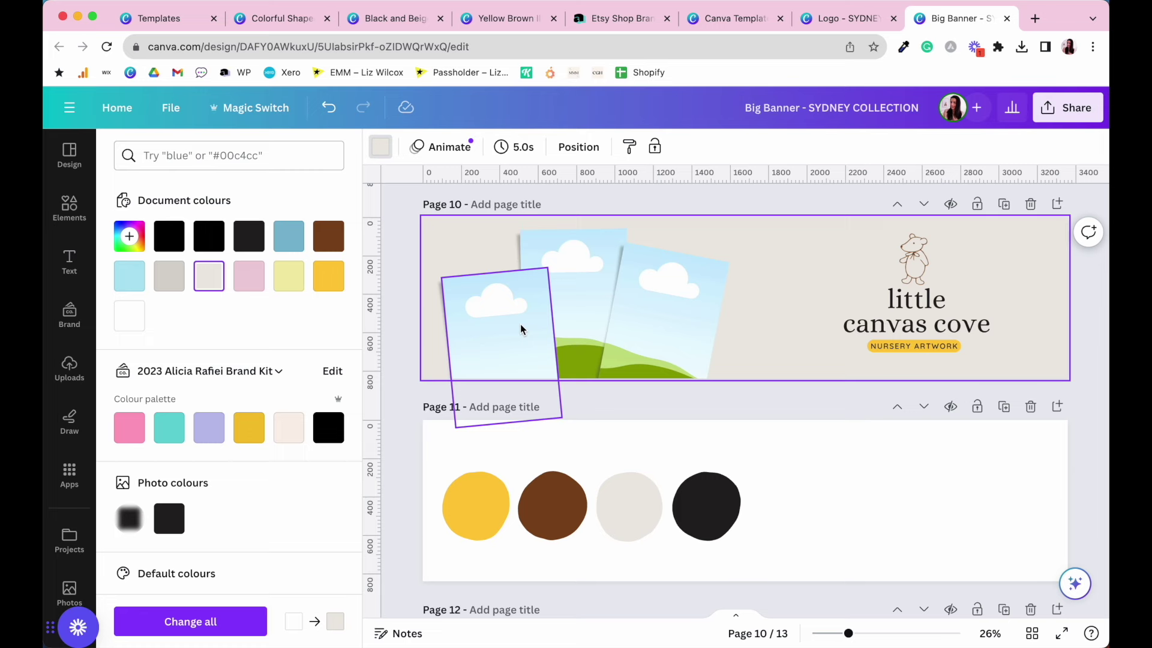
click(927, 265)
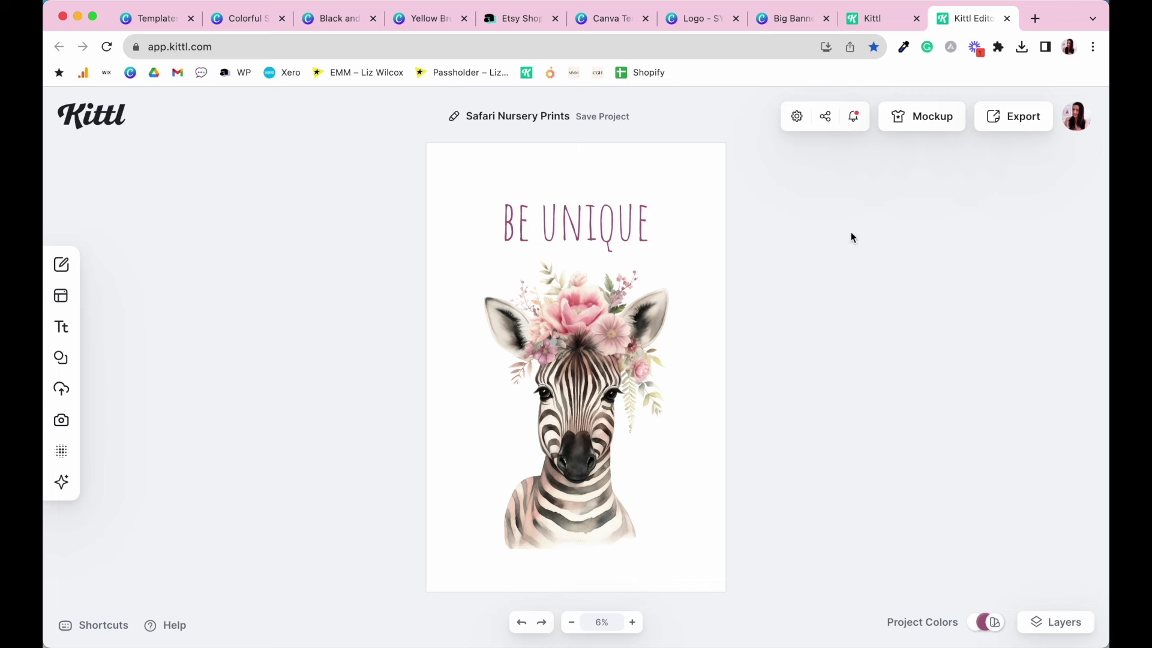
In Kittl, open the download settings for the Safari Nursery Prints design and set the download size to 8 × 12 in.
click(1018, 125)
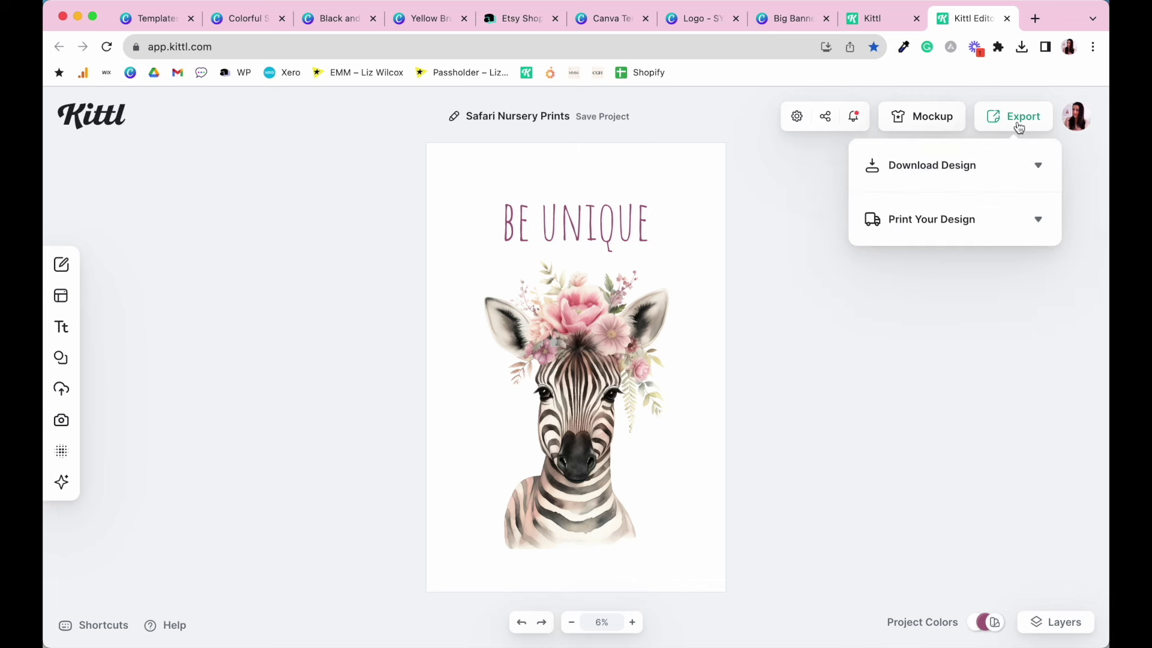
click(1005, 174)
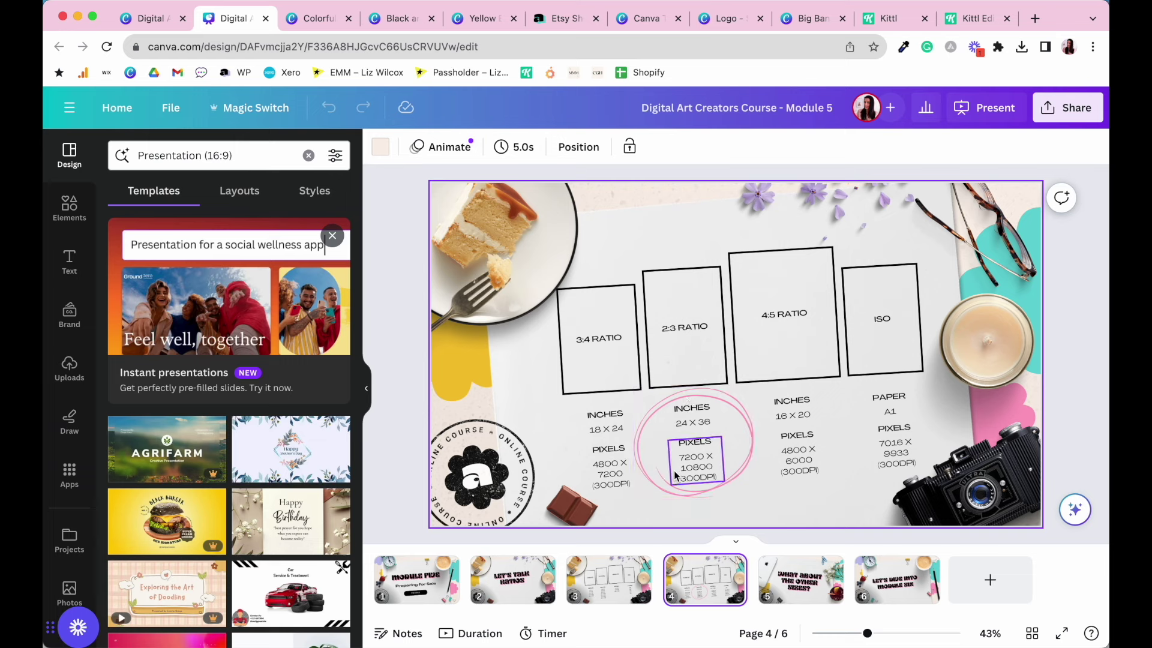
click(615, 581)
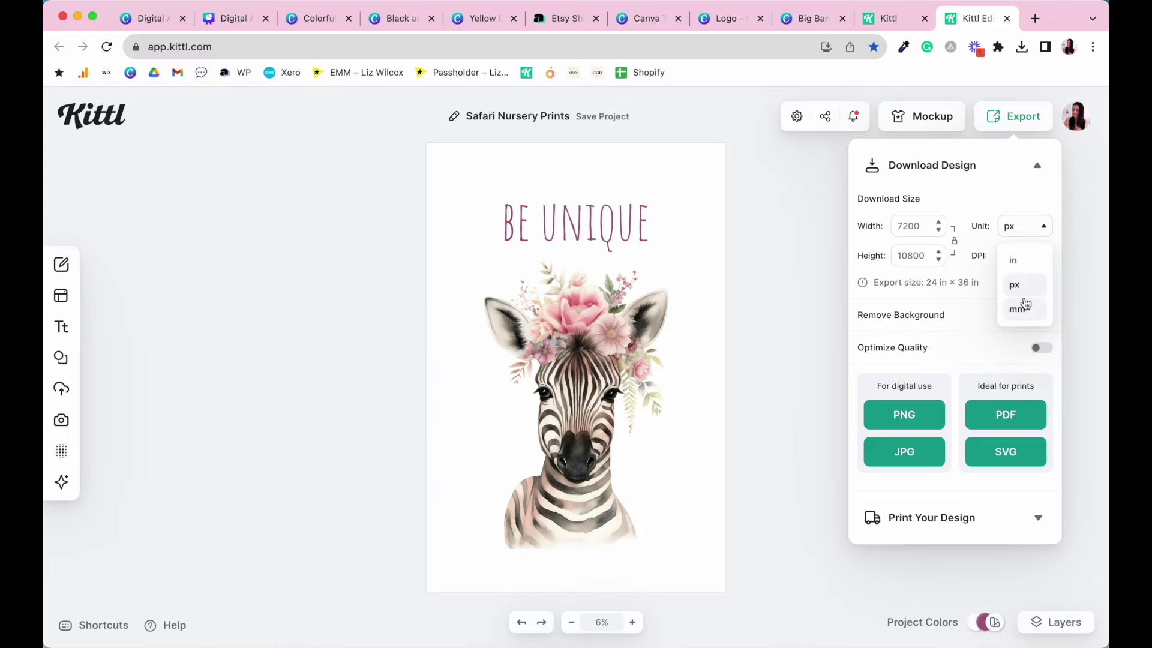
click(1020, 262)
click(936, 232)
text(8)
click(935, 255)
click(935, 255)
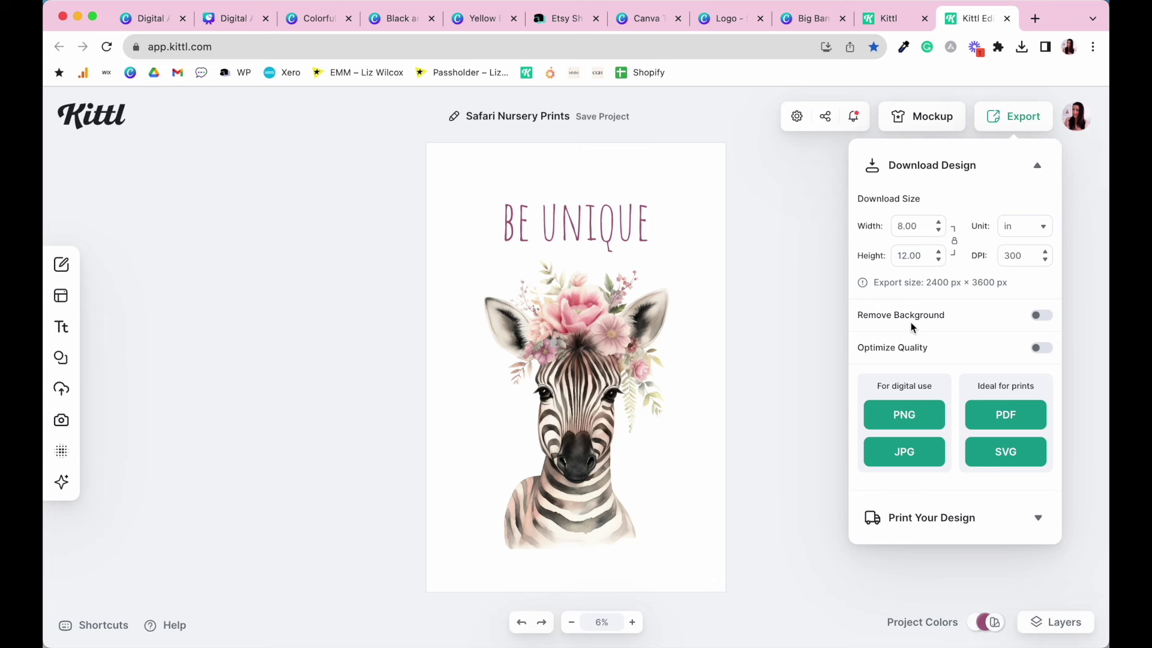
Set the DPI to 150 and download the BE UNIQUE zebra print as a PNG.
click(1025, 252)
key(BackSpace)
key(BackSpace)
key(BackSpace)
text(150)
click(914, 419)
click(765, 453)
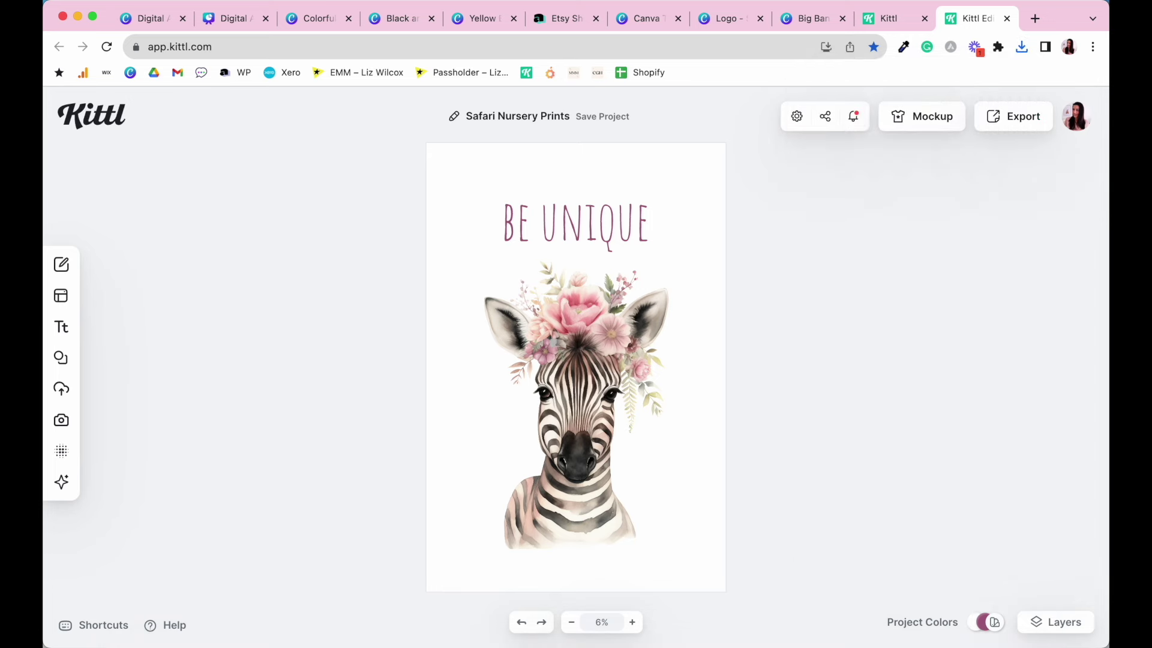
In the Canva banner design, fill all three page 10 frames with the BE UNIQUE zebra print and add a page after it.
click(807, 19)
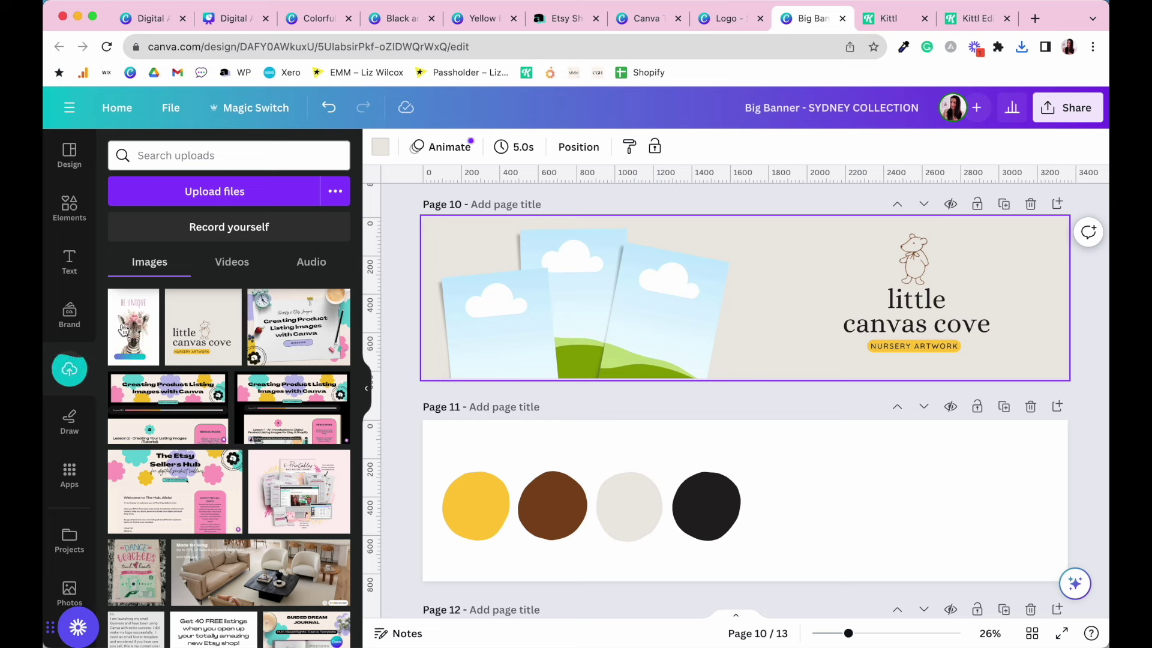
drag(139, 327, 636, 315)
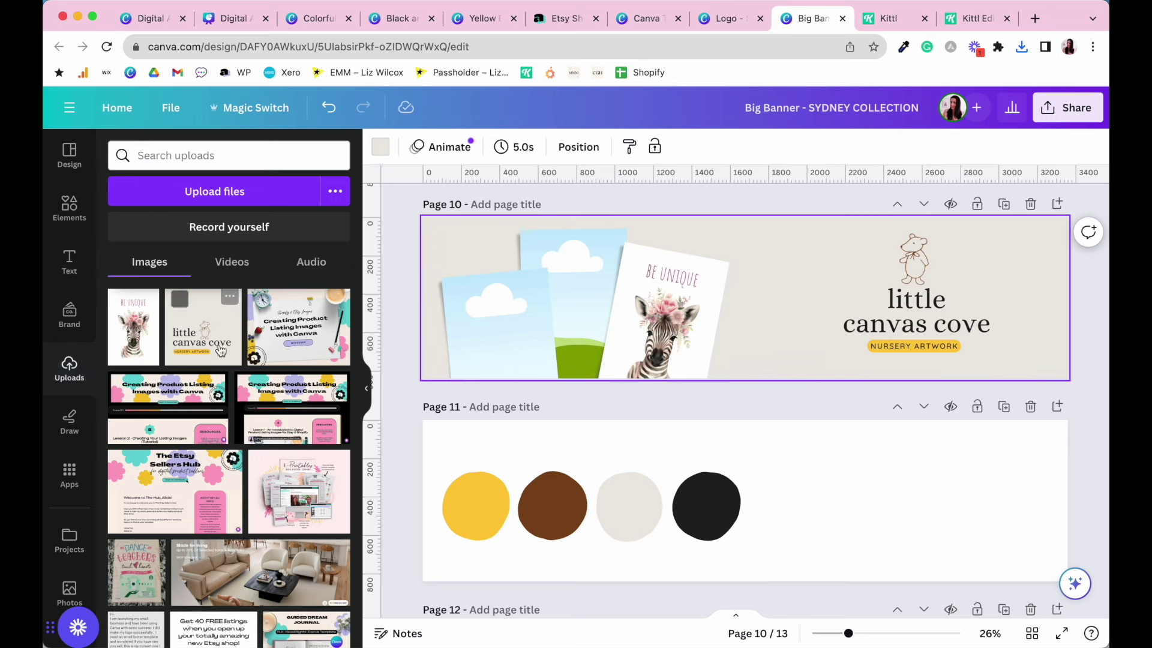
drag(123, 331, 580, 269)
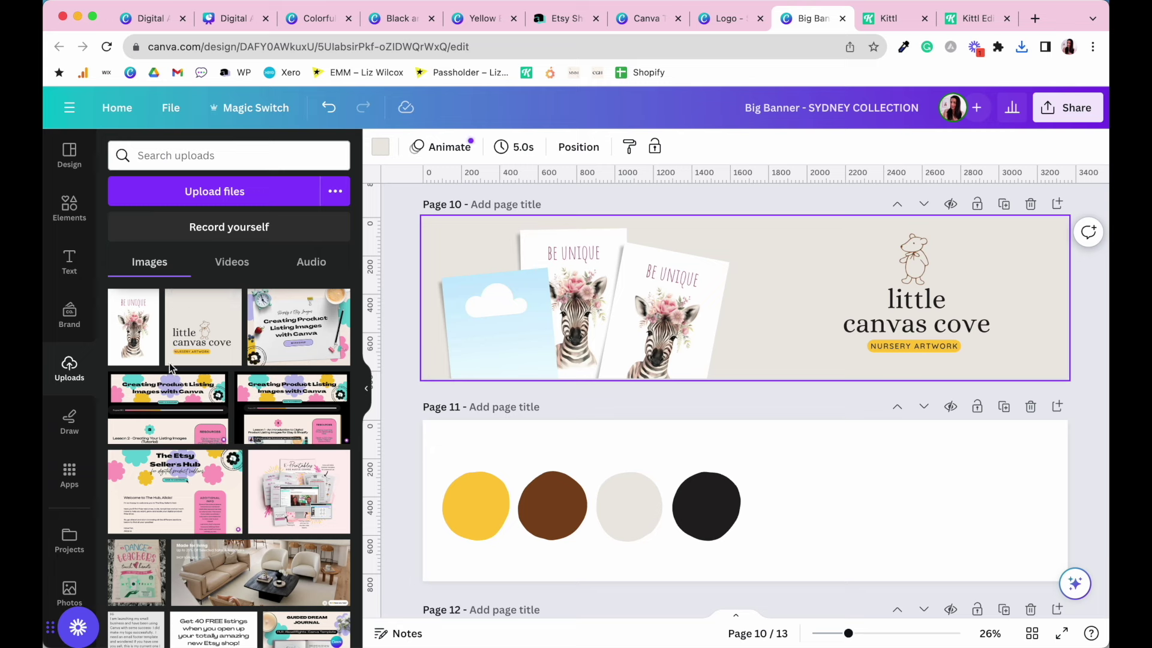
drag(133, 345, 498, 324)
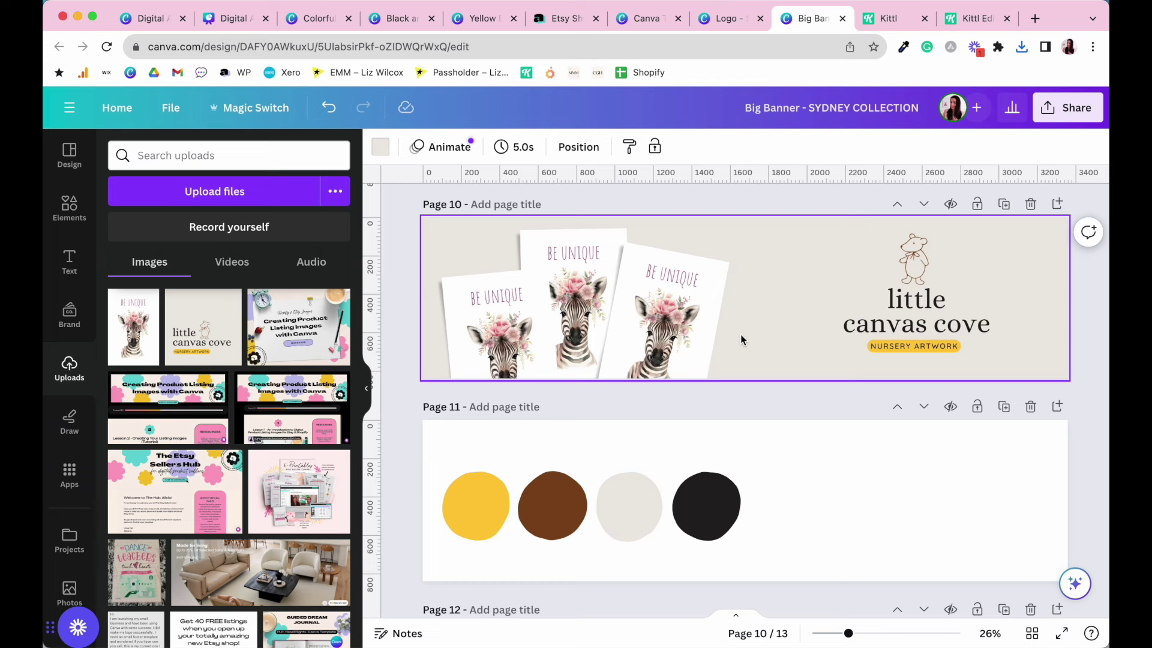
key(super+Return)
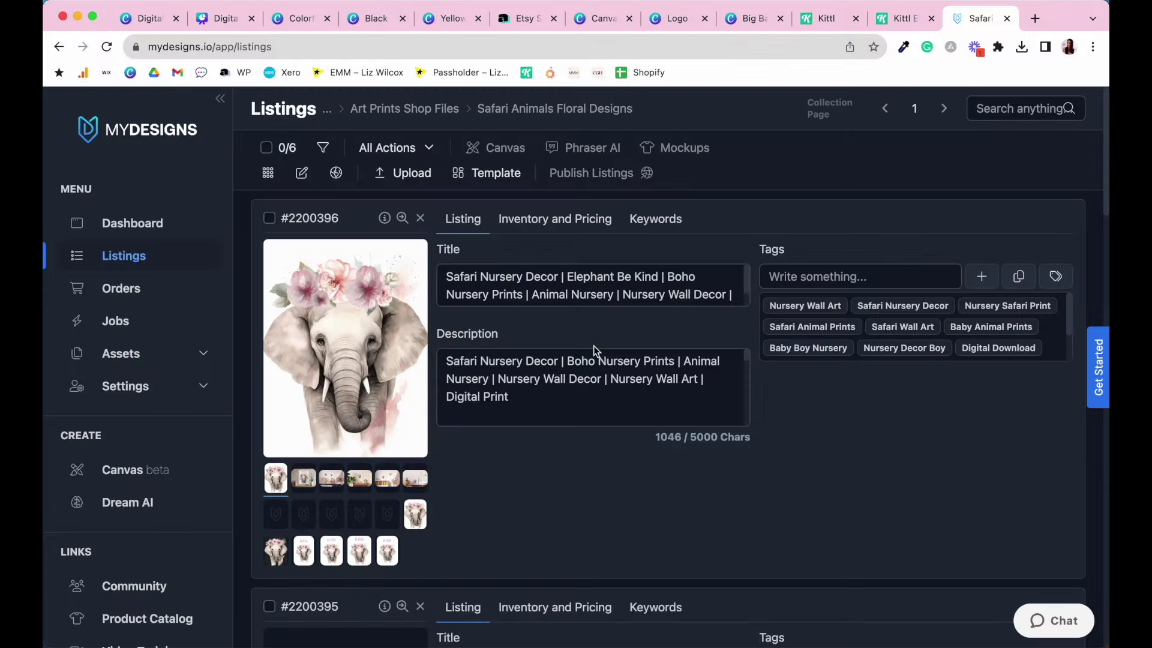
In MyDesigns, look through the Safari Animals Floral Designs listings and preview the nursery mockups of the Be Brave lion print.
scroll(513, 448, down, 5)
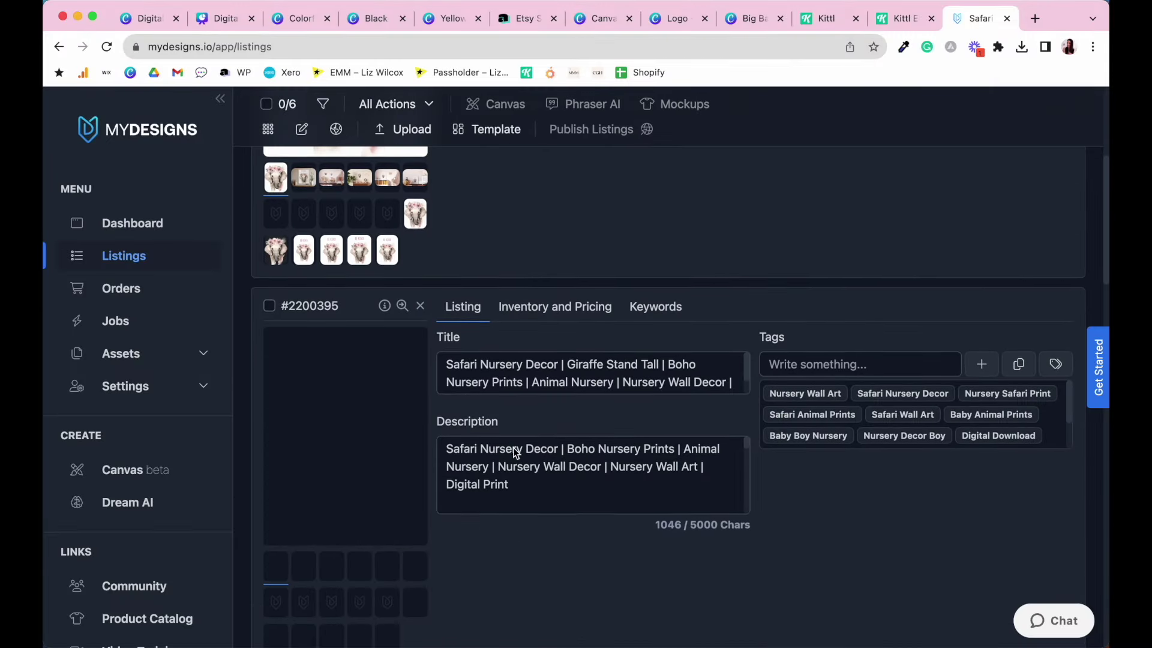
scroll(513, 448, down, 1)
scroll(514, 447, up, 6)
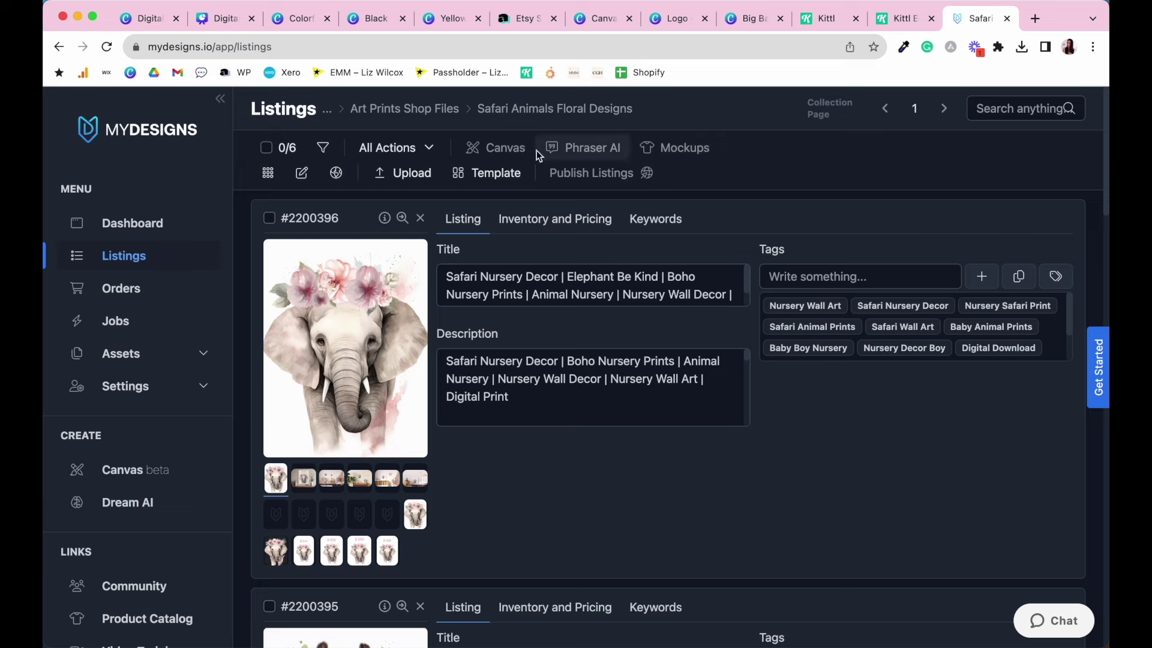
scroll(560, 573, down, 4)
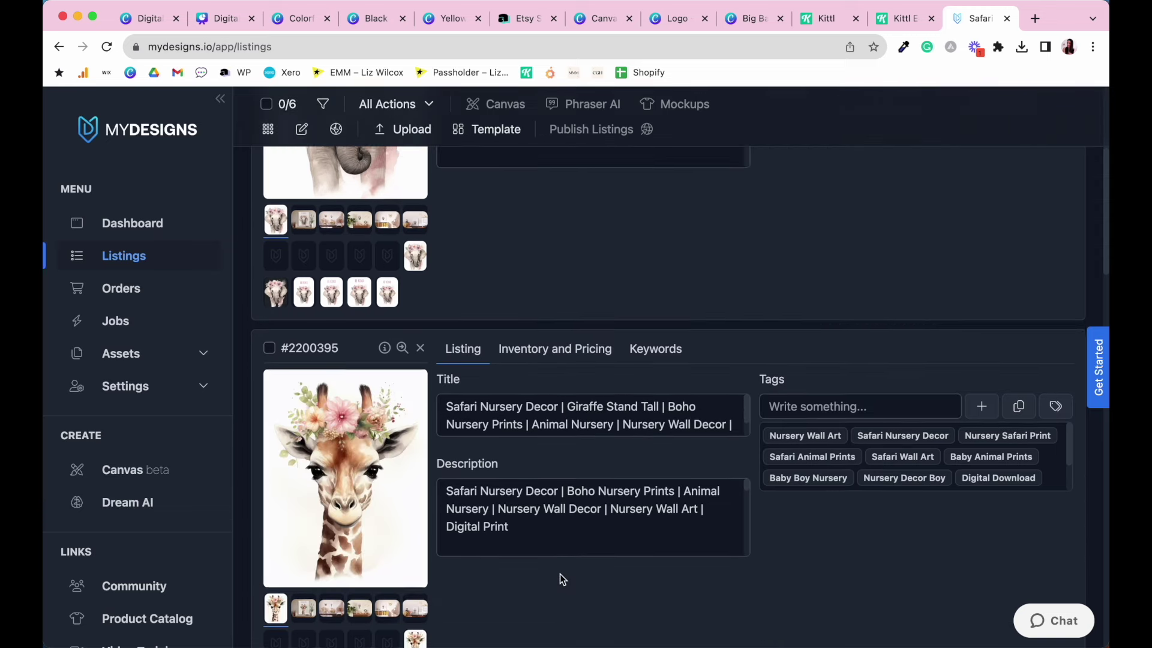
scroll(560, 577, down, 8)
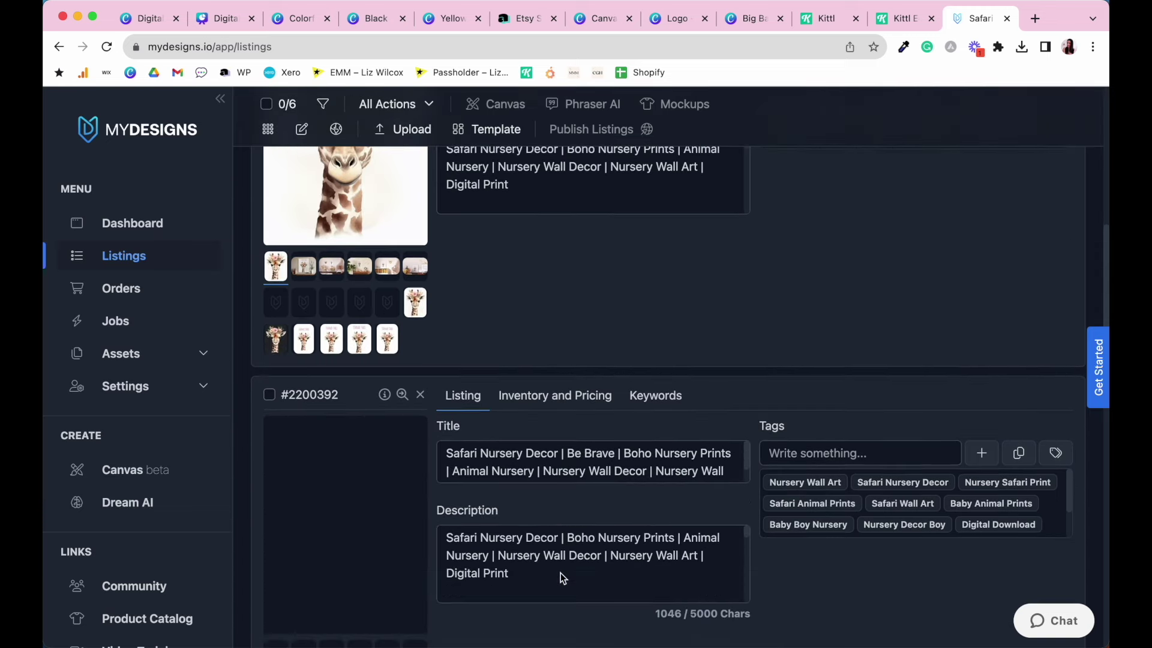
scroll(561, 577, down, 1)
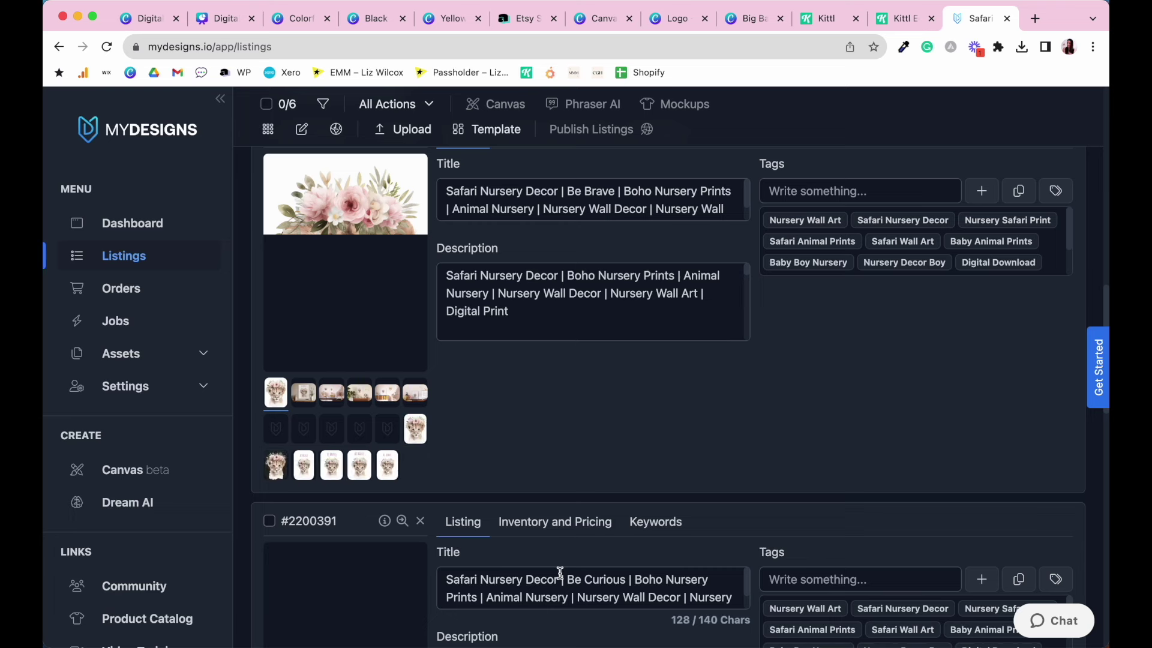
scroll(561, 573, down, 1)
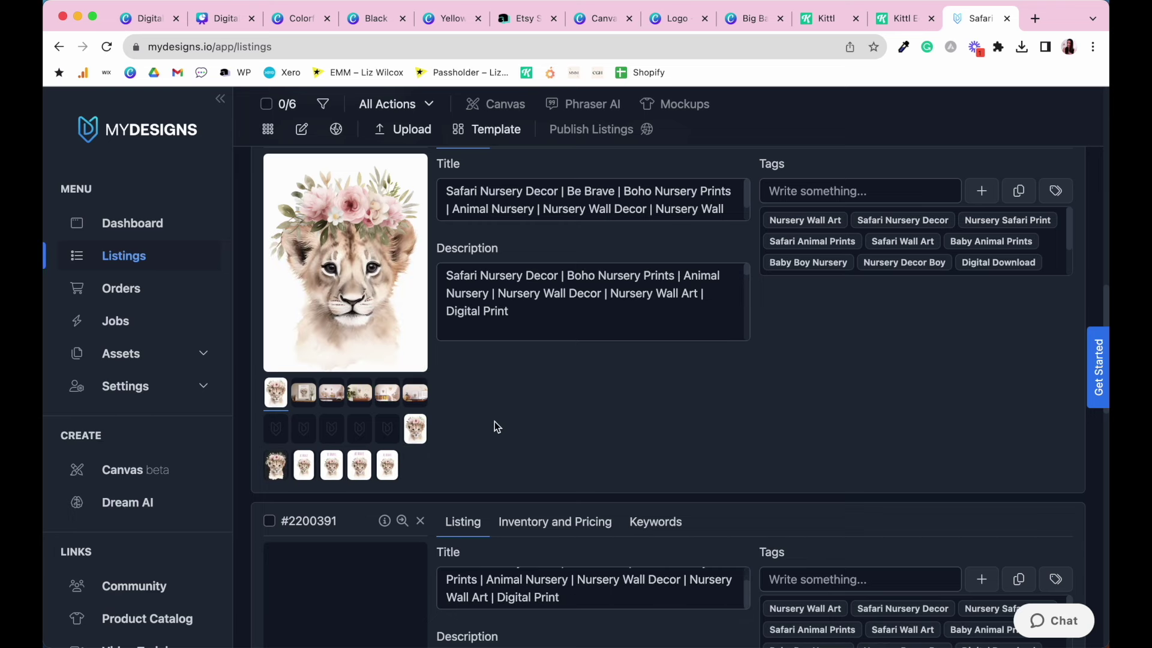
scroll(494, 421, up, 1)
click(360, 439)
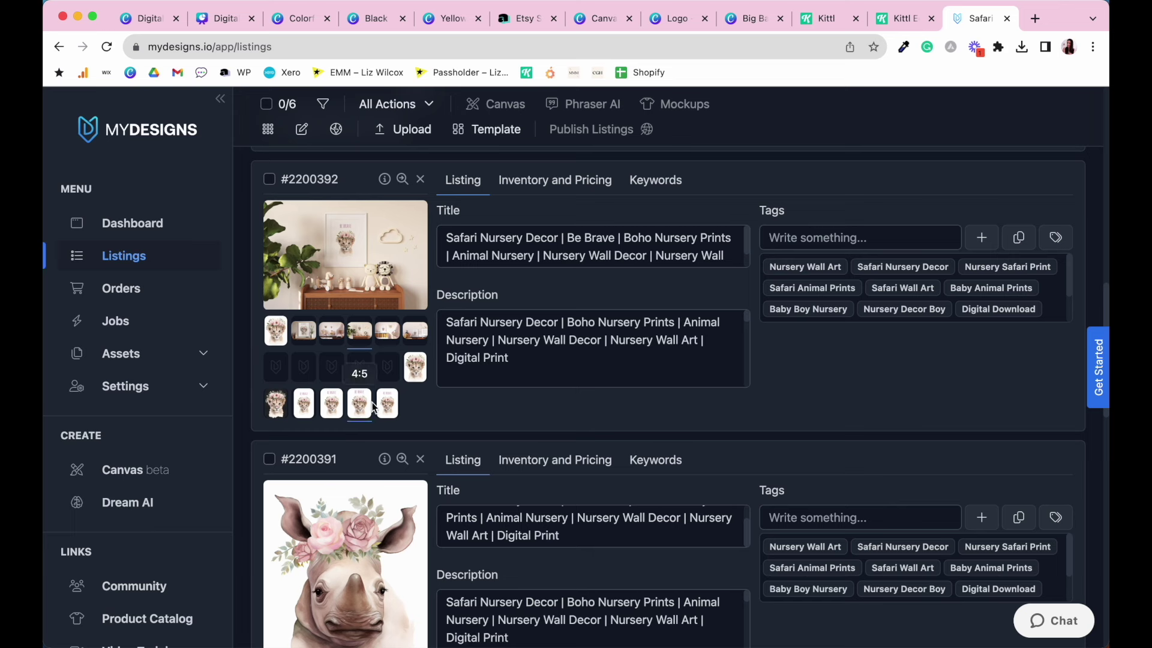
click(389, 334)
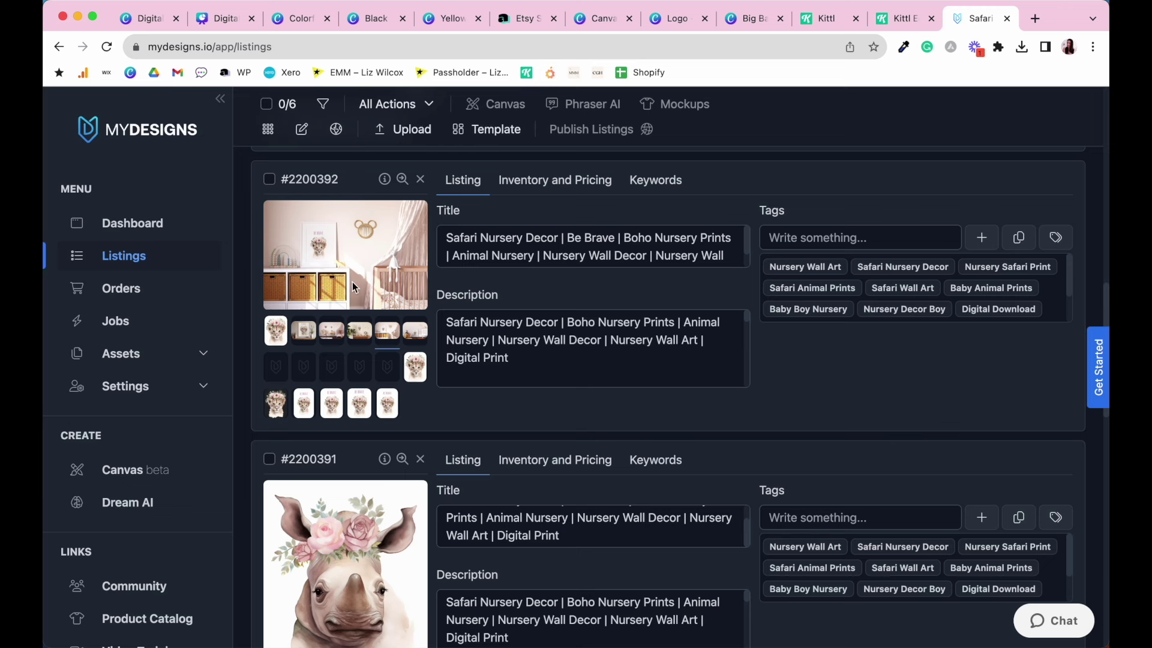
Download only the Mockup 4 file of the Be Brave lion listing as a ZIP, with names based on File Name.
click(270, 180)
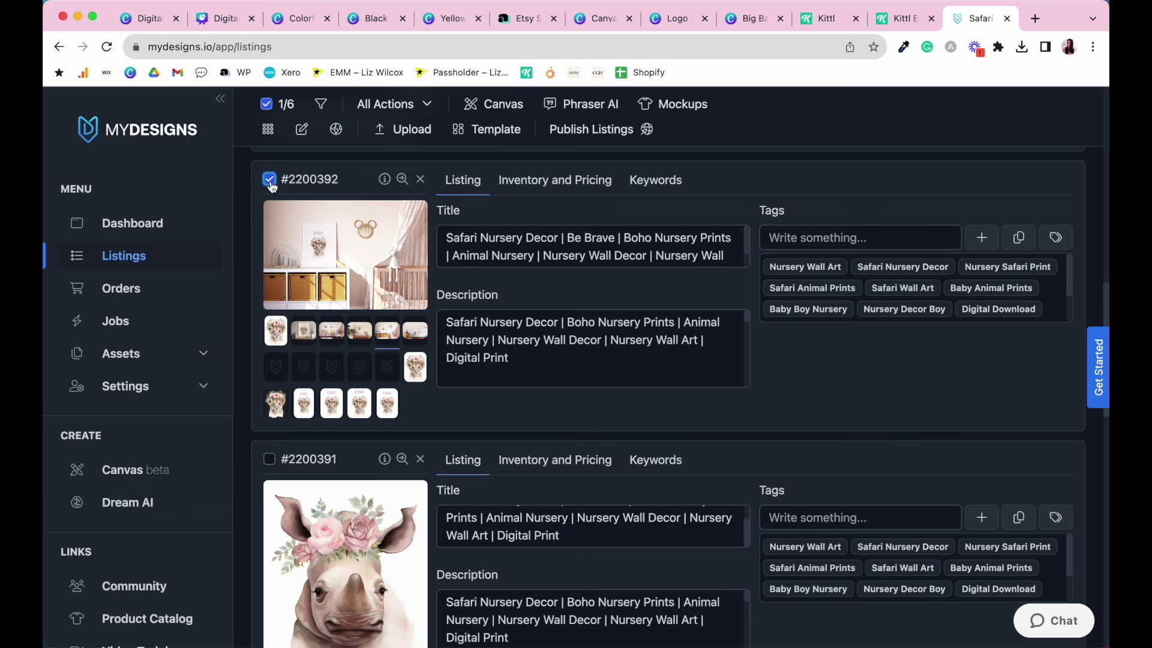
click(426, 111)
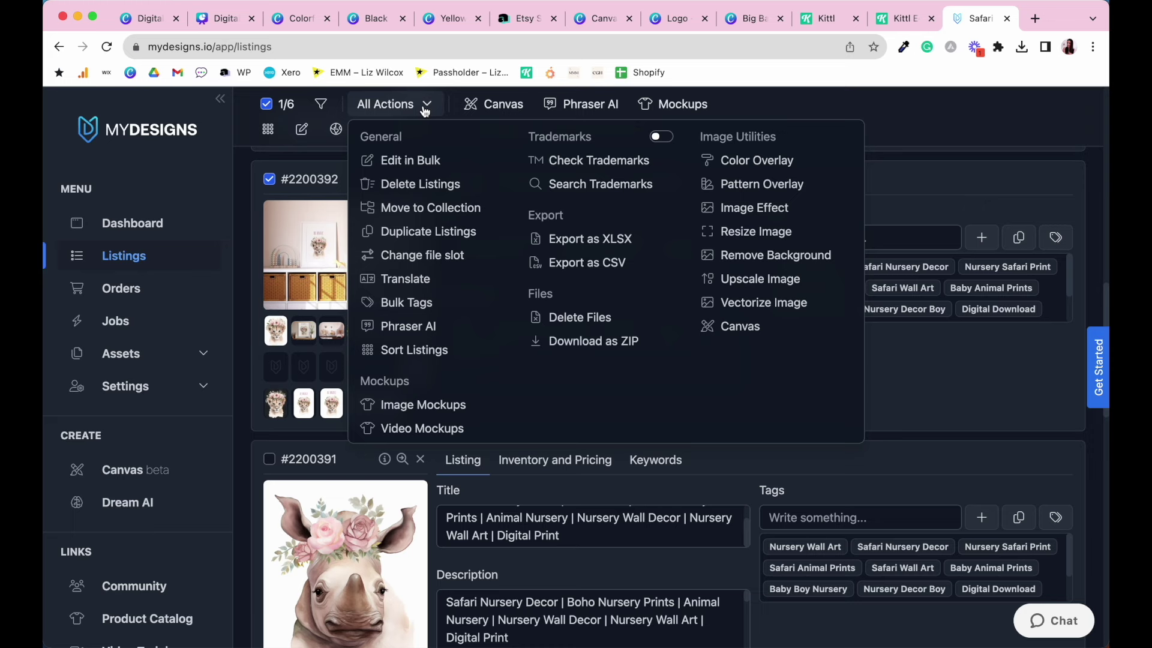
click(591, 350)
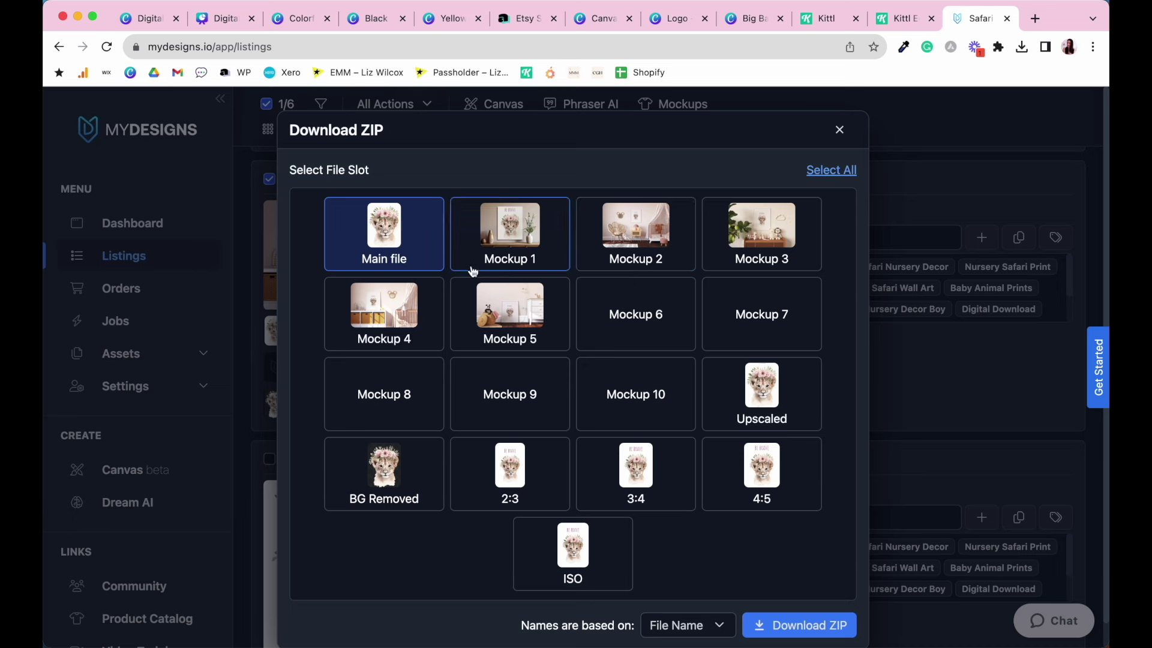
click(412, 319)
click(419, 237)
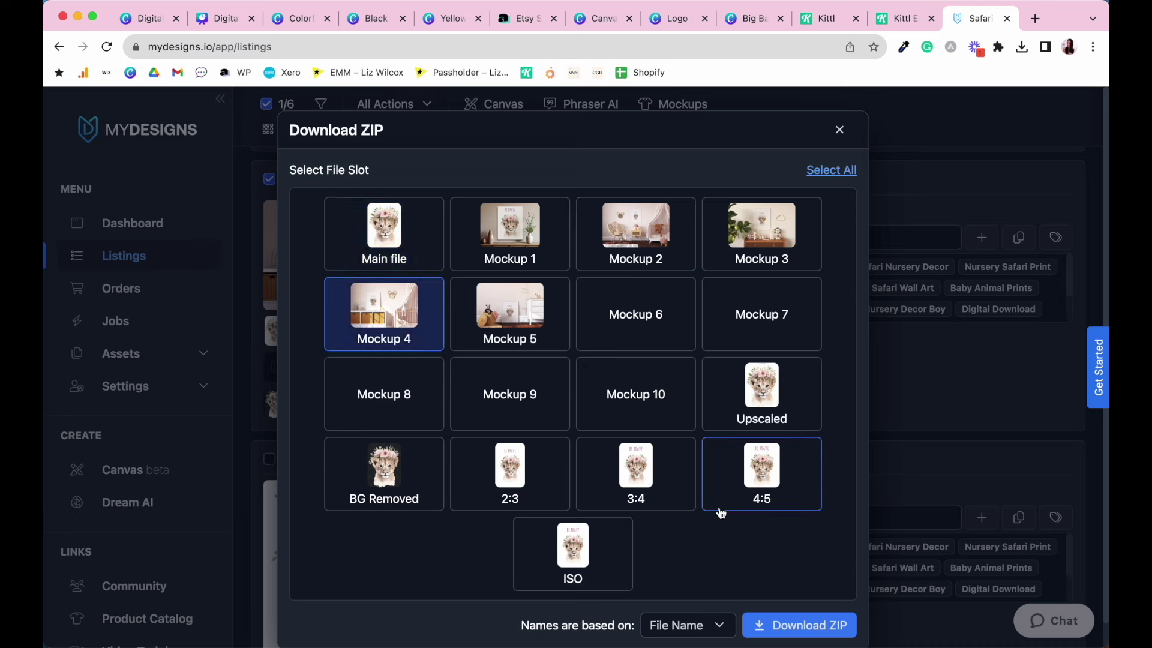
click(805, 627)
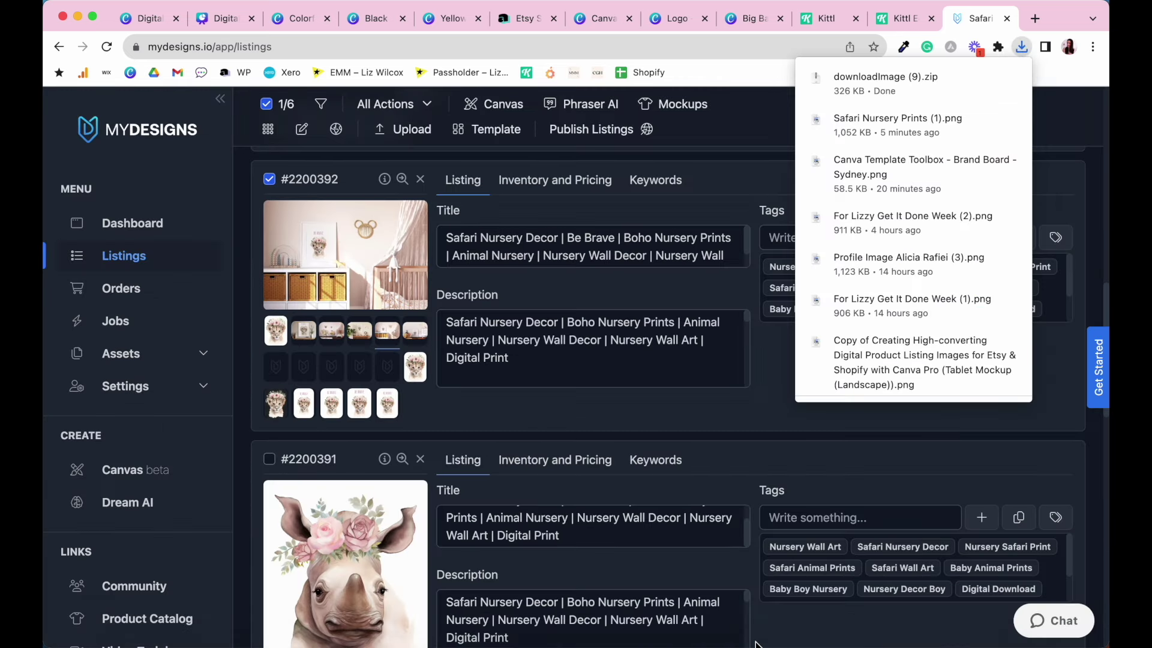
In Canva, upload the extracted lion Mockup 4 JPEG from the Downloads folder to the banner design's images.
click(750, 24)
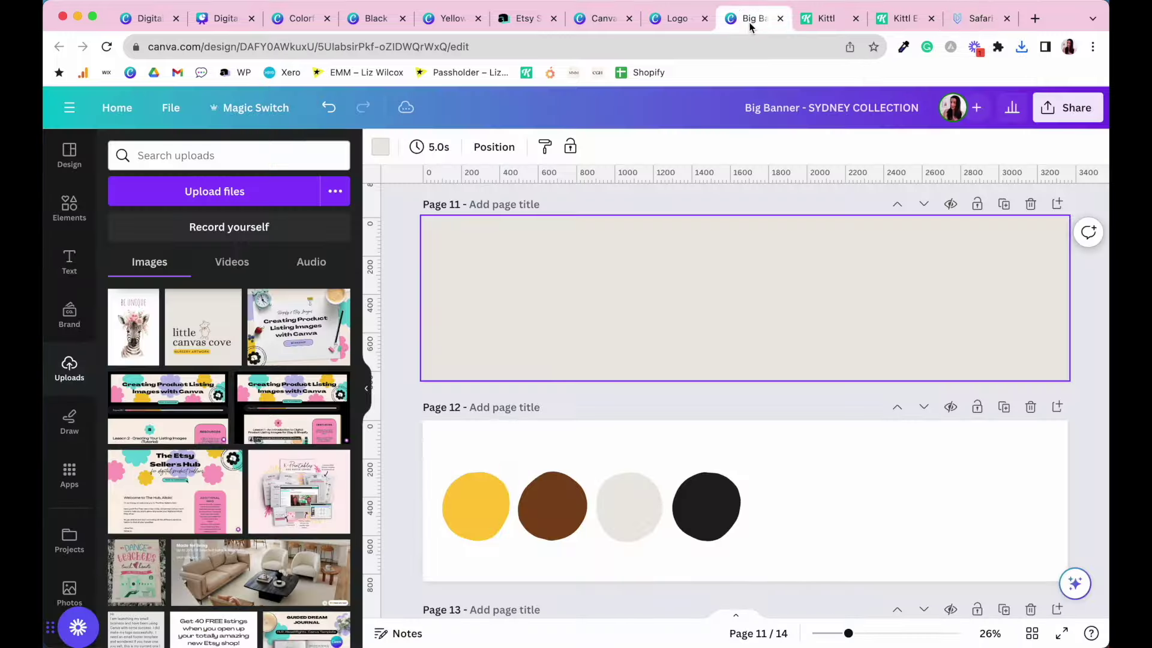
mouse_move(849, 627)
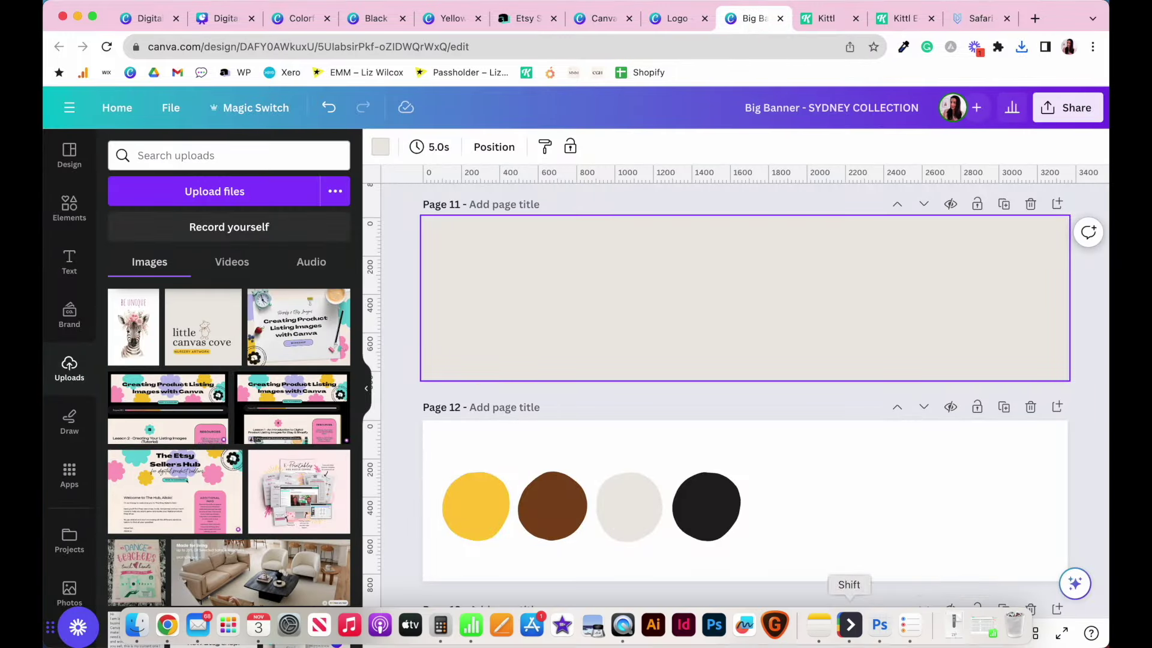
click(955, 626)
click(477, 147)
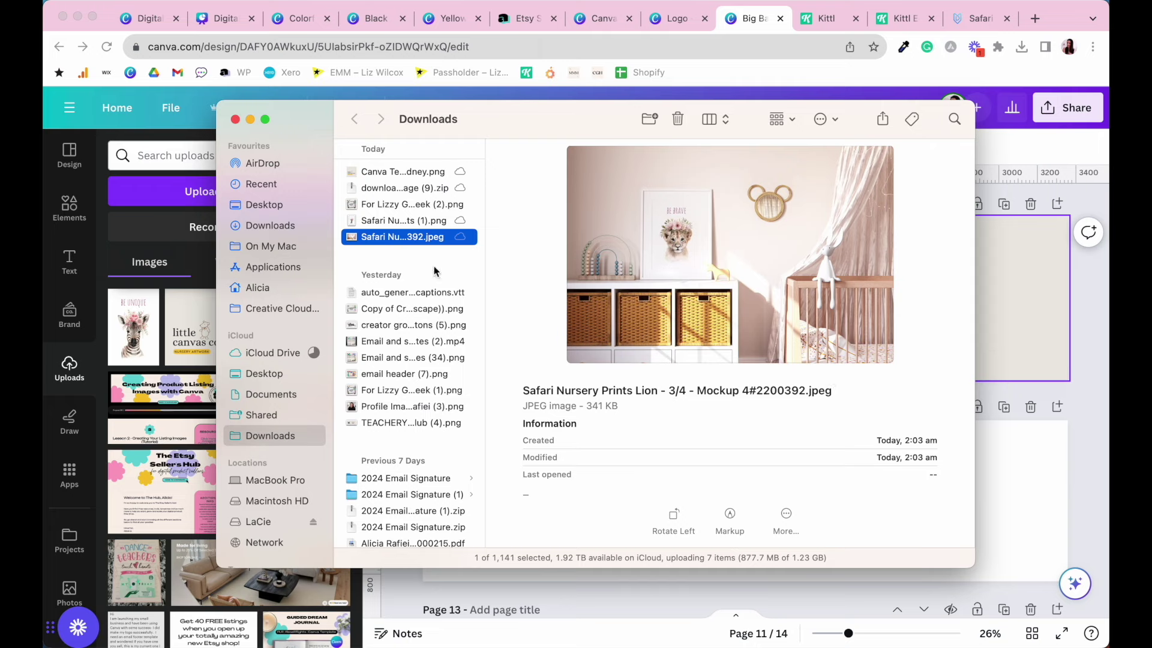
drag(403, 238, 167, 300)
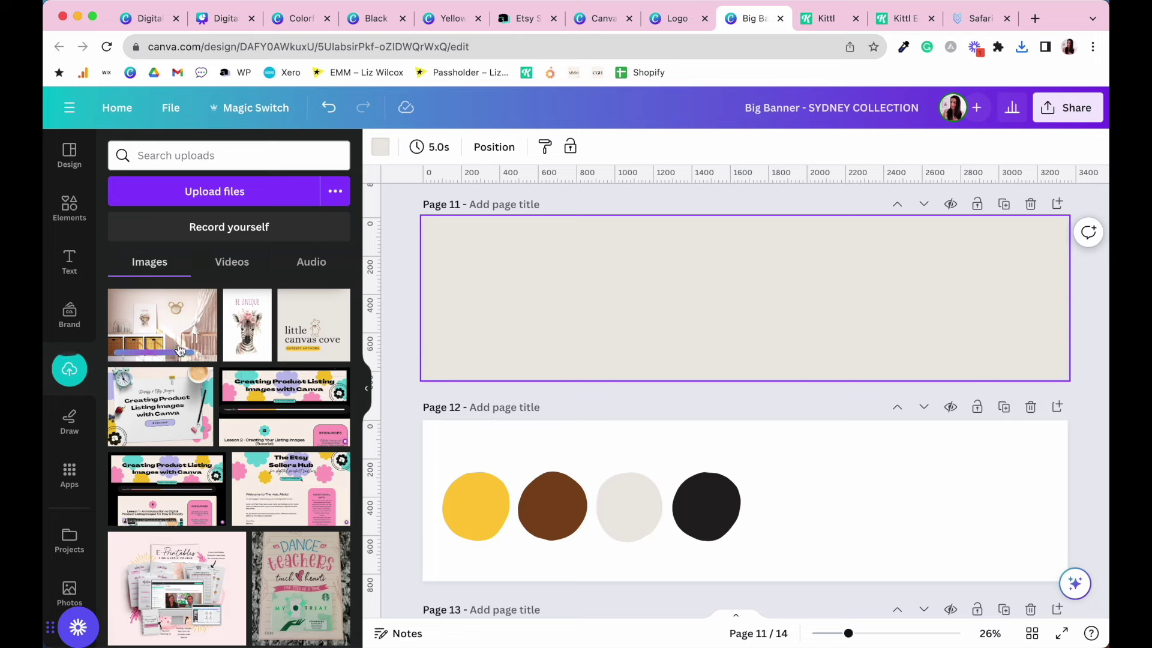
Try the lion nursery mockup as a full-width image on page 11 with its crop shifted down, and delete it.
drag(162, 324, 425, 239)
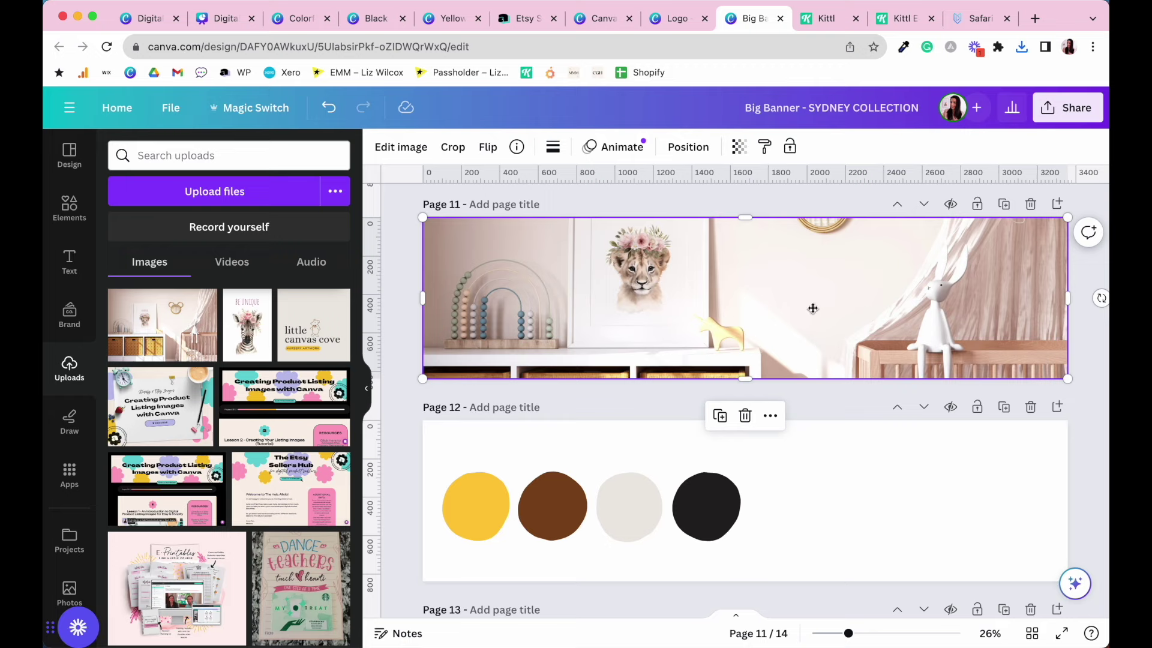
double_click(813, 311)
drag(823, 291, 832, 367)
click(405, 306)
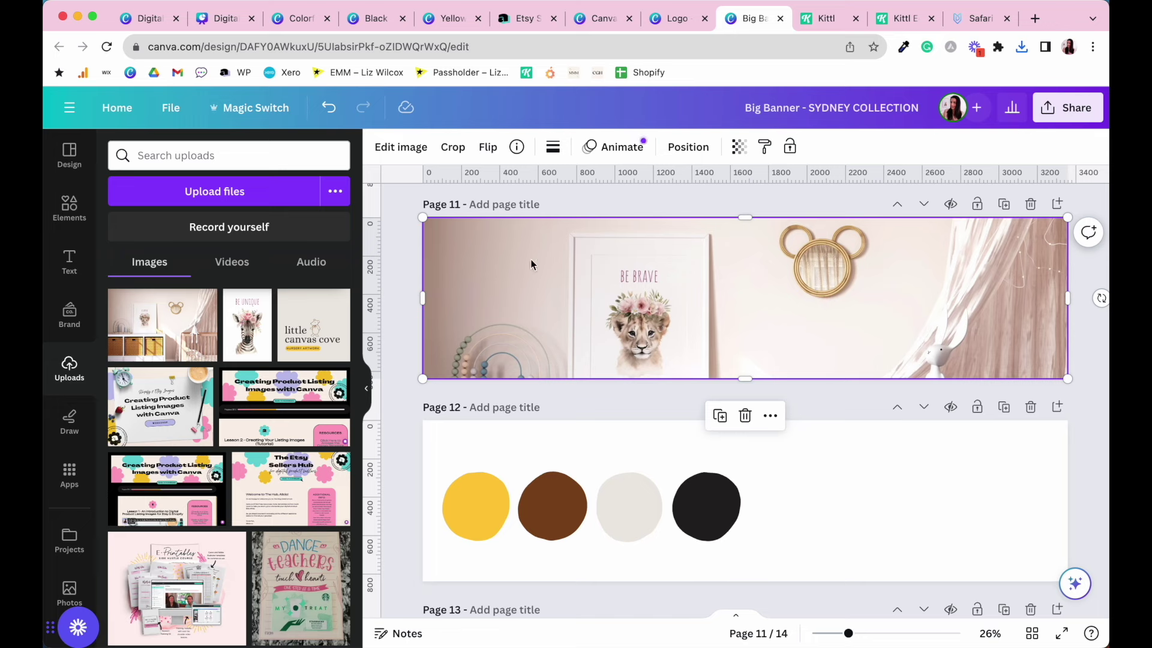
click(400, 255)
click(466, 273)
click(401, 269)
click(684, 258)
key(Delete)
Add the lion nursery mockup to page 11 and enlarge it to about 1,900 px wide, flush with the banner's left edge and covering its full height.
click(193, 334)
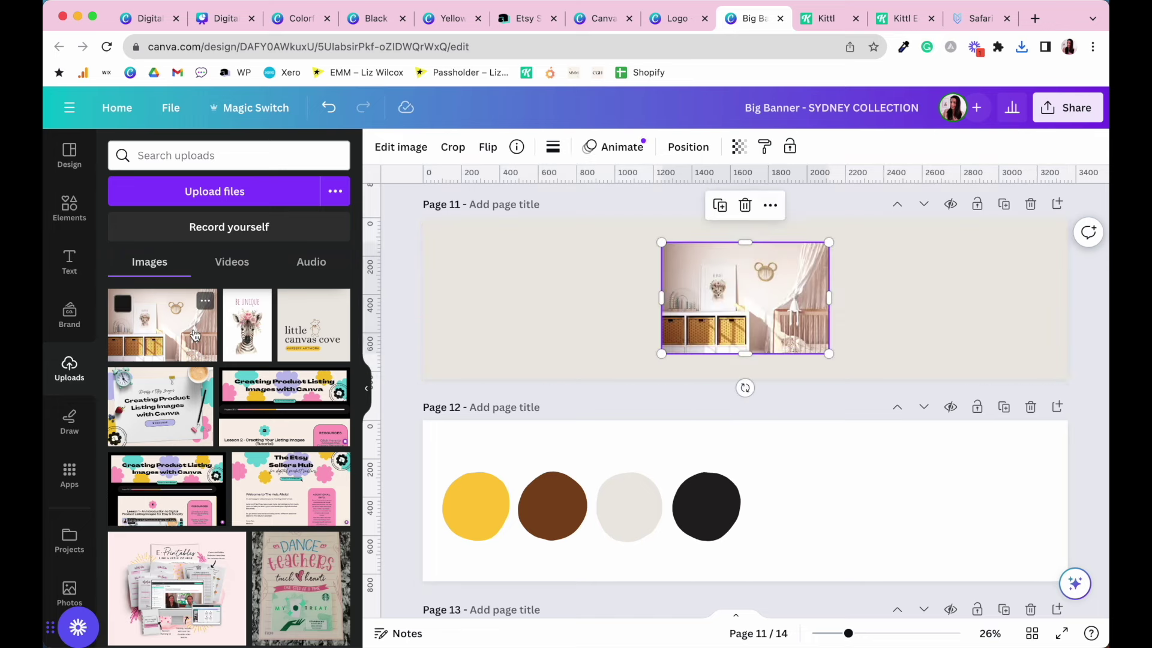
drag(707, 324, 468, 300)
drag(594, 332, 824, 408)
drag(708, 336, 708, 302)
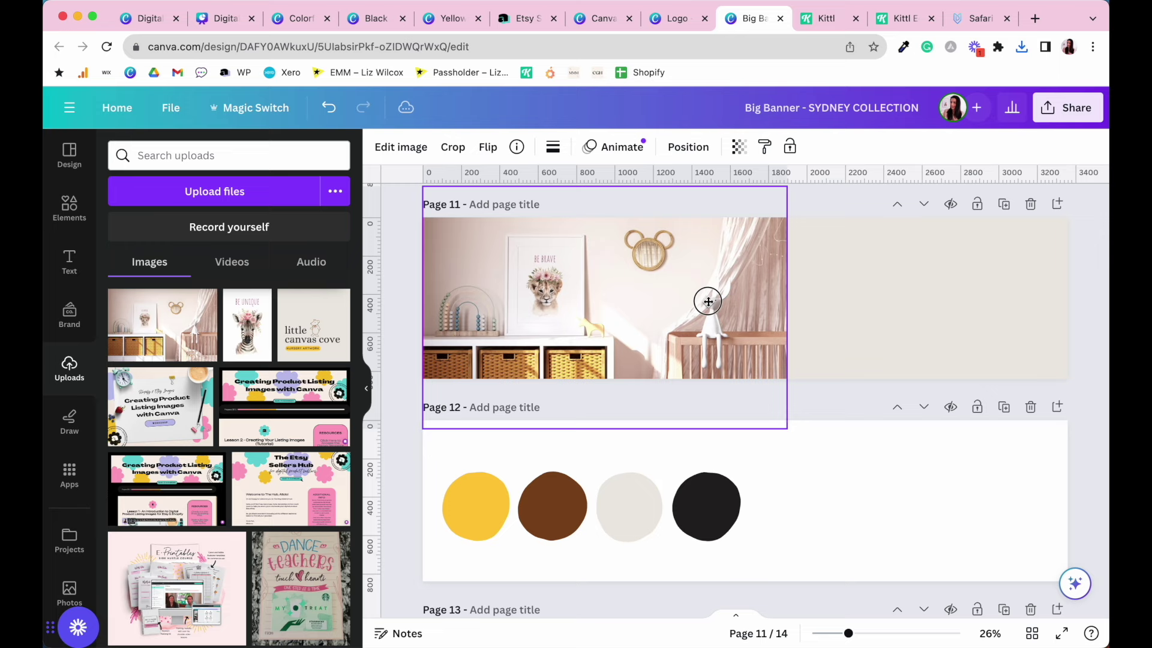
click(942, 299)
key(super+z)
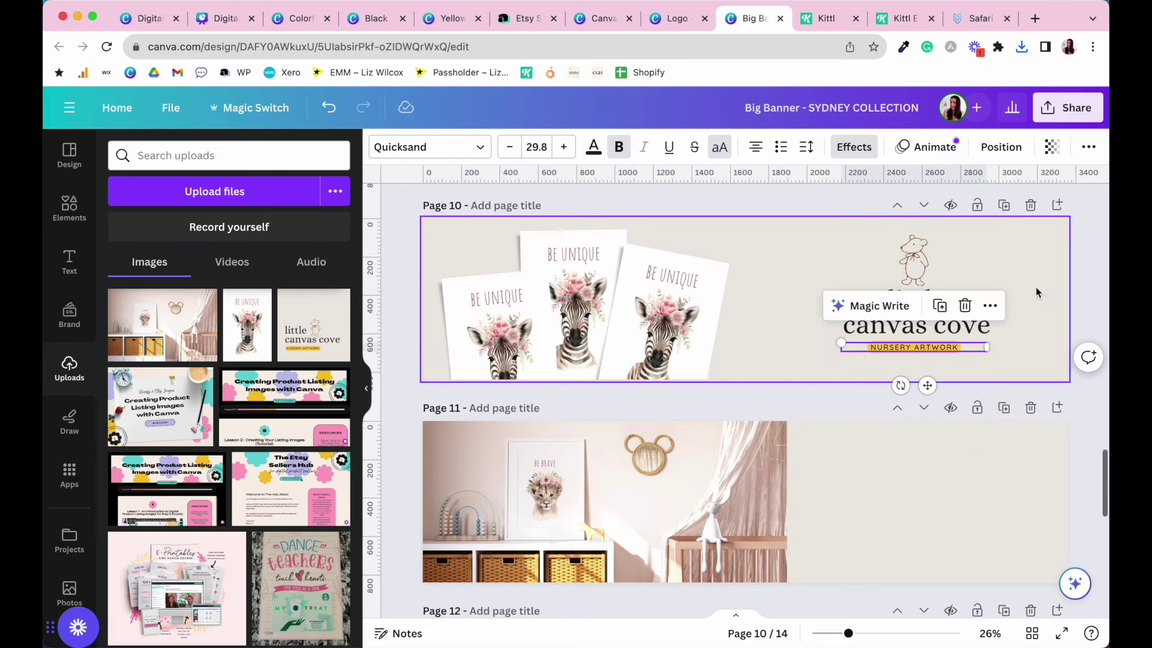
Copy the bear, little canvas cove and NURSERY ARTWORK logo elements from page 10 onto the beige area of page 11.
click(1037, 293)
drag(1082, 381, 855, 245)
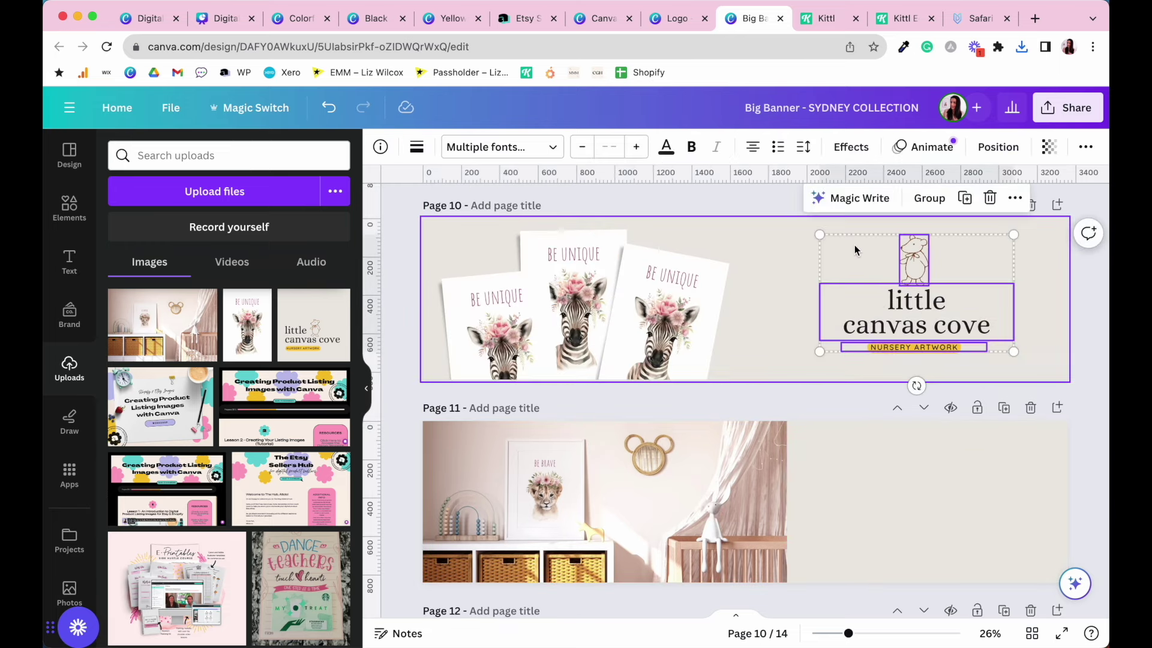
scroll(845, 385, down, 4)
click(856, 403)
key(super+v)
click(1045, 401)
click(1087, 396)
scroll(1093, 390, down, 2)
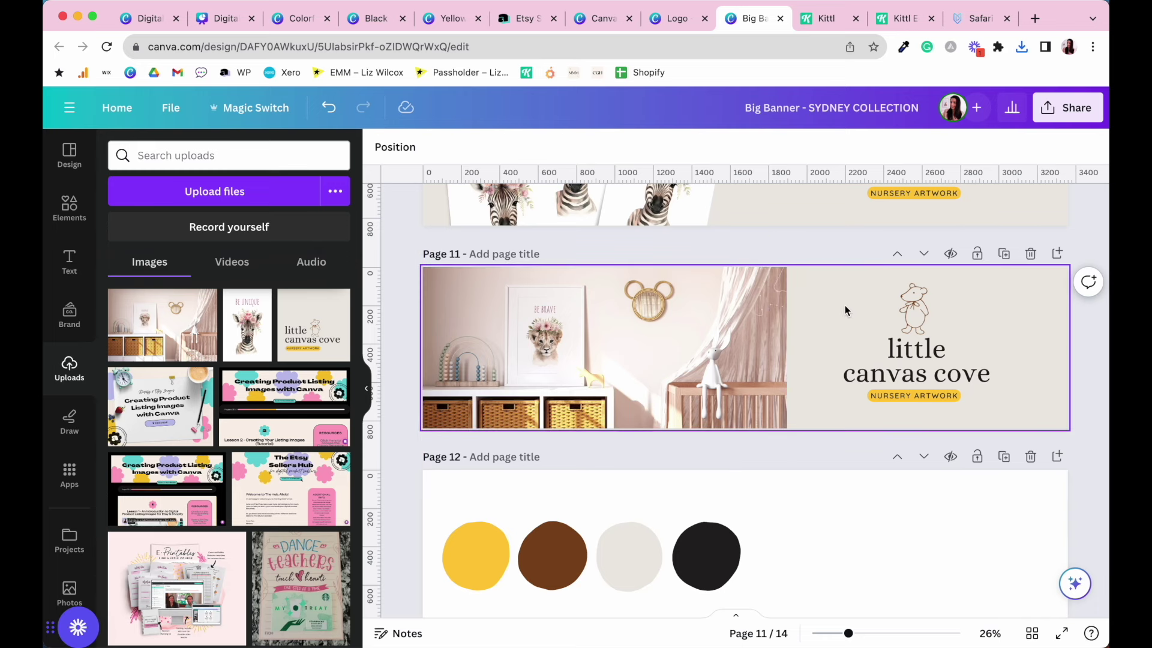
Add the first grey gradient graphic found for "blend" to page 11 and rotate it upright over the photo's right end, solid side towards the logo.
click(69, 207)
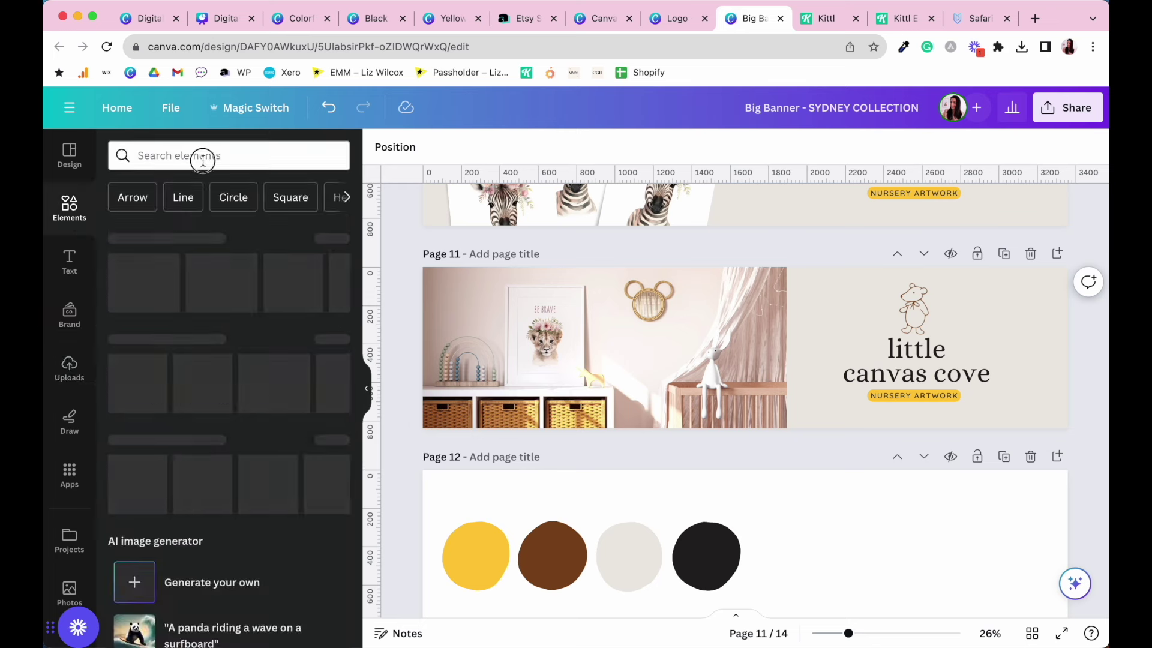
text(t)
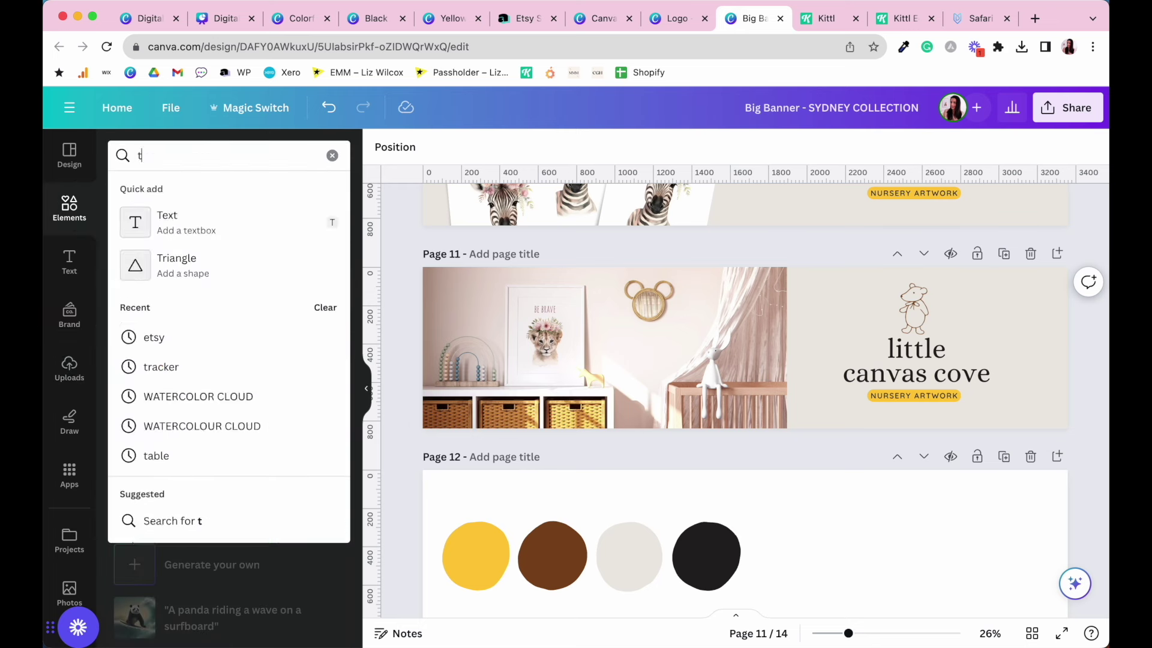
key(BackSpace)
text(blend)
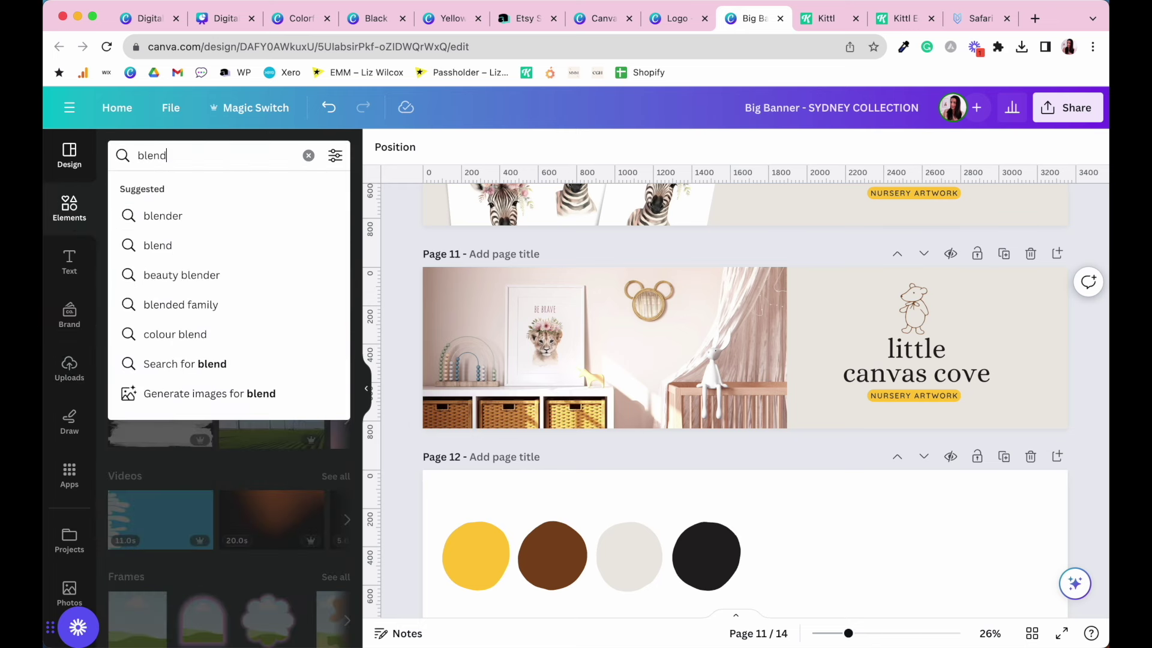
key(Return)
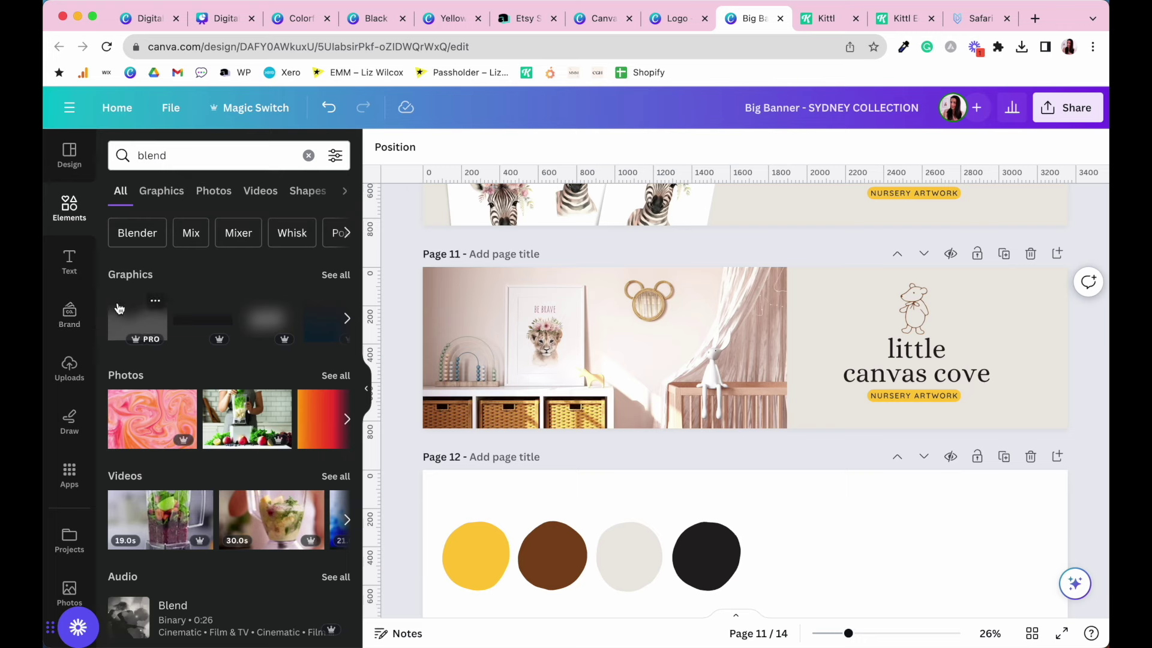
click(129, 326)
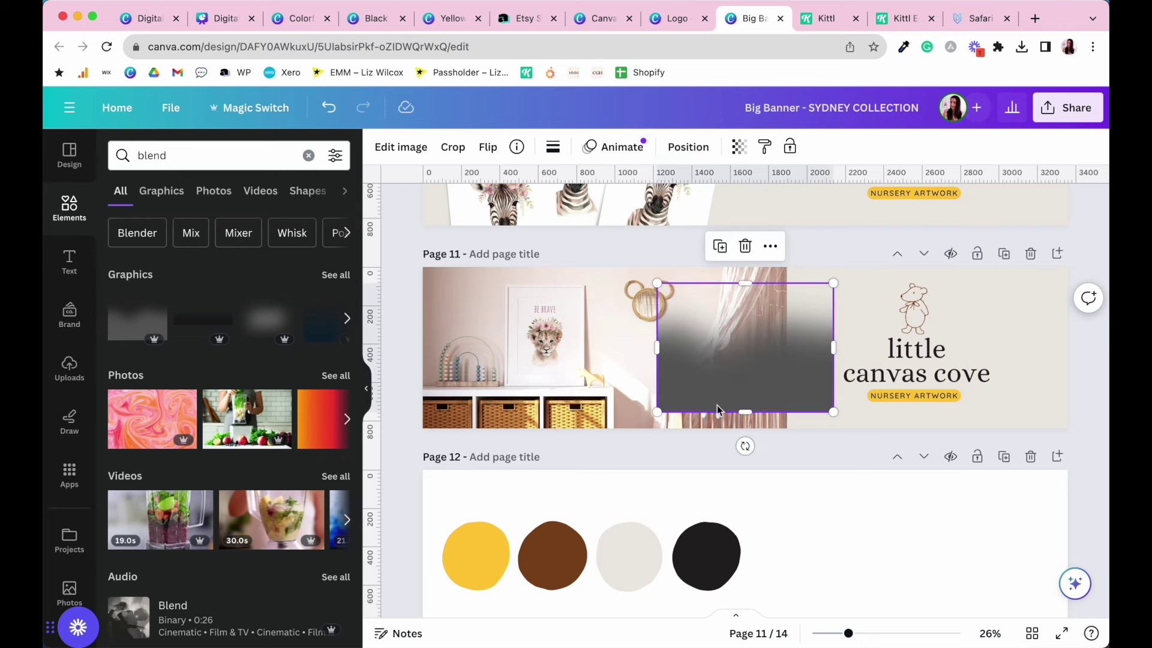
drag(744, 444, 793, 344)
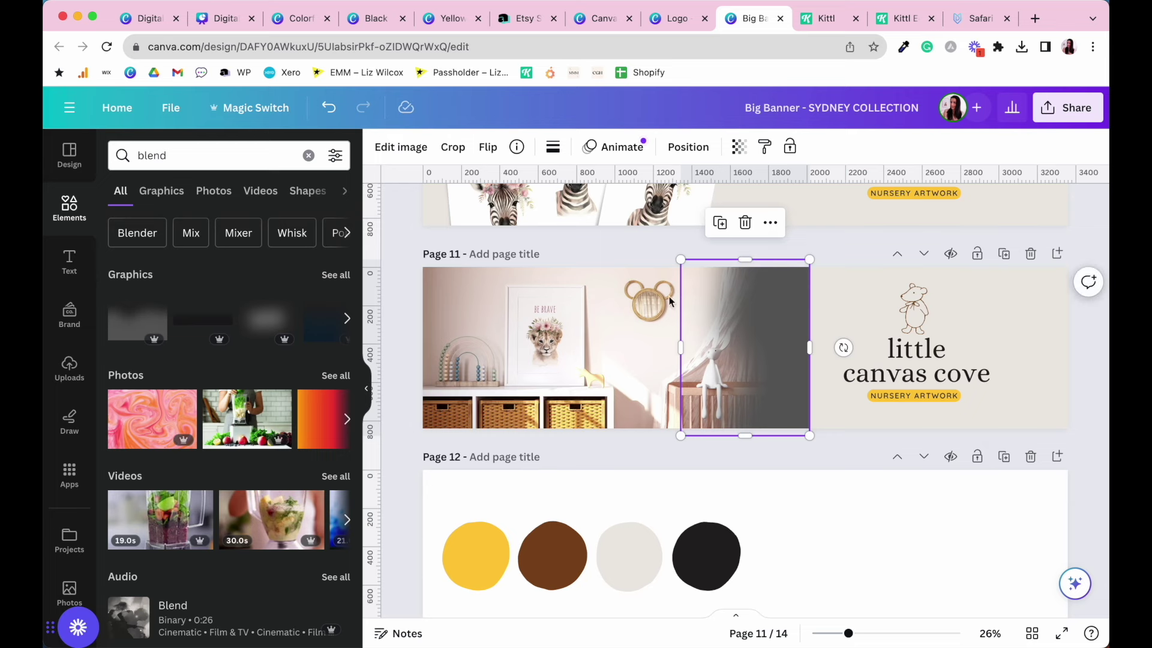
Delete the grey gradient graphic covering the right end of page 11's photo.
click(404, 318)
click(779, 322)
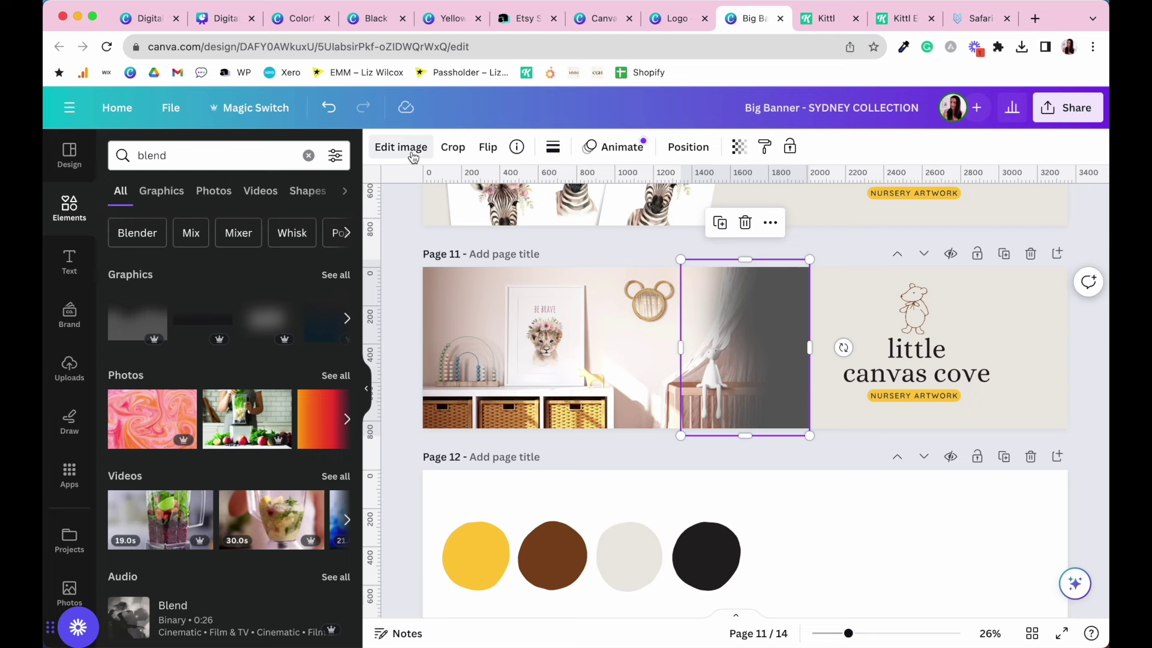
key(Delete)
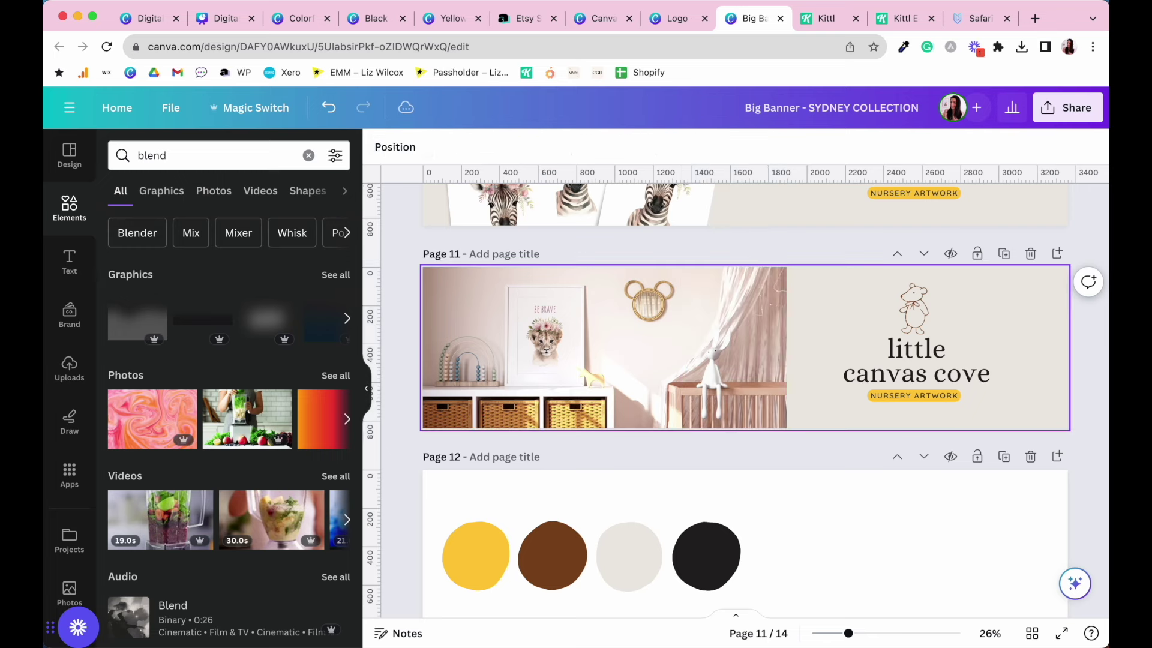
Try a graphic found for "blur" over the right end of page 11's photo, enlarging it past the banner's height.
click(203, 320)
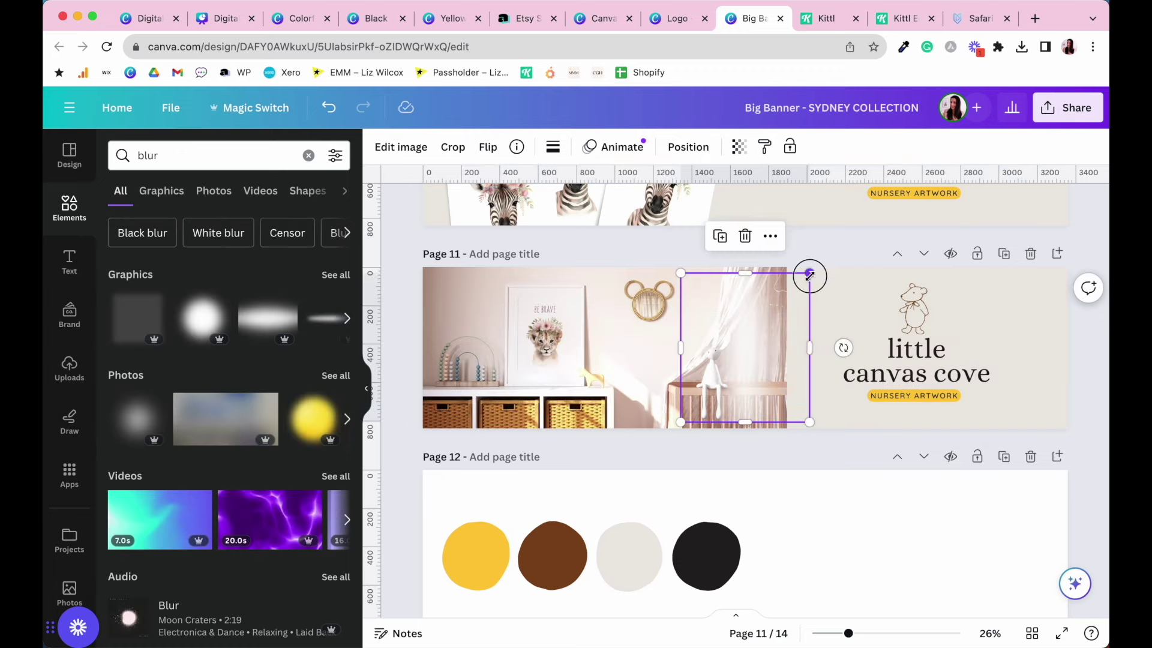
drag(810, 273, 860, 220)
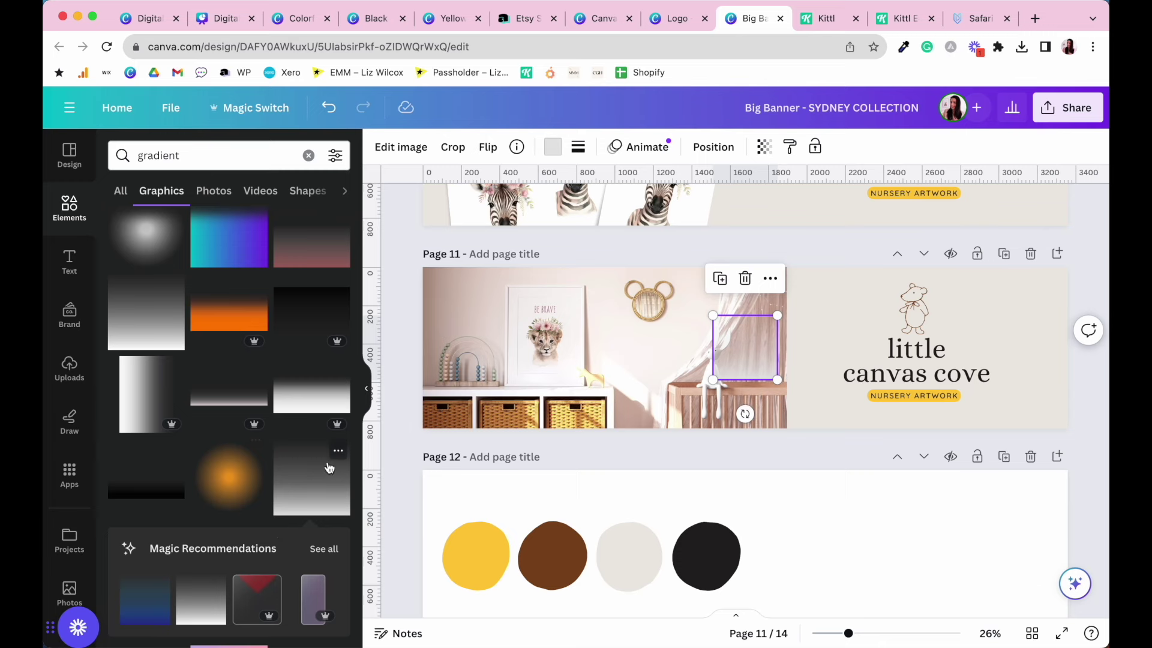
Rotate the graphic found for "gradient" so its solid side faces the logo, enlarge it to page 11's full height and colour it #ede9e3.
drag(745, 414, 779, 286)
drag(732, 330, 671, 429)
click(562, 150)
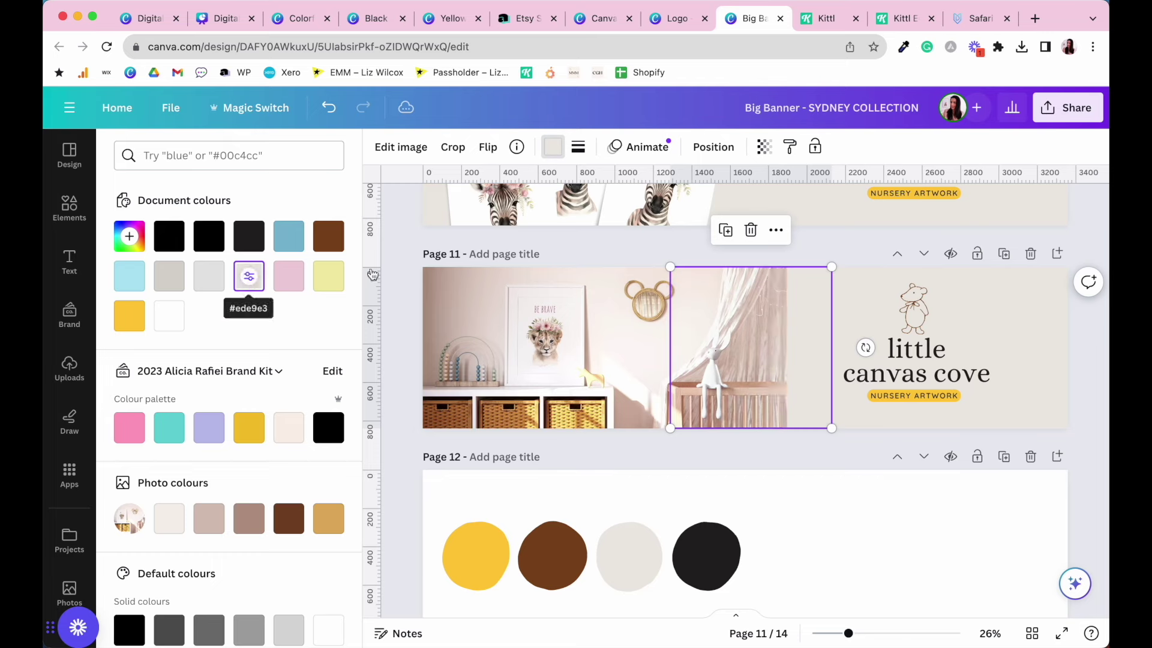
key(Escape)
Move the beige gradient over the photo's right edge so the photo fades into the background, and inspect the seam up close.
drag(807, 303, 780, 323)
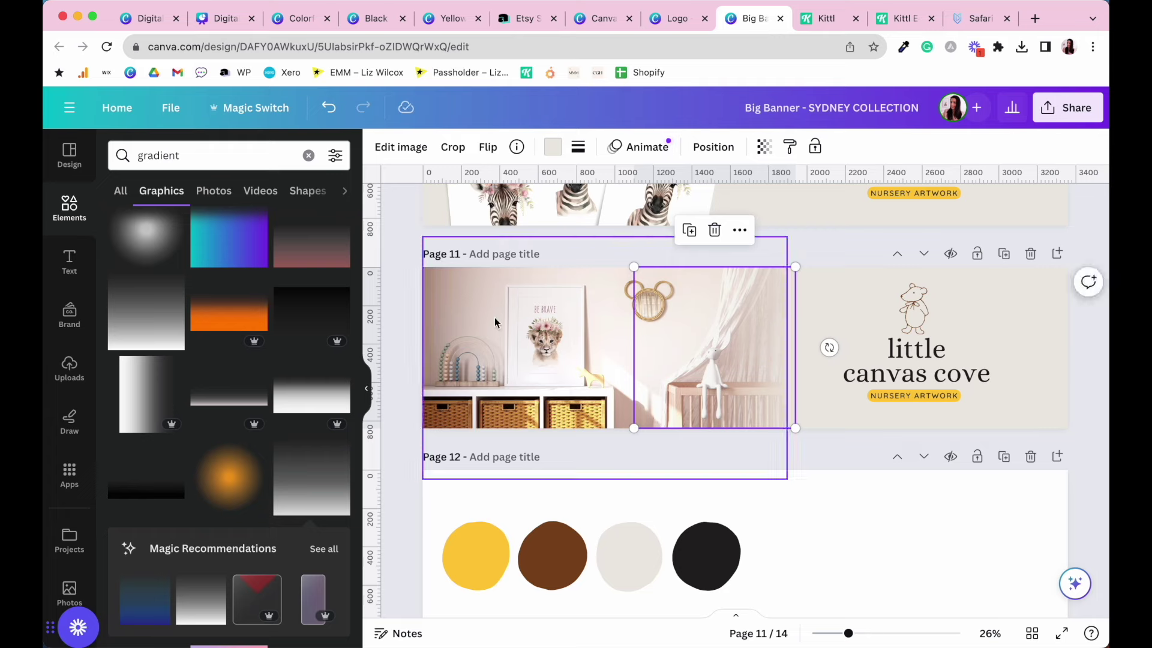
click(411, 315)
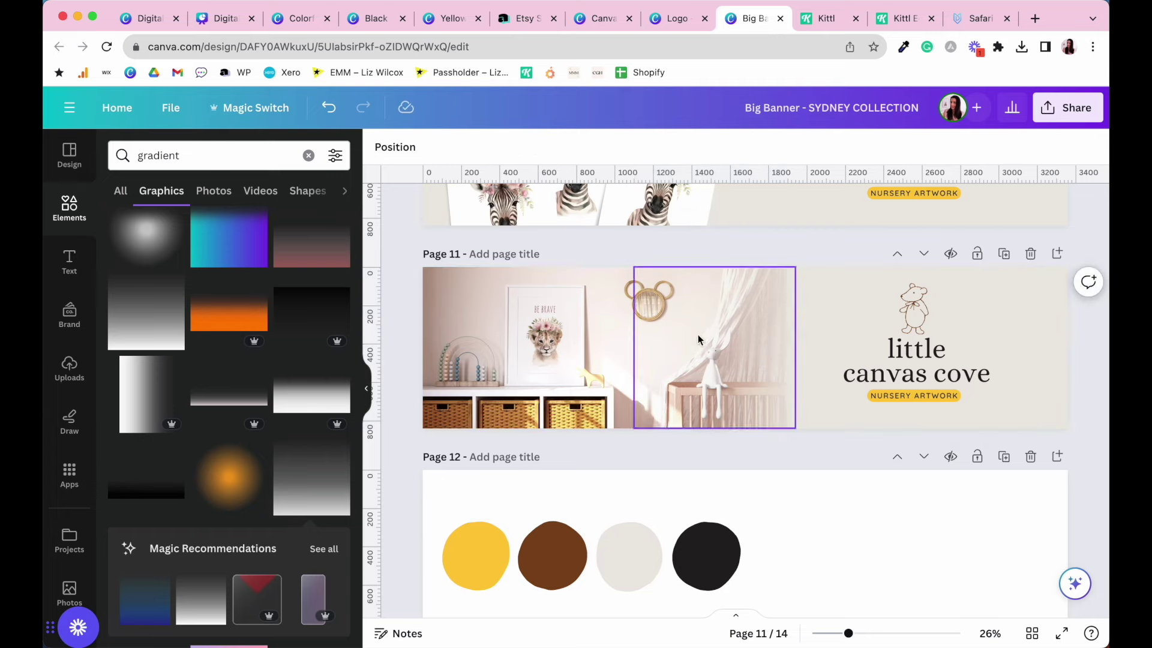
click(791, 359)
scroll(790, 359, up, 5)
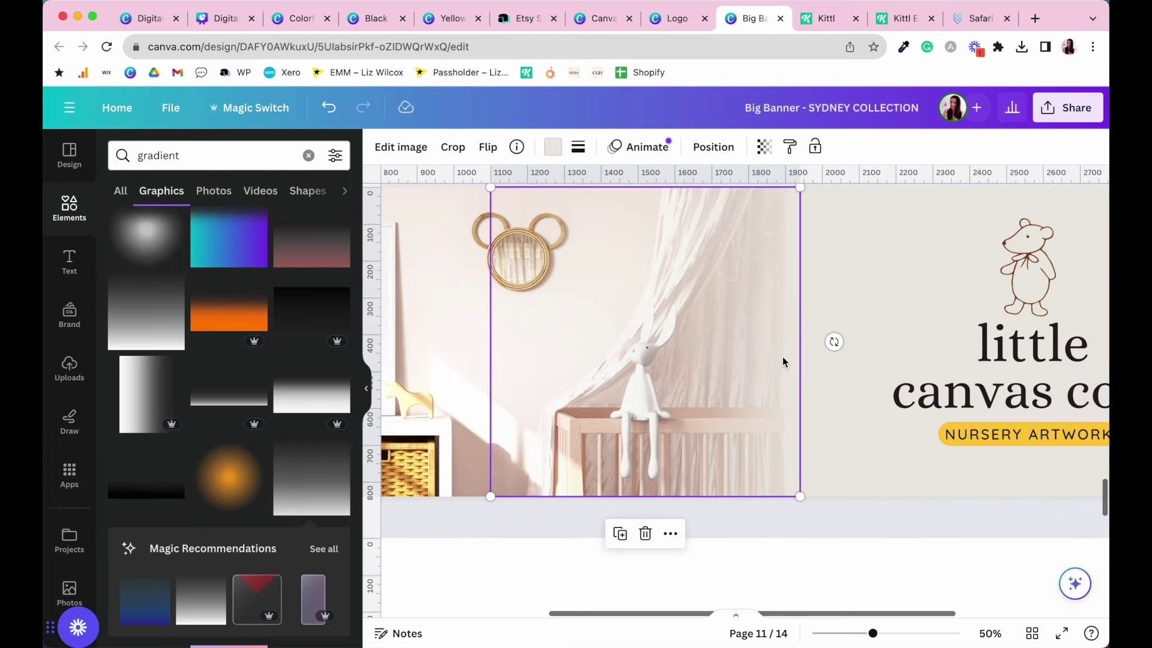
scroll(575, 333, down, 2)
scroll(575, 333, down, 4)
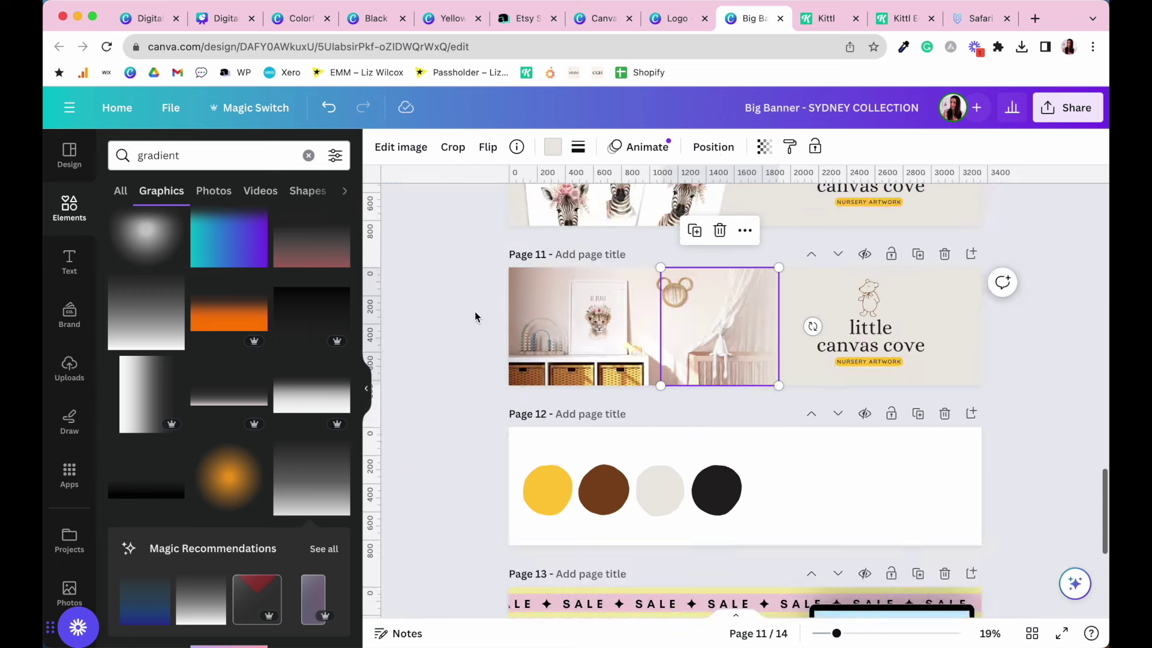
click(607, 345)
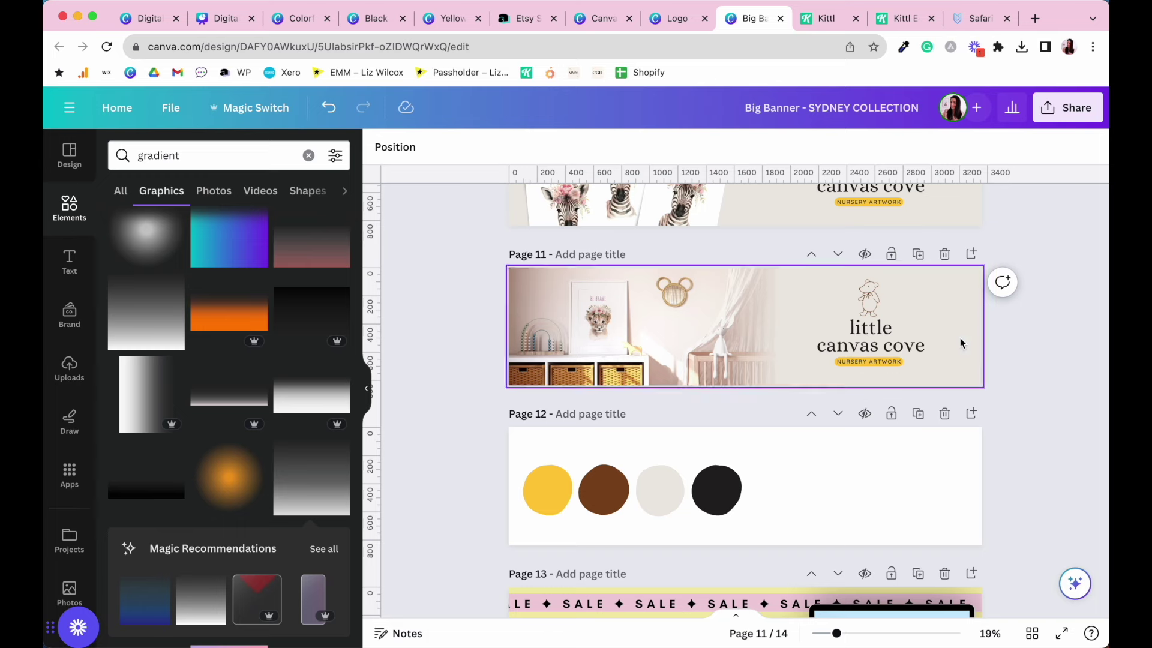
Shift the bear, little canvas cove text and NURSERY ARTWORK label on page 11 together about 100 px to the right.
drag(994, 395, 854, 294)
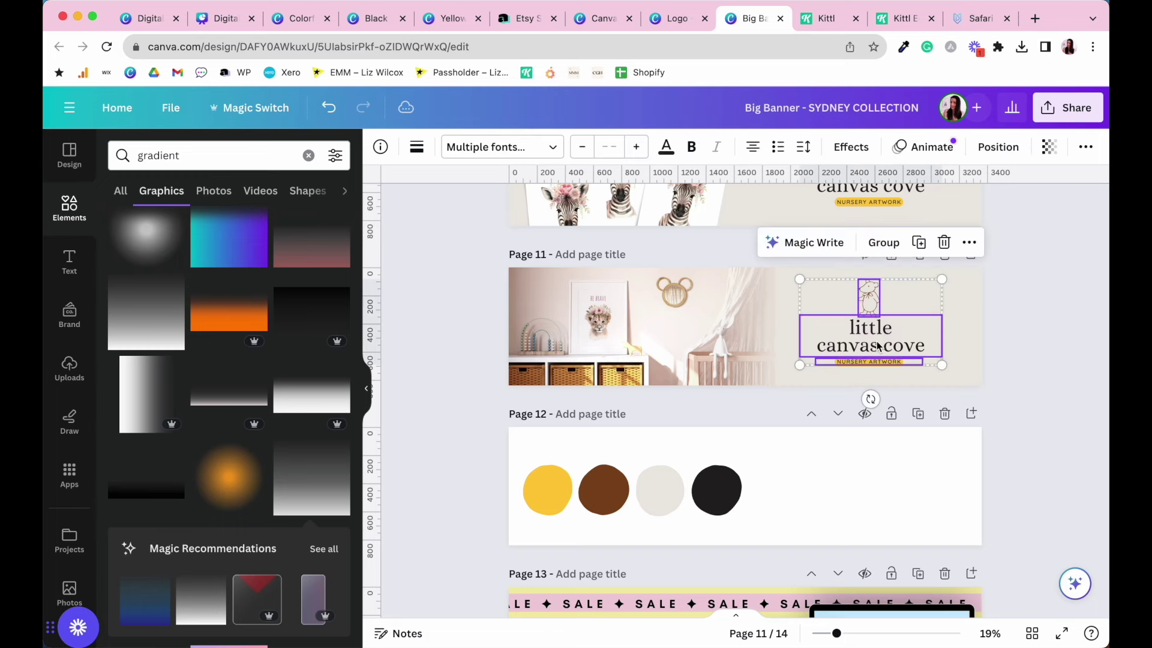
drag(877, 341, 892, 341)
click(1069, 375)
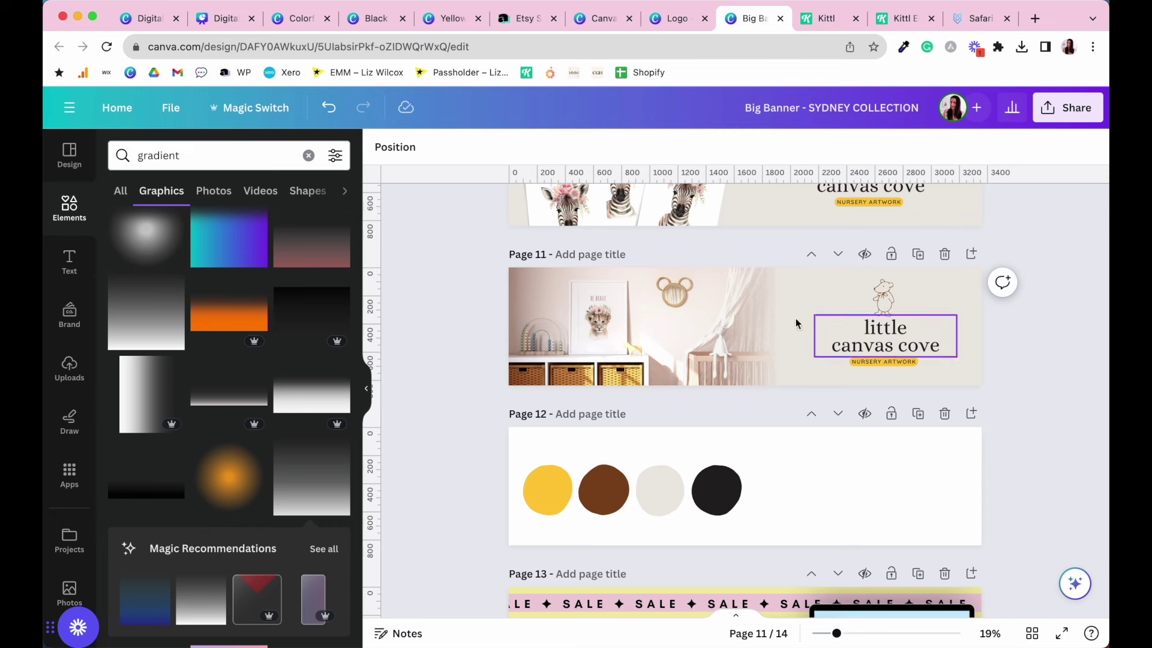
click(827, 357)
scroll(827, 357, up, 2)
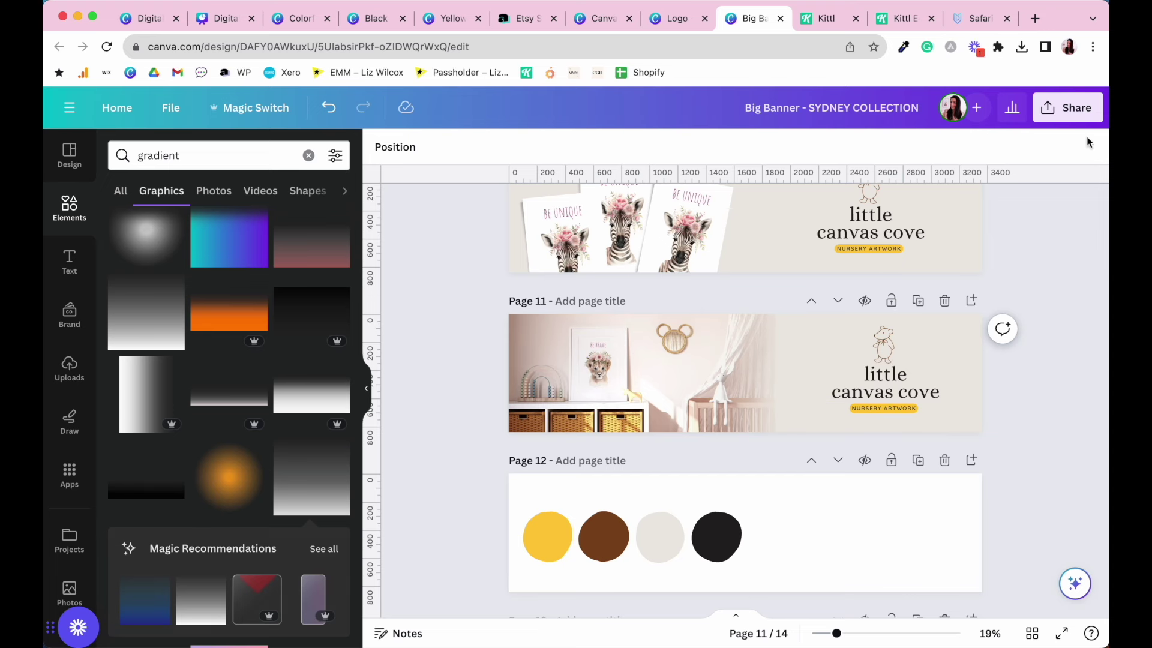
Download only page 11 of the banner design as a PNG at 3,360 × 840 px.
click(1064, 120)
click(870, 484)
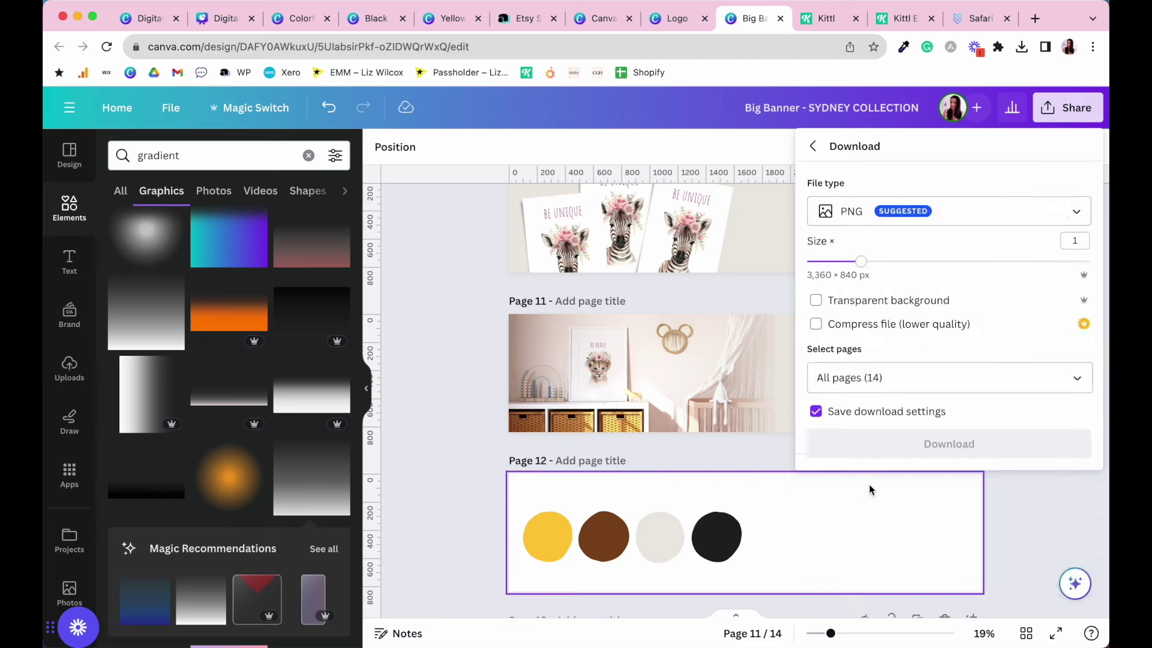
click(919, 377)
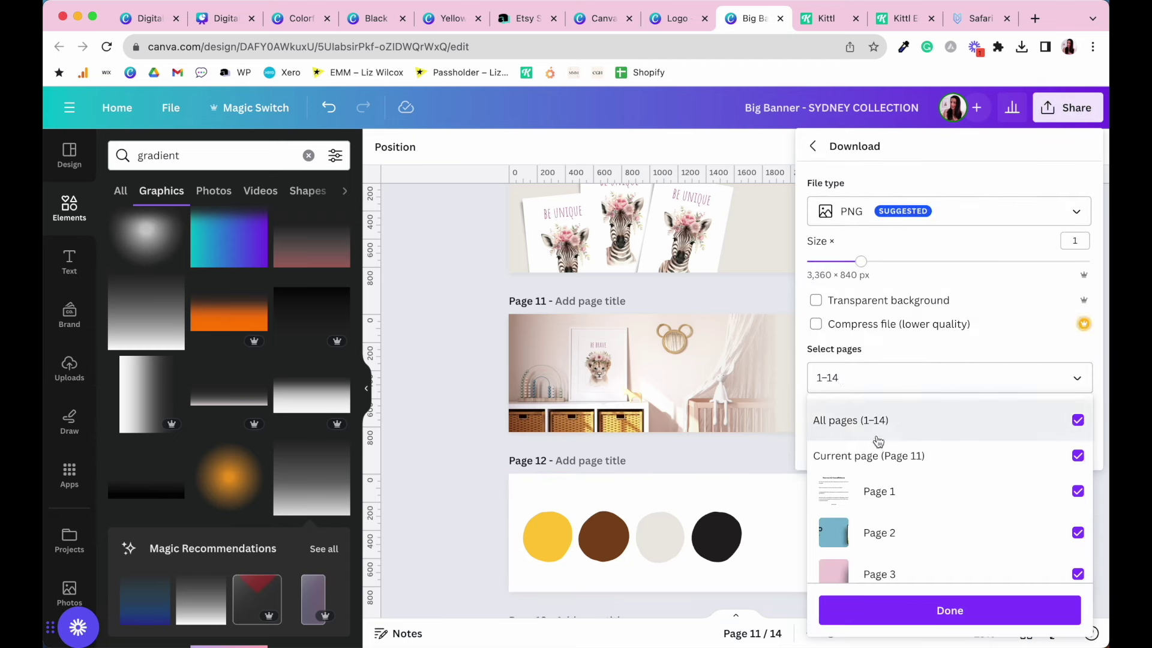
click(873, 424)
click(888, 459)
click(945, 611)
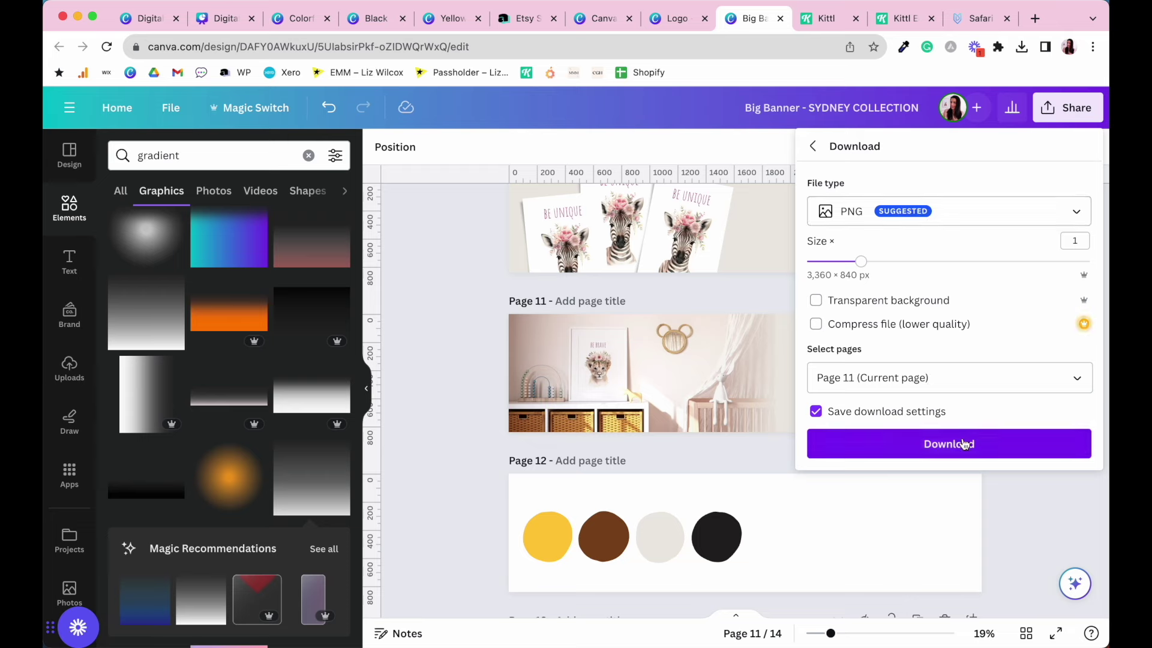
click(959, 444)
Switch to the LittleCanvasCove shop editor on Etsy and set the banner style to Big Banner.
key(ctrl+shift+Tab)
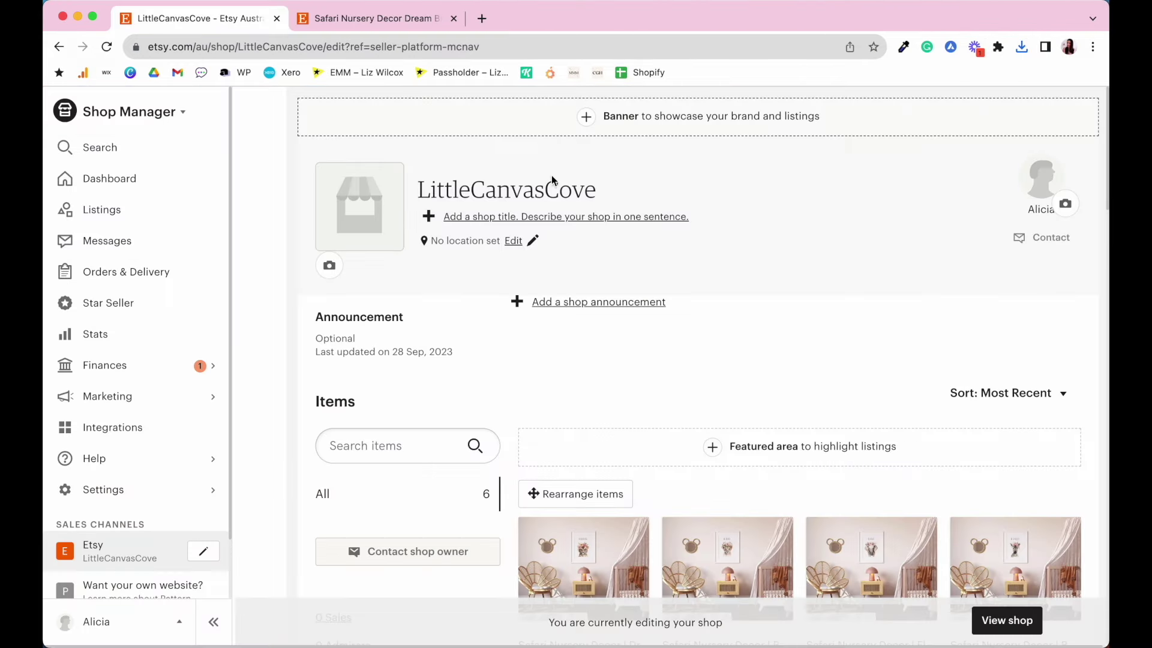
click(619, 117)
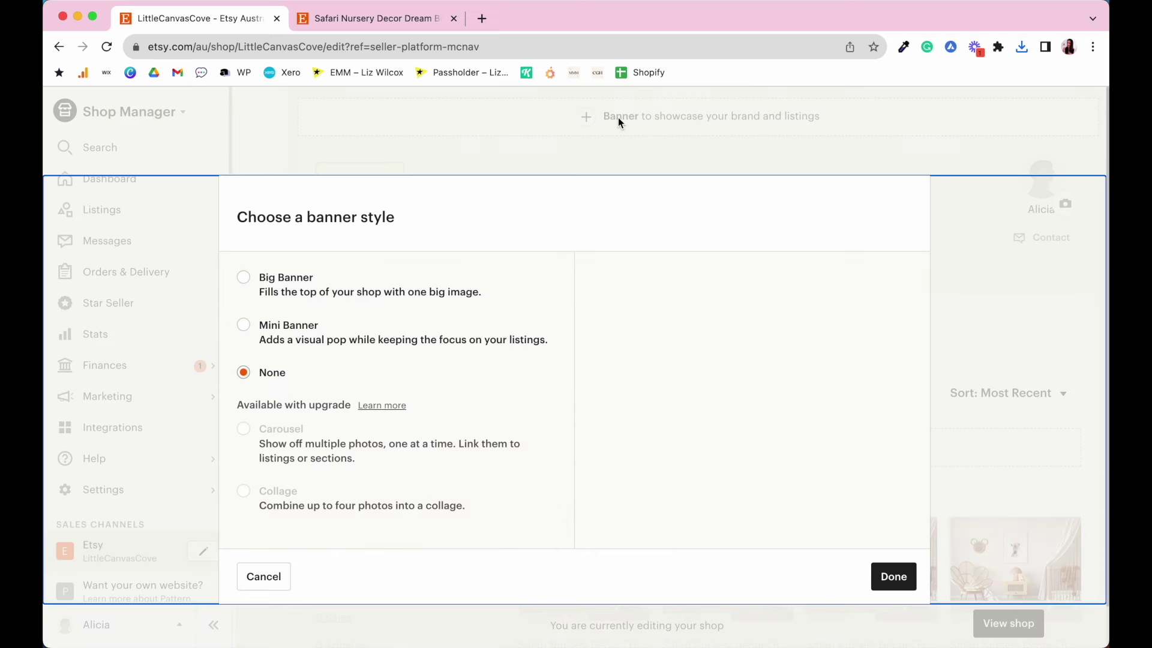
click(278, 281)
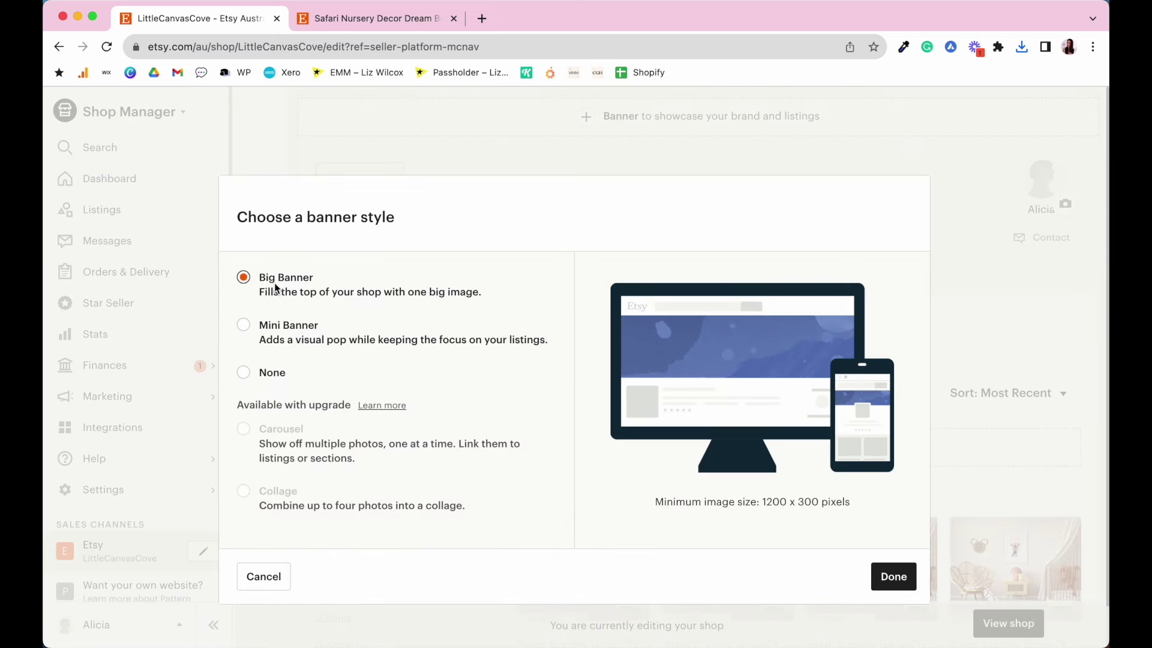
click(892, 569)
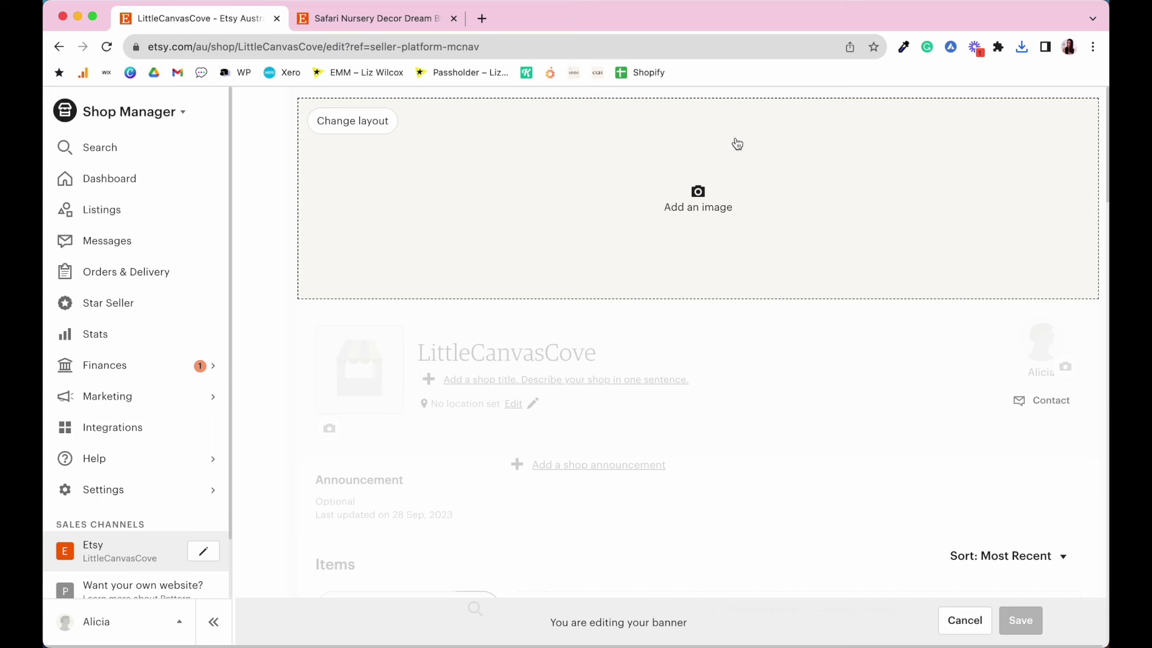
Upload "Big Banner - SYDNEY COLLECTION.png" from Downloads as the shop's banner image and save it.
click(707, 211)
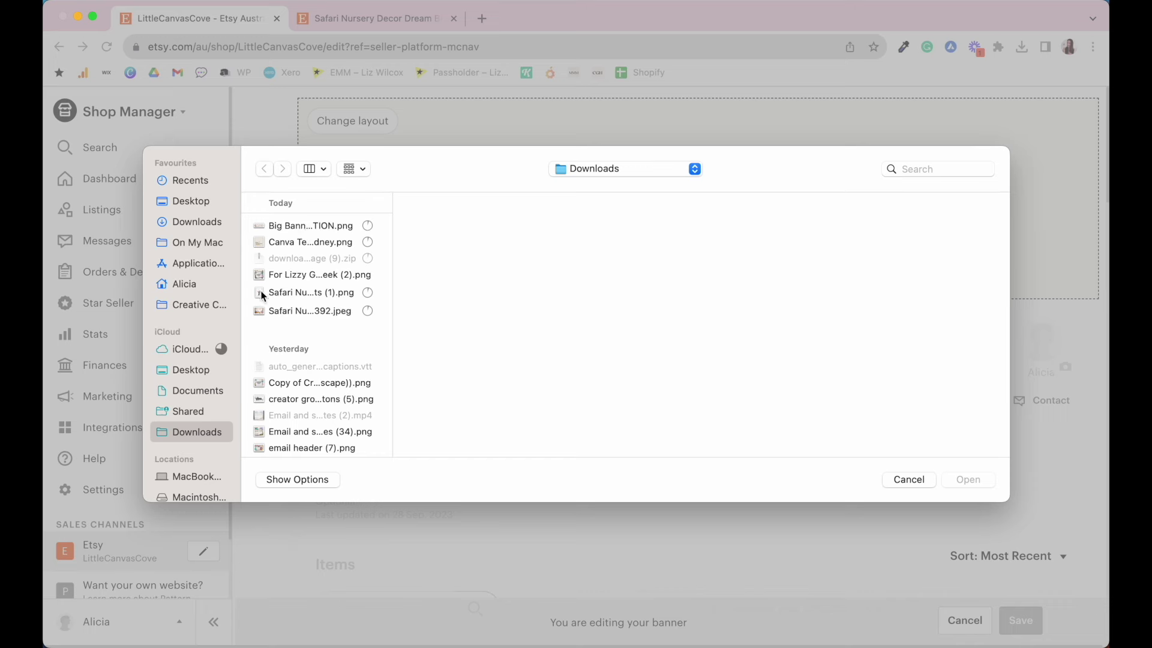
click(318, 227)
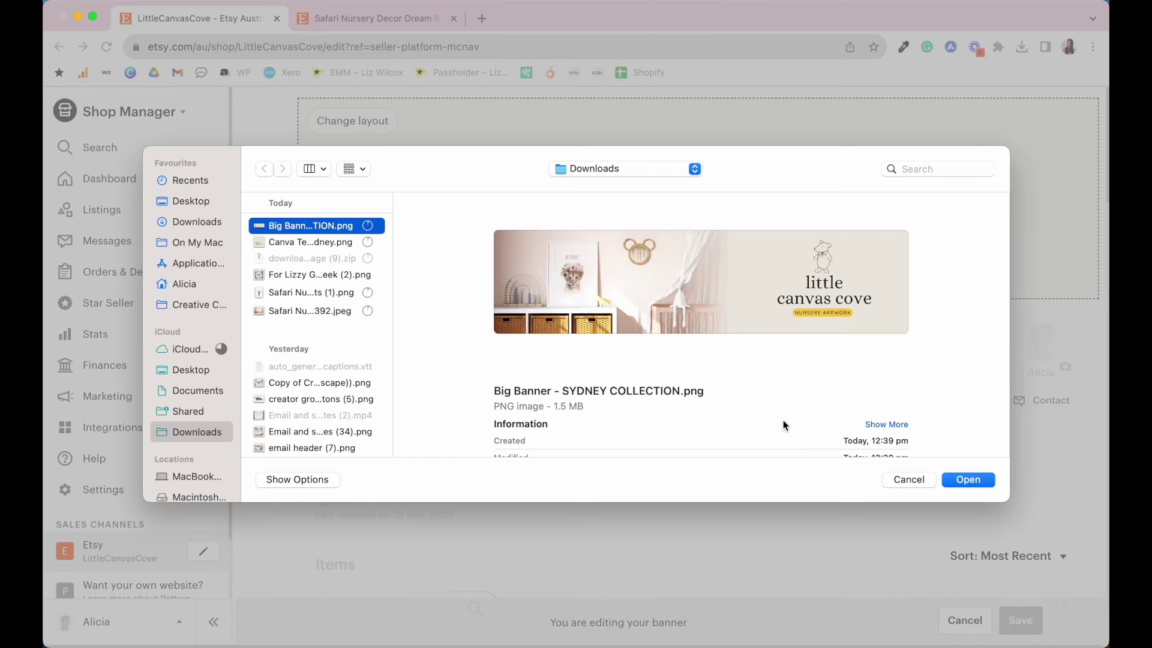
click(988, 480)
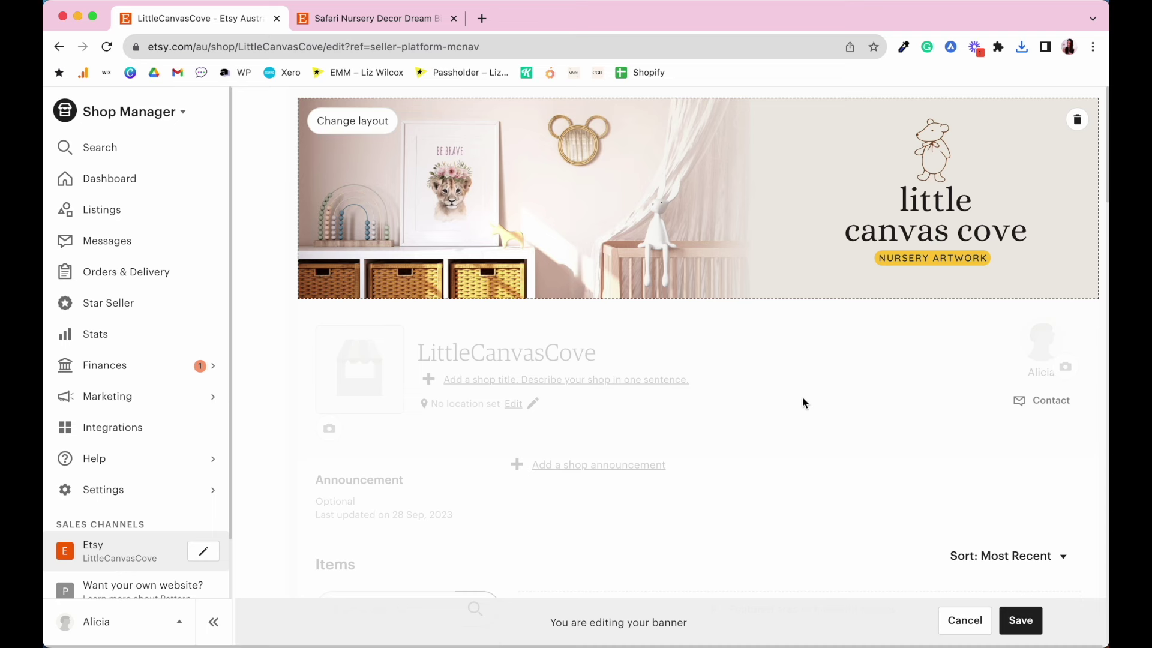
click(1013, 620)
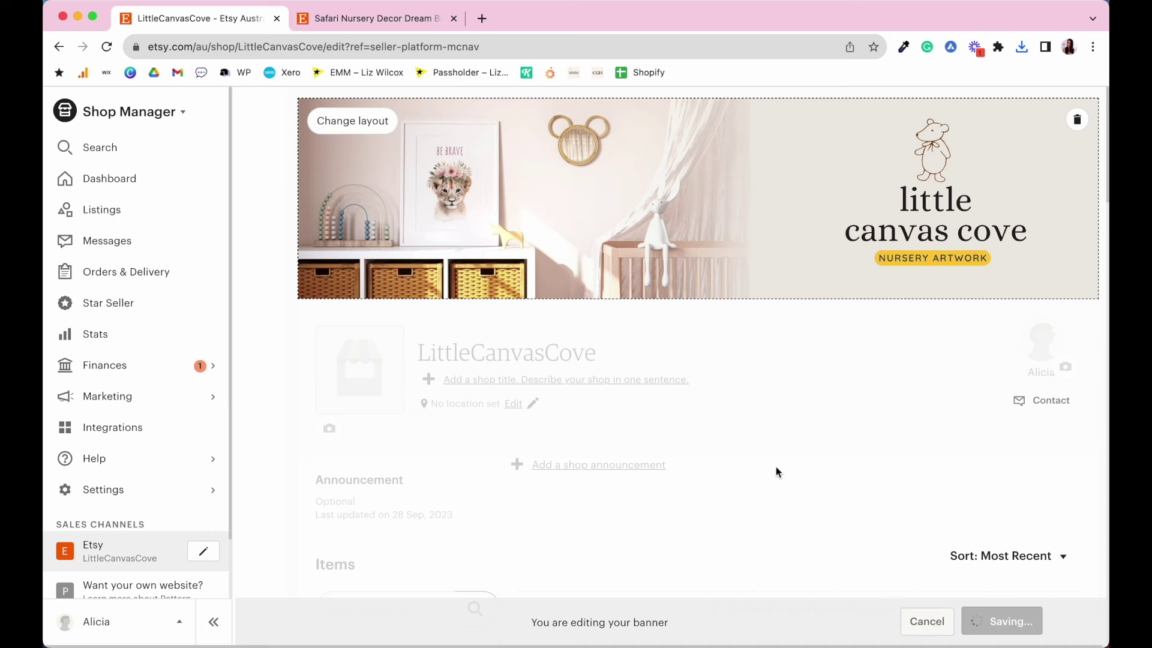
Upload the square little canvas cove logo PNG from Downloads as the shop icon and accept its preview.
click(329, 427)
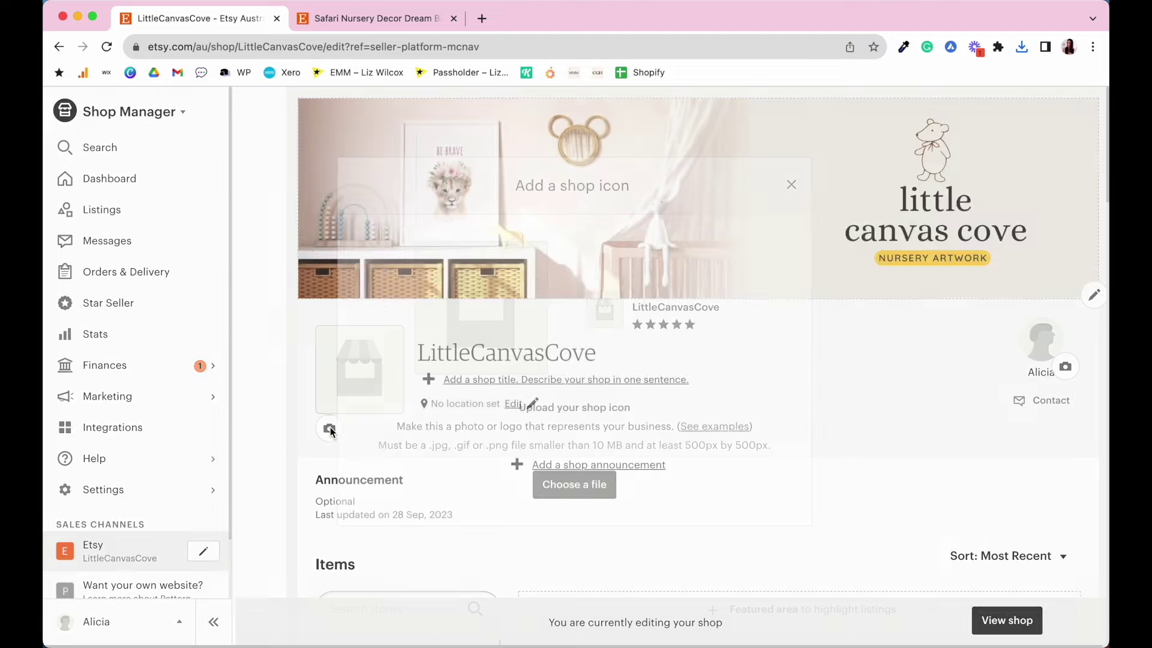
click(582, 480)
click(310, 242)
click(968, 480)
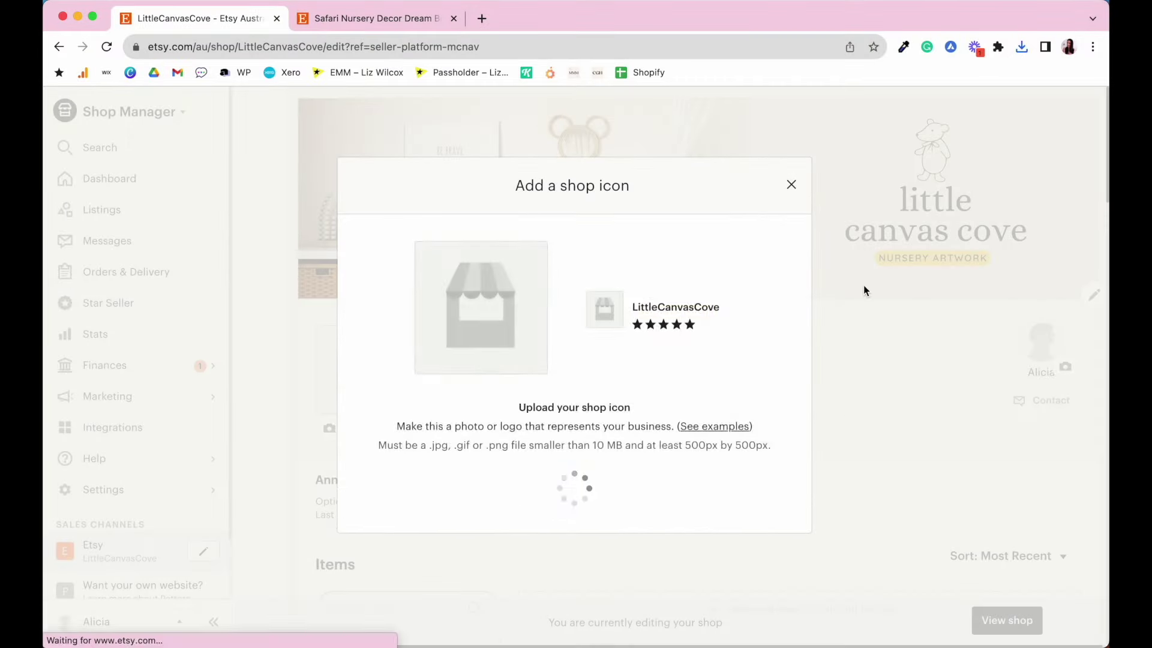
click(607, 451)
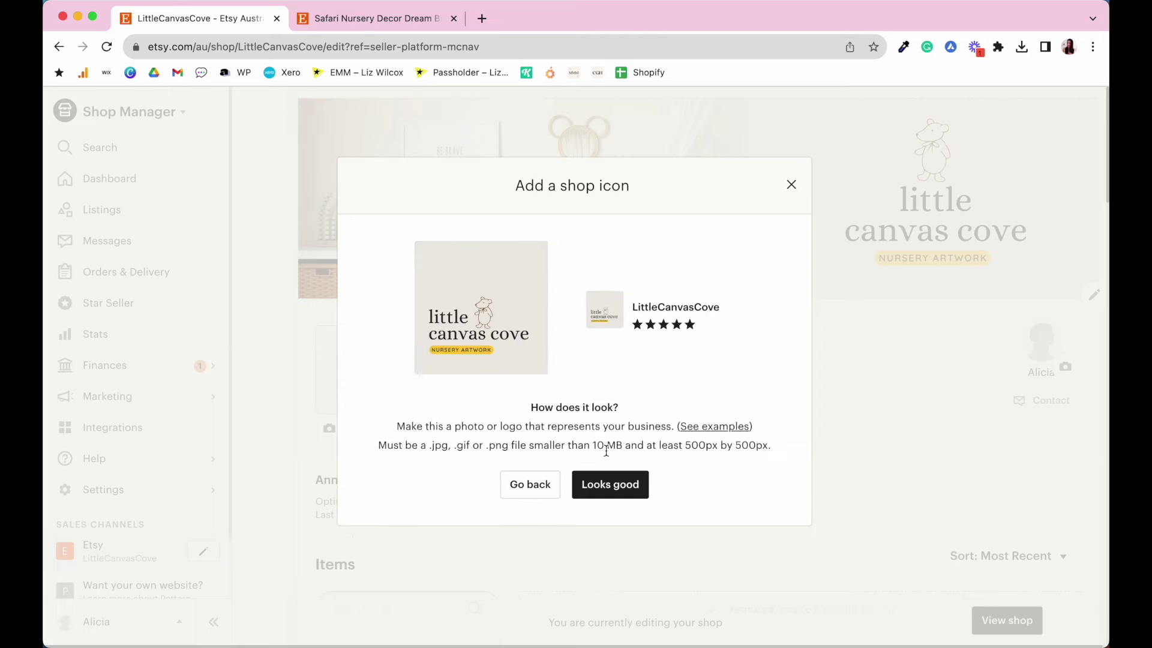
click(634, 489)
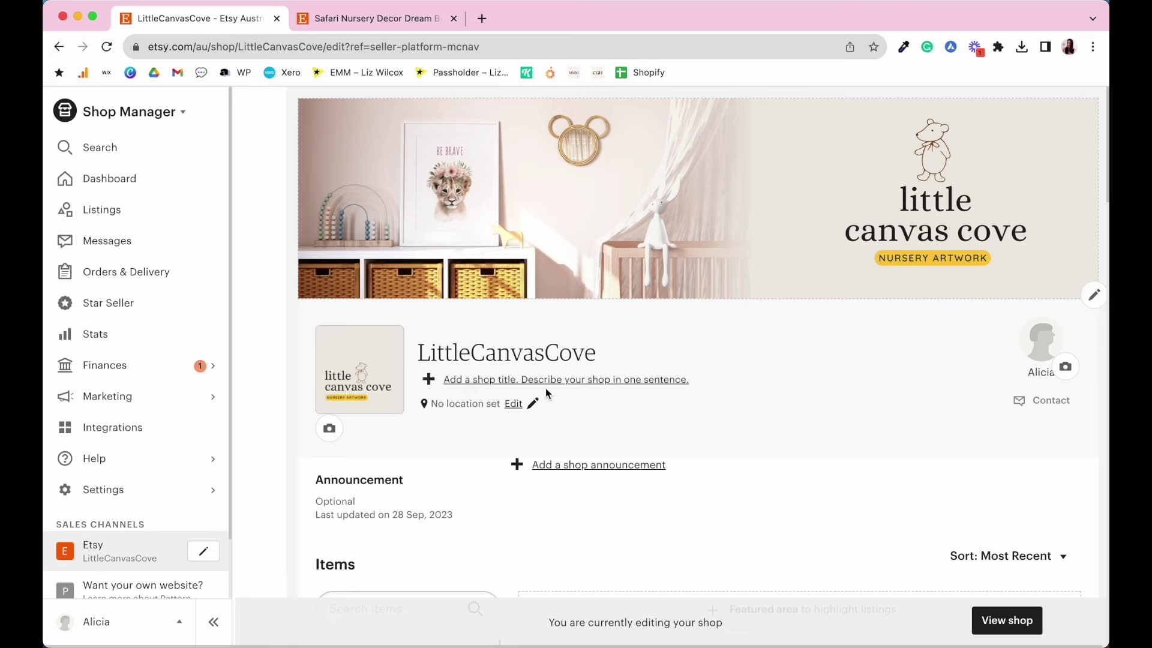
Add the shop title "Nursery prints and artwork!" and save it.
click(642, 381)
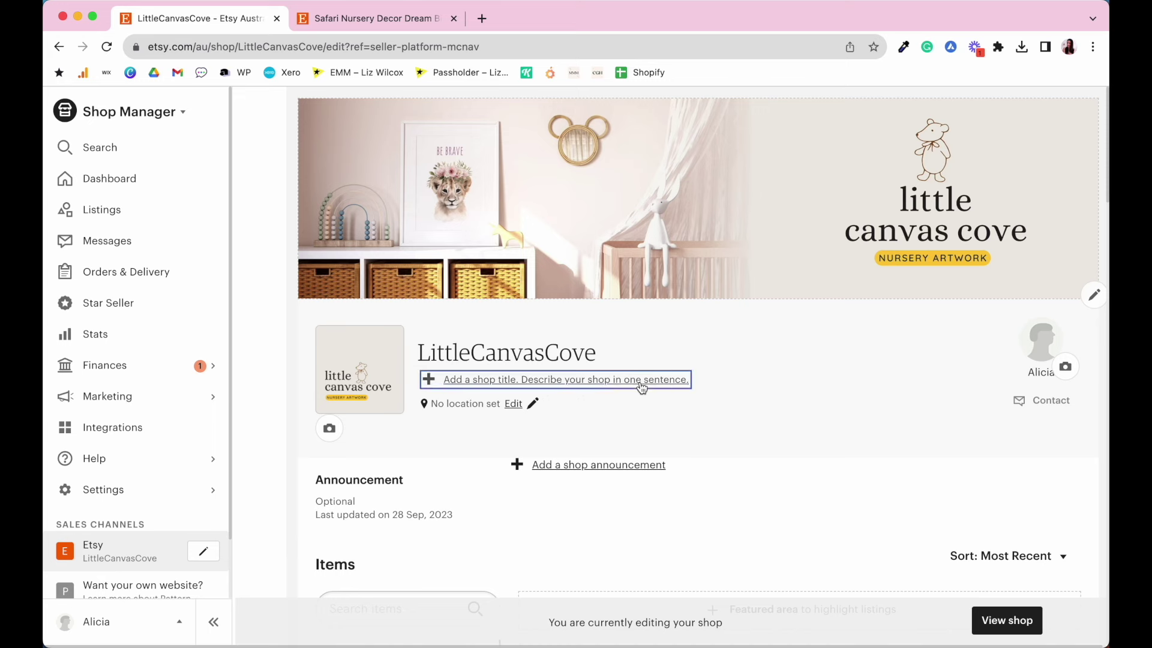
text(Nursery pt)
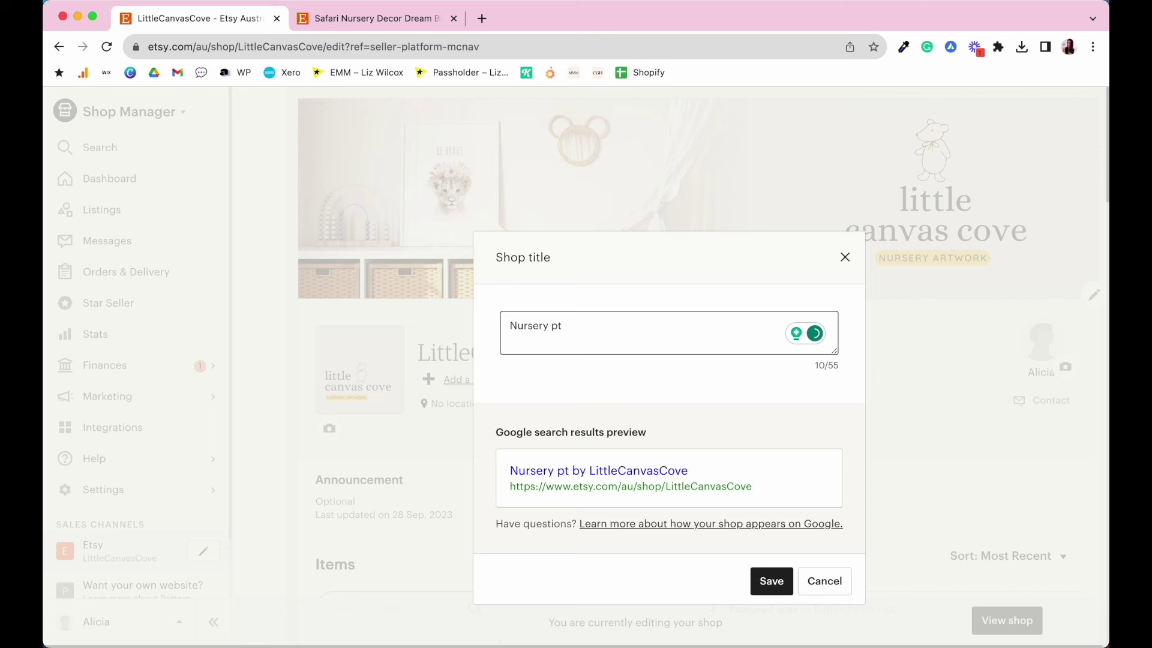
key(BackSpace)
text(rints and artwork)
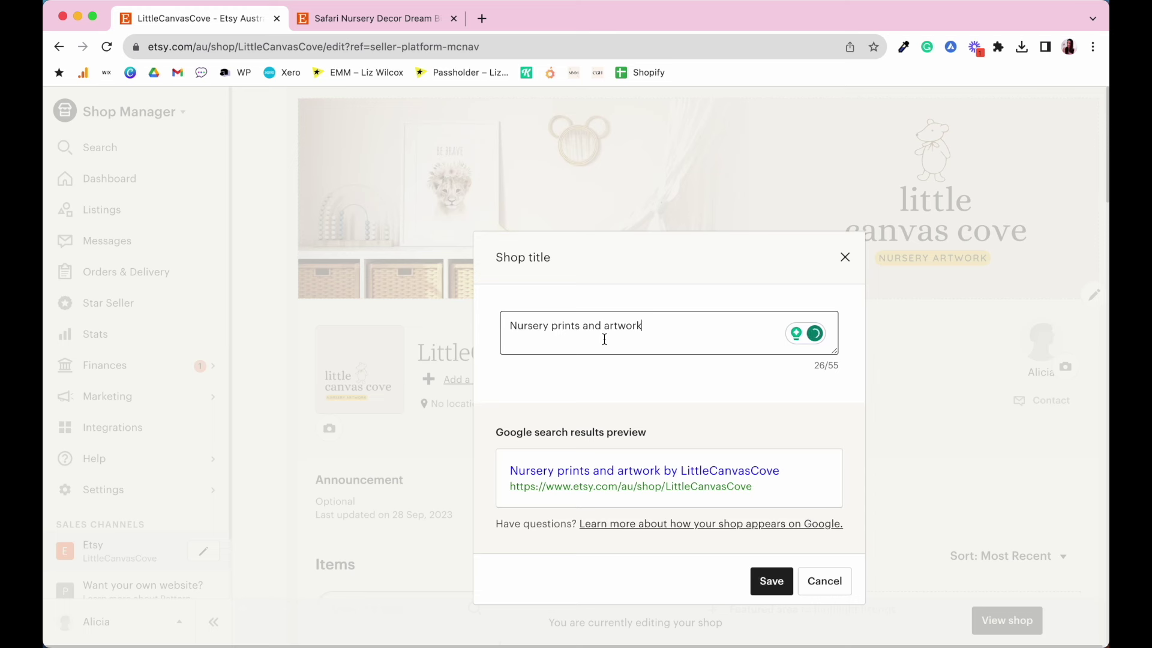
text(!)
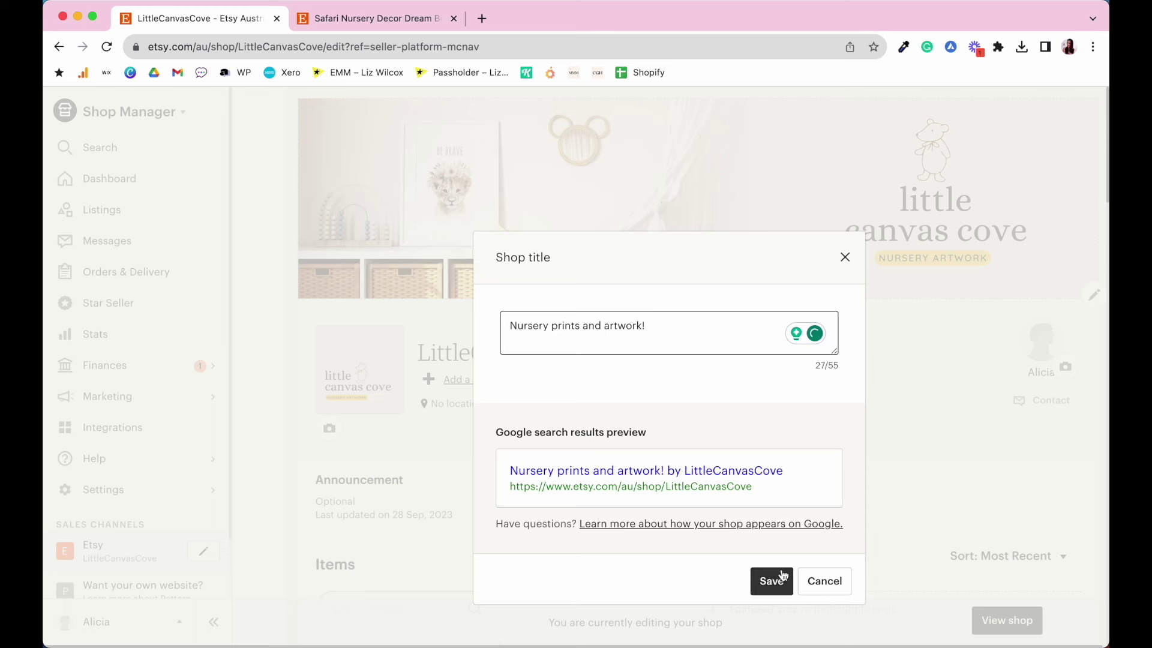
click(774, 585)
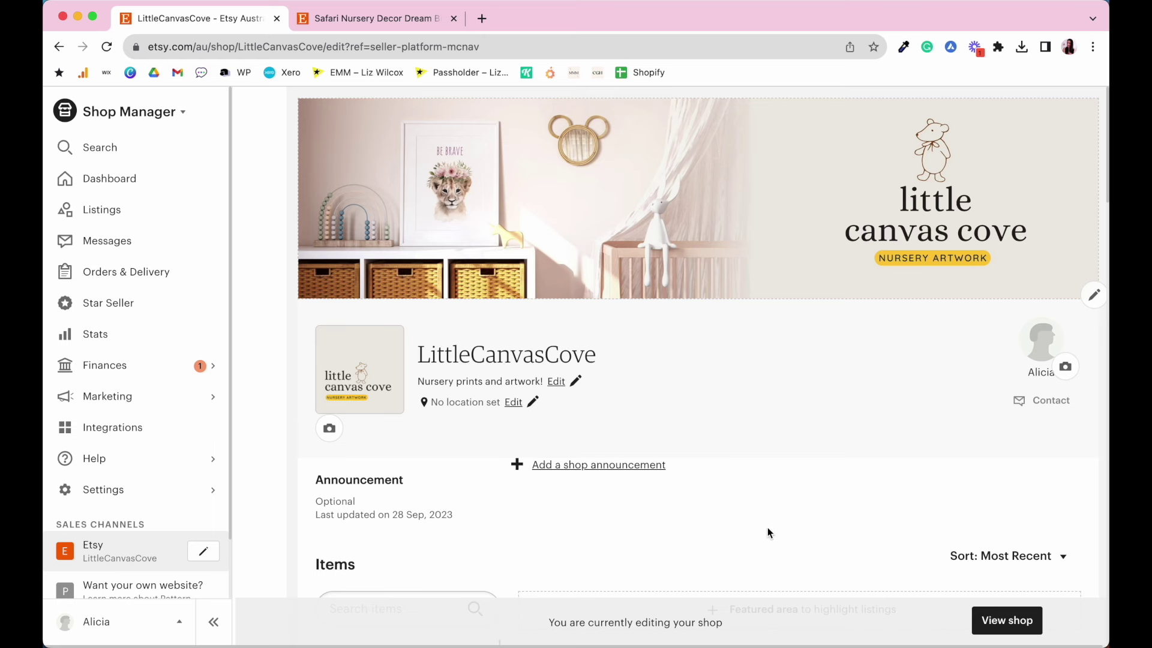
scroll(768, 532, down, 1)
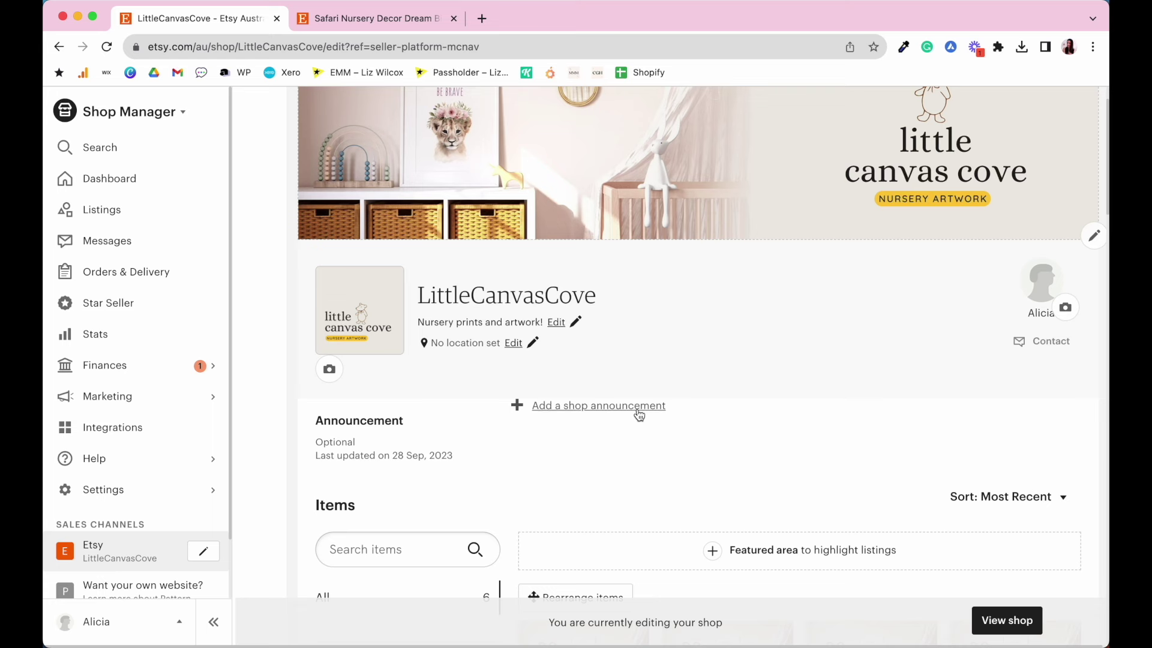
scroll(640, 416, down, 3)
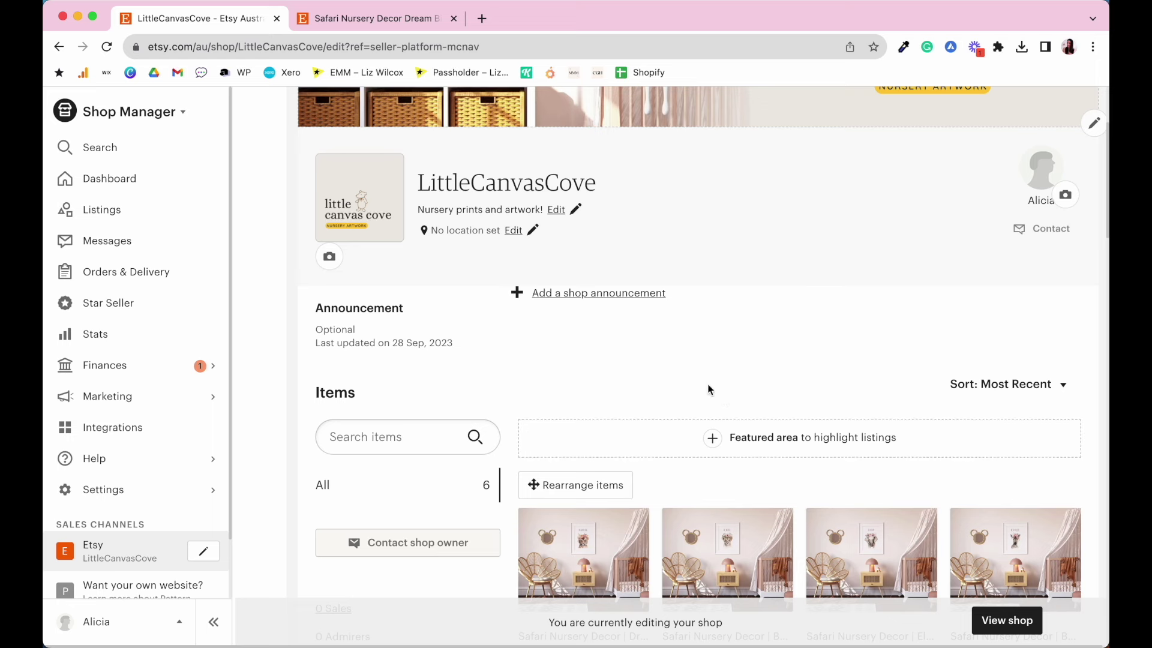
Add a featured area to the shop using the Standard grid layout with the four most recent listings, and save it.
click(714, 444)
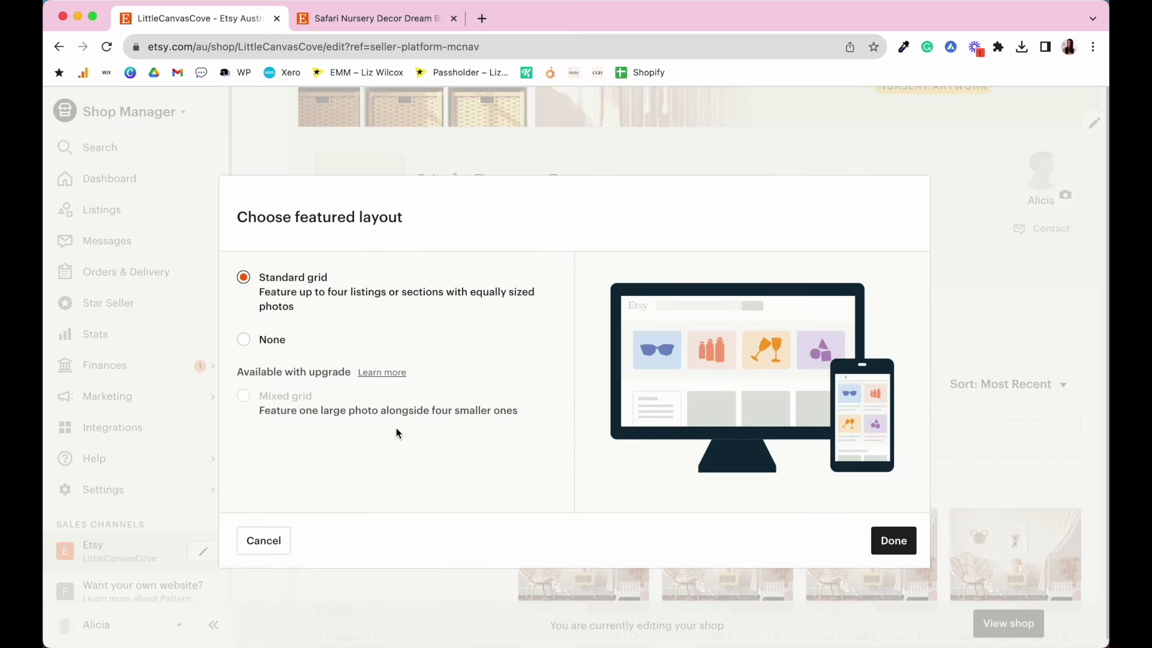
click(893, 542)
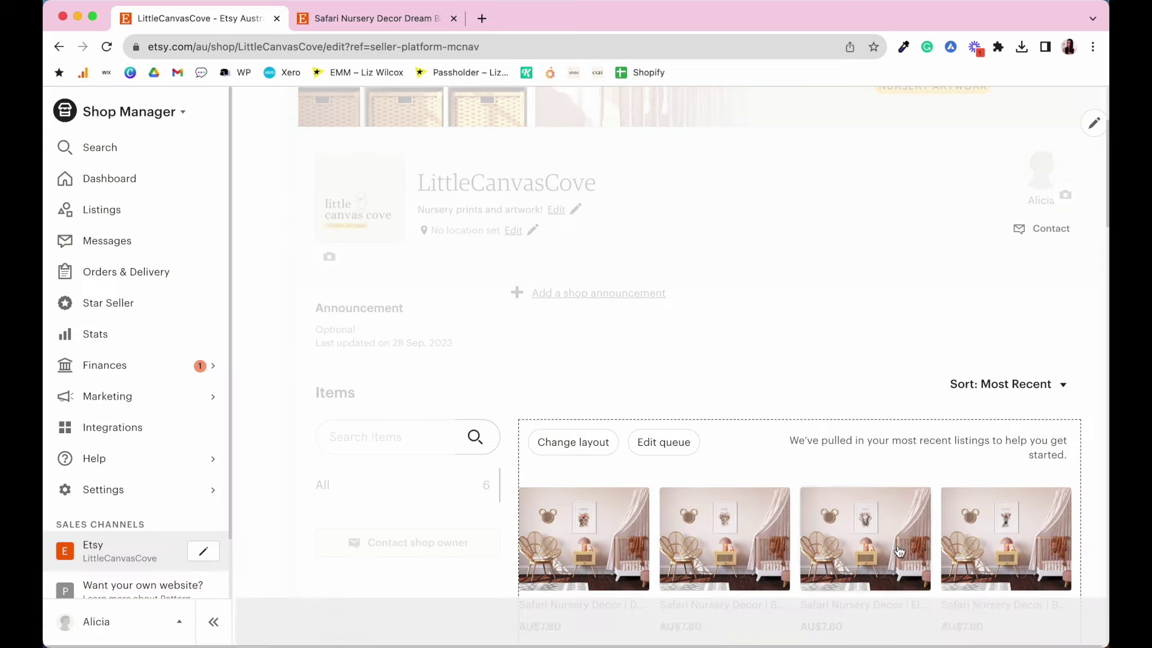
scroll(635, 369, down, 4)
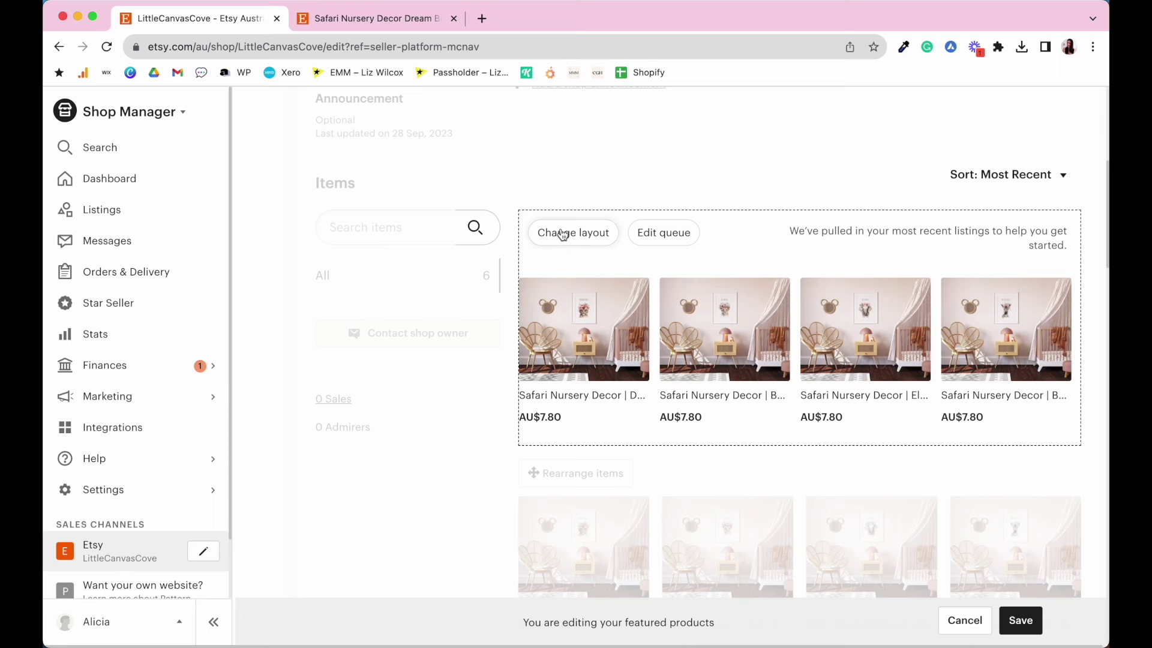
scroll(705, 405, down, 4)
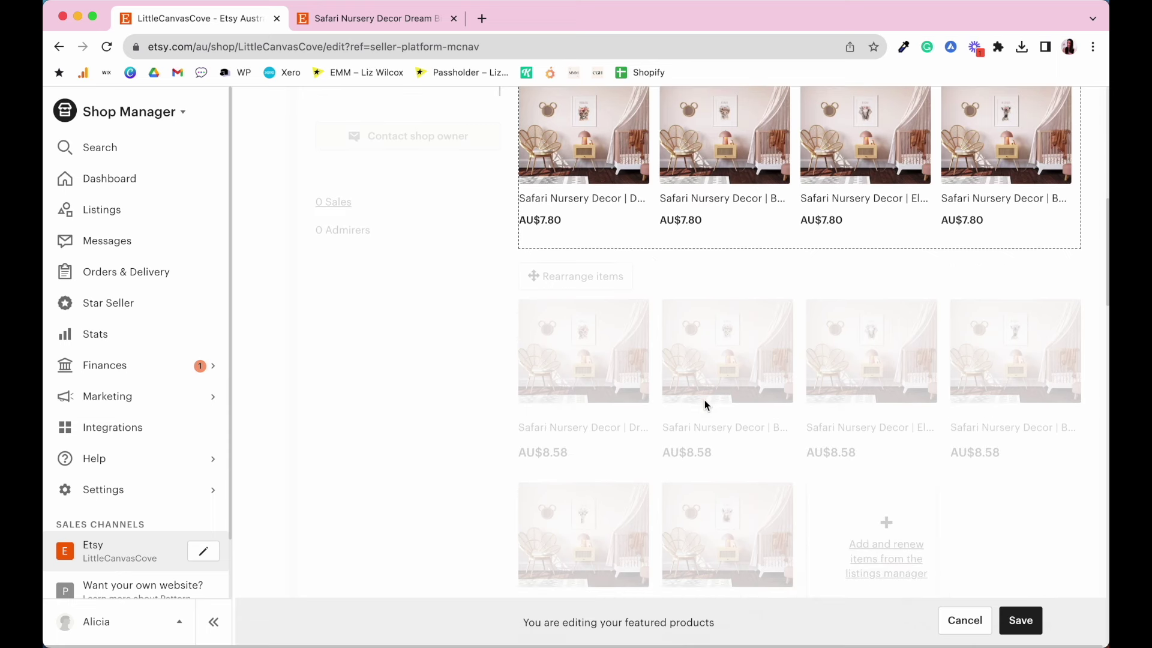
click(1043, 632)
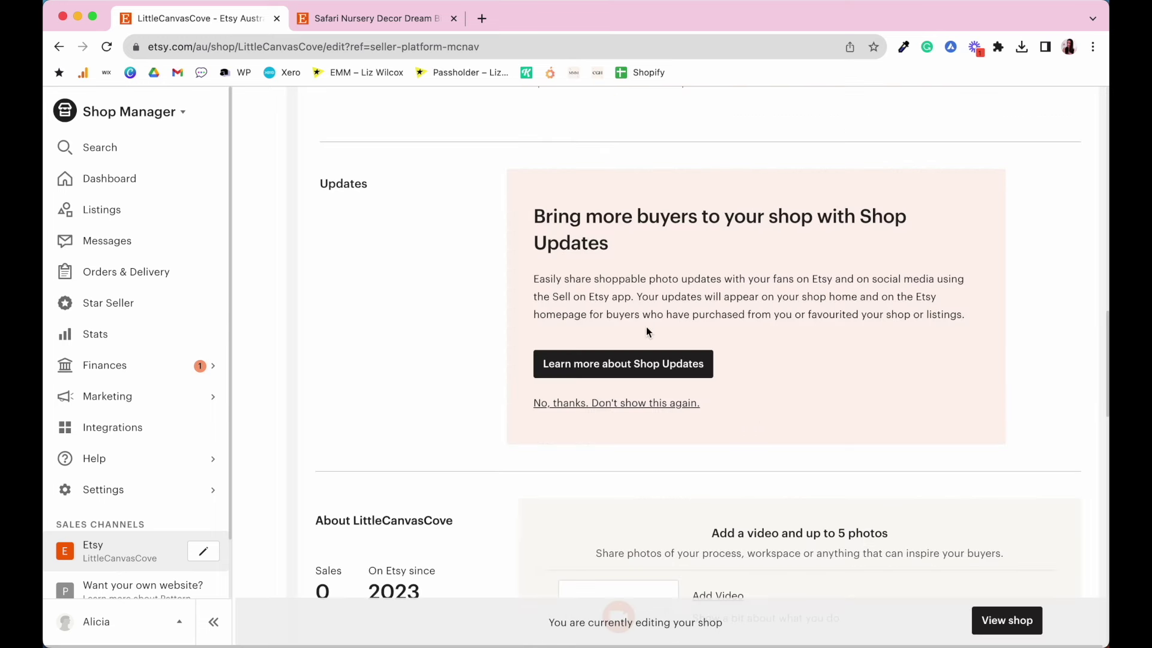
Review the remaining editable shop sections, including the About story, web links, shop members, policies, FAQs and seller details.
scroll(647, 327, down, 5)
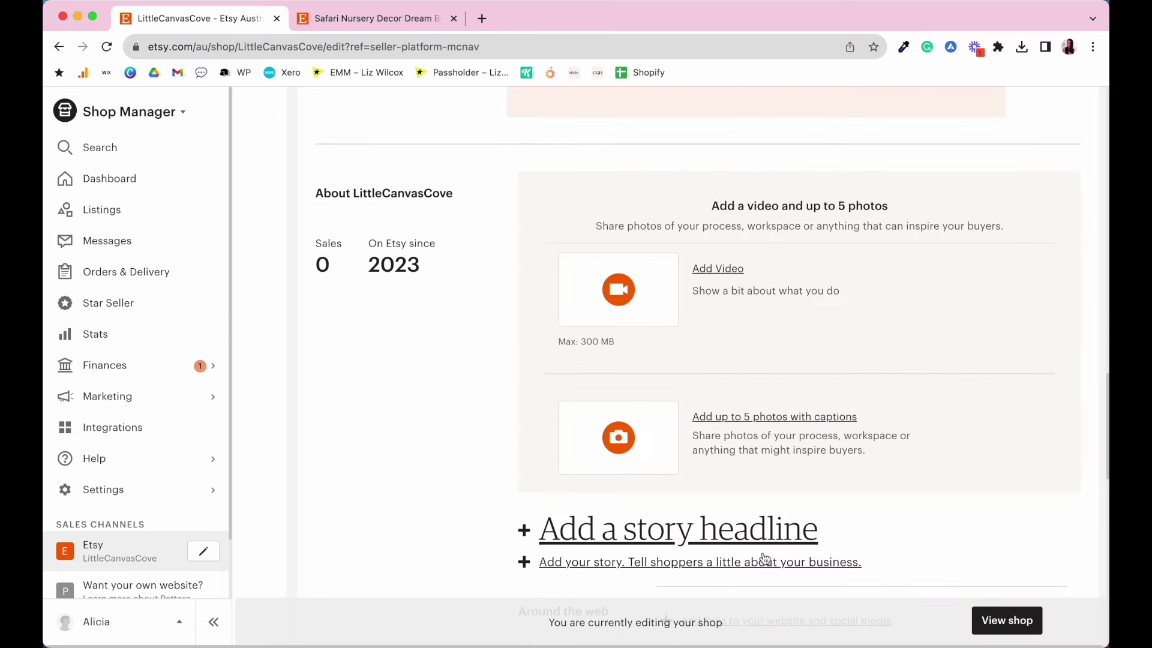
scroll(738, 493, down, 3)
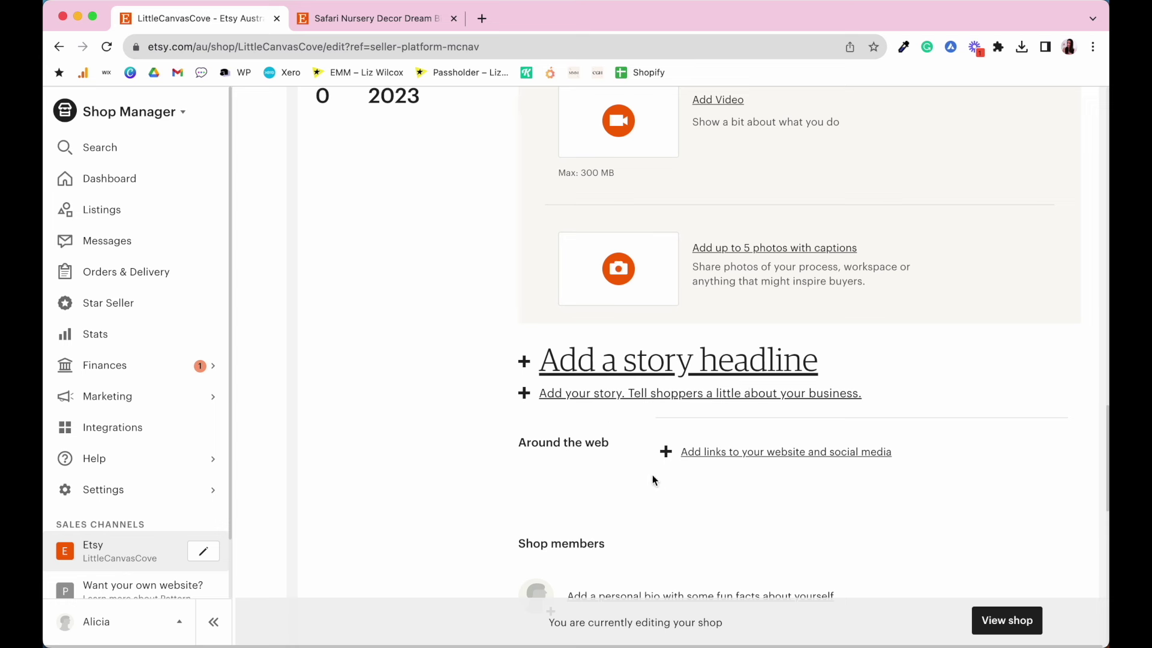
scroll(651, 535, down, 4)
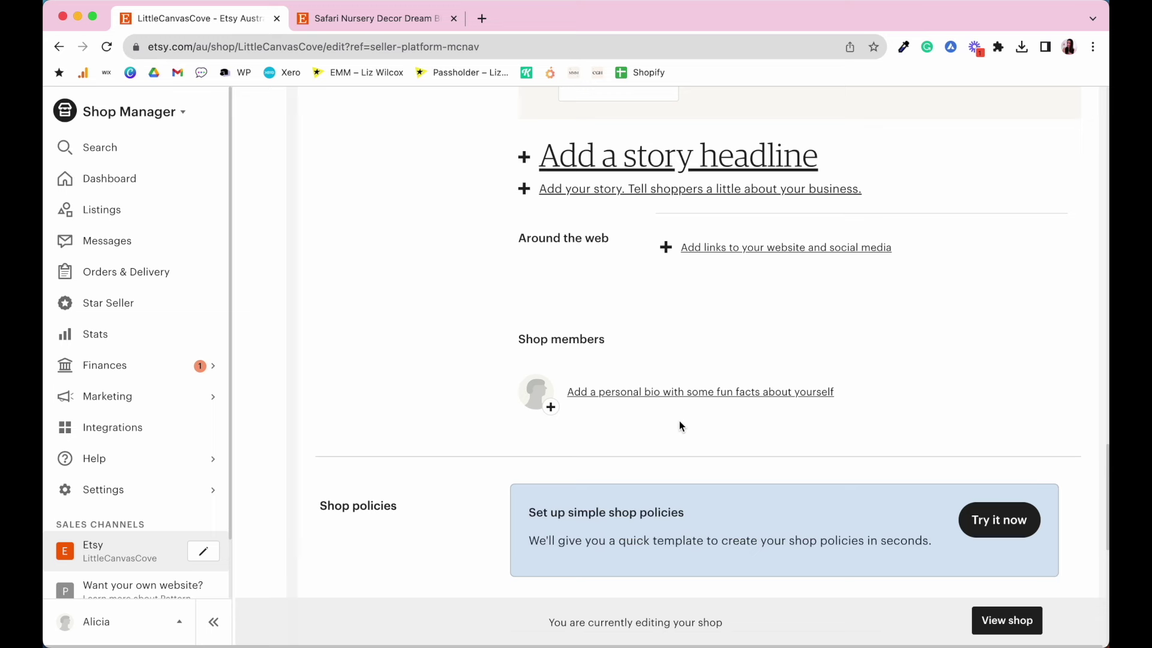
scroll(679, 425, down, 3)
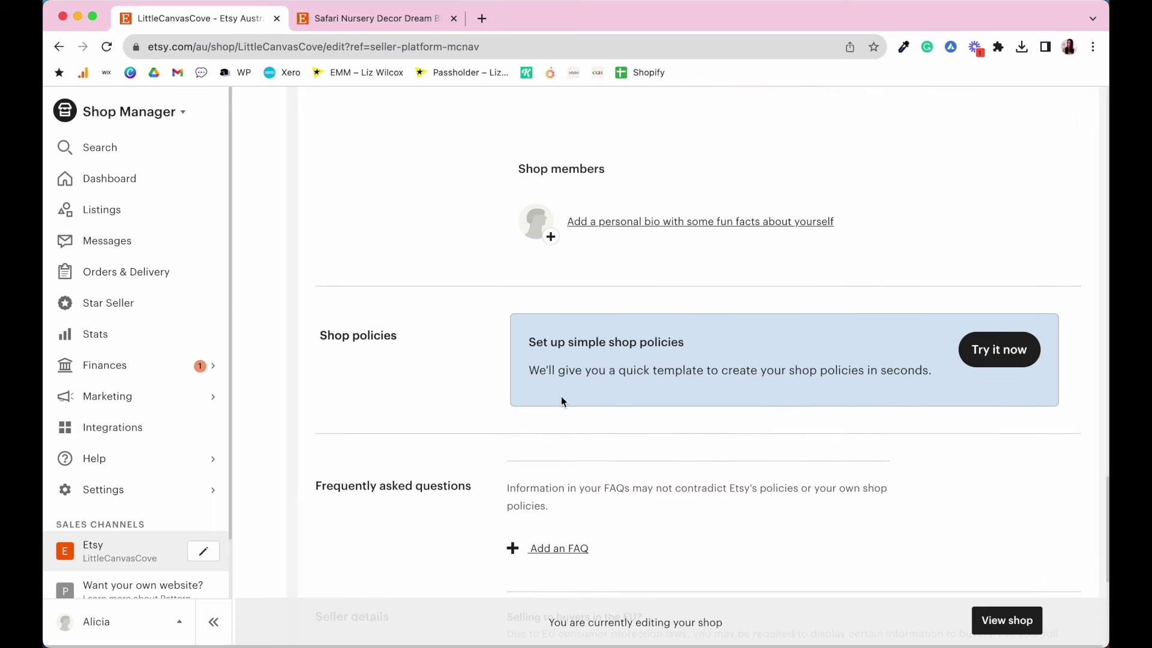
scroll(671, 420, down, 3)
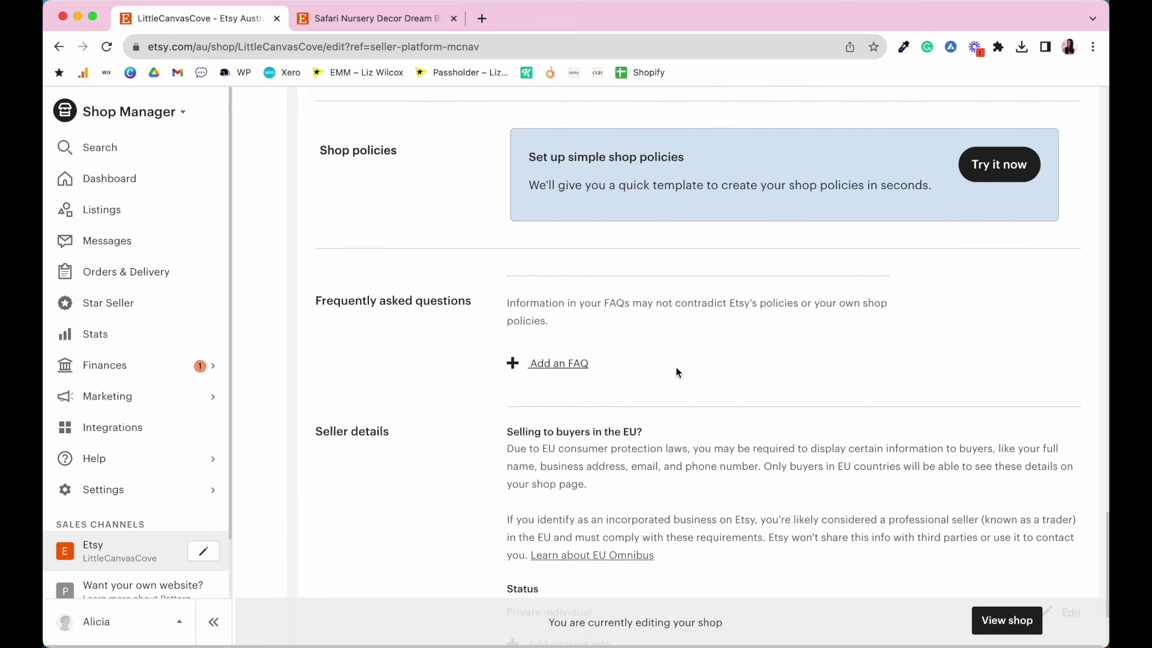
scroll(734, 364, down, 2)
scroll(734, 363, up, 10)
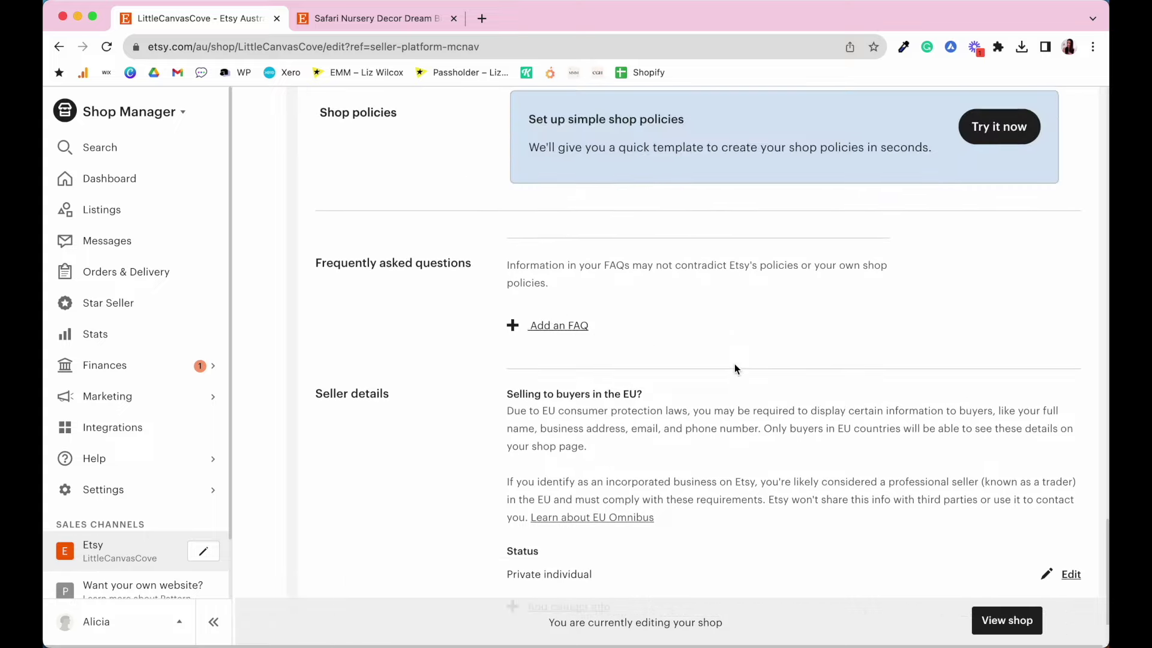
scroll(735, 364, up, 15)
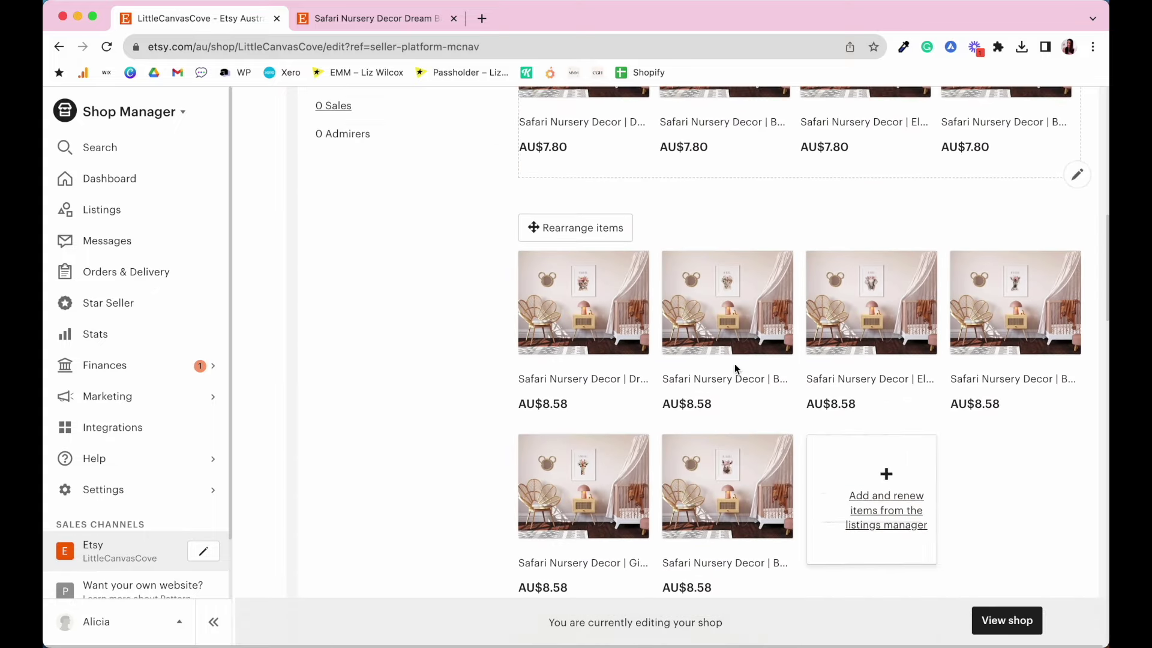
scroll(735, 364, up, 7)
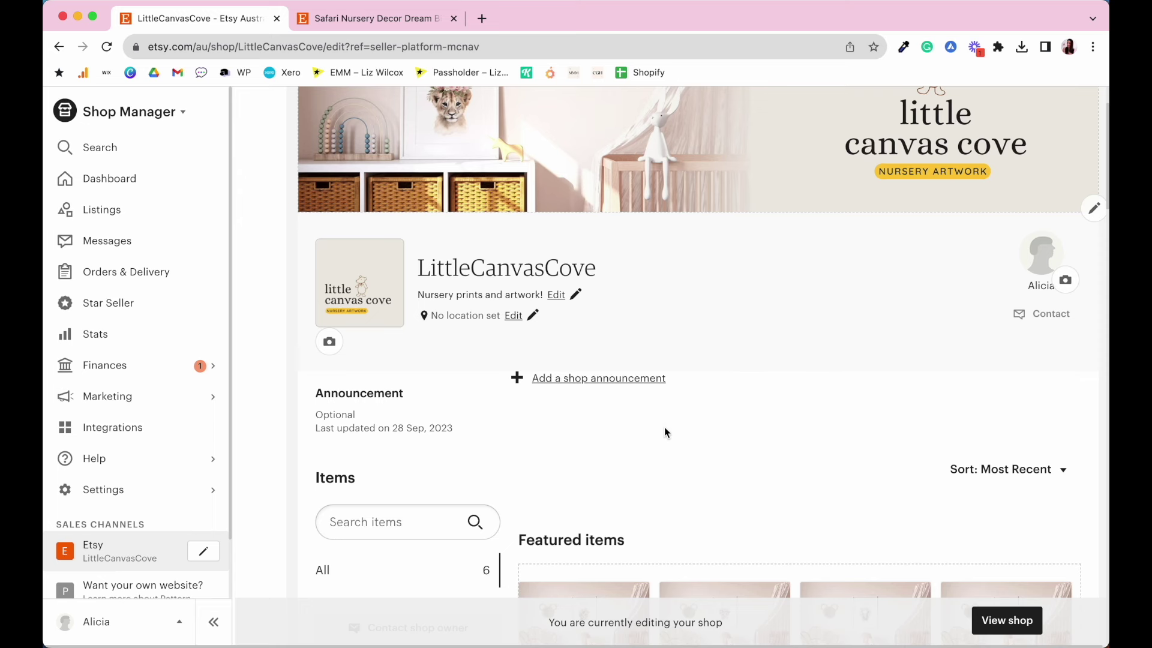
scroll(664, 426, up, 2)
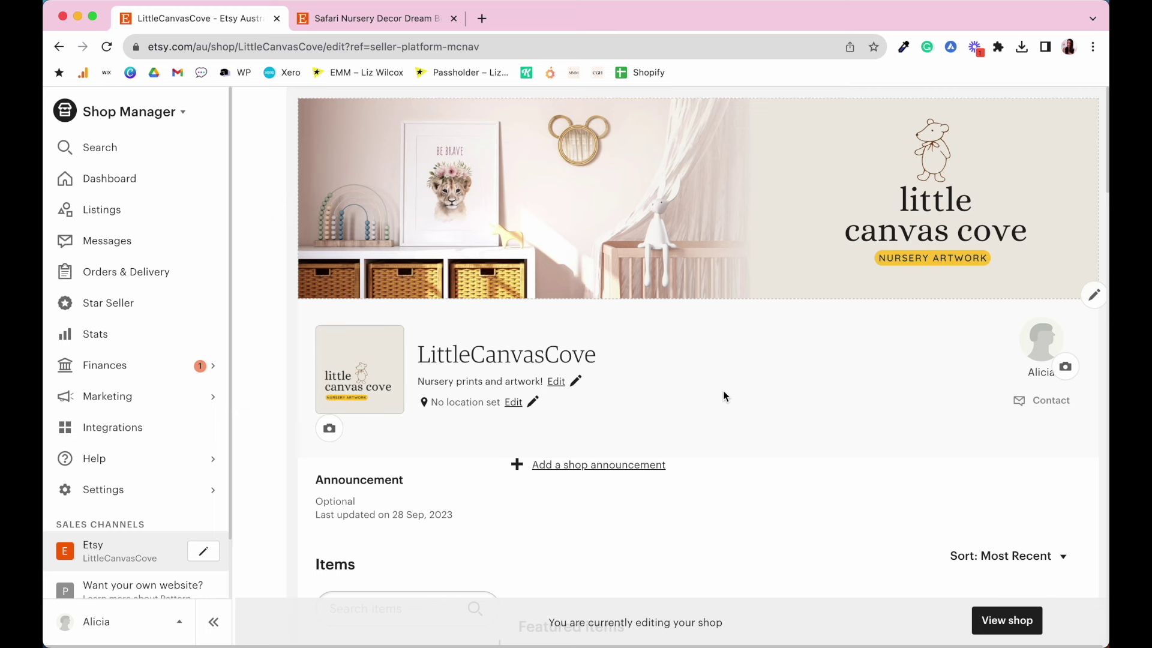
View the public LittleCanvasCove shop page and check its banner, icon, title, featured items and shop policies.
click(1020, 624)
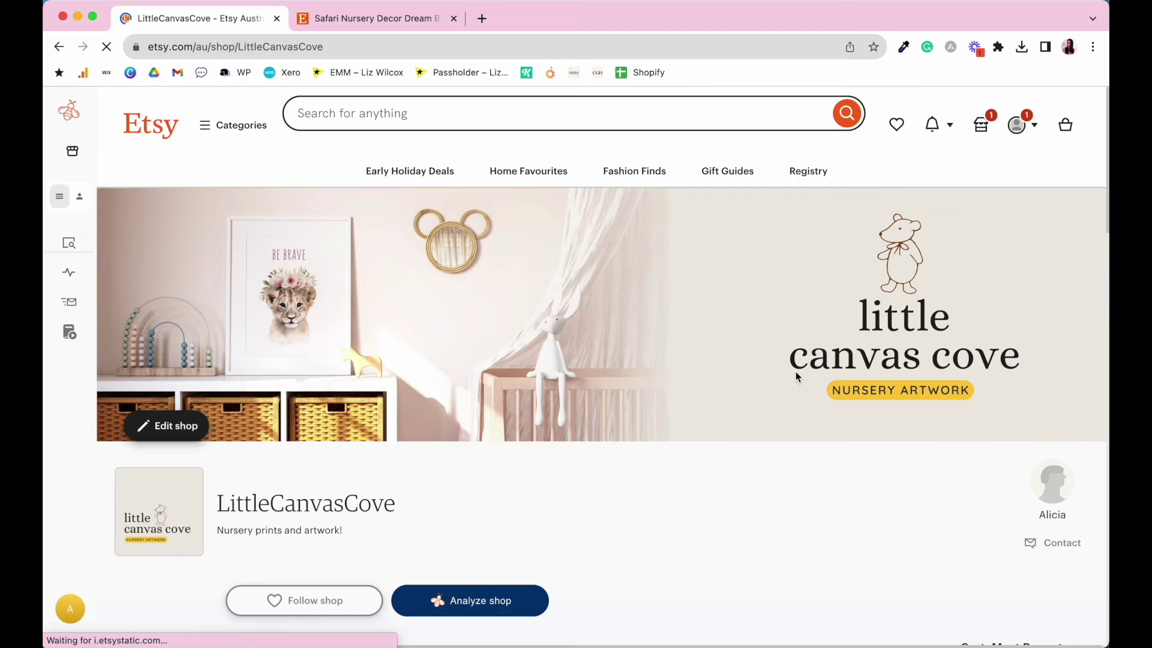
scroll(797, 376, down, 2)
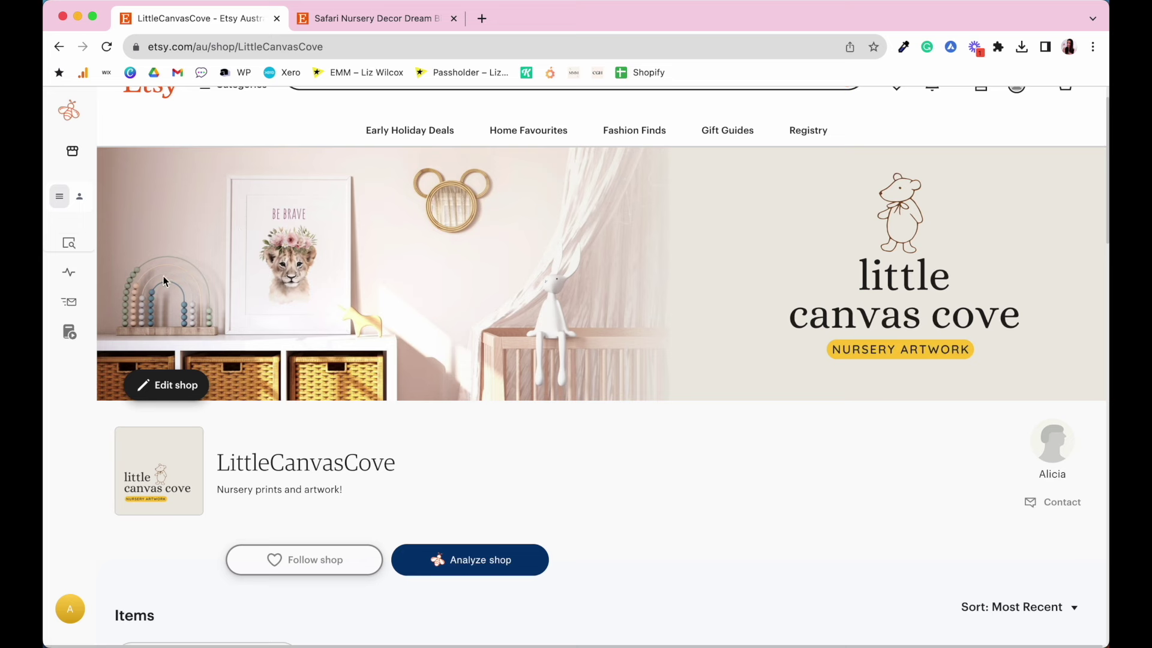
scroll(347, 338, down, 3)
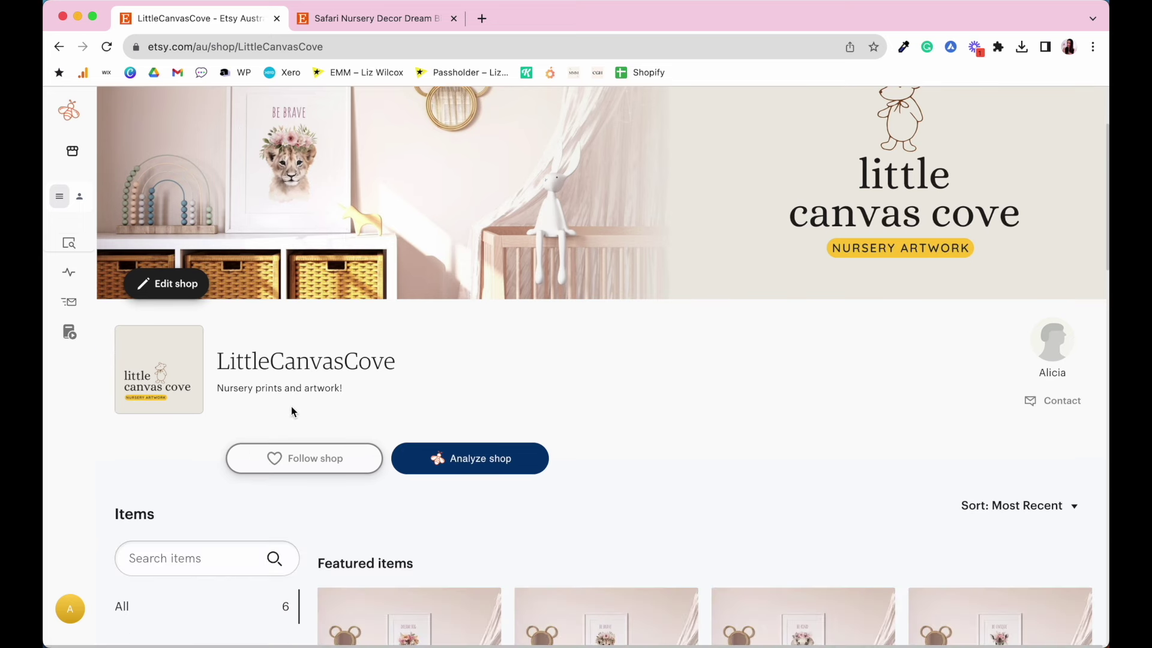
scroll(722, 413, down, 4)
scroll(722, 413, down, 2)
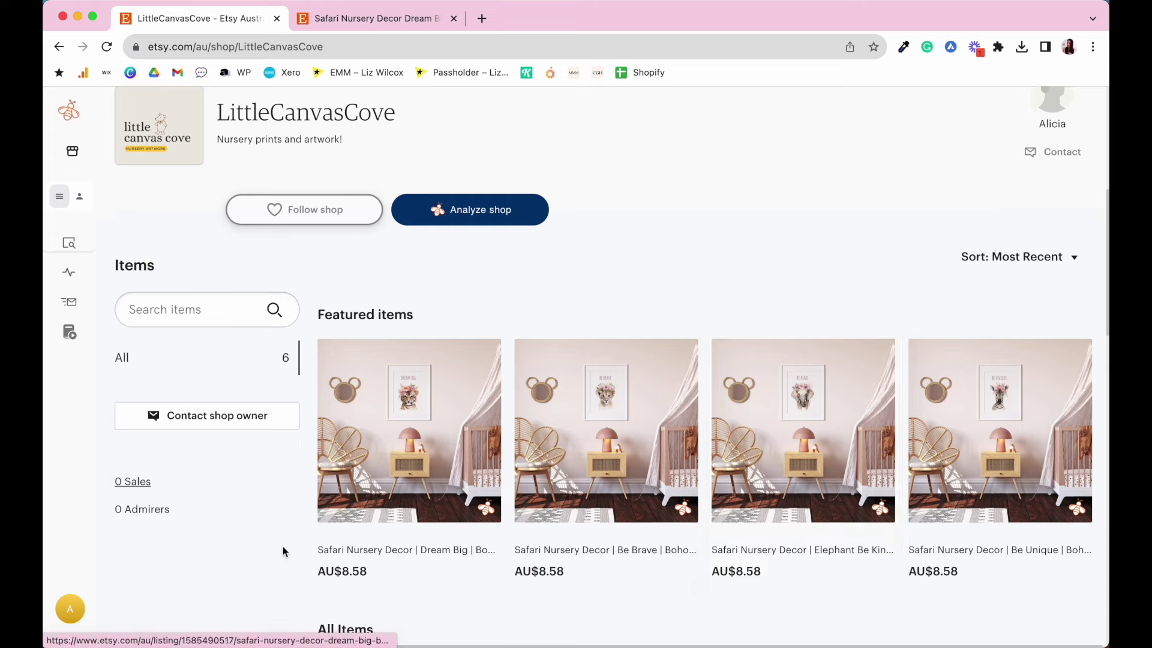
scroll(778, 473, down, 5)
scroll(778, 472, down, 10)
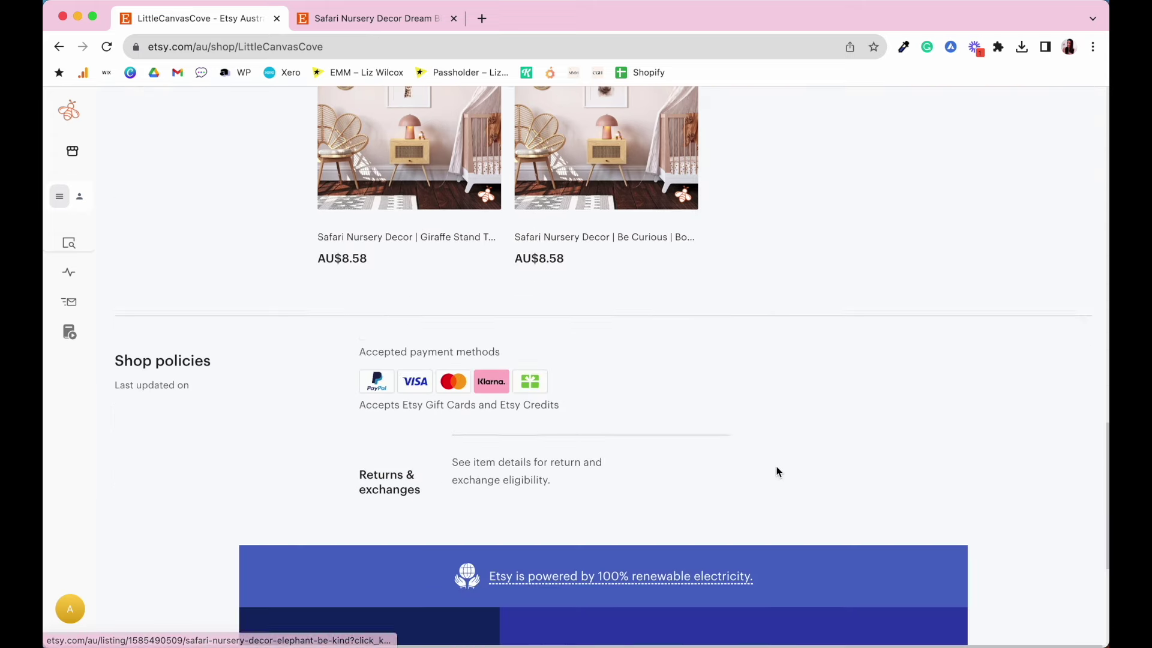
scroll(777, 472, up, 3)
scroll(777, 472, up, 15)
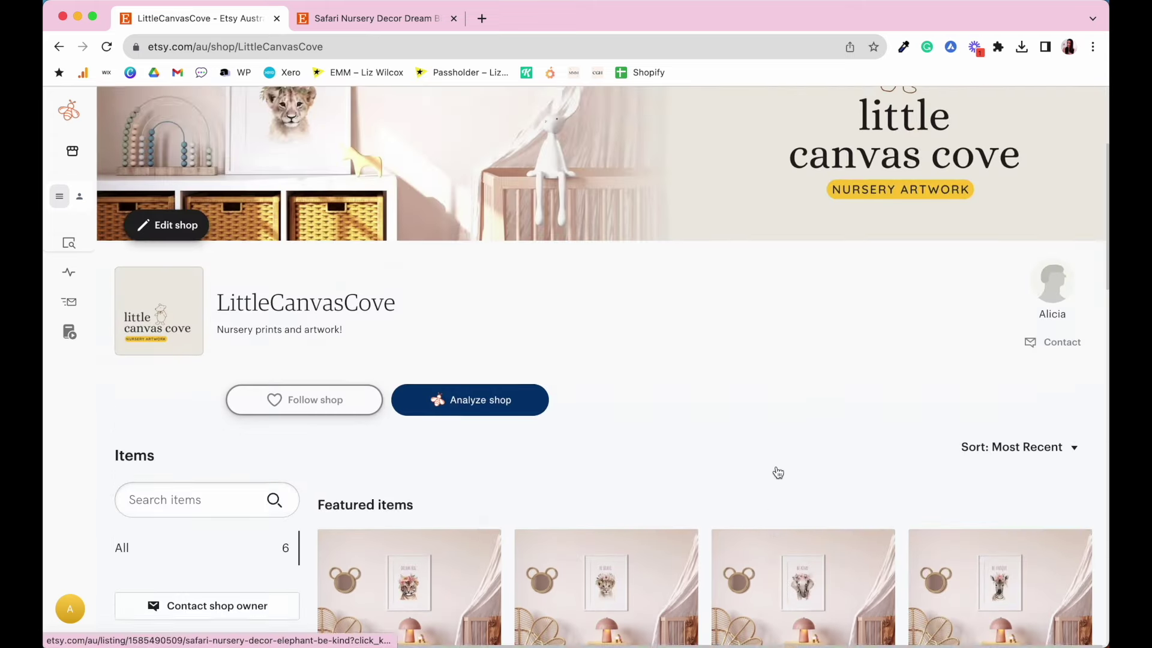